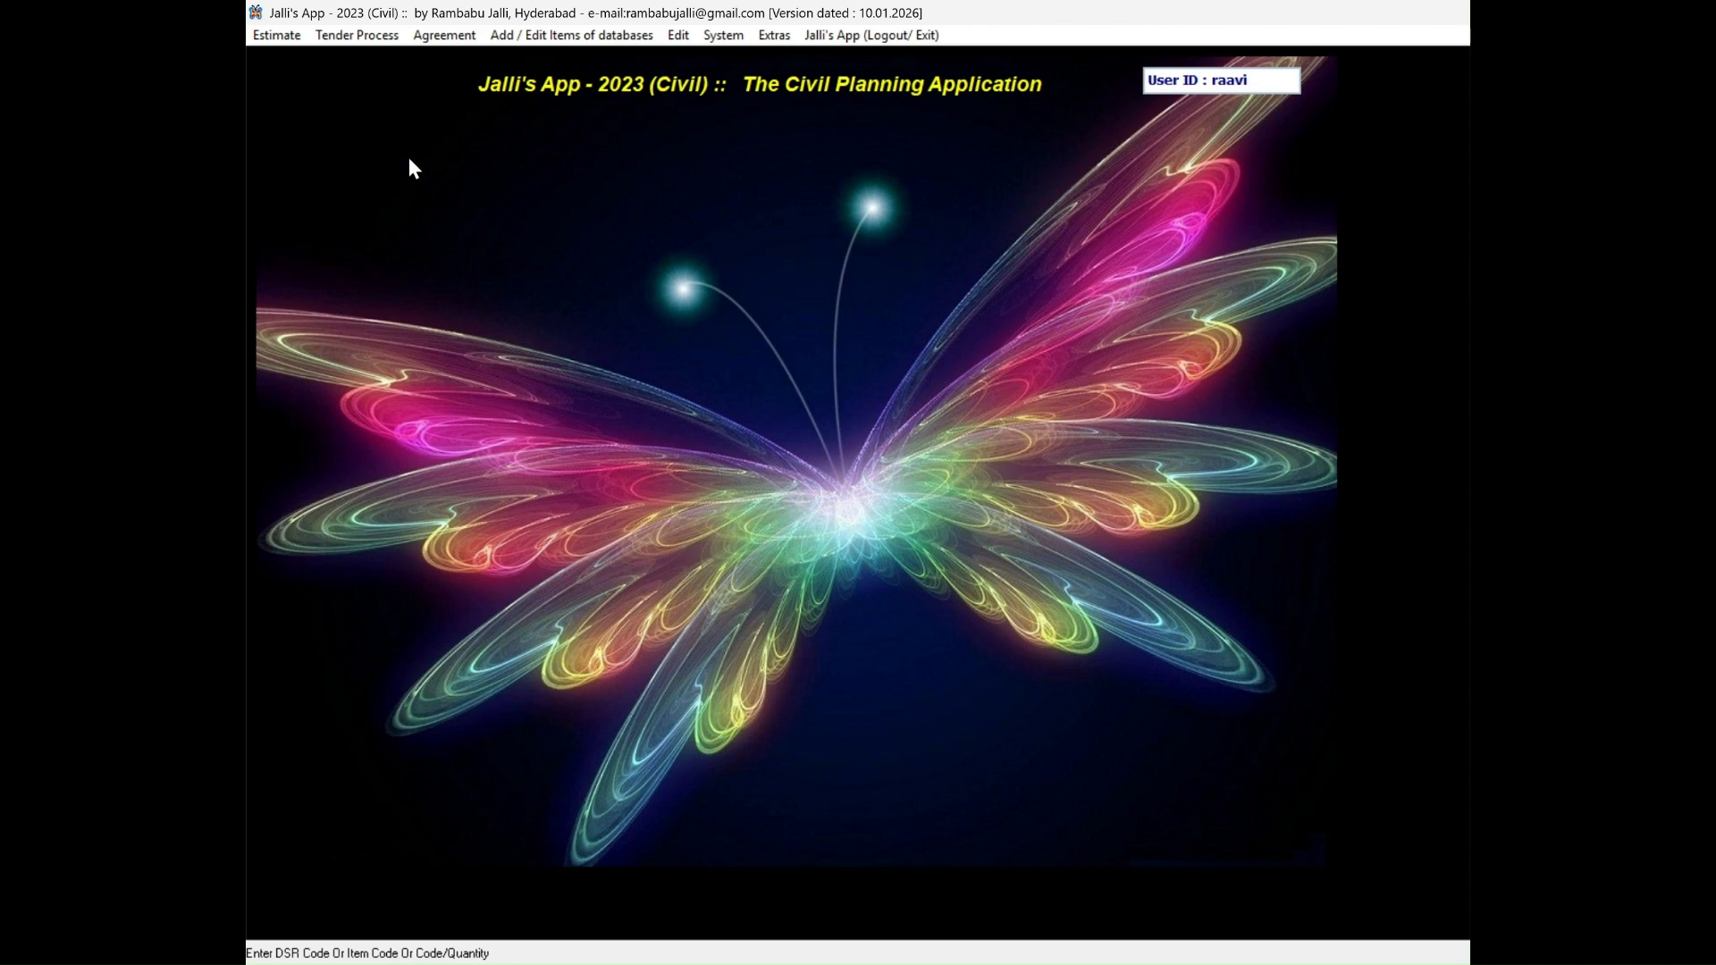
# Create a new estimate with the estimate code EC06_2026.
pyautogui.click(283, 36)
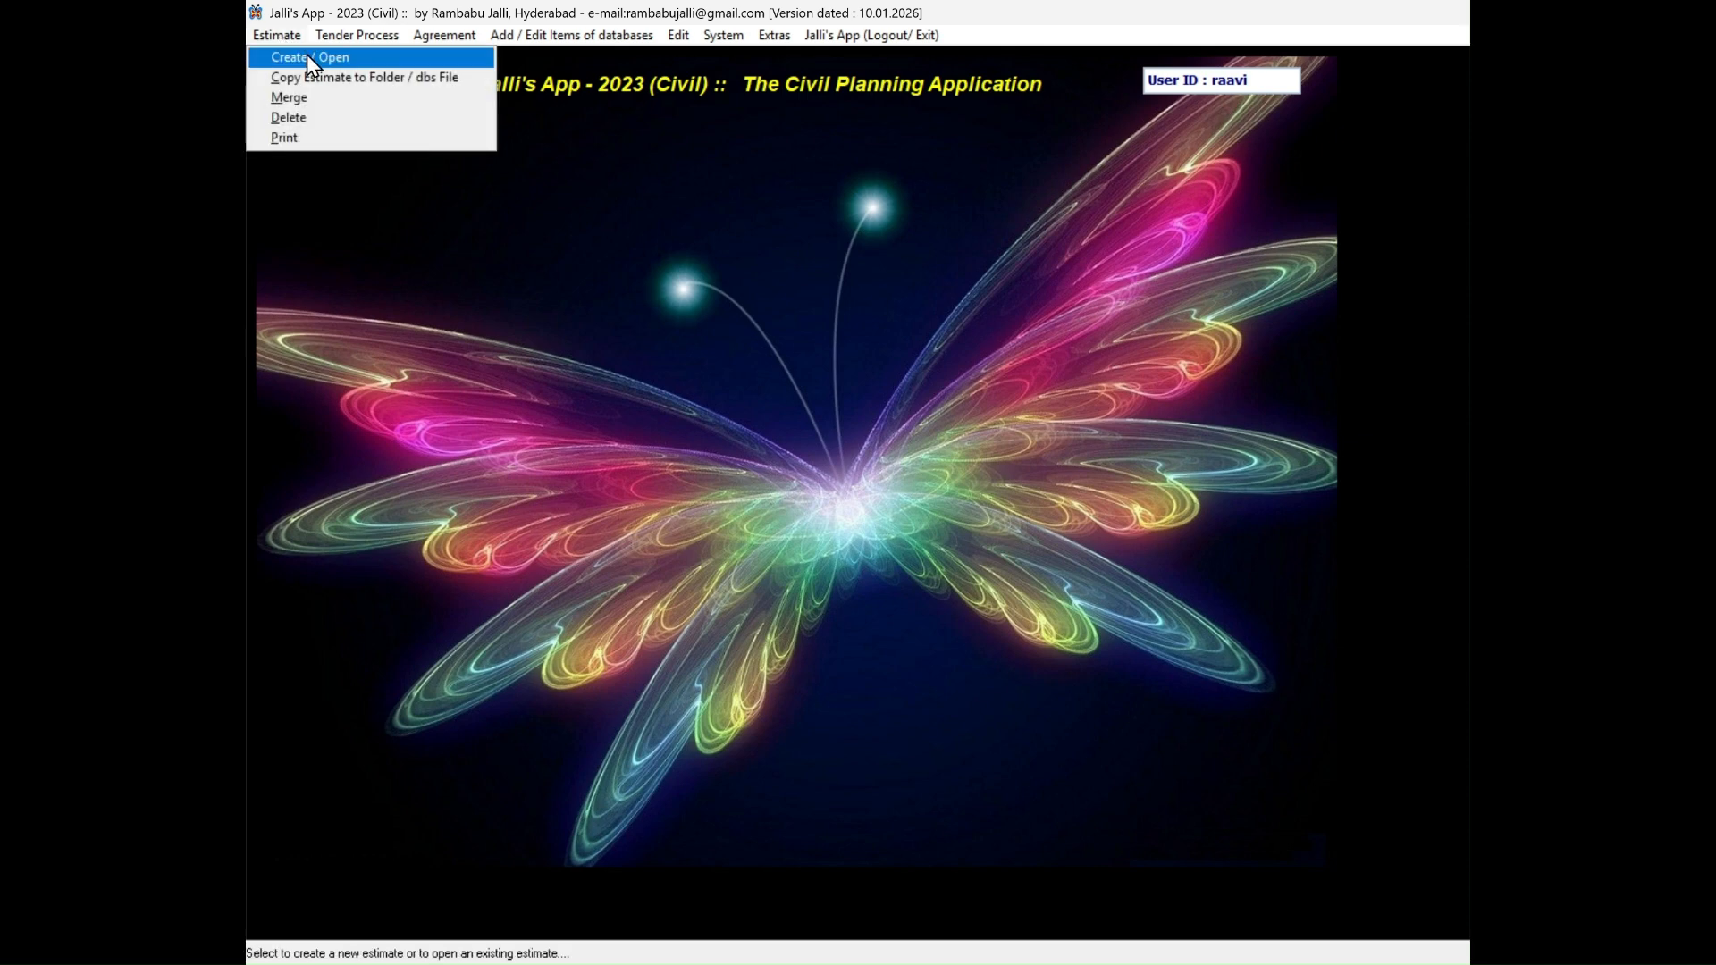
pyautogui.click(307, 56)
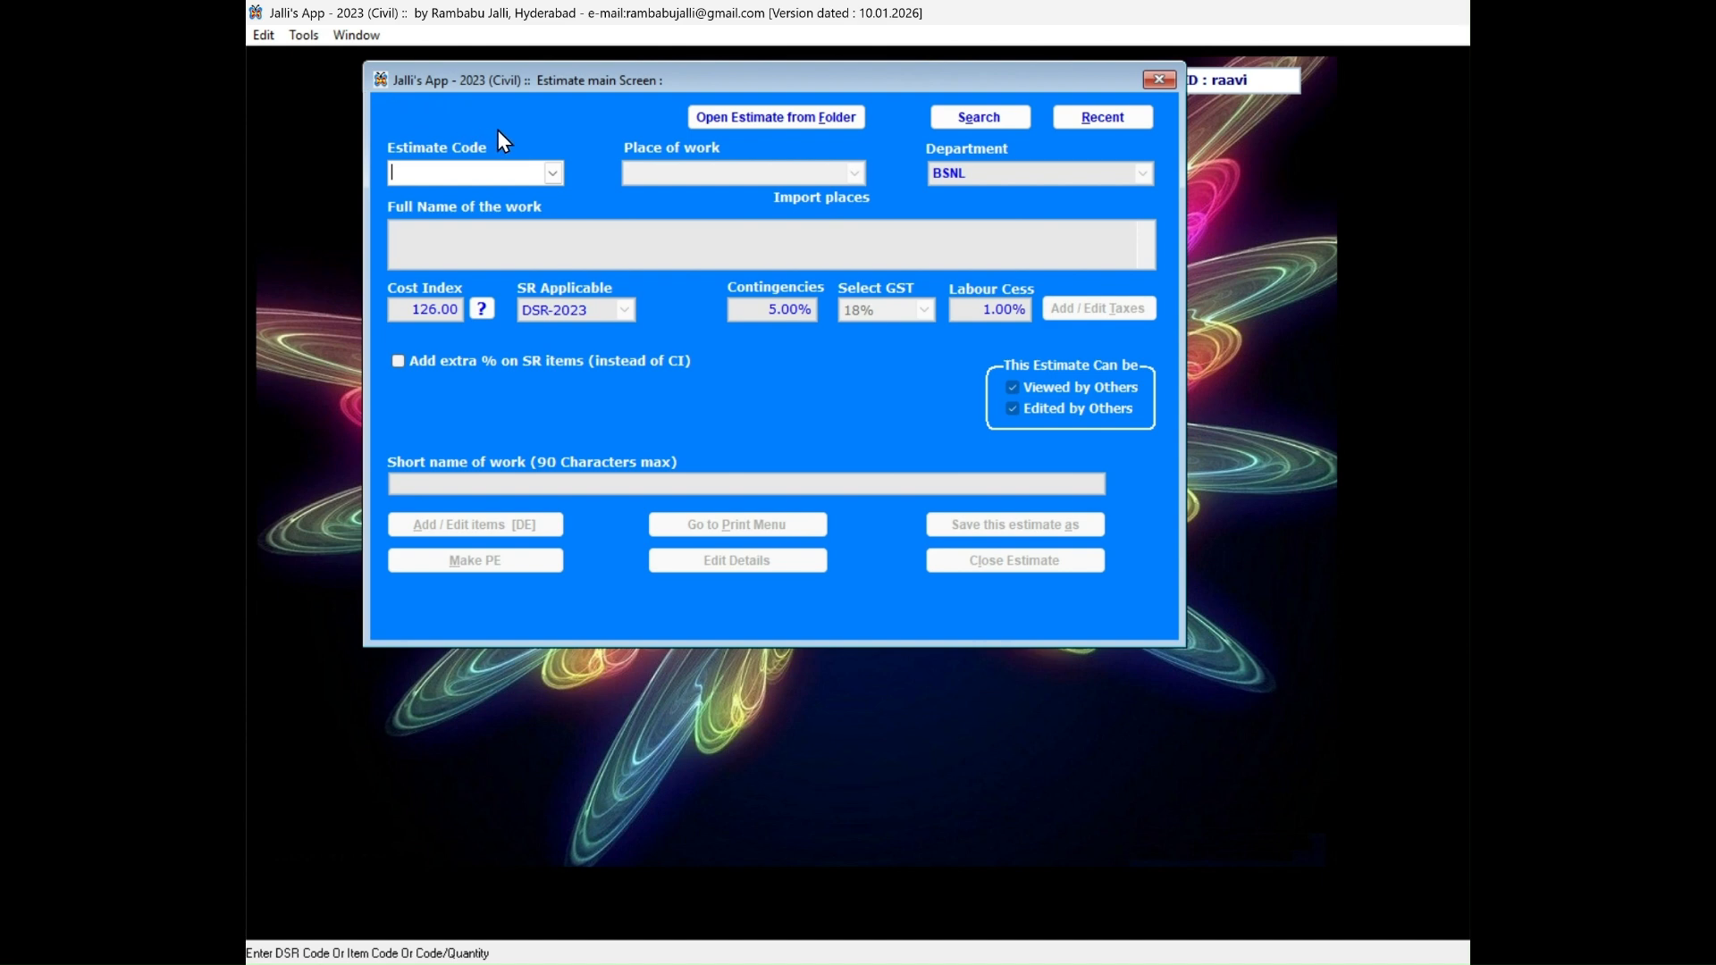
pyautogui.write('EC06_2026')
pyautogui.press('Return')
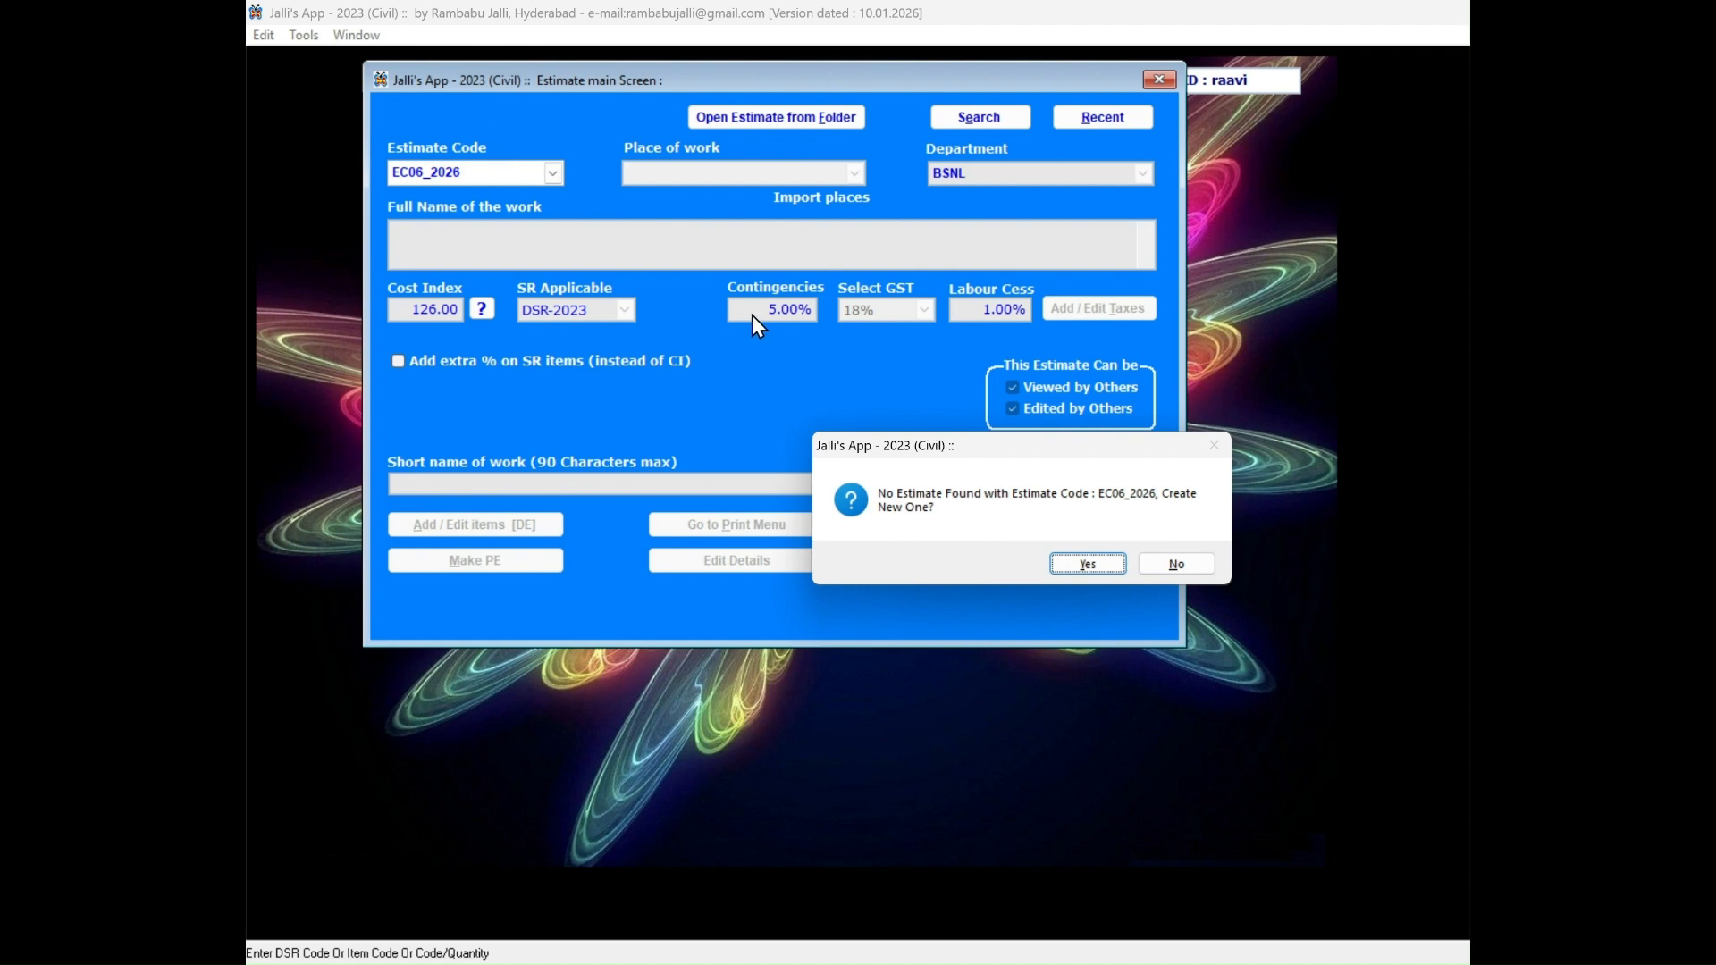
pyautogui.click(1087, 564)
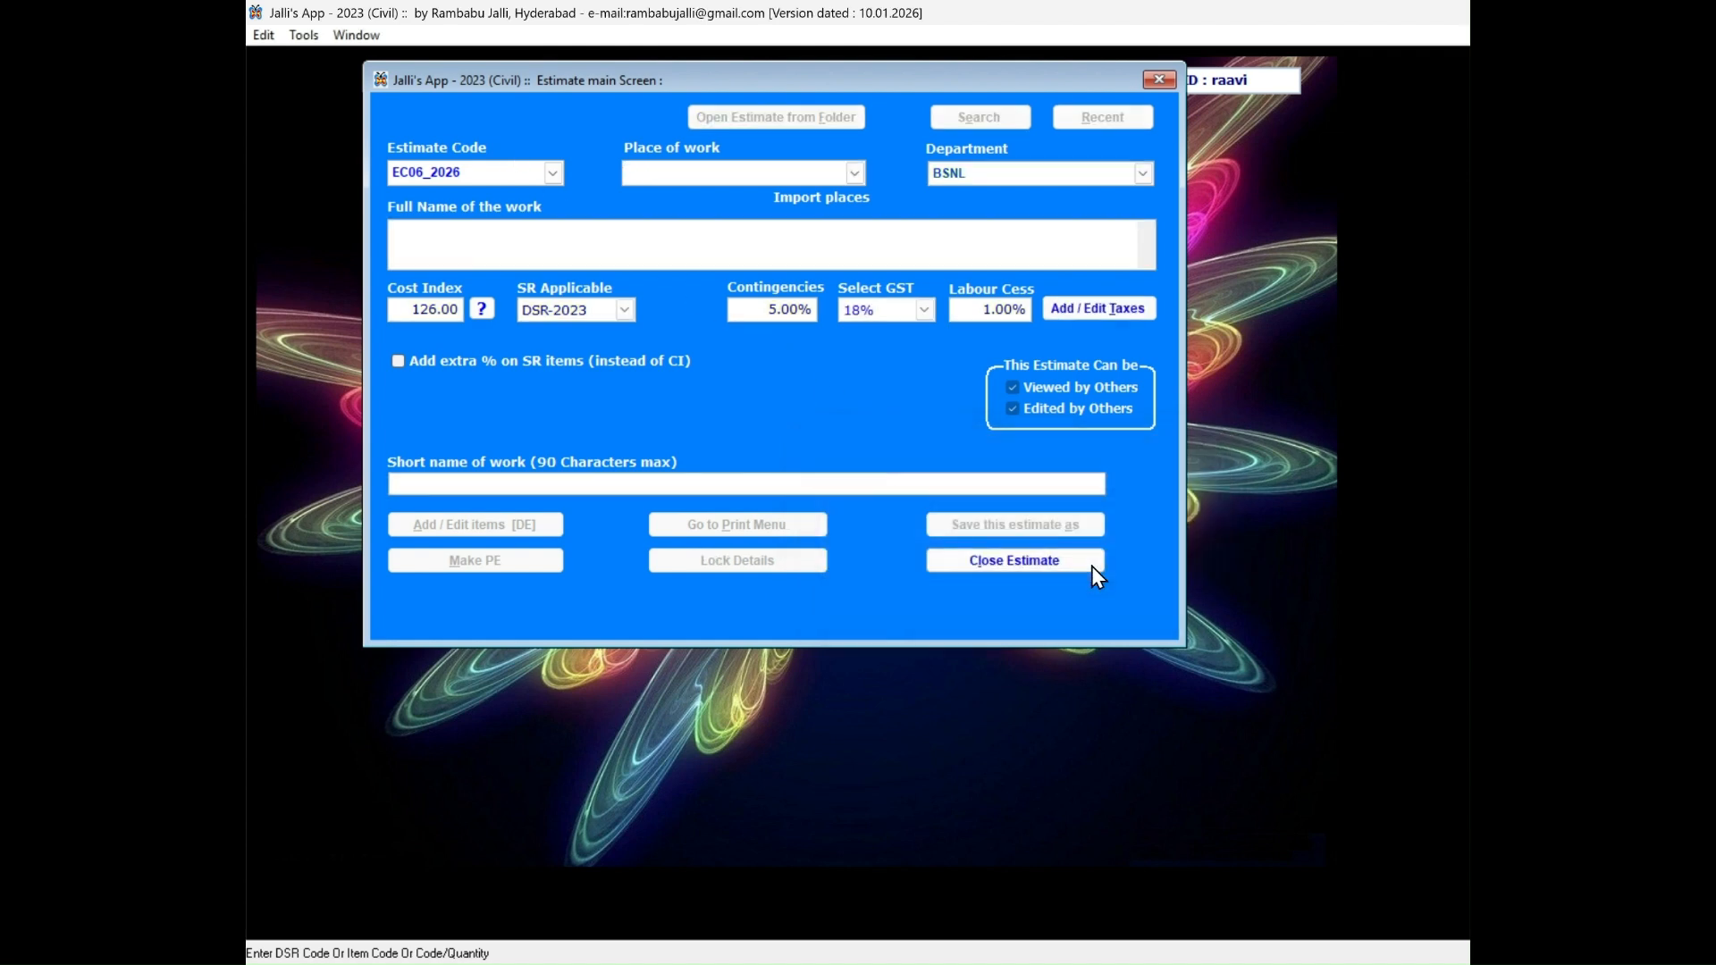
# Set the estimate's place of work to HYDERABAD and its department to Other than BSNL.
pyautogui.write('HYDERABAD')
pyautogui.press('Tab')
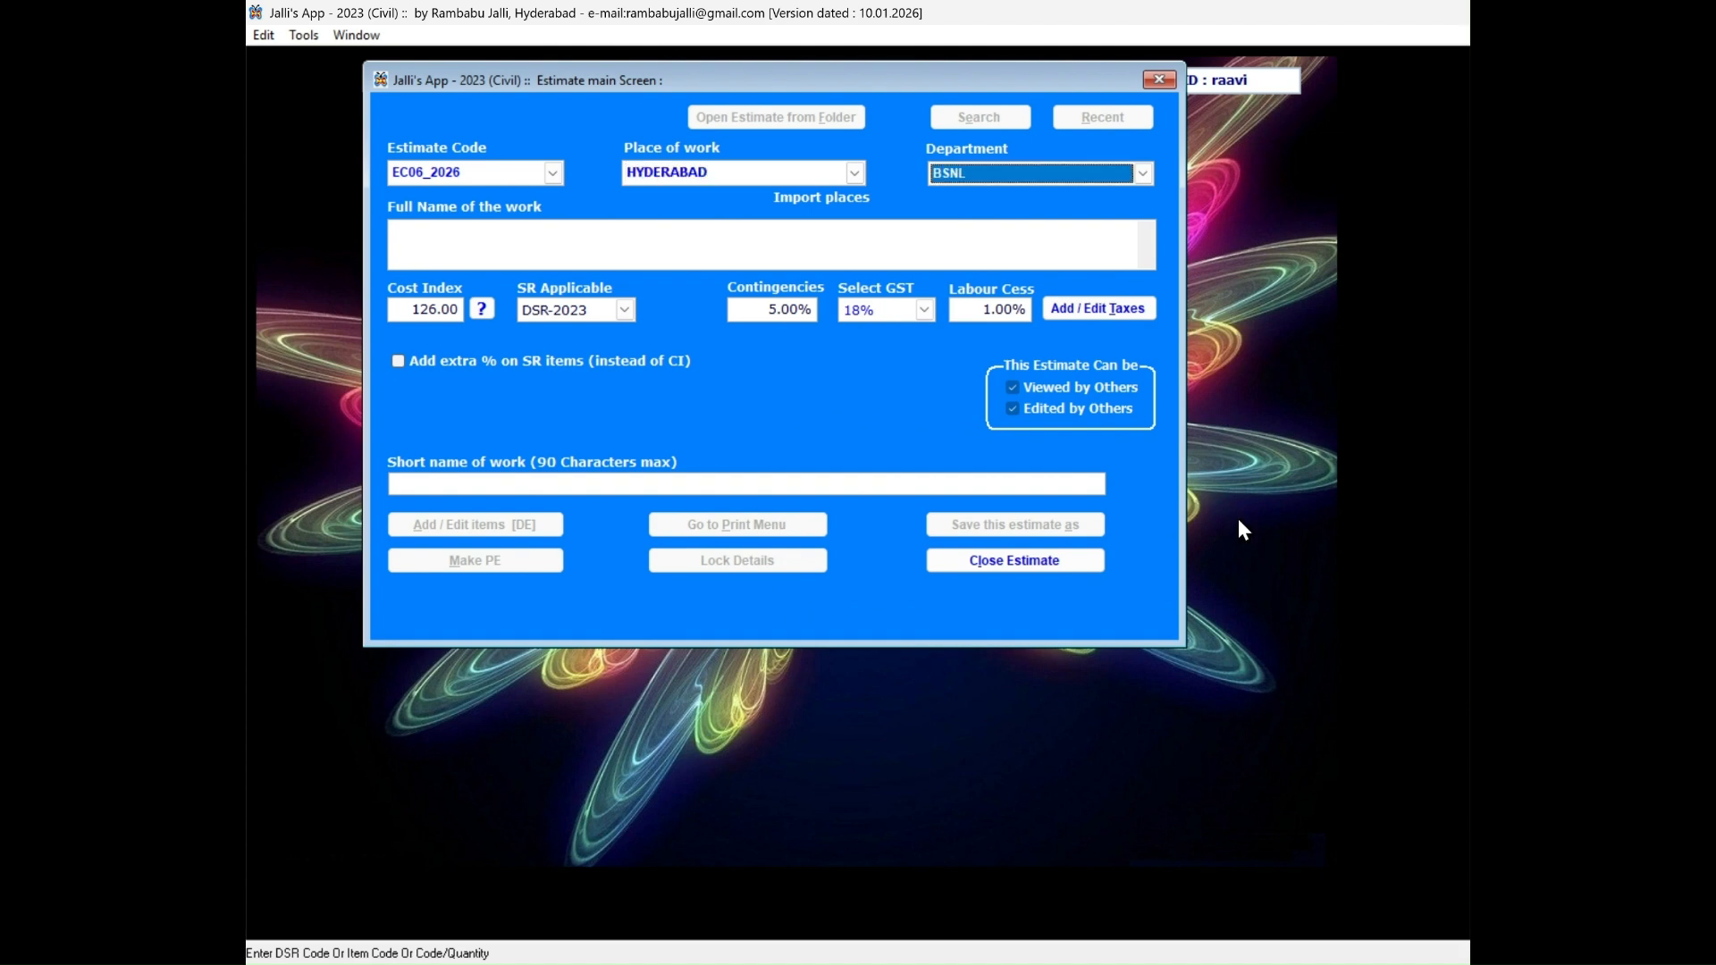
pyautogui.click(1078, 172)
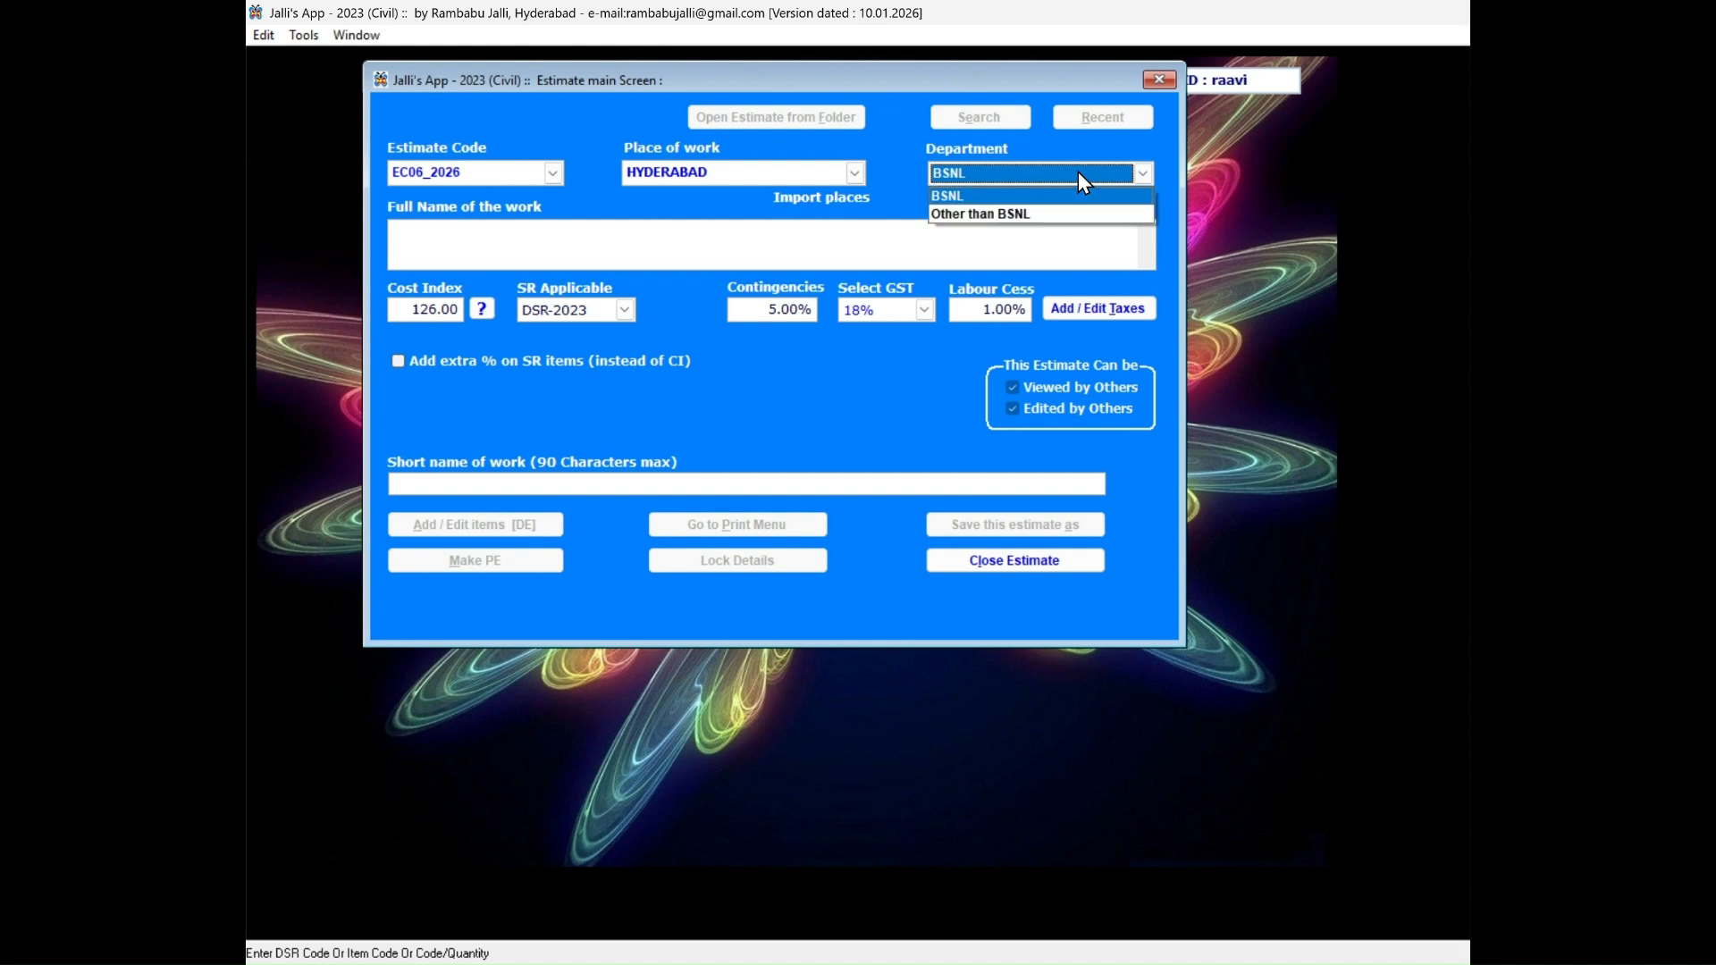
pyautogui.click(1047, 214)
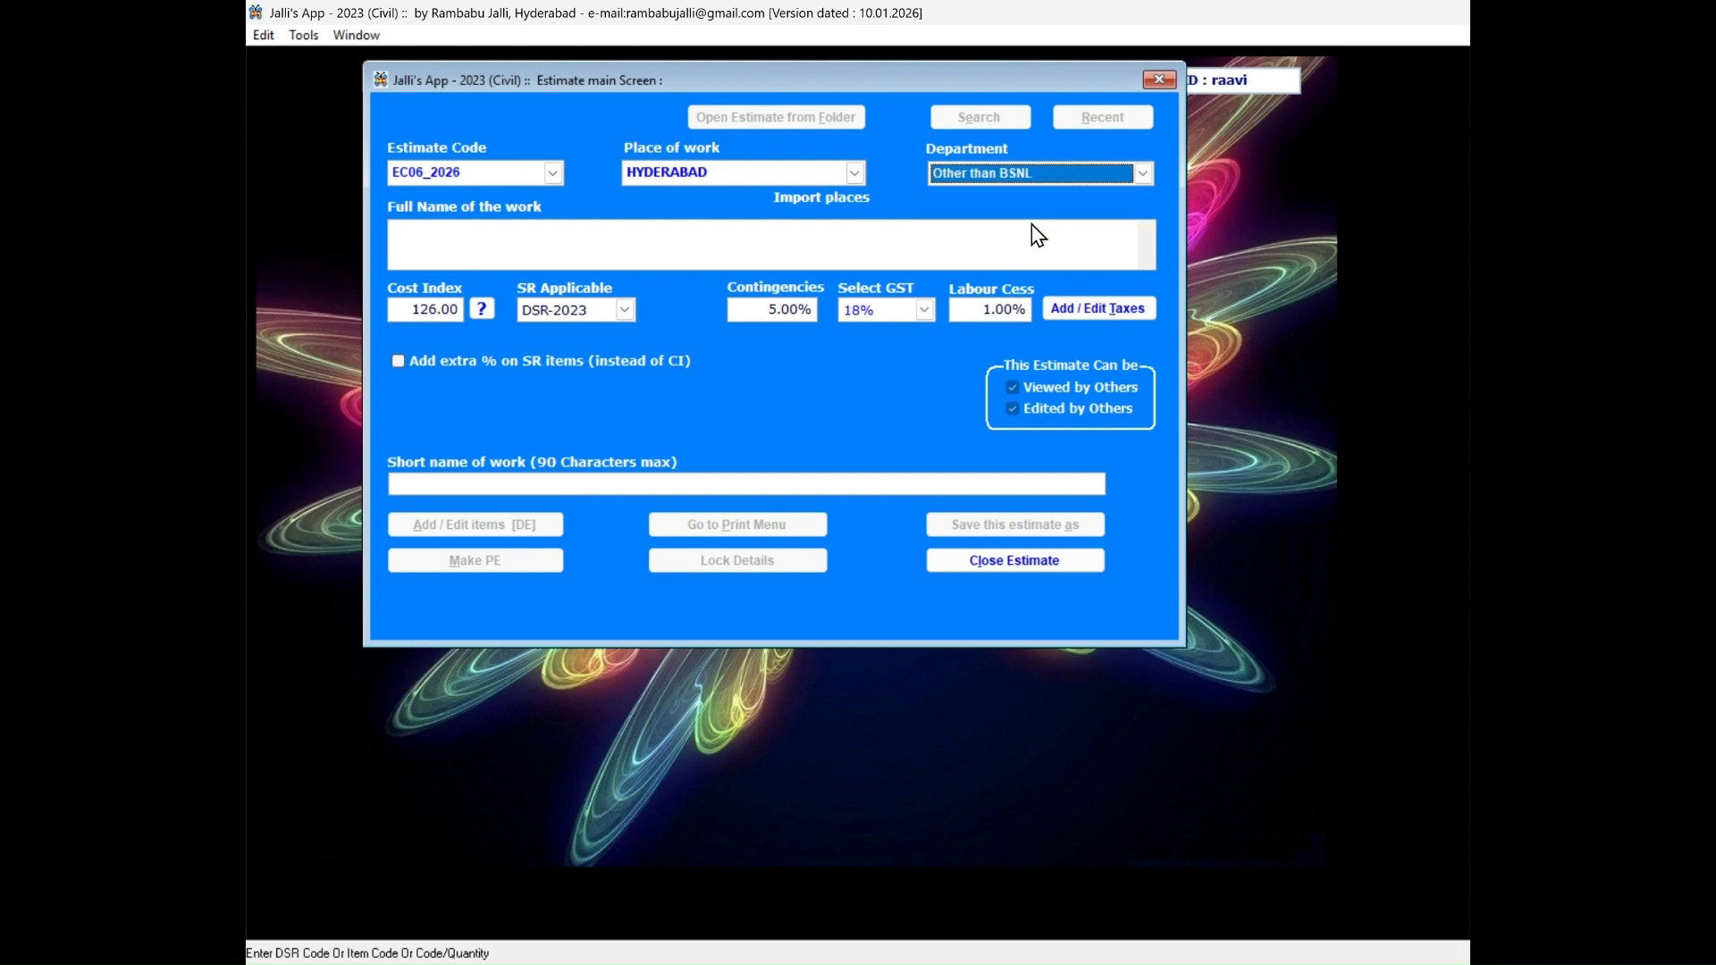
# Enter "Construction of compound wall for CGHS Dispensary at Hyderabad." as the full name of the work.
pyautogui.click(969, 247)
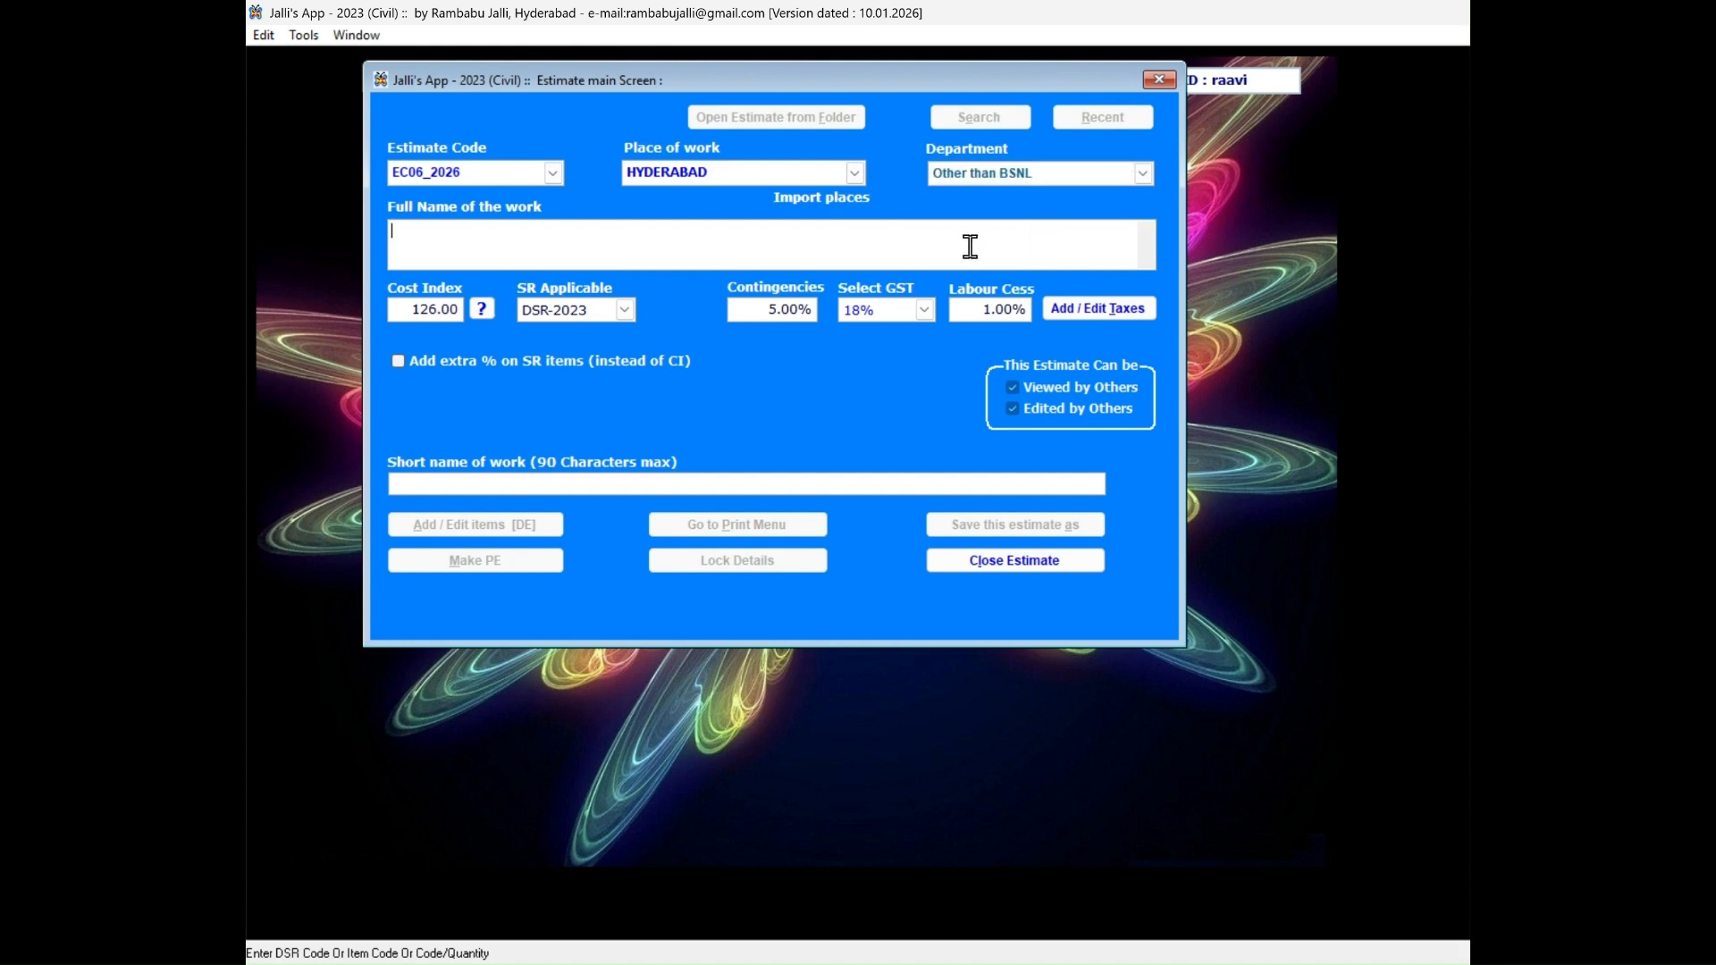
pyautogui.write('Co')
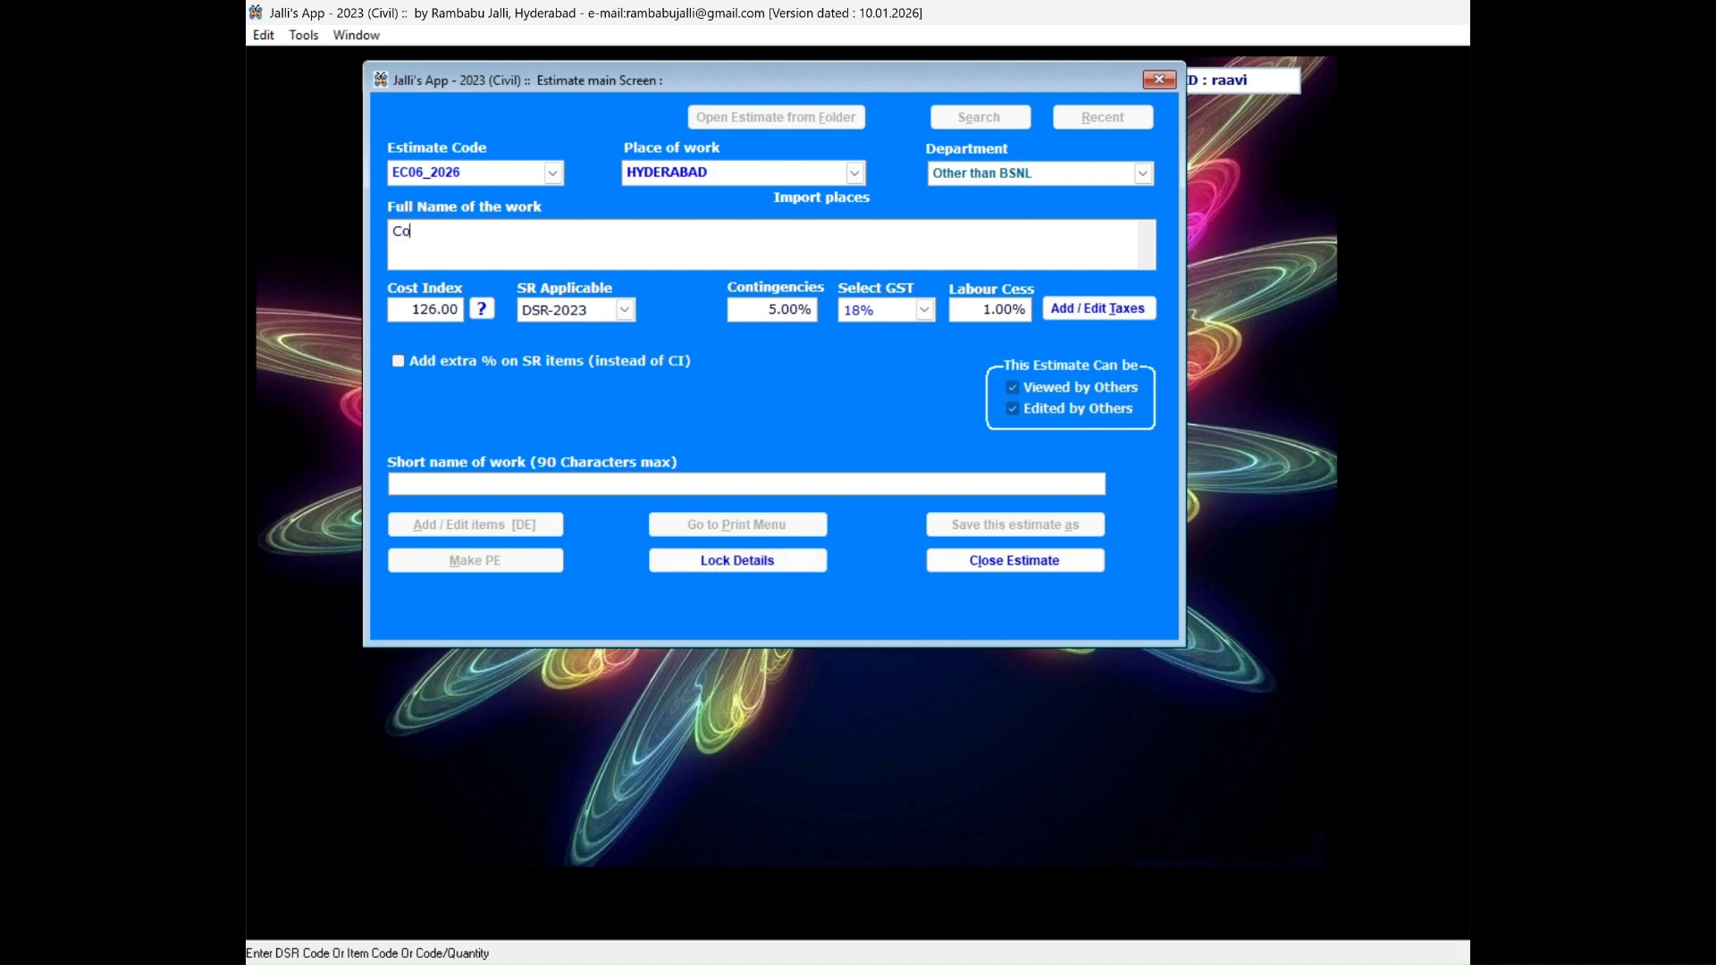
pyautogui.write('nstruction of compound wa;;')
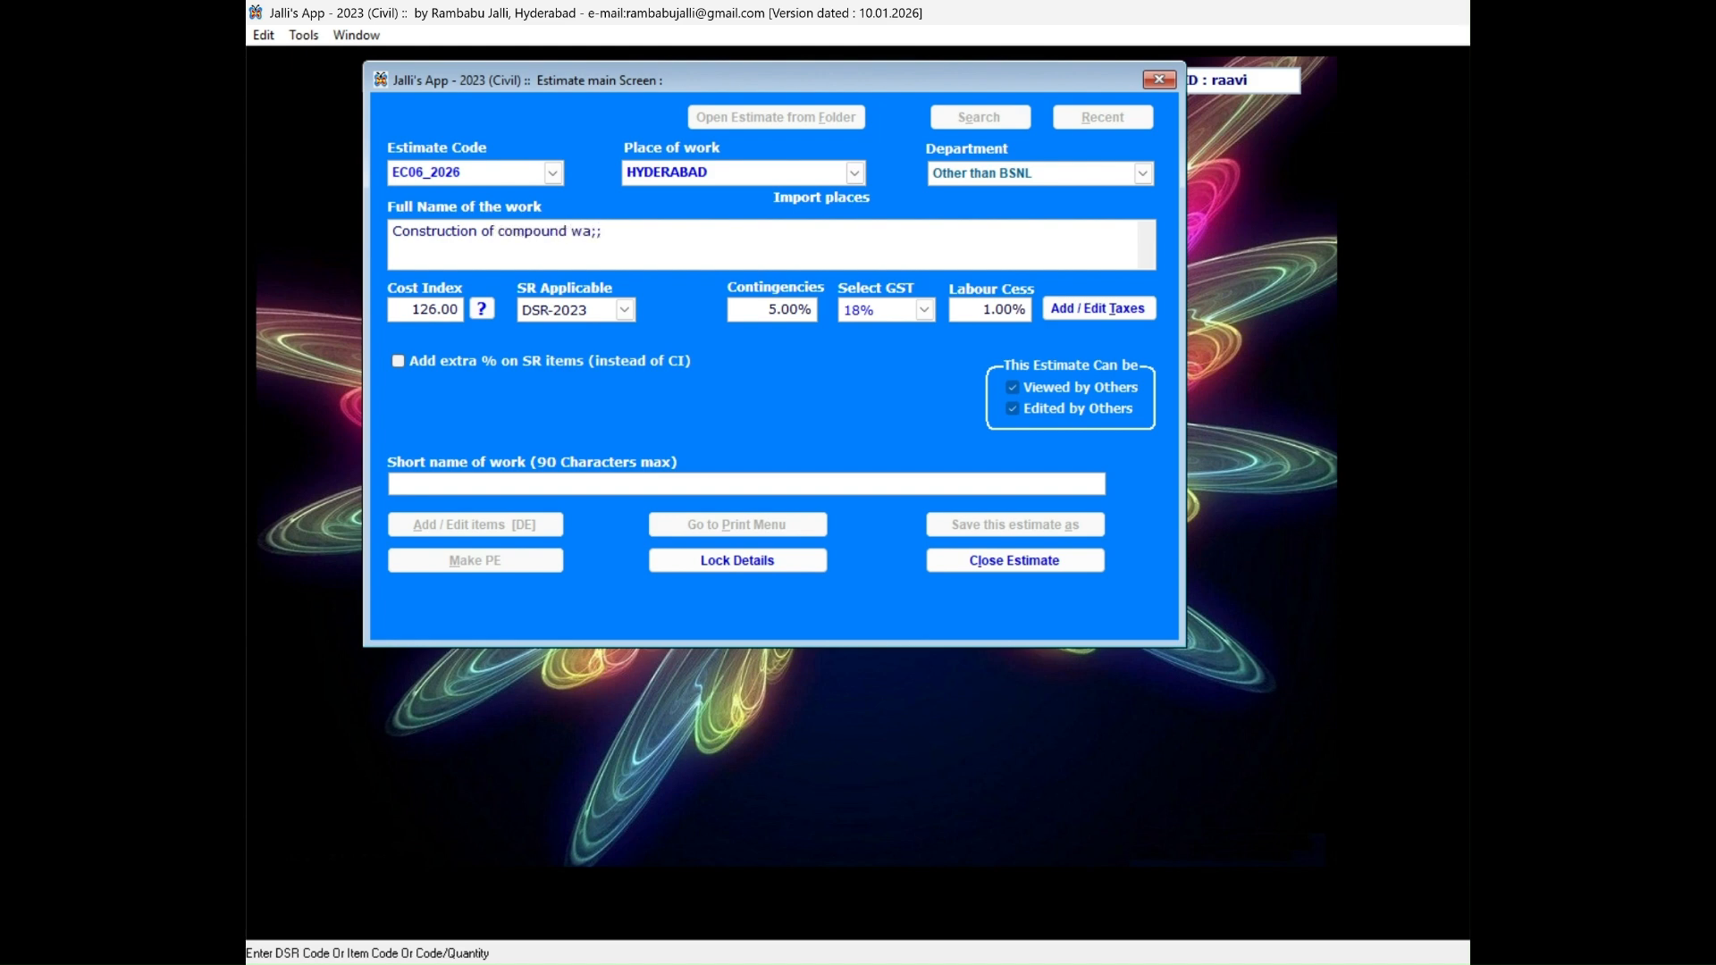
pyautogui.press('BackSpace')
pyautogui.press('BackSpace')
pyautogui.write('ll for CGHS Dispensary at Hydera')
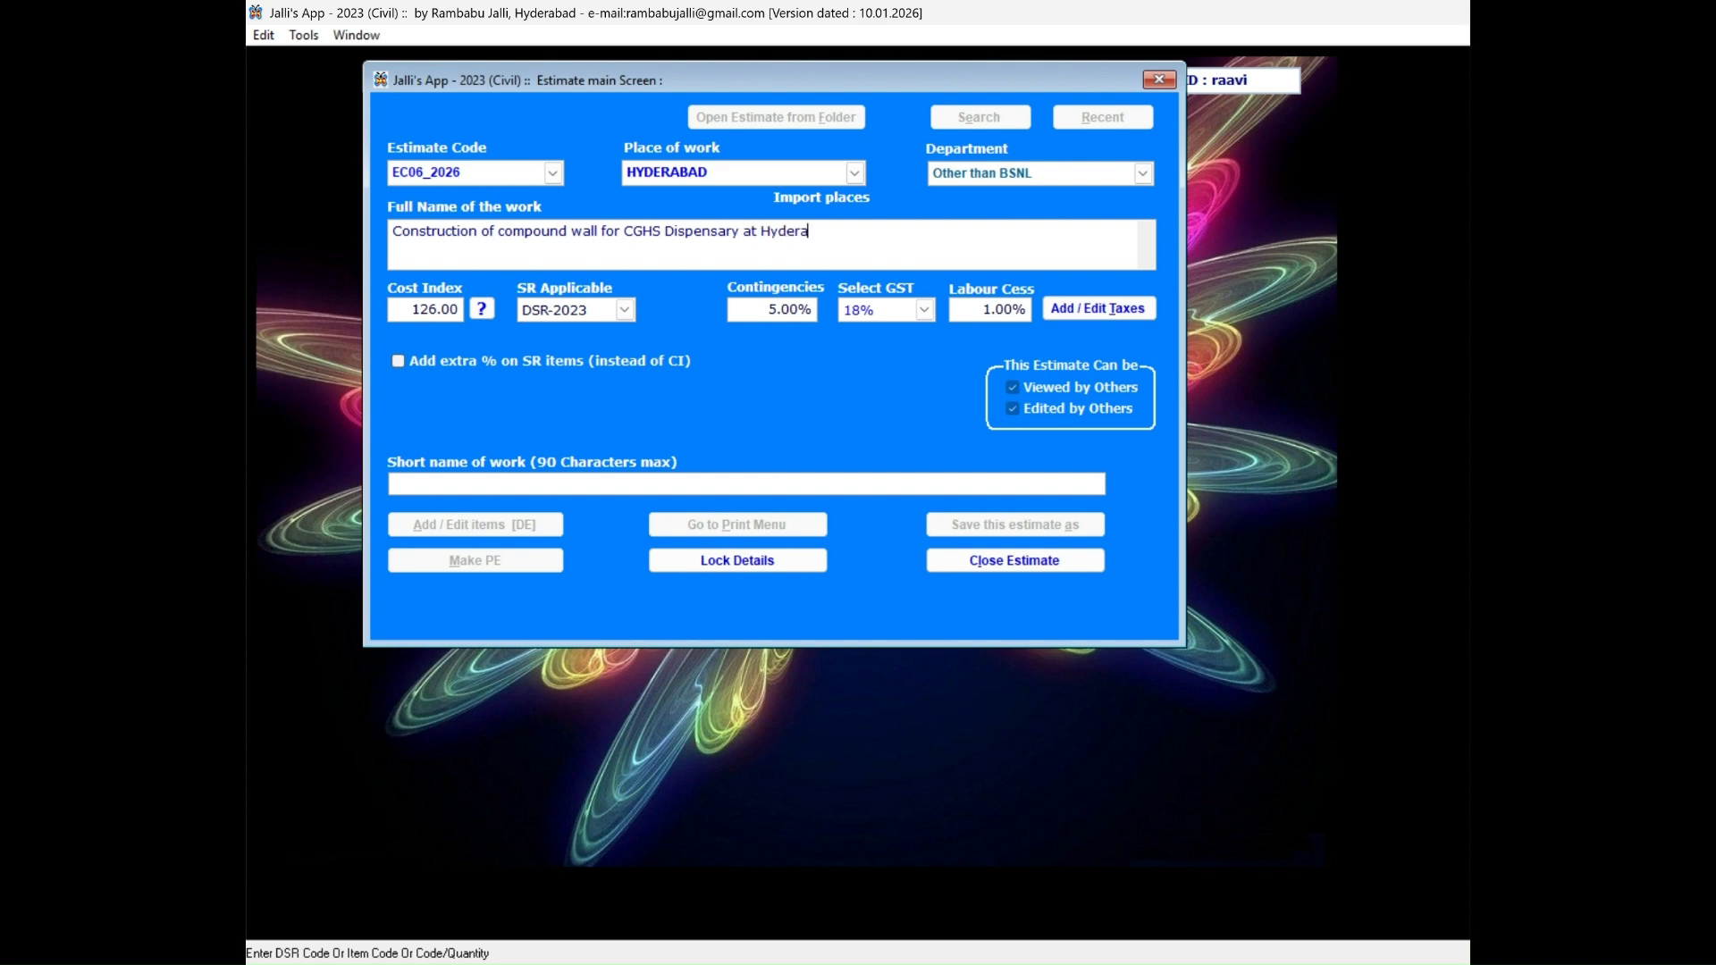
pyautogui.write('bad.')
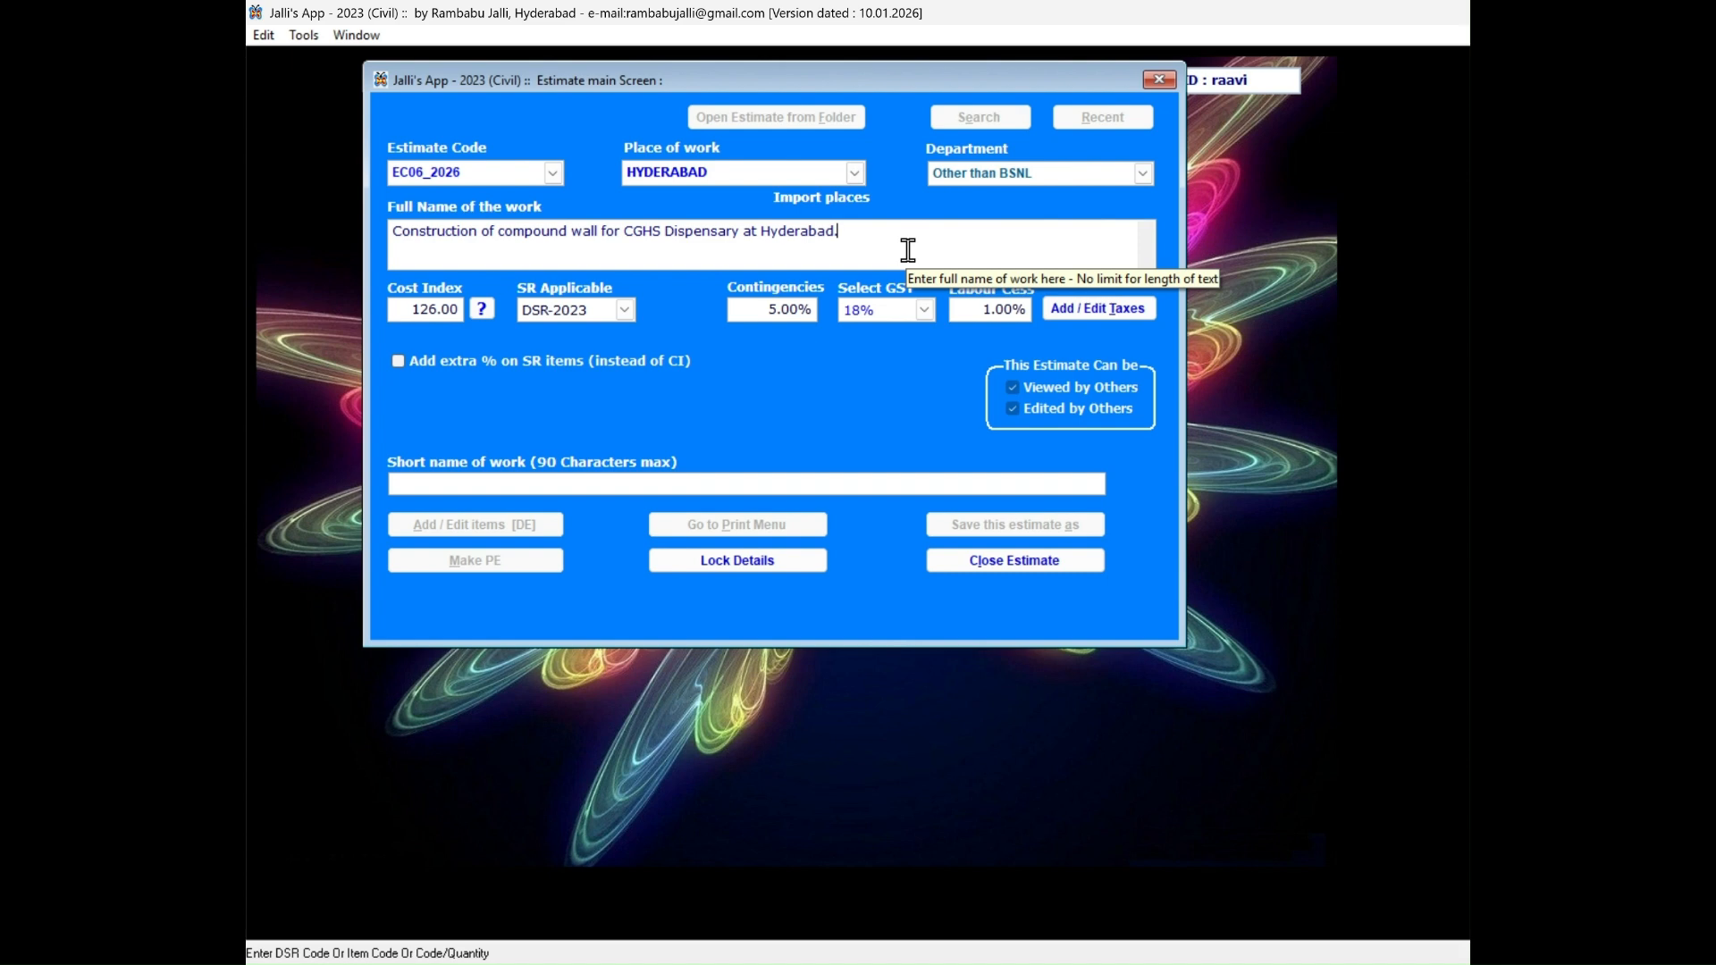
pyautogui.press('Tab')
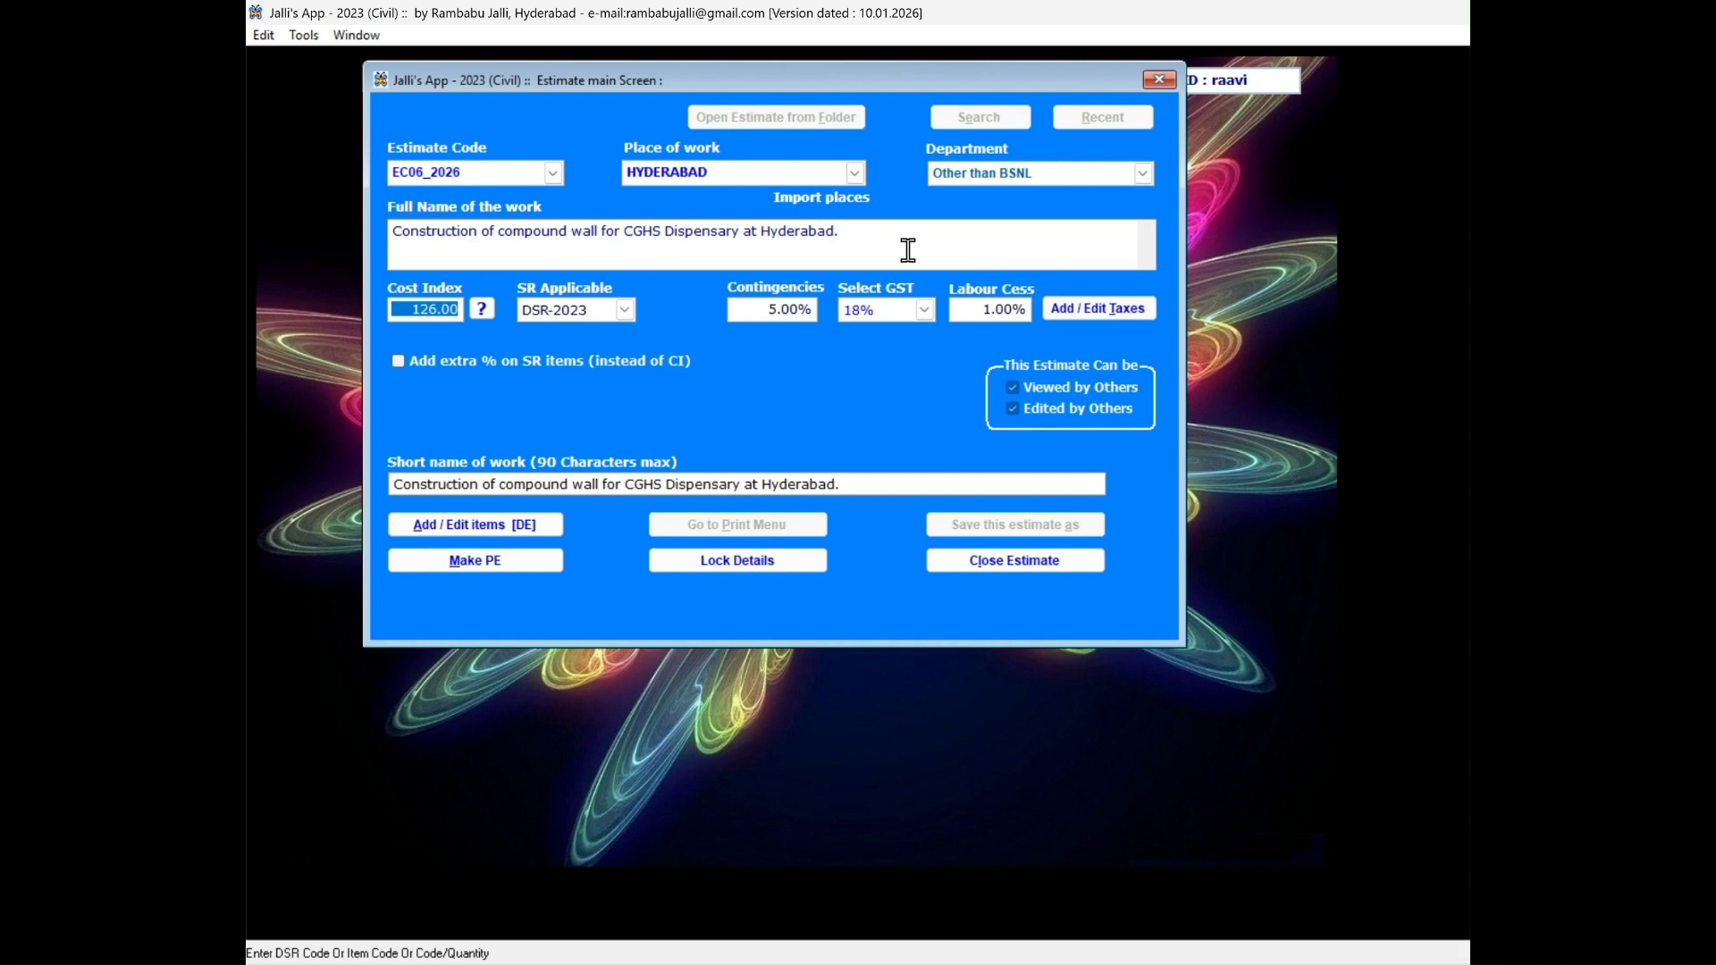
# Review the cost index, applicable SR, contingencies, GST, labour cess and short name of the work.
pyautogui.press('Tab')
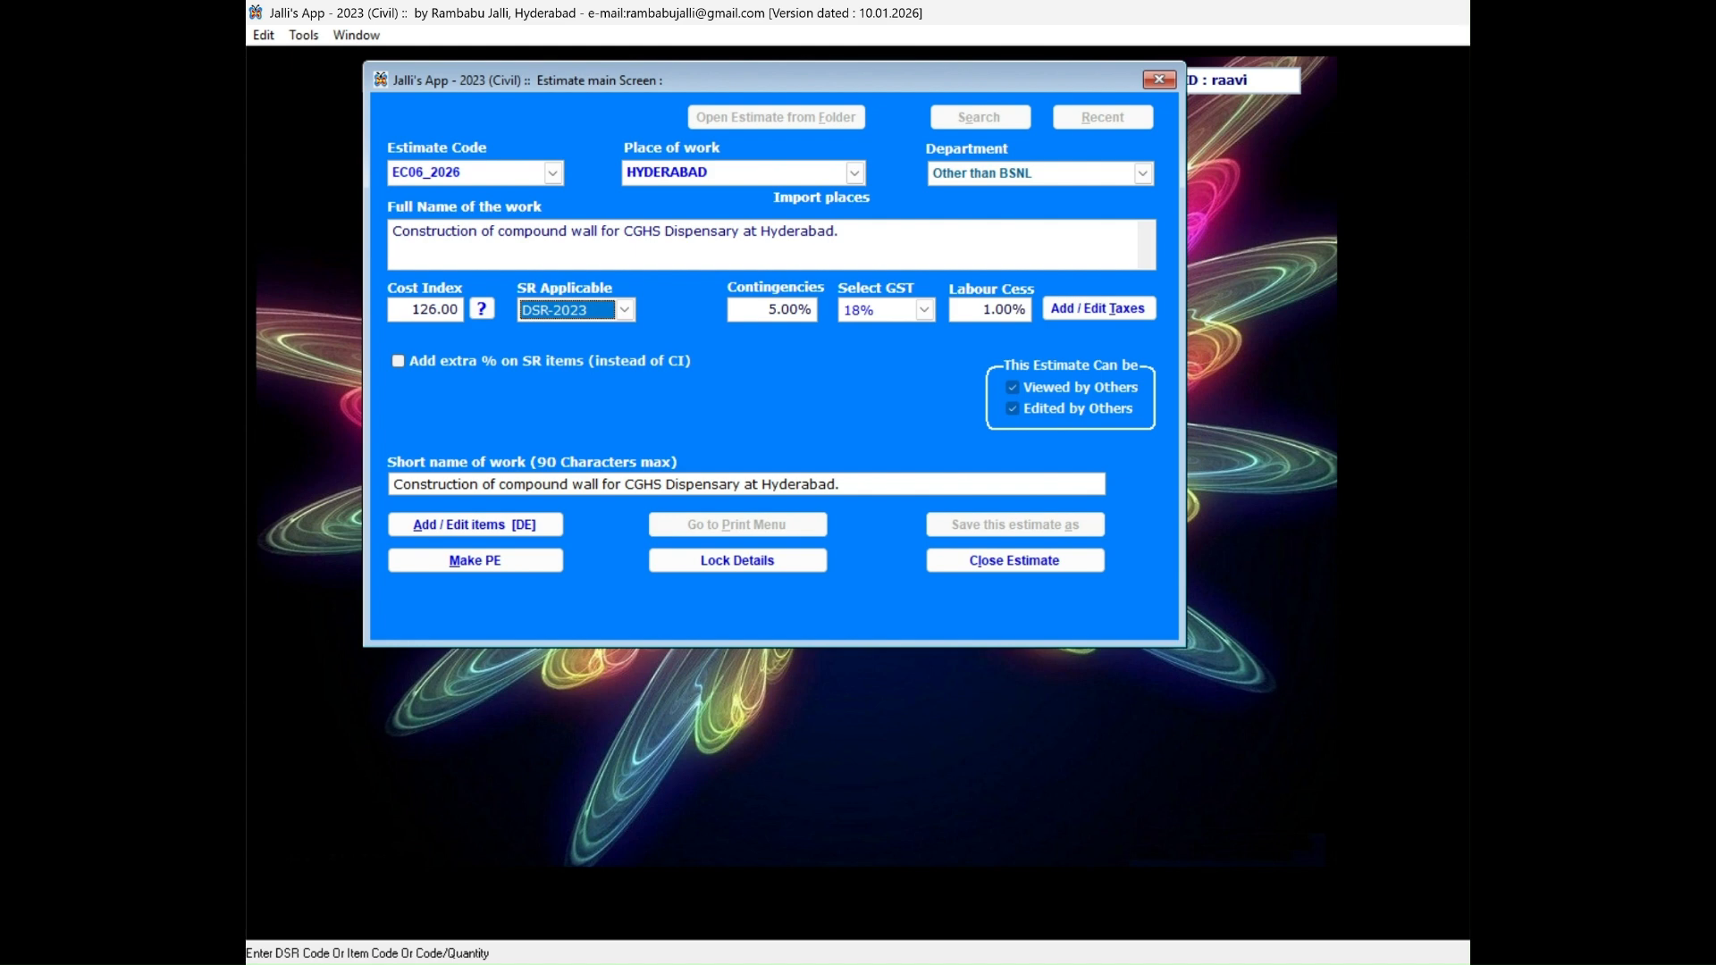
pyautogui.press('Tab')
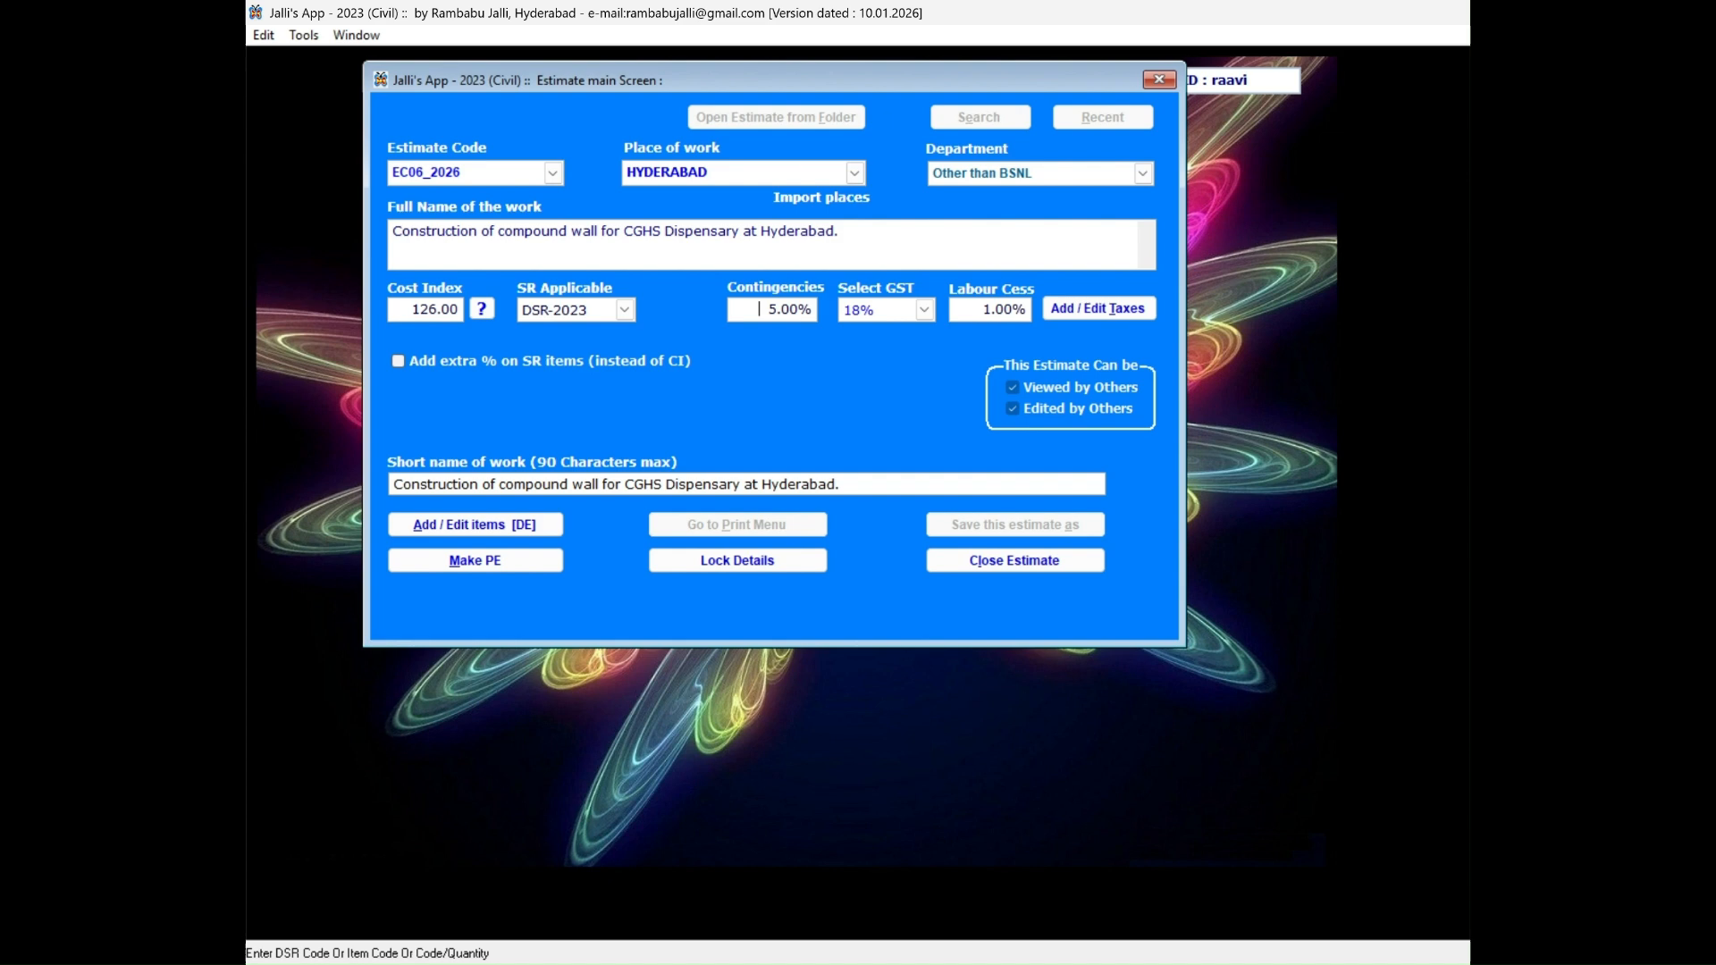
pyautogui.press('Tab')
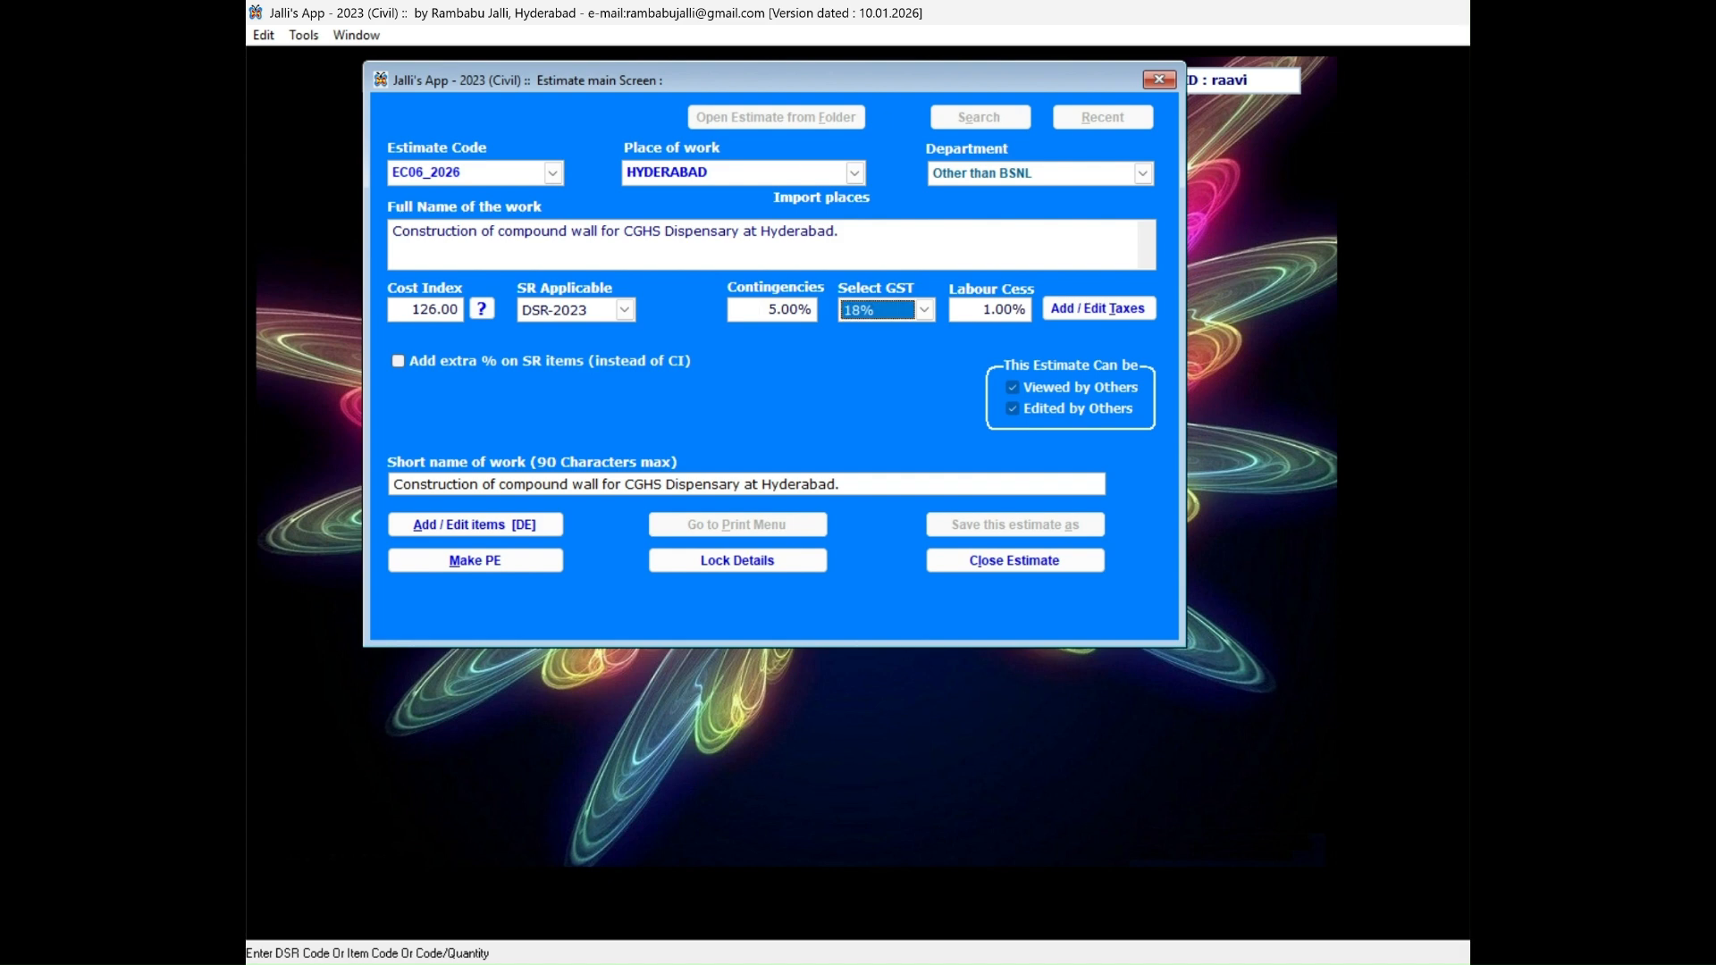
pyautogui.press('Tab')
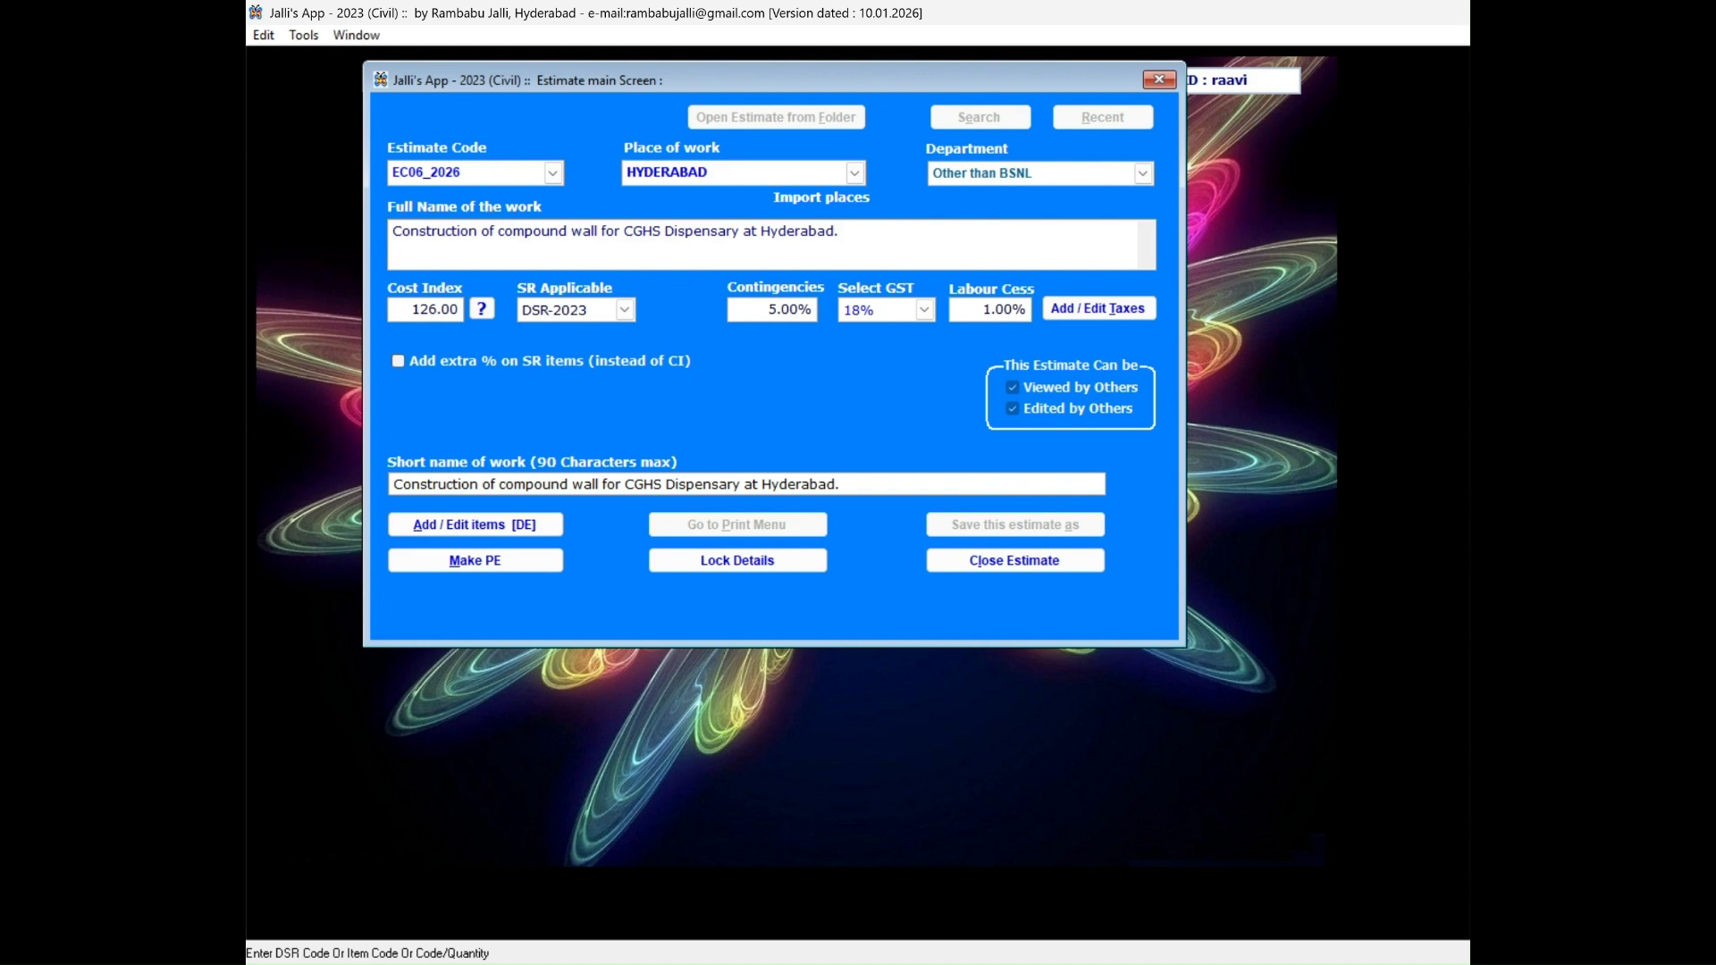
pyautogui.press('Tab')
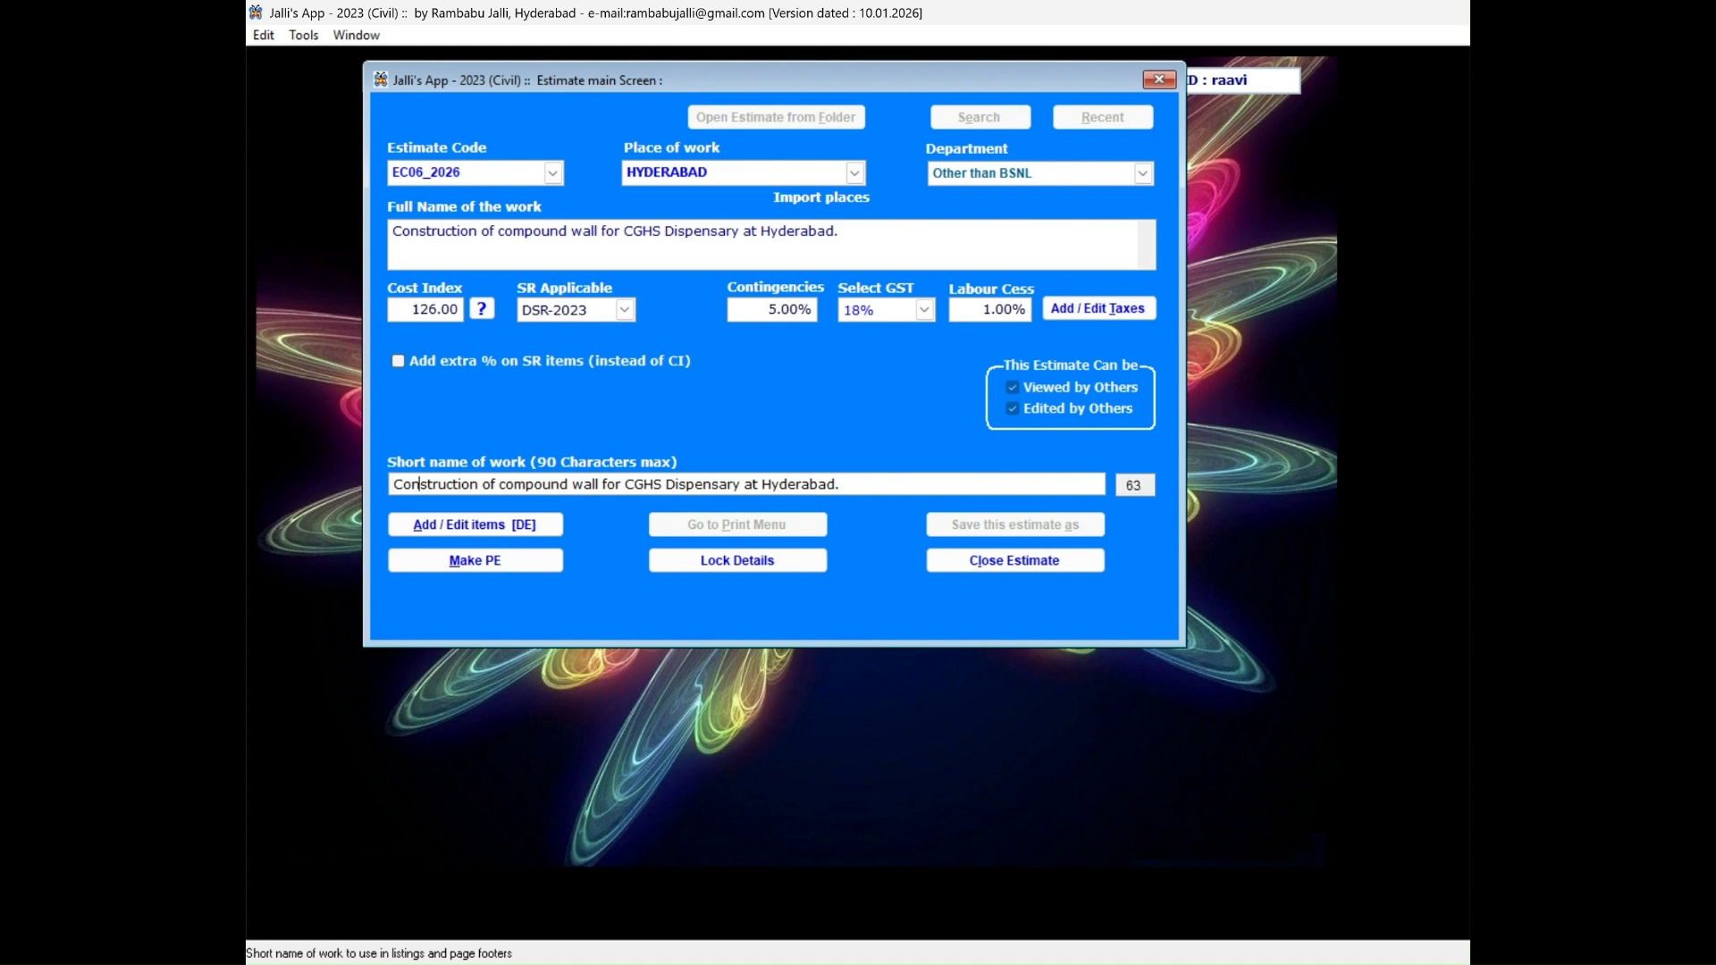
pyautogui.press('Right')
pyautogui.press('Right')
pyautogui.press('Right')
pyautogui.press('Right')
pyautogui.press('Right')
pyautogui.press('Right')
pyautogui.press('Right')
pyautogui.press('Right')
pyautogui.press('Right')
pyautogui.press('Right')
pyautogui.press('Right')
pyautogui.press('Right')
pyautogui.press('Right')
pyautogui.press('Right')
pyautogui.press('Right')
pyautogui.press('Right')
pyautogui.press('Right')
pyautogui.press('Right')
pyautogui.press('Right')
pyautogui.press('Right')
pyautogui.press('Right')
pyautogui.press('Right')
pyautogui.press('Right')
pyautogui.press('Right')
pyautogui.press('Right')
pyautogui.press('Right')
pyautogui.press('Right')
pyautogui.press('Right')
pyautogui.press('Tab')
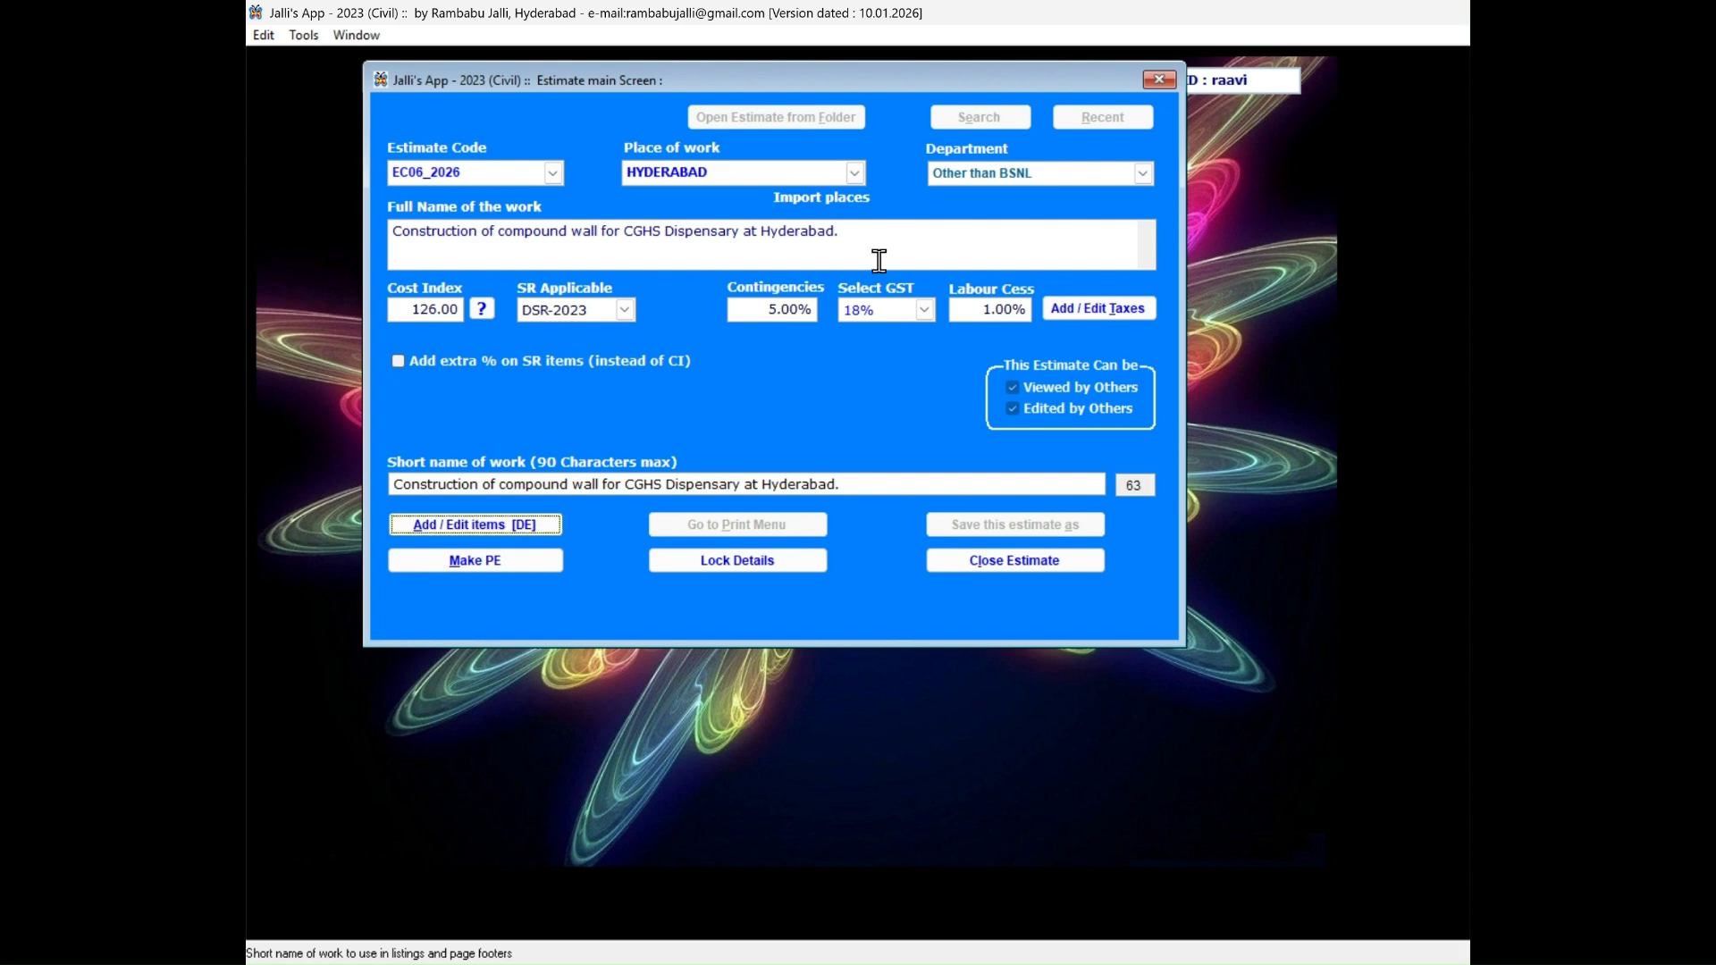
# Open item entry for the estimate and load SR item 2.8.1, excavation in foundation trenches in all kinds of soil.
pyautogui.click(493, 529)
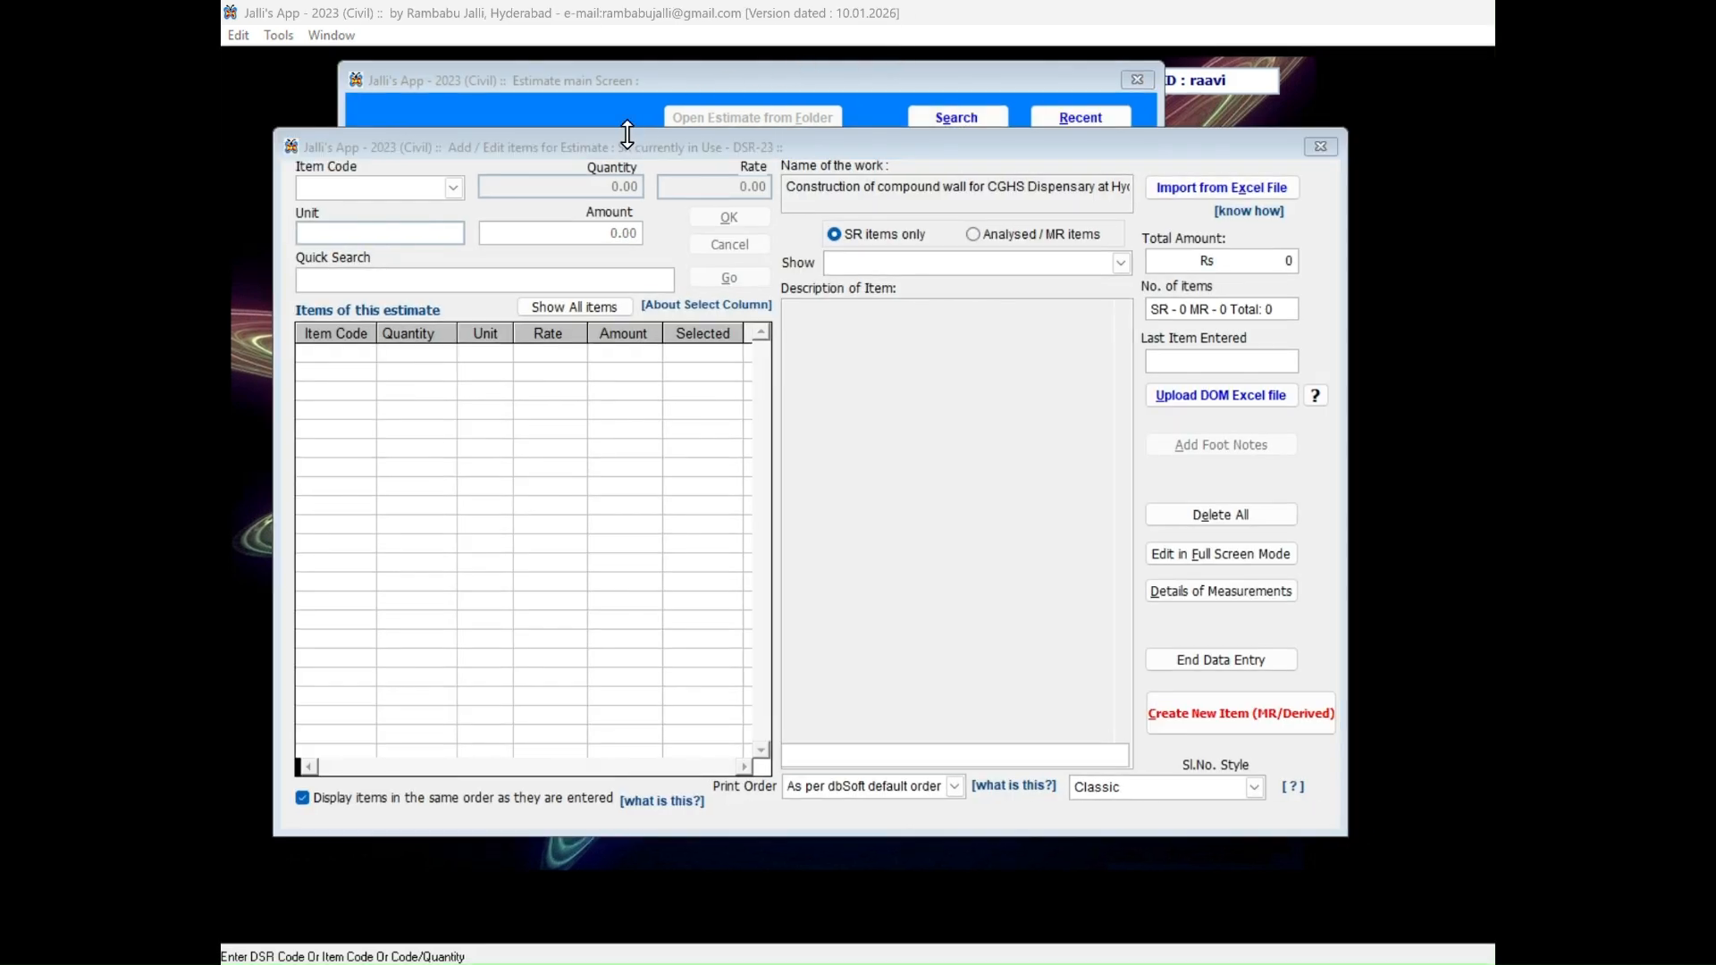
pyautogui.click(627, 134)
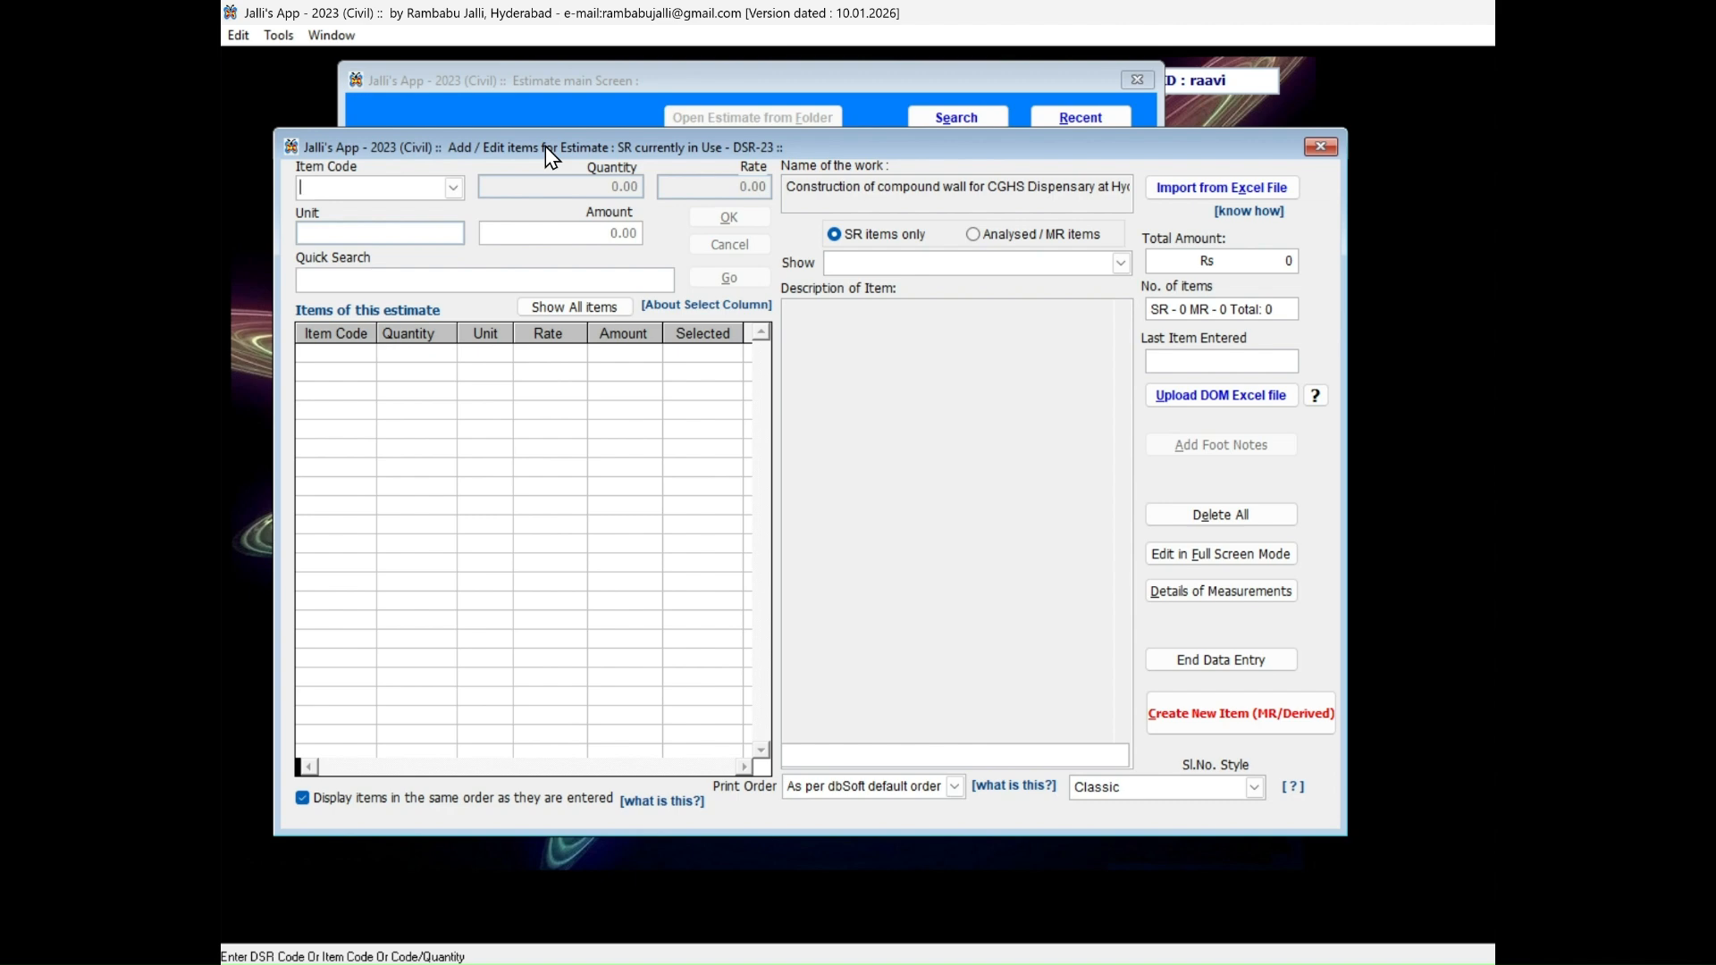
pyautogui.write('2.8.1')
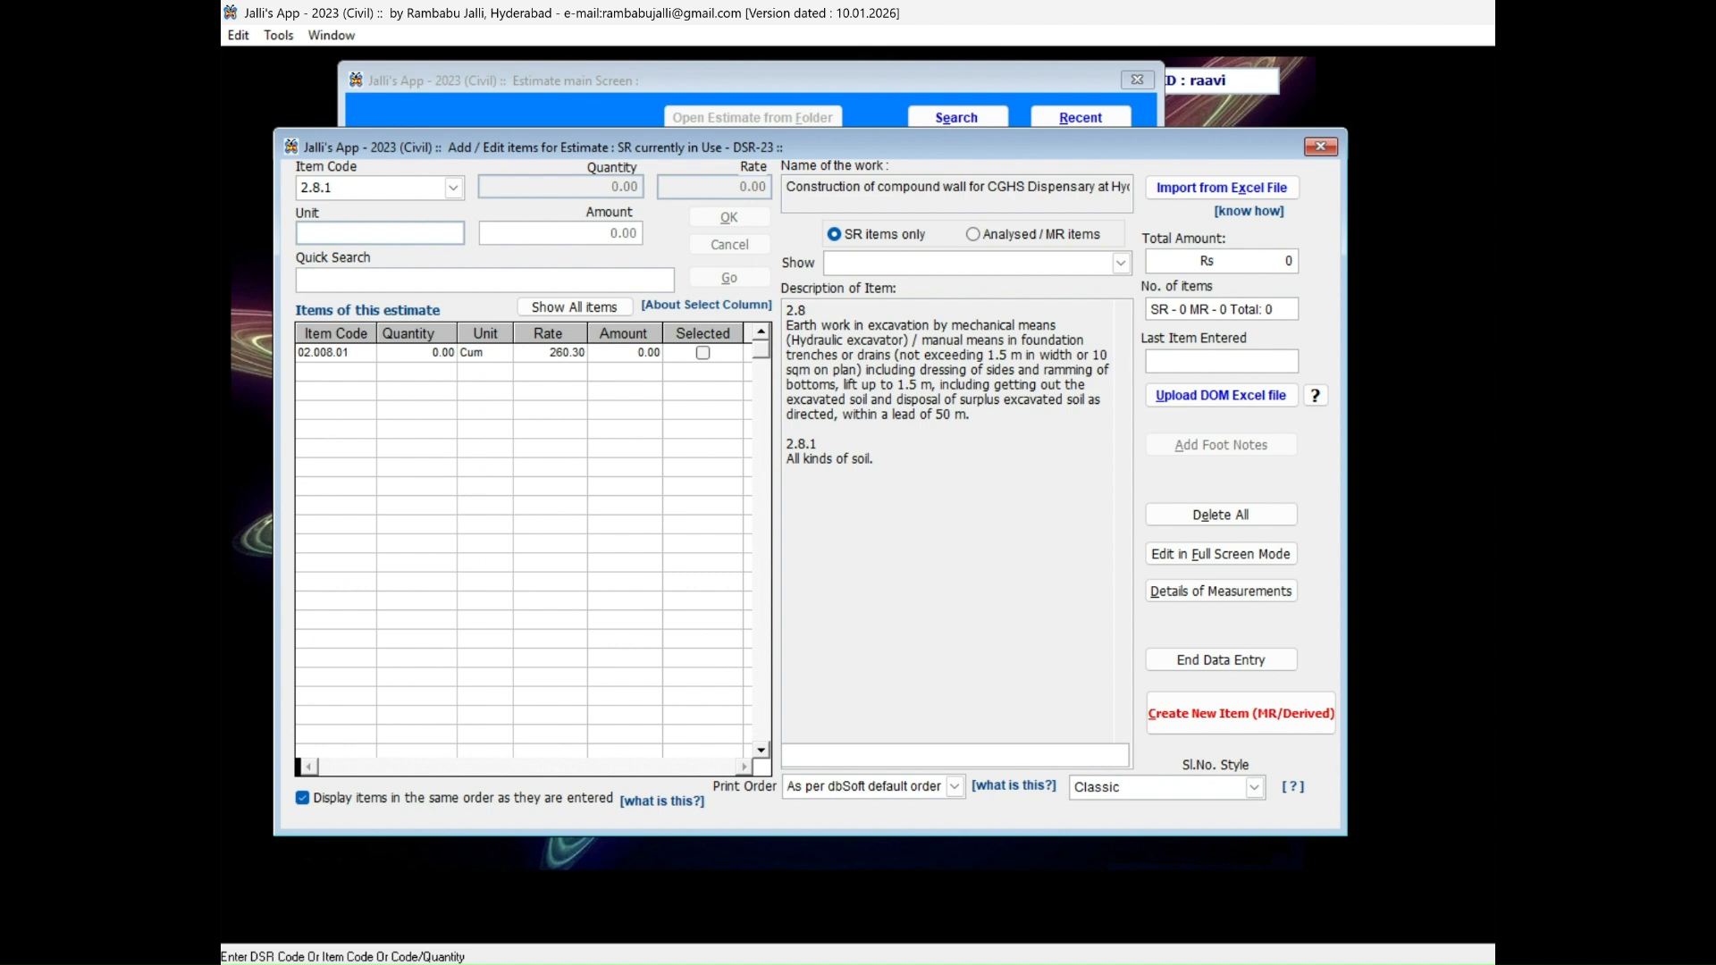
pyautogui.press('Return')
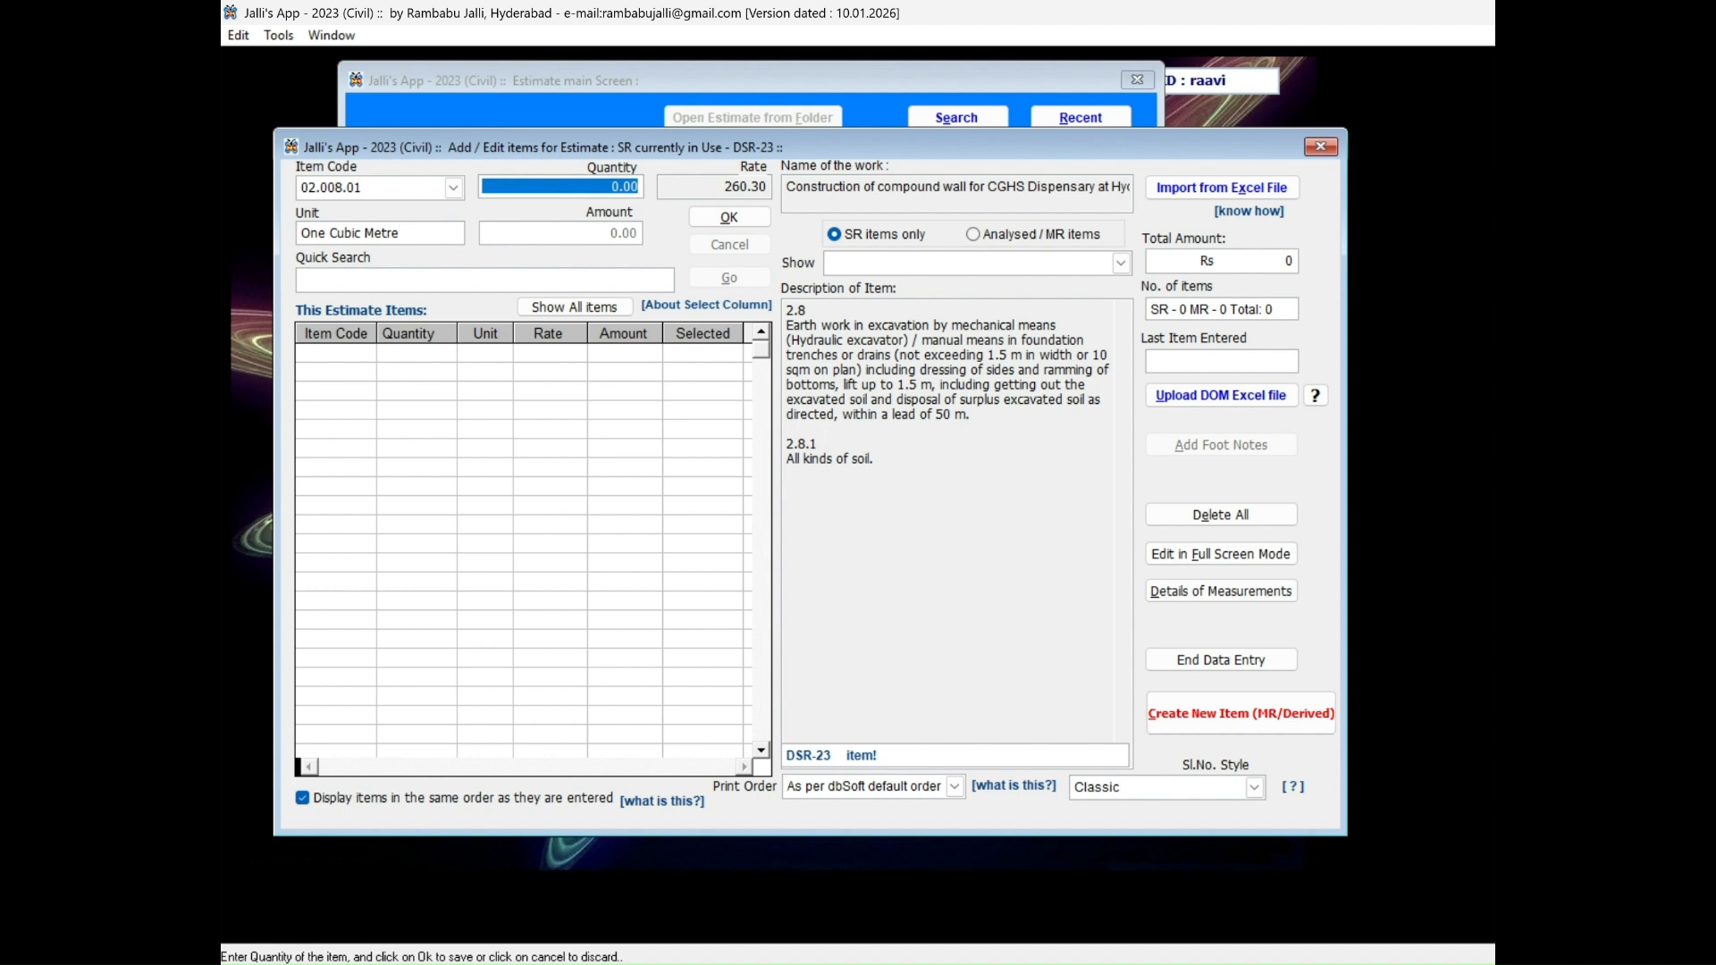
pyautogui.press('Tab')
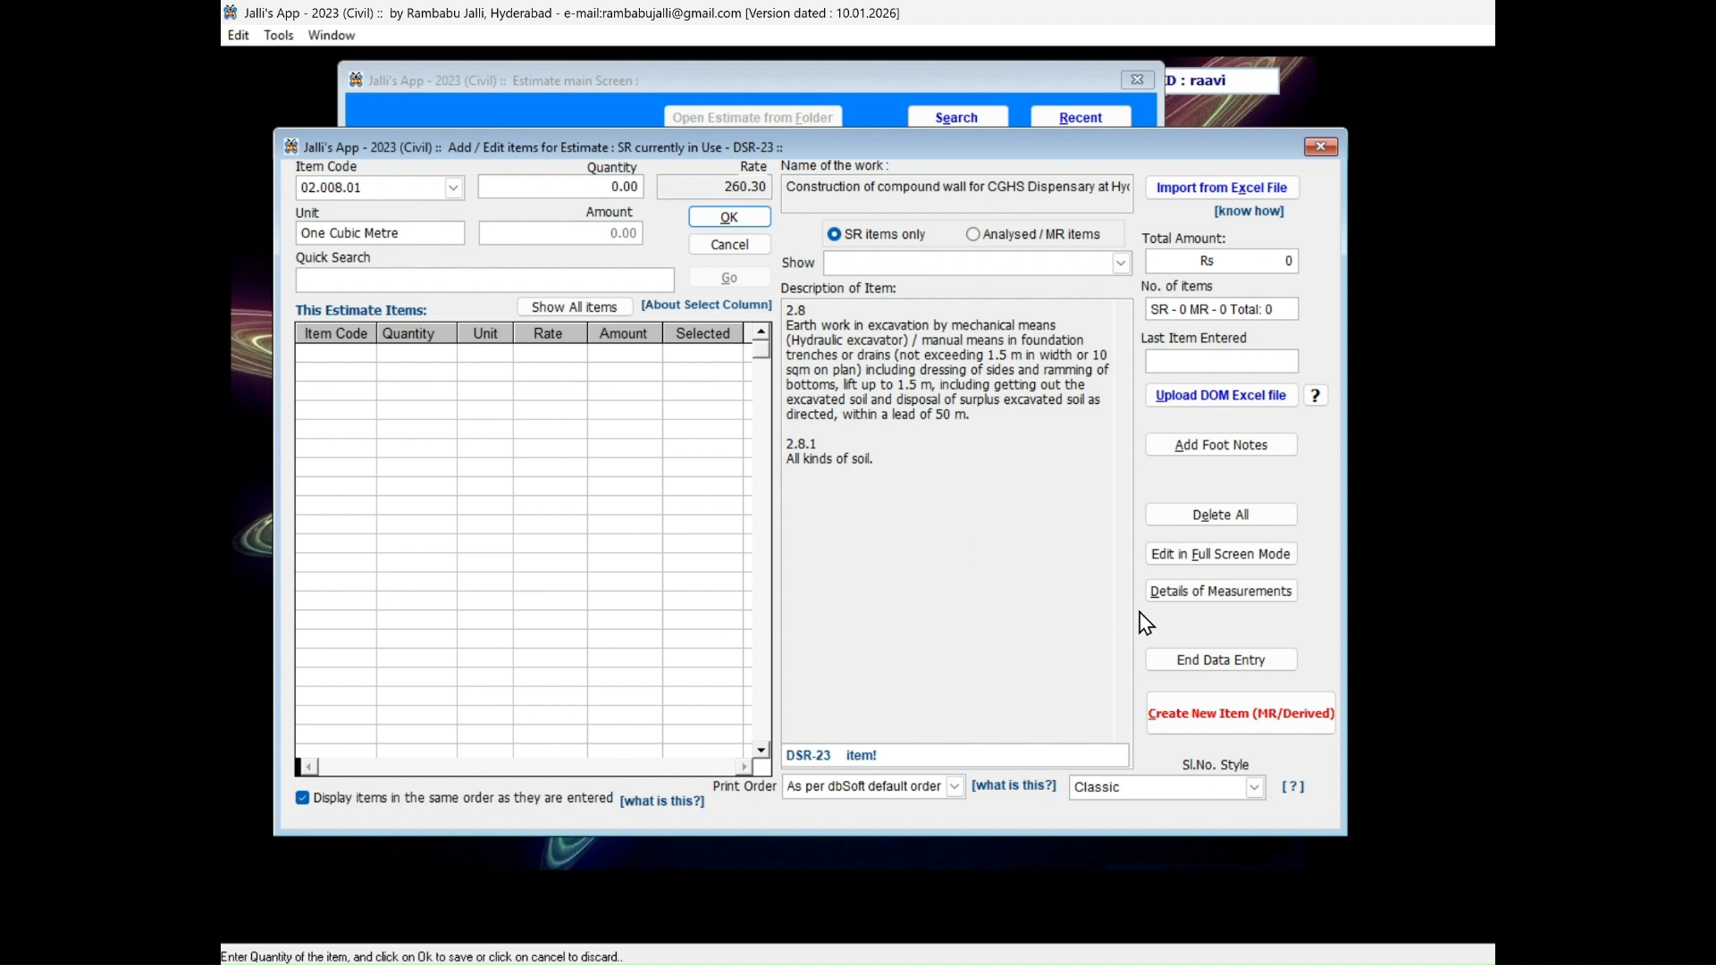
# Open the Details of Measurements and load the measurement sheet for item code 02.008.01.
pyautogui.click(1234, 597)
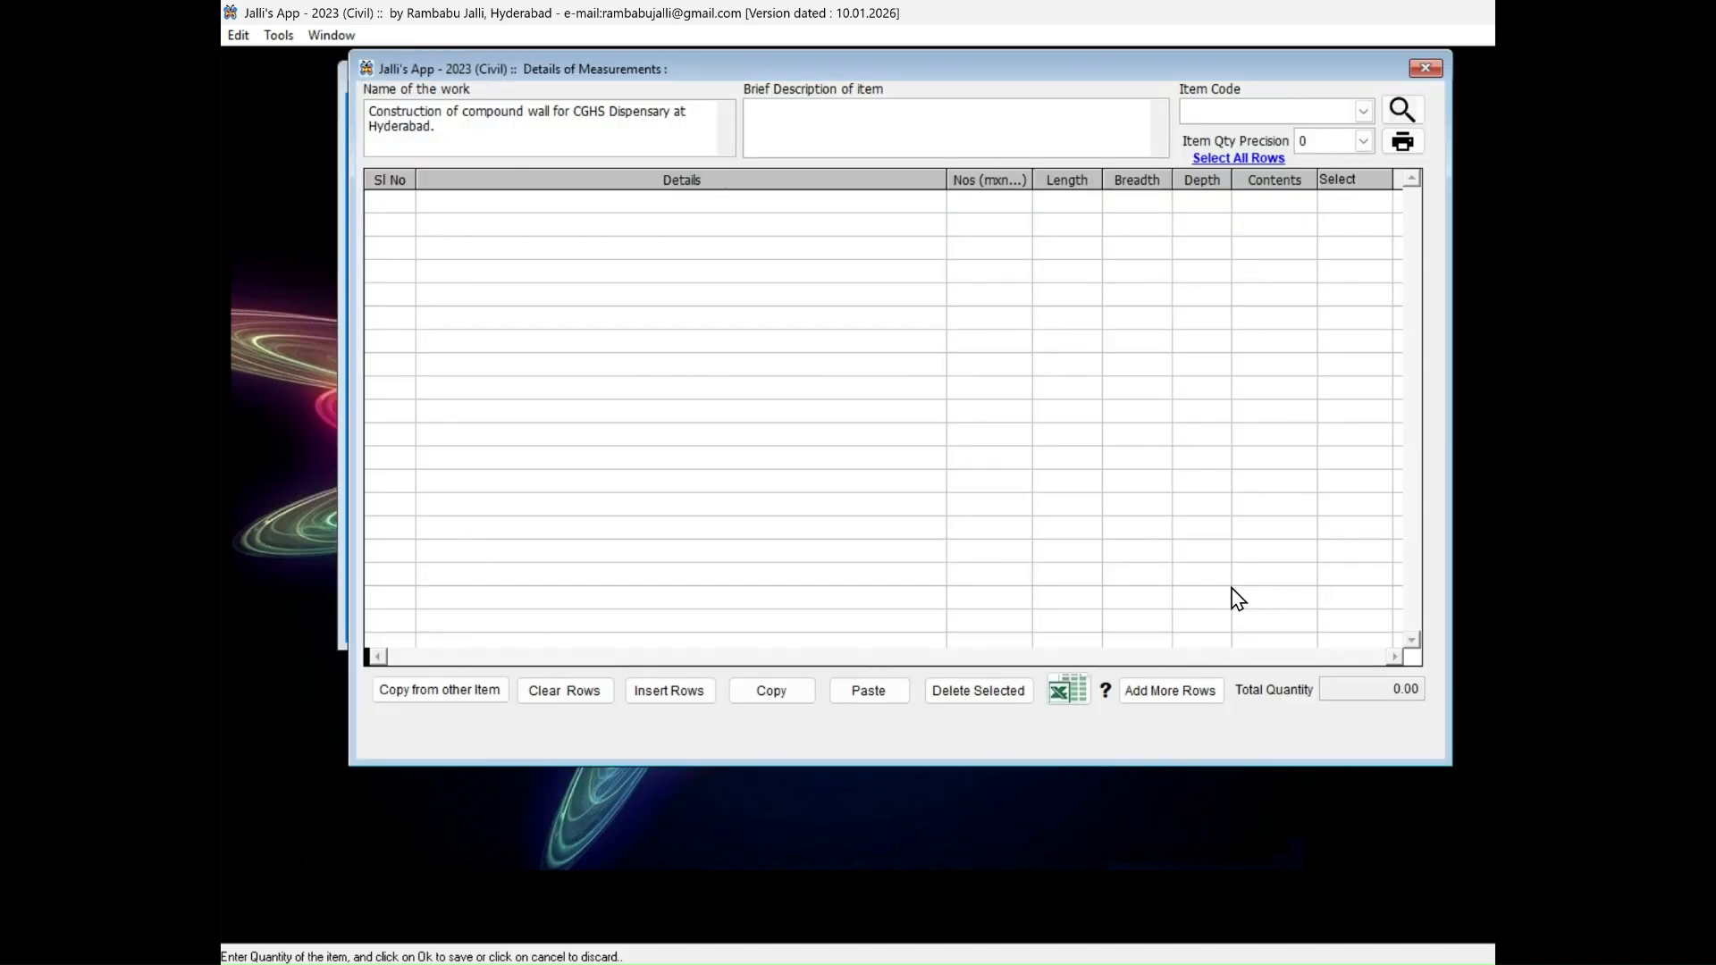
pyautogui.click(1206, 108)
pyautogui.write('2')
pyautogui.write('.008')
pyautogui.write('.01')
pyautogui.press('Return')
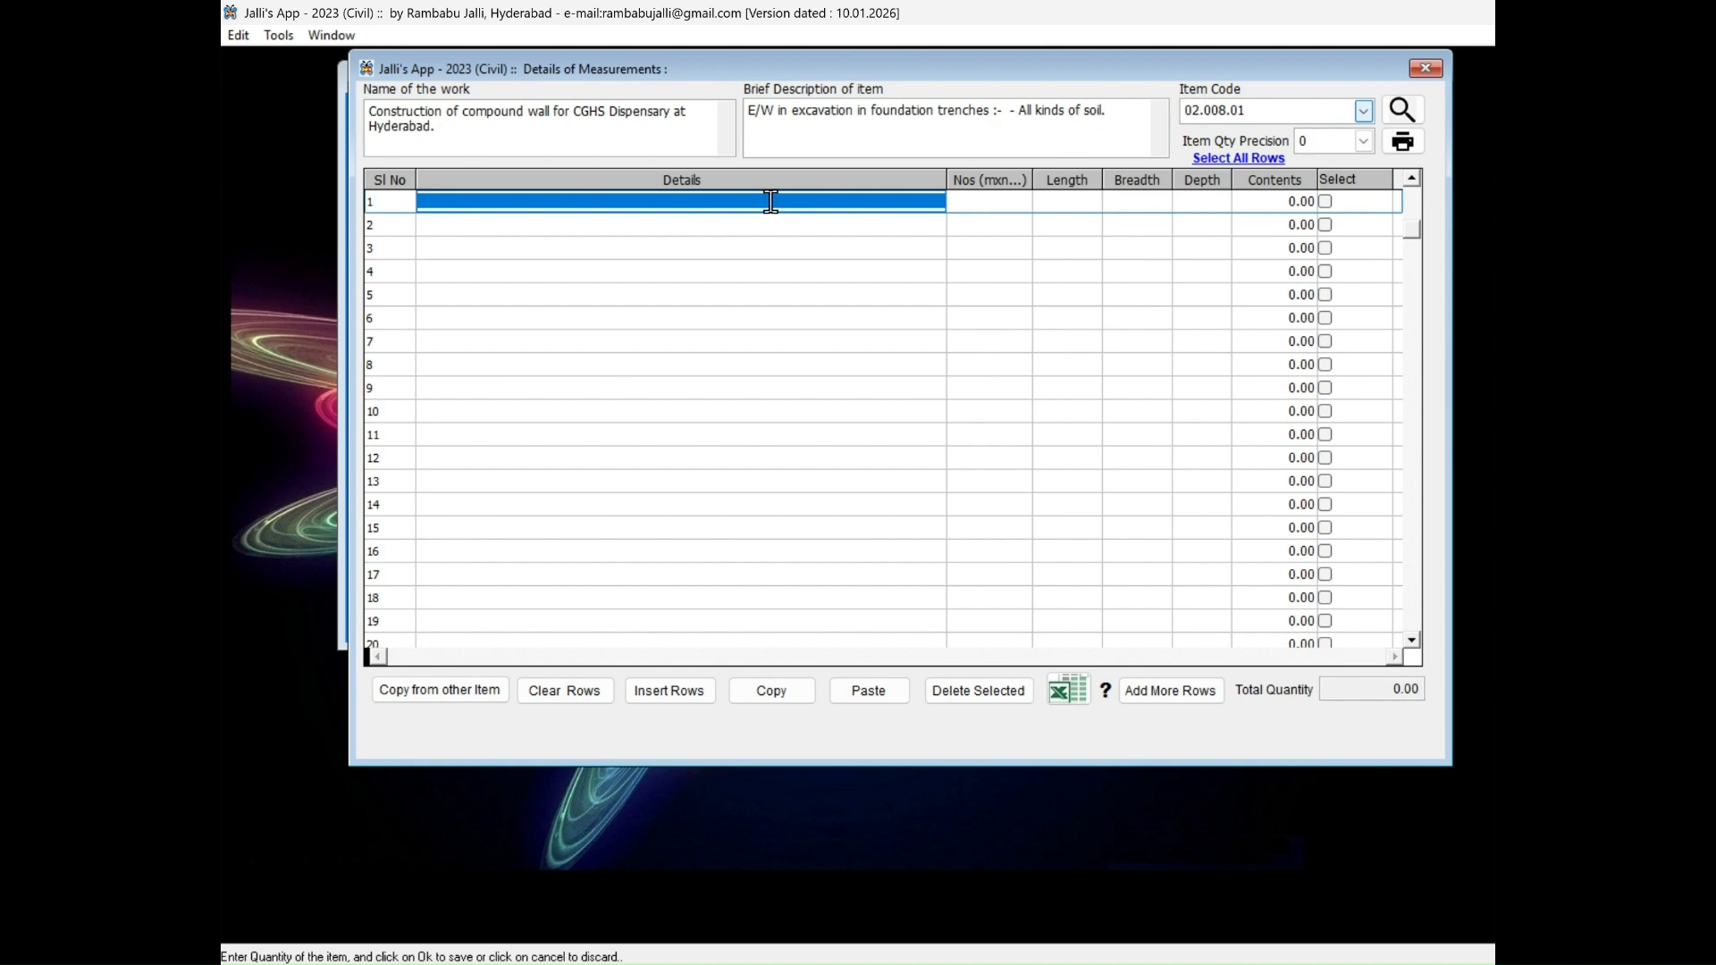
# Enter "East and West sides" as the details of the first measurement row.
pyautogui.click(770, 201)
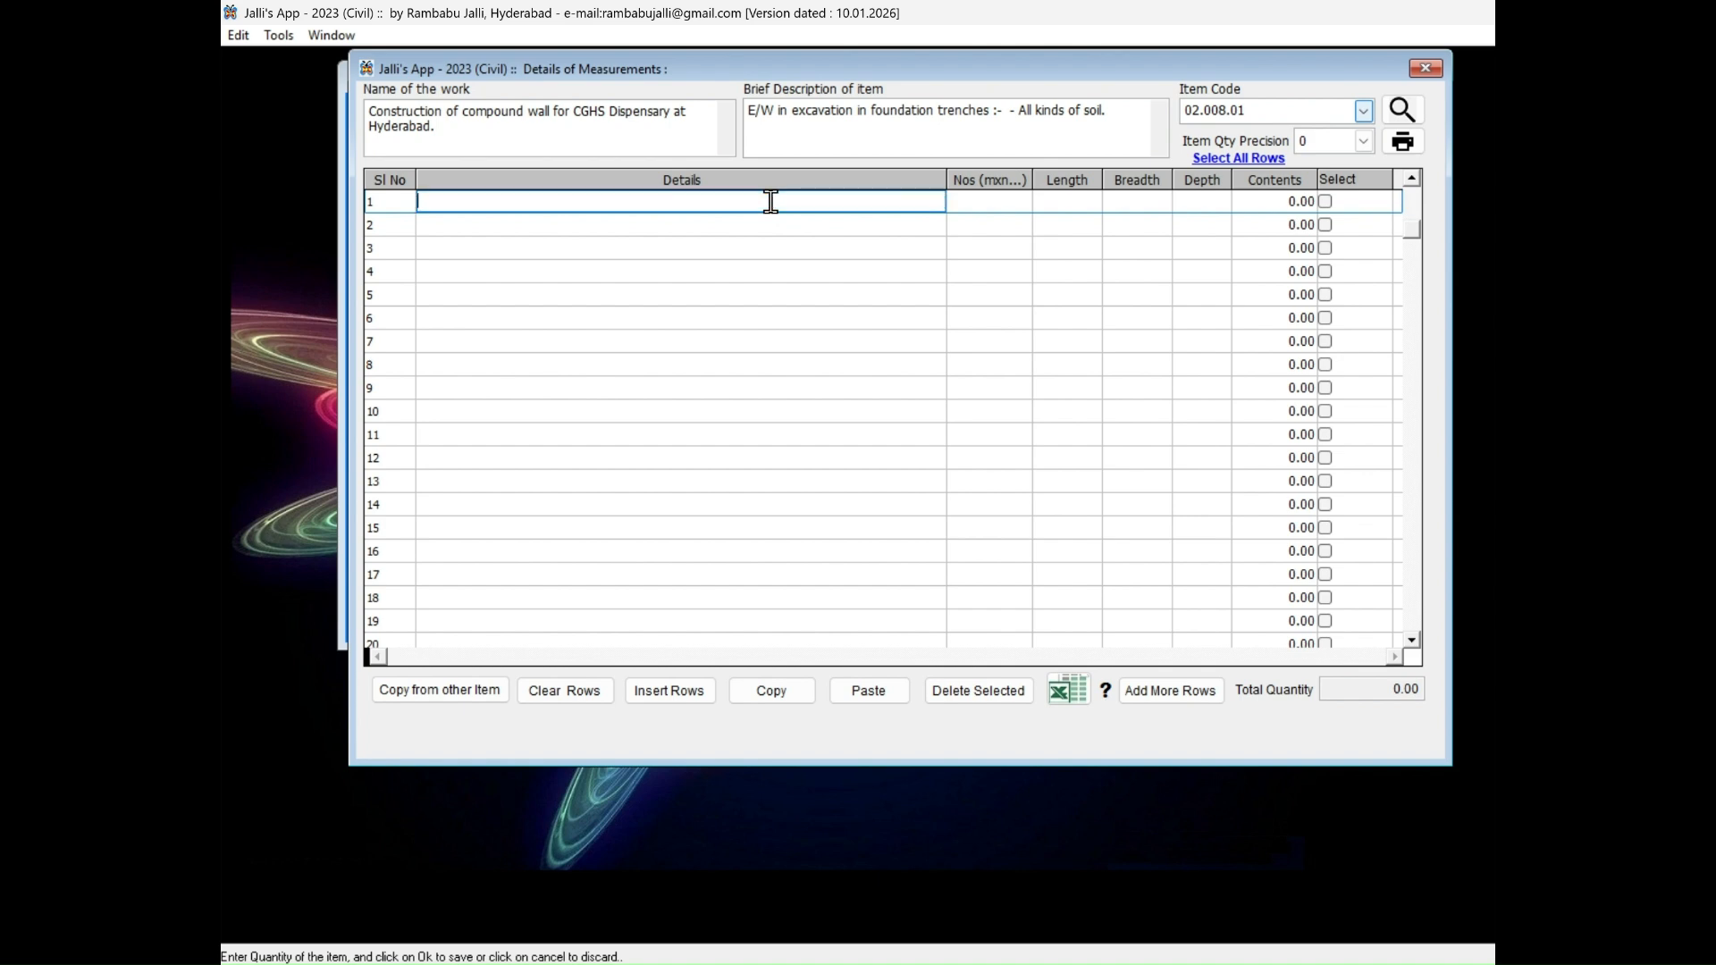
pyautogui.write('East and West')
pyautogui.write('sides')
pyautogui.press('Tab')
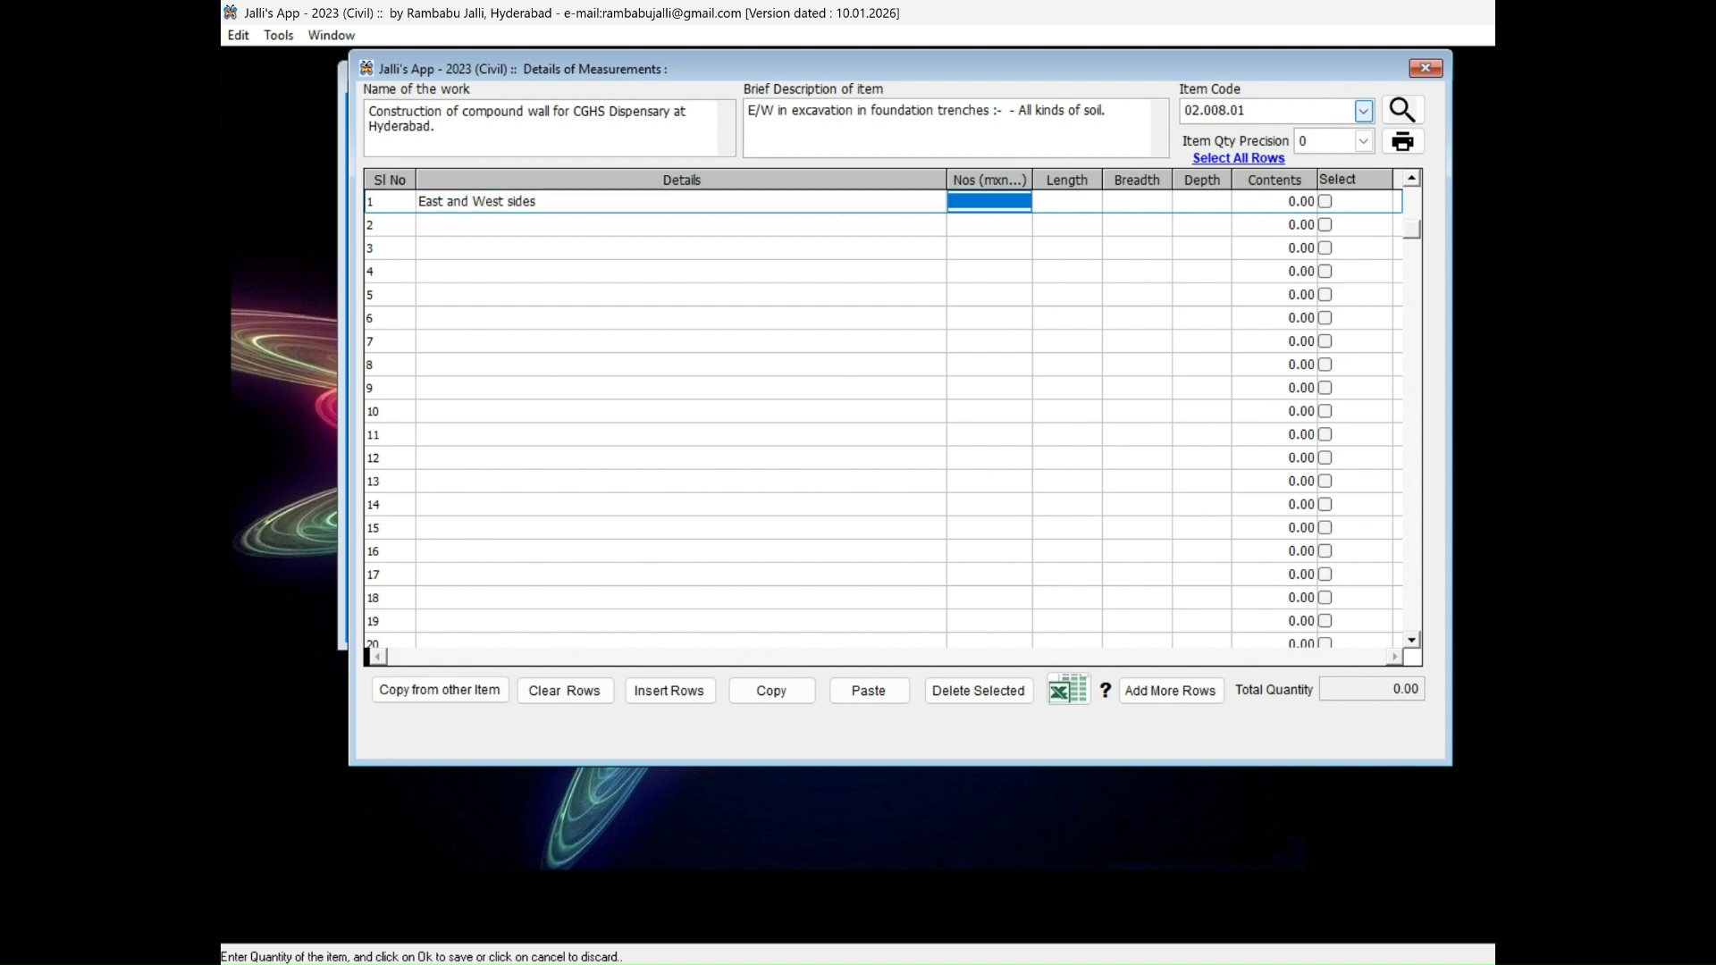
# Fill the East and West sides row with Nos 1x2, length 65.00, breadth 0.750 and depth 0.900.
pyautogui.write('1x2')
pyautogui.press('Tab')
pyautogui.write('6')
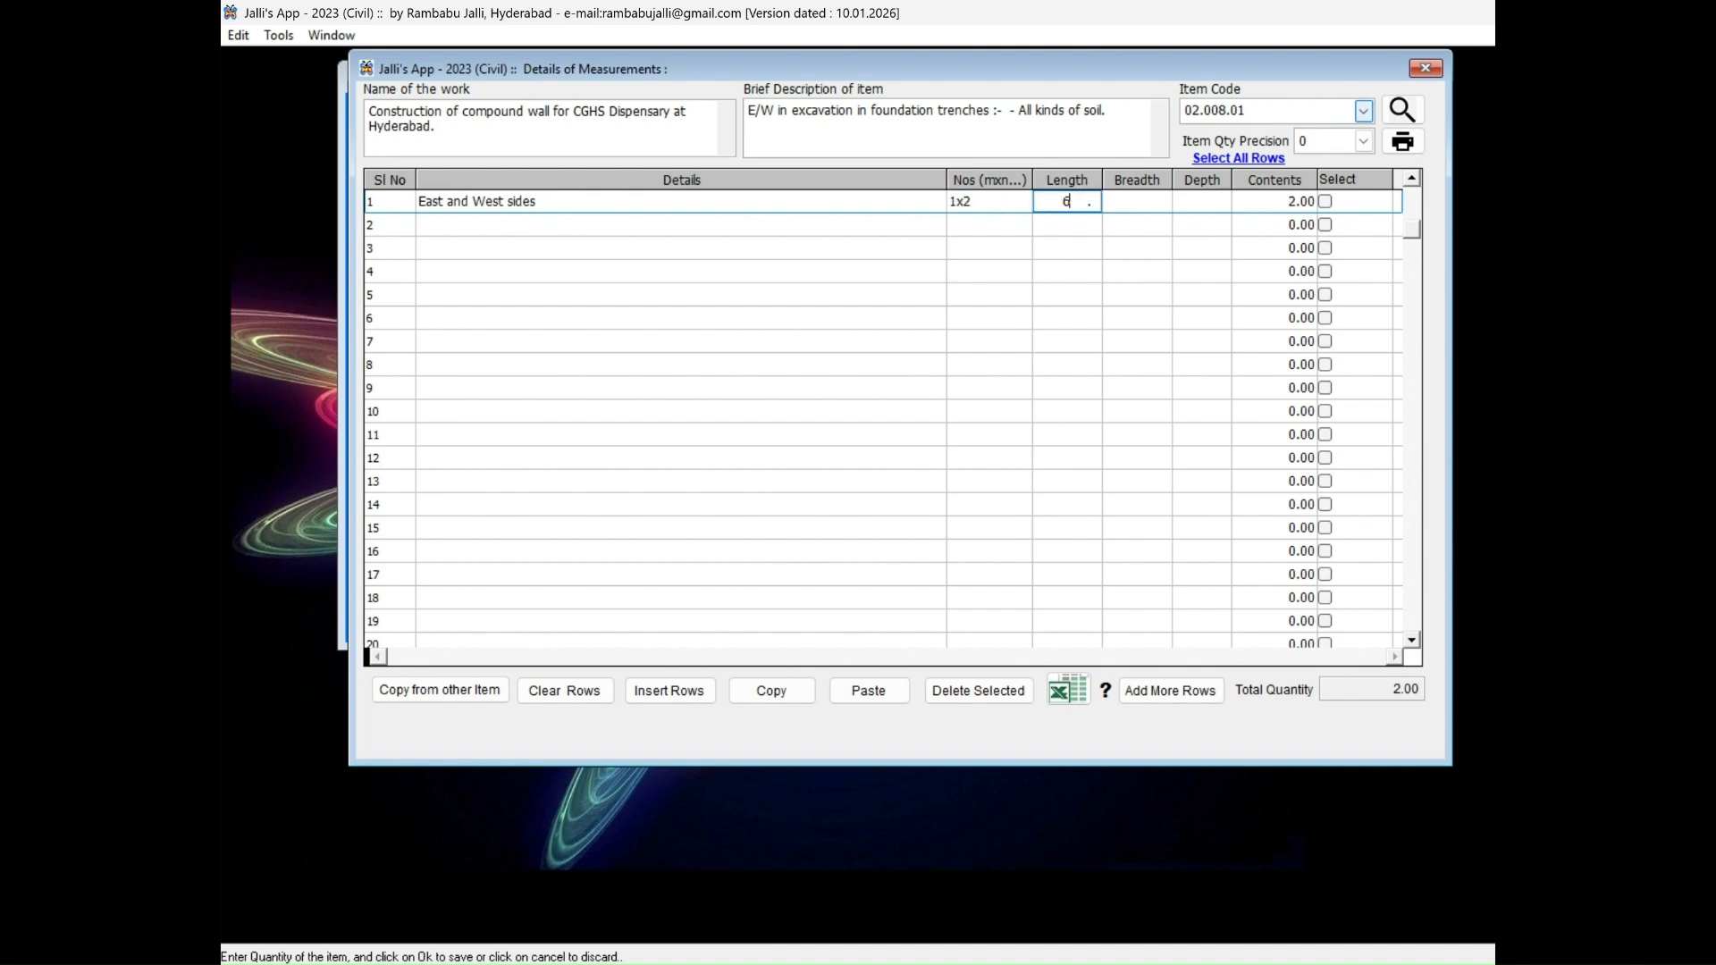
pyautogui.write('5.00')
pyautogui.press('Tab')
pyautogui.write('0.75')
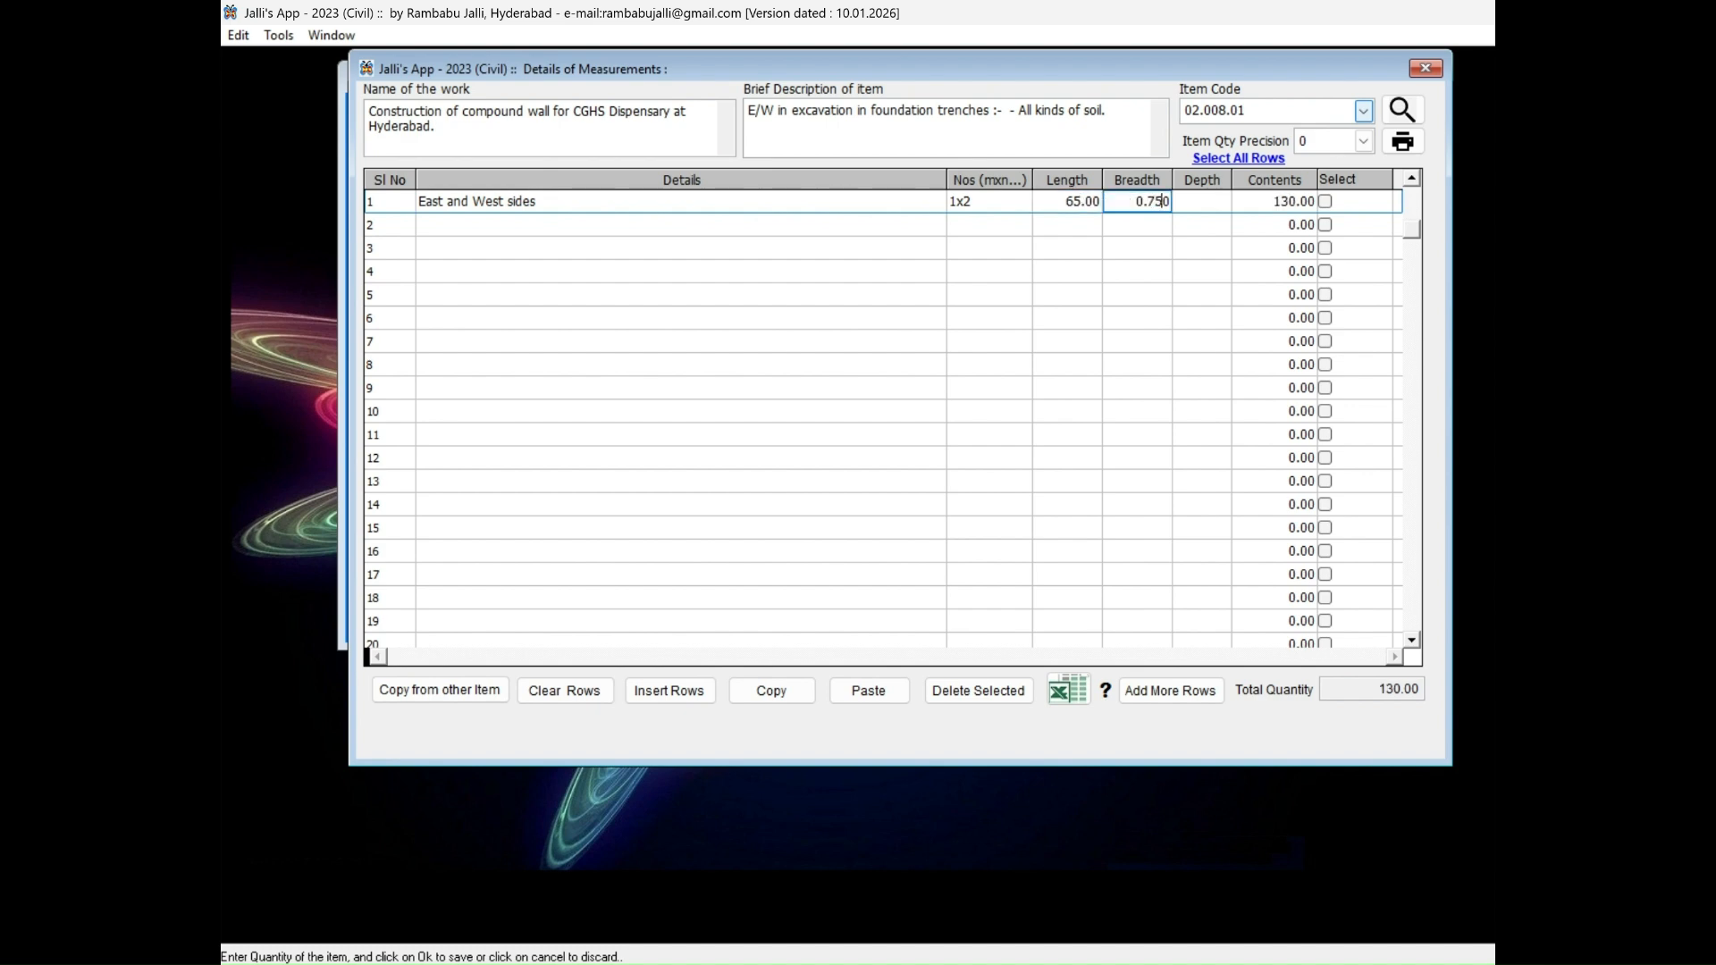
pyautogui.press('Tab')
pyautogui.write('09')
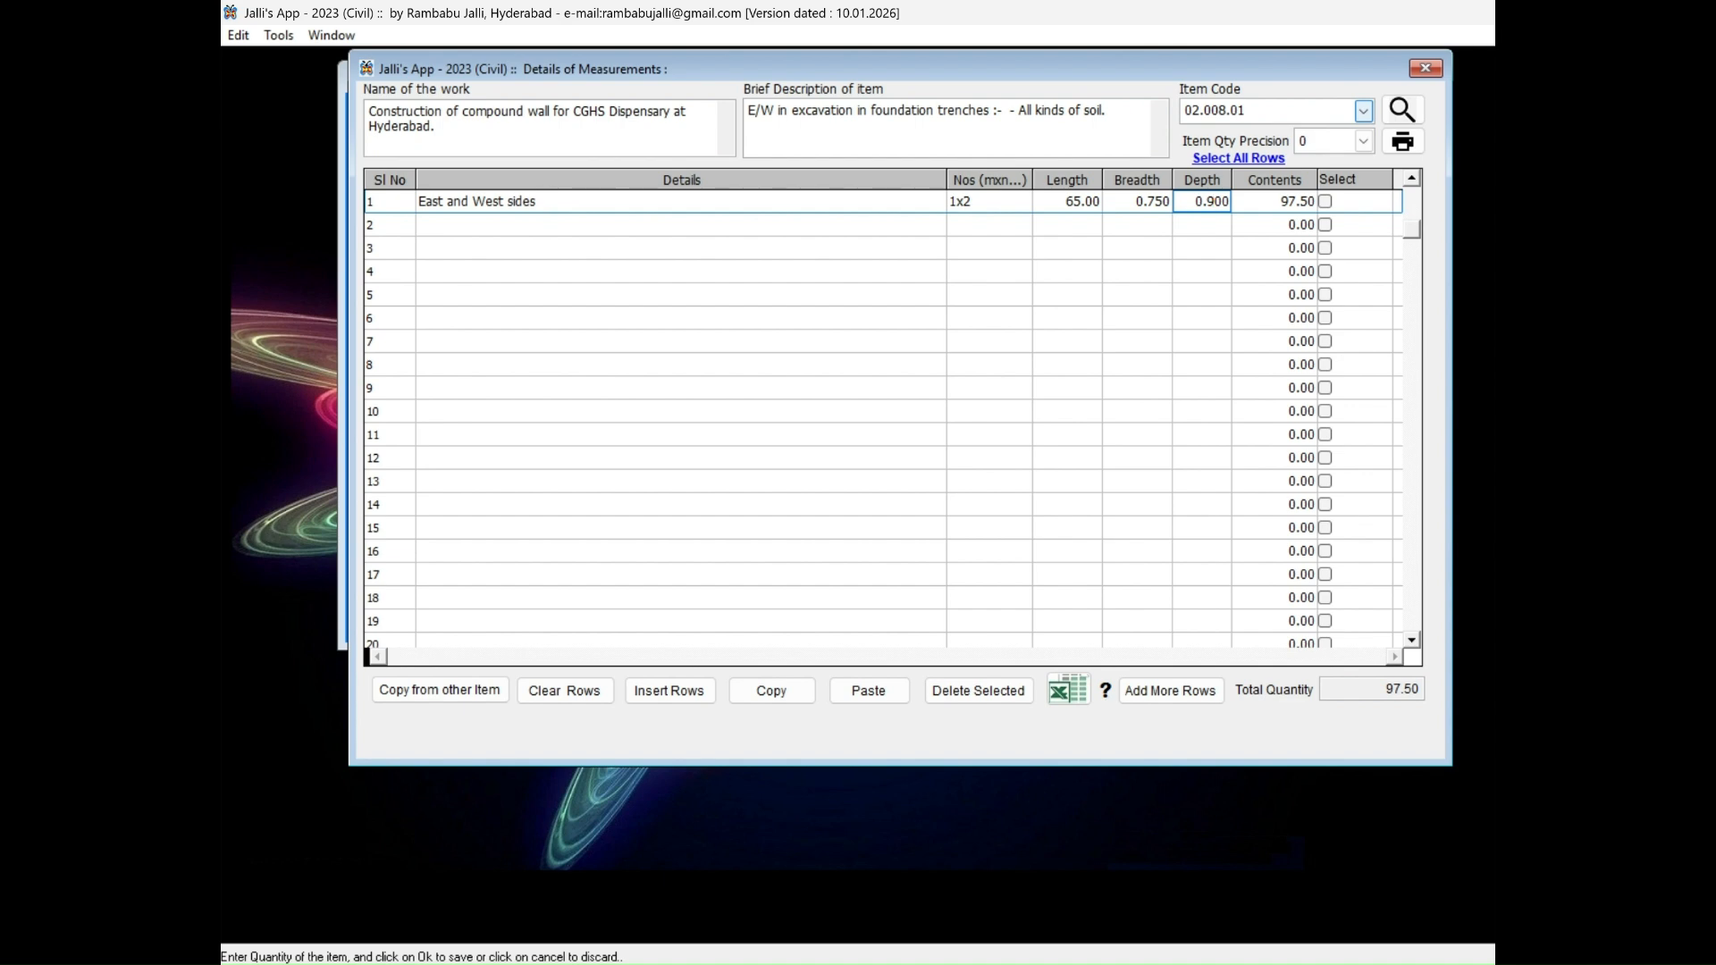
pyautogui.press('Tab')
# Enter "North and South sides" as the details of the second measurement row.
pyautogui.click(506, 223)
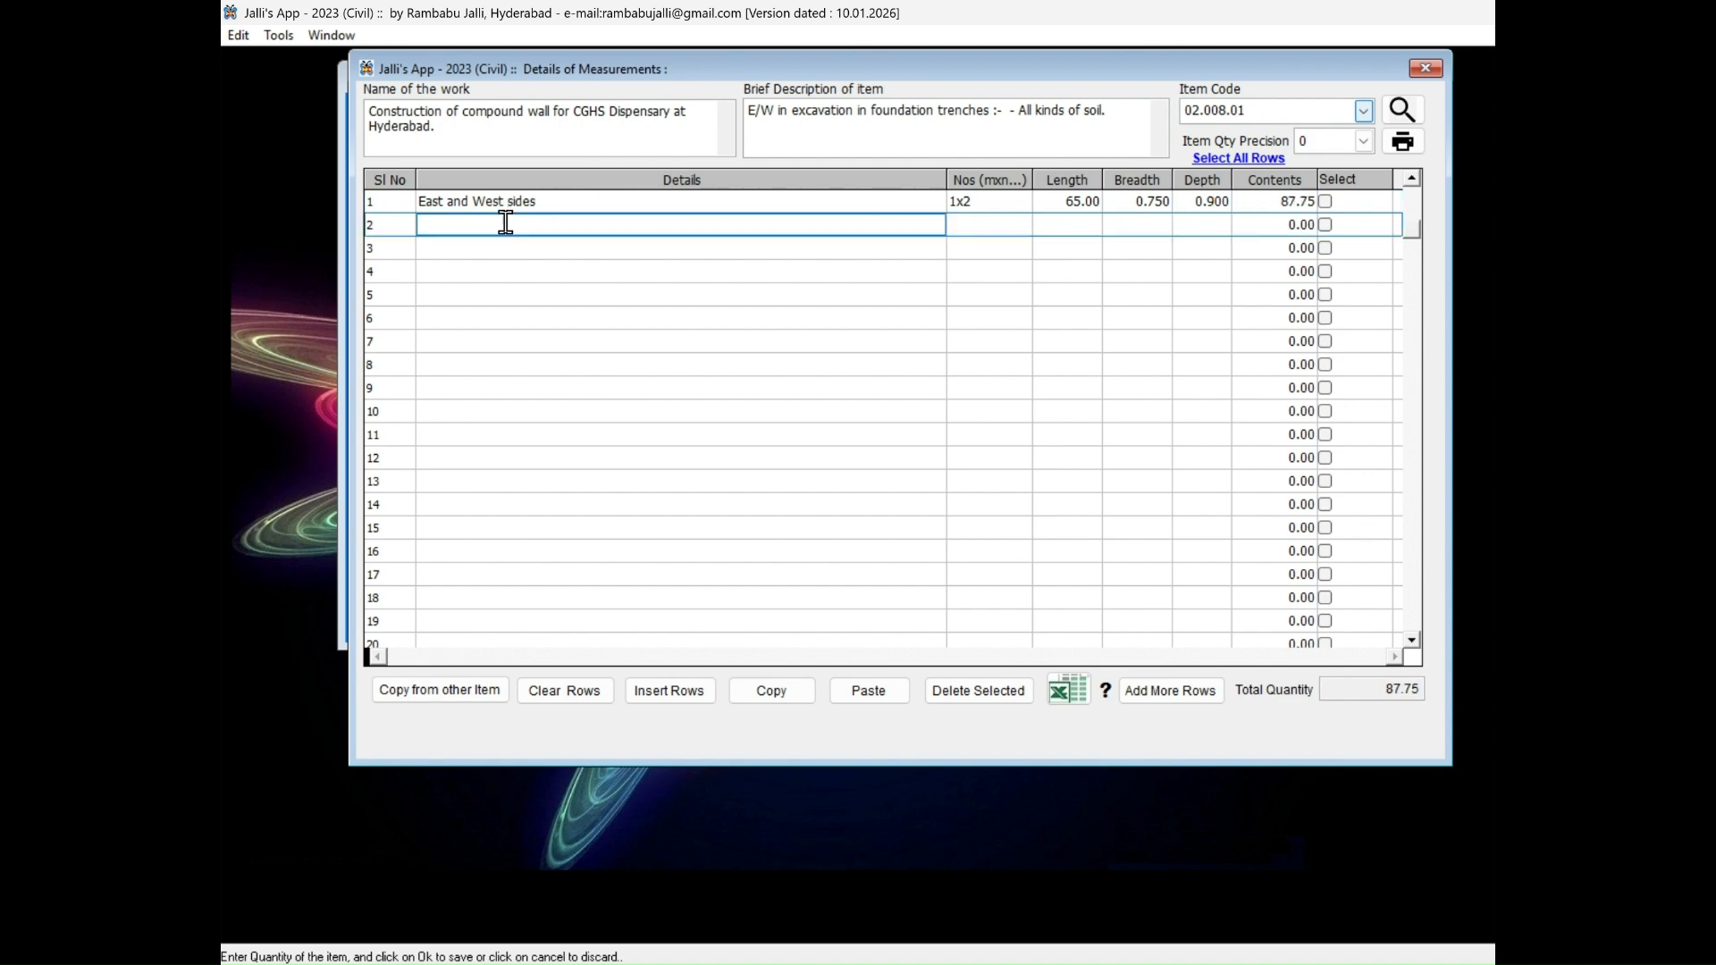
pyautogui.write('North and South sides')
pyautogui.press('Tab')
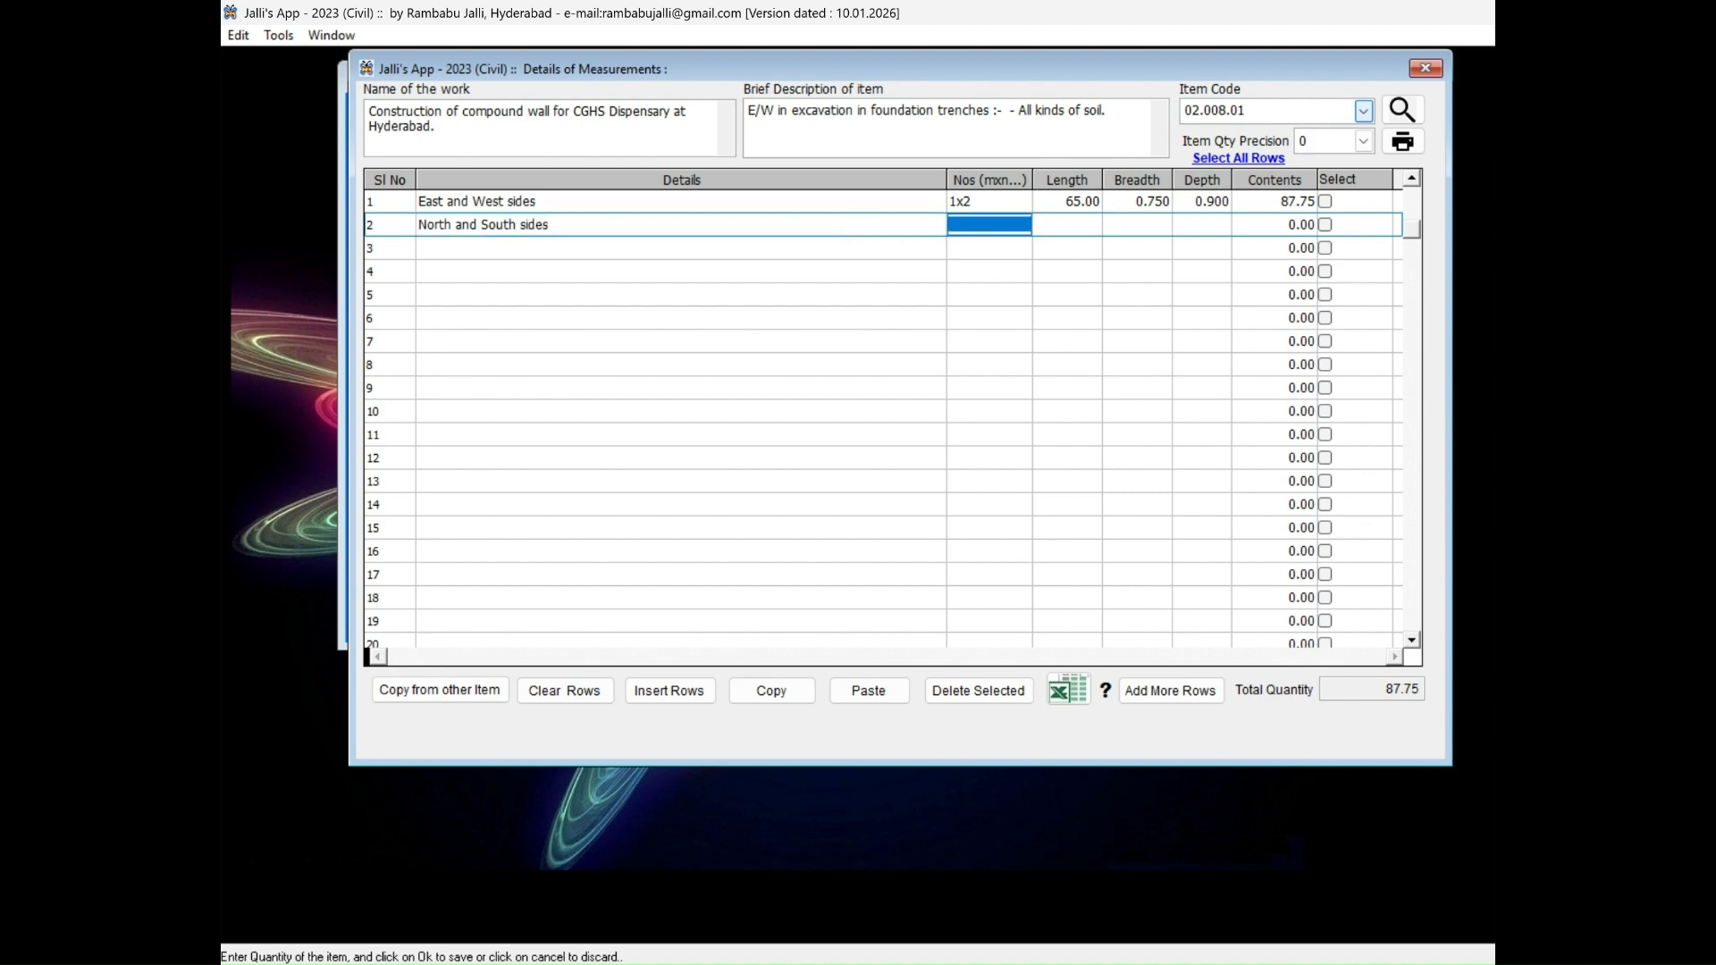
# Fill the North and South sides row with Nos 1x2, length 52.00, breadth 0.750 and depth 0.900.
pyautogui.write('1x2')
pyautogui.press('Tab')
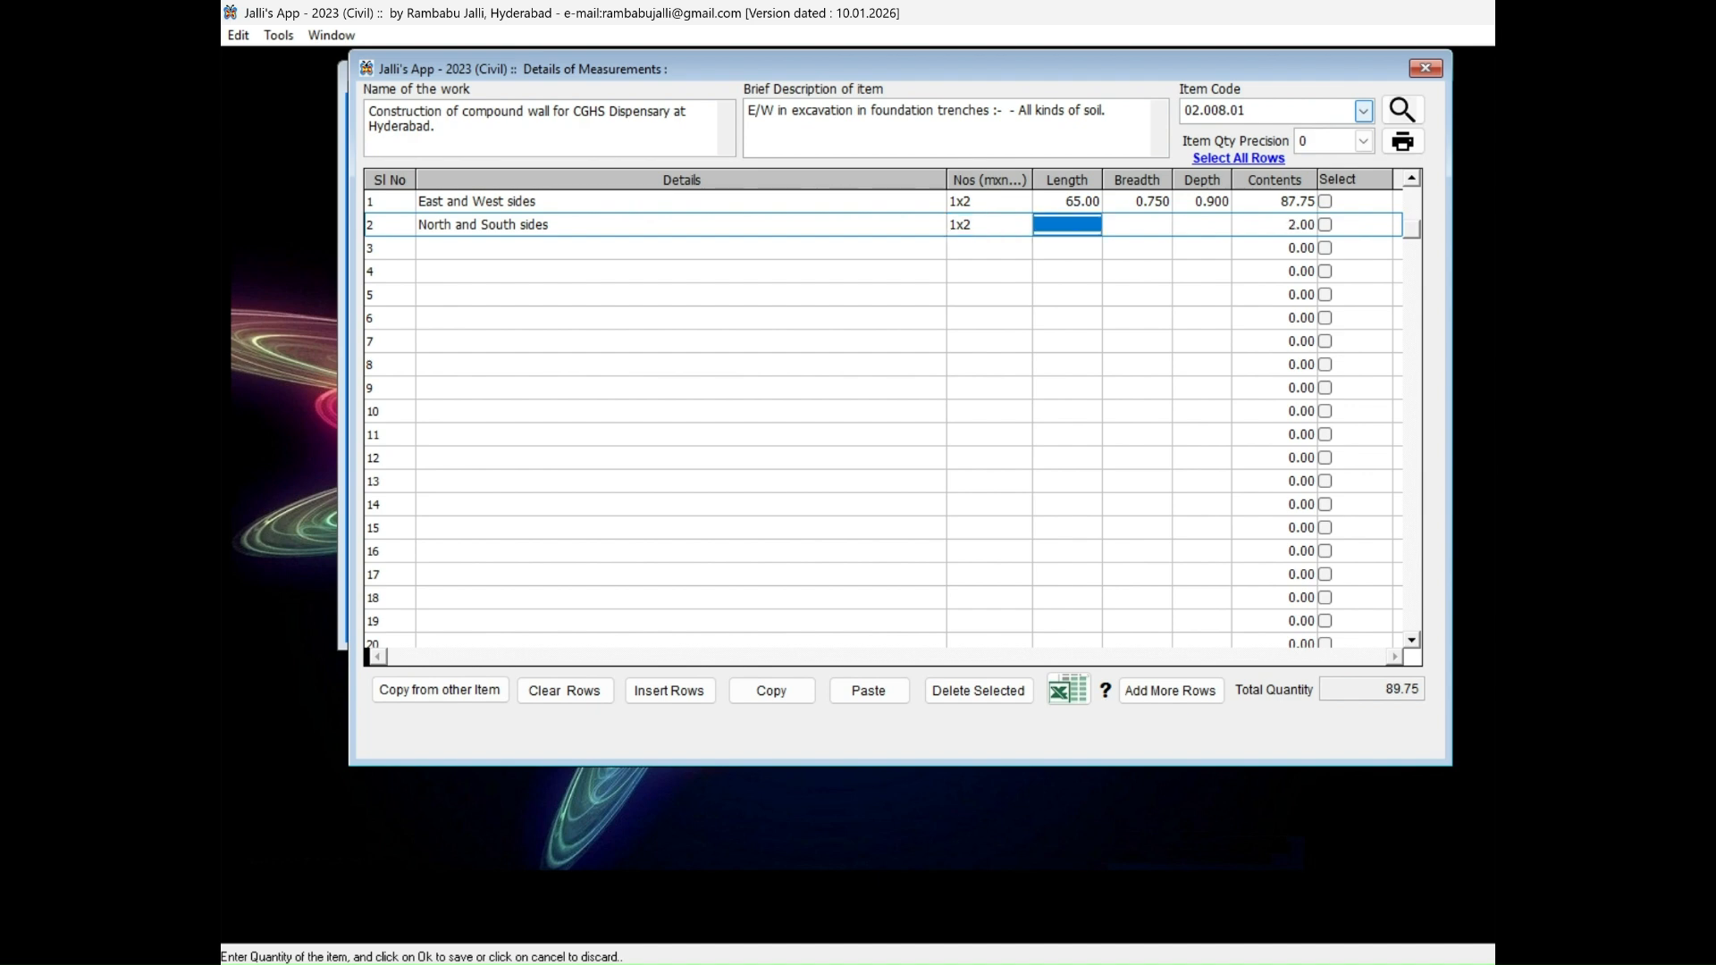
pyautogui.write('52 .')
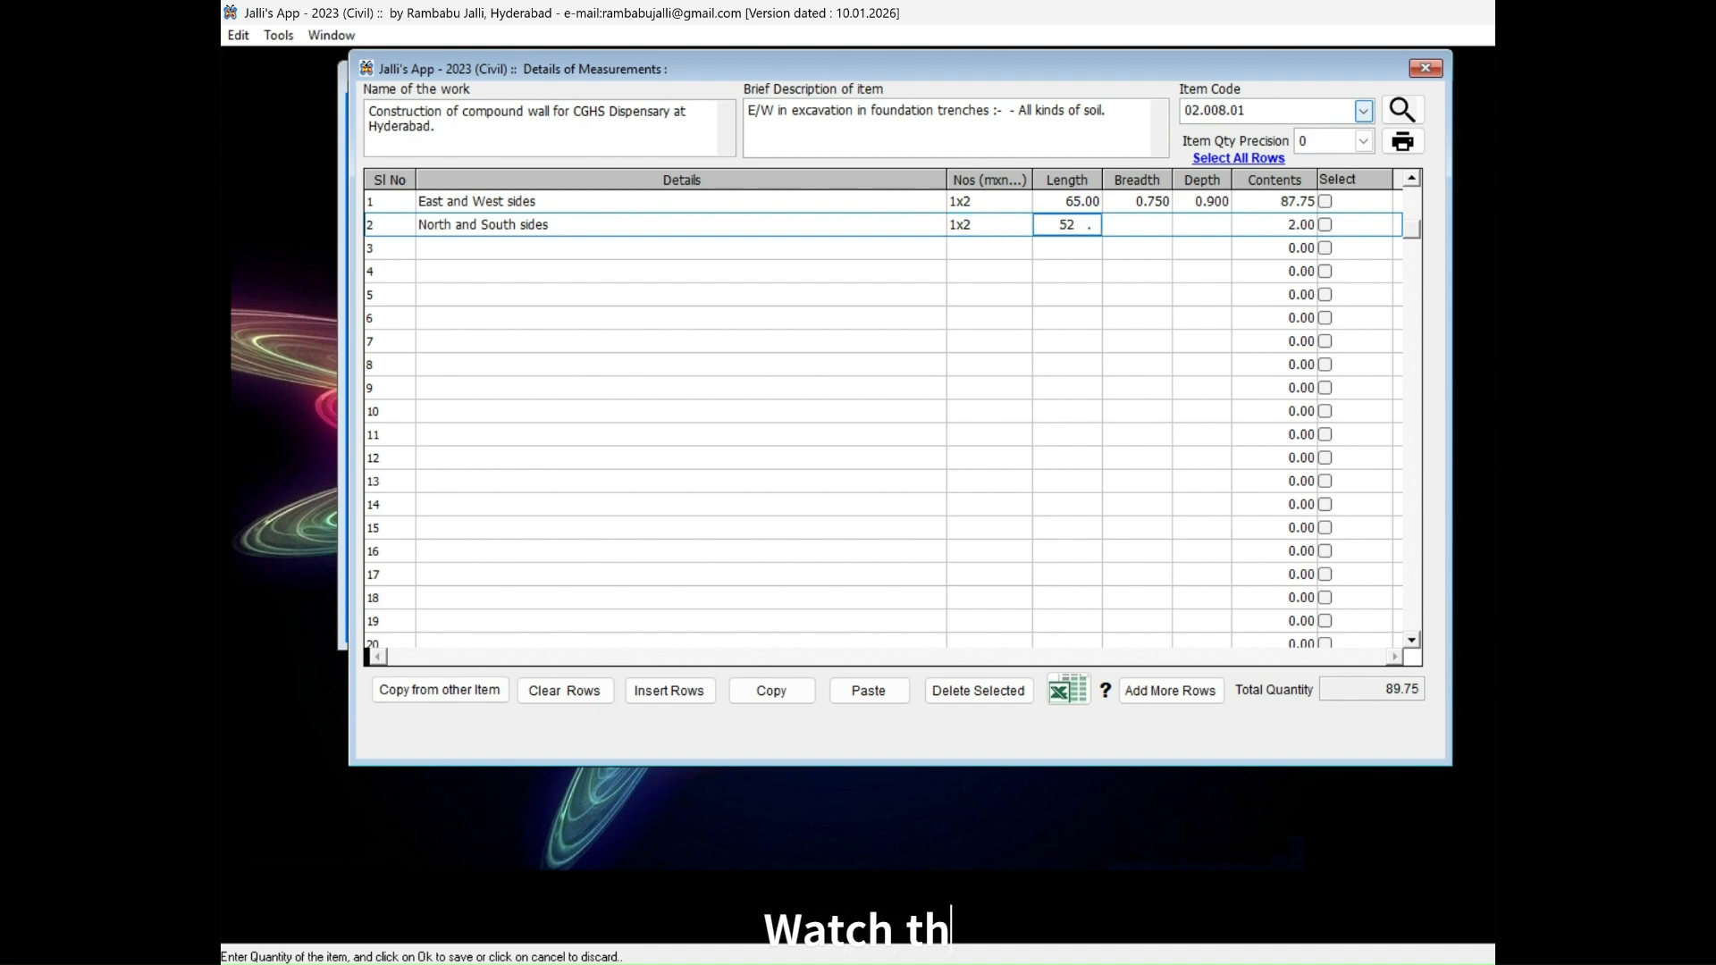
pyautogui.press('Tab')
pyautogui.write('0.7')
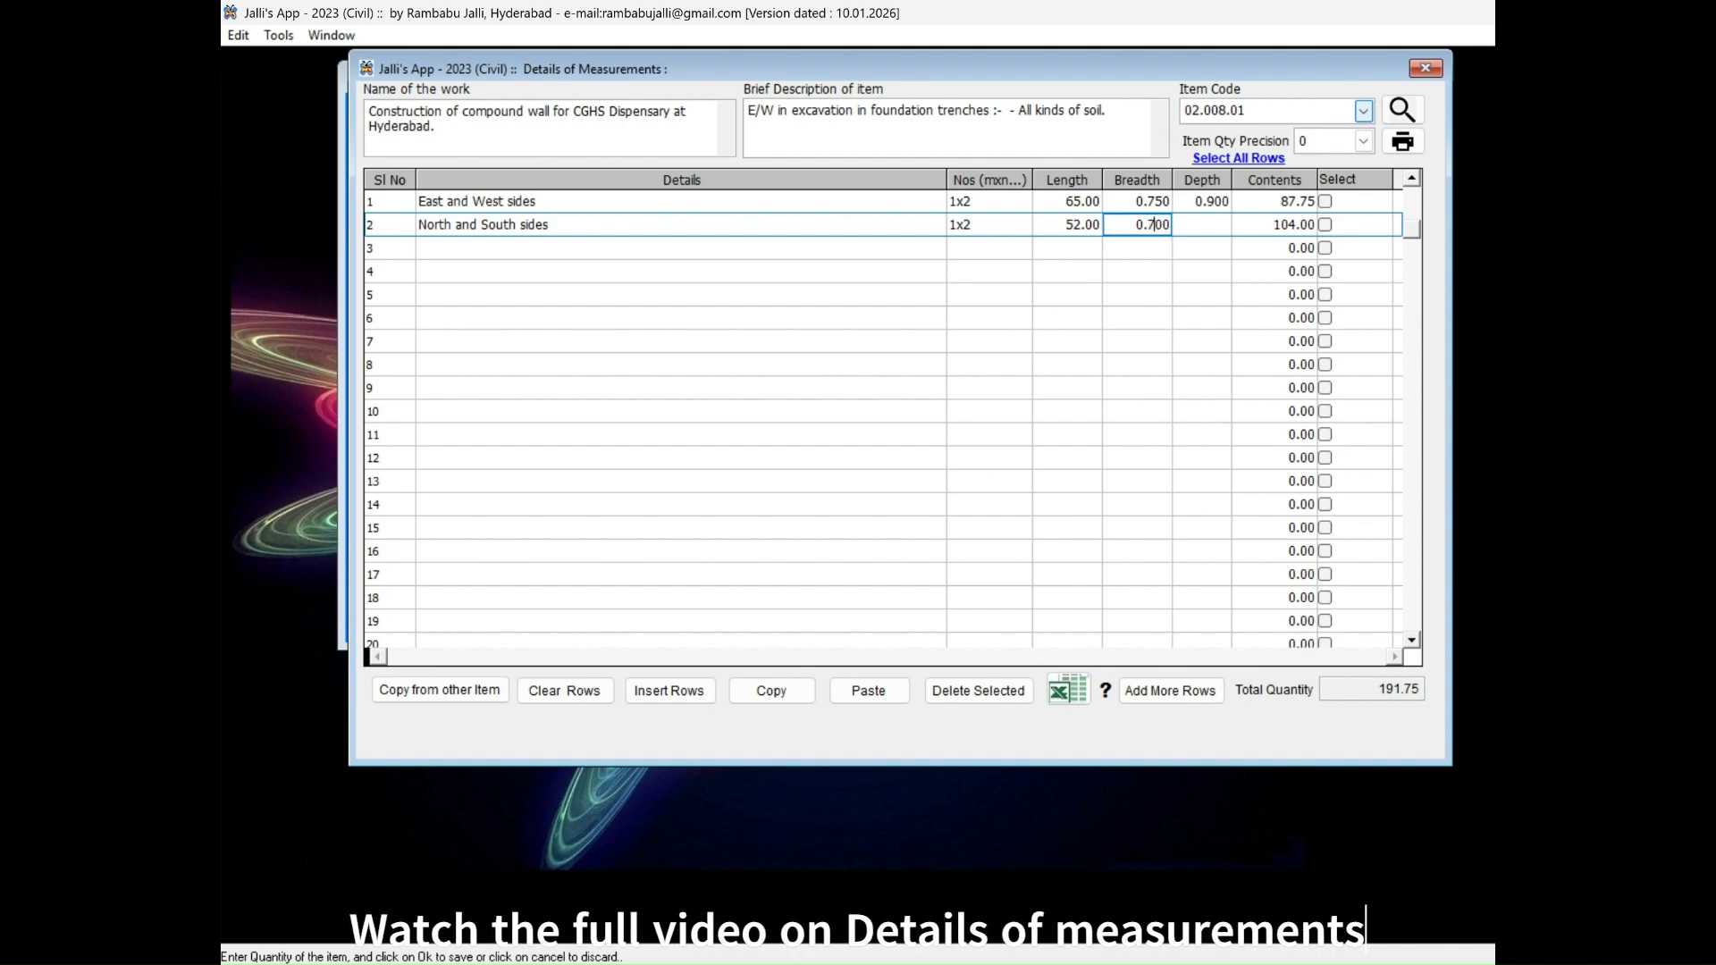
pyautogui.write('5')
pyautogui.press('Tab')
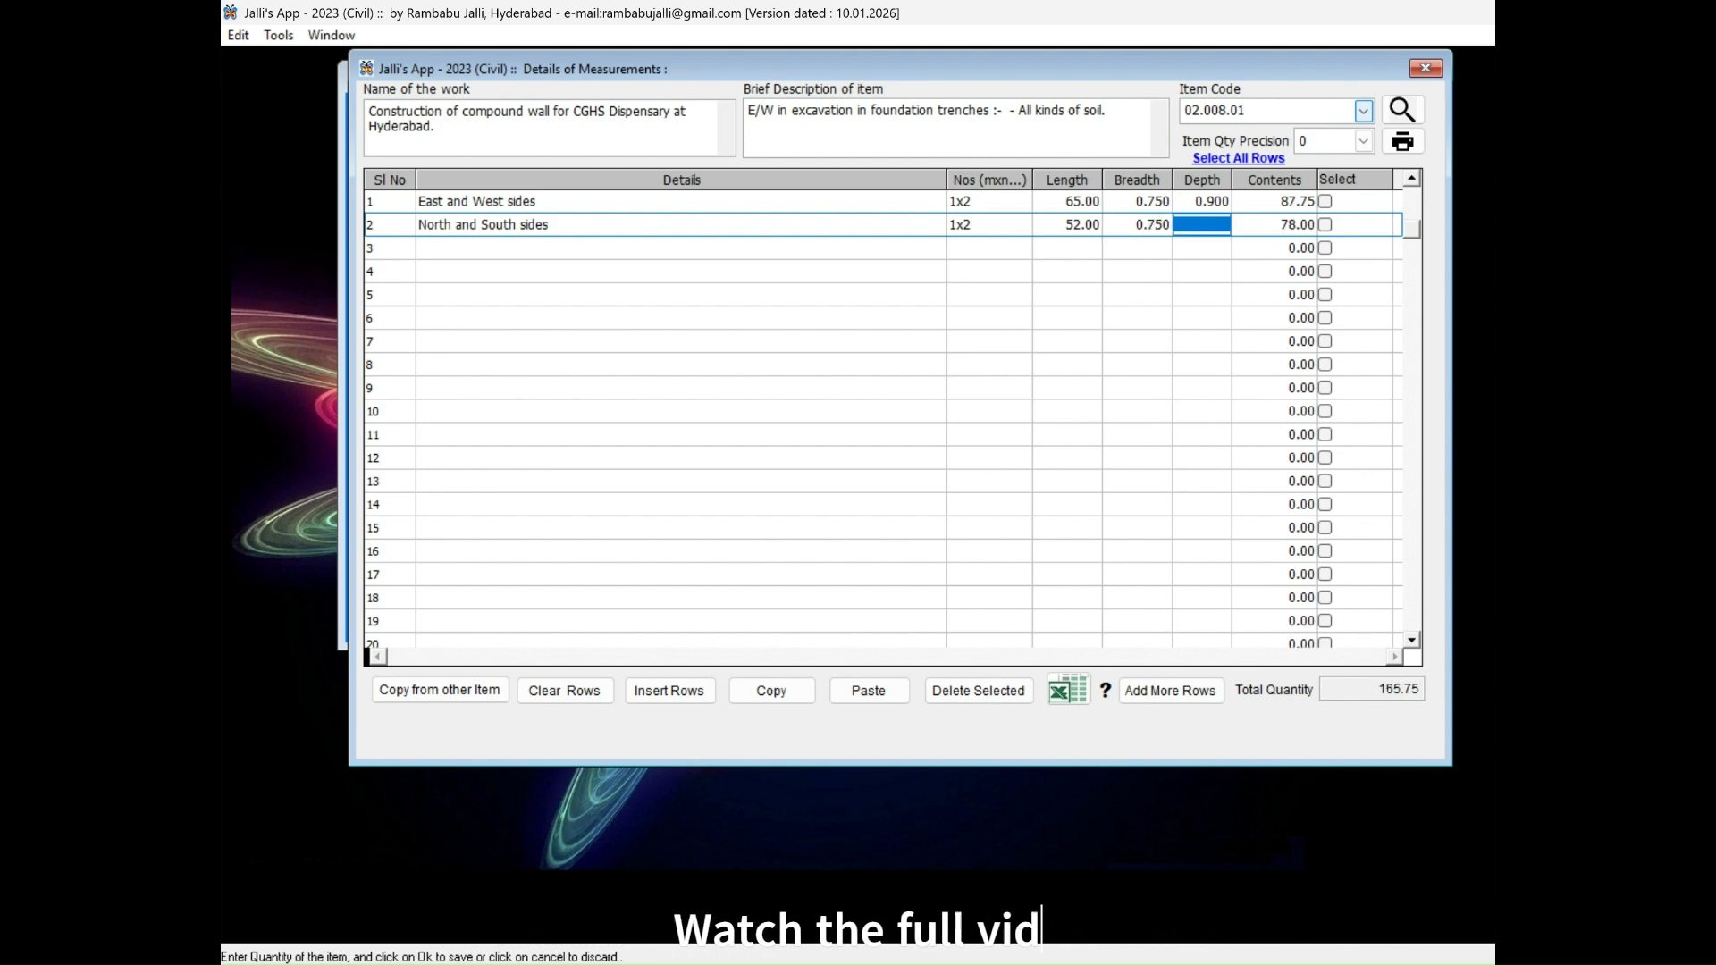
pyautogui.write('0.9')
pyautogui.press('Tab')
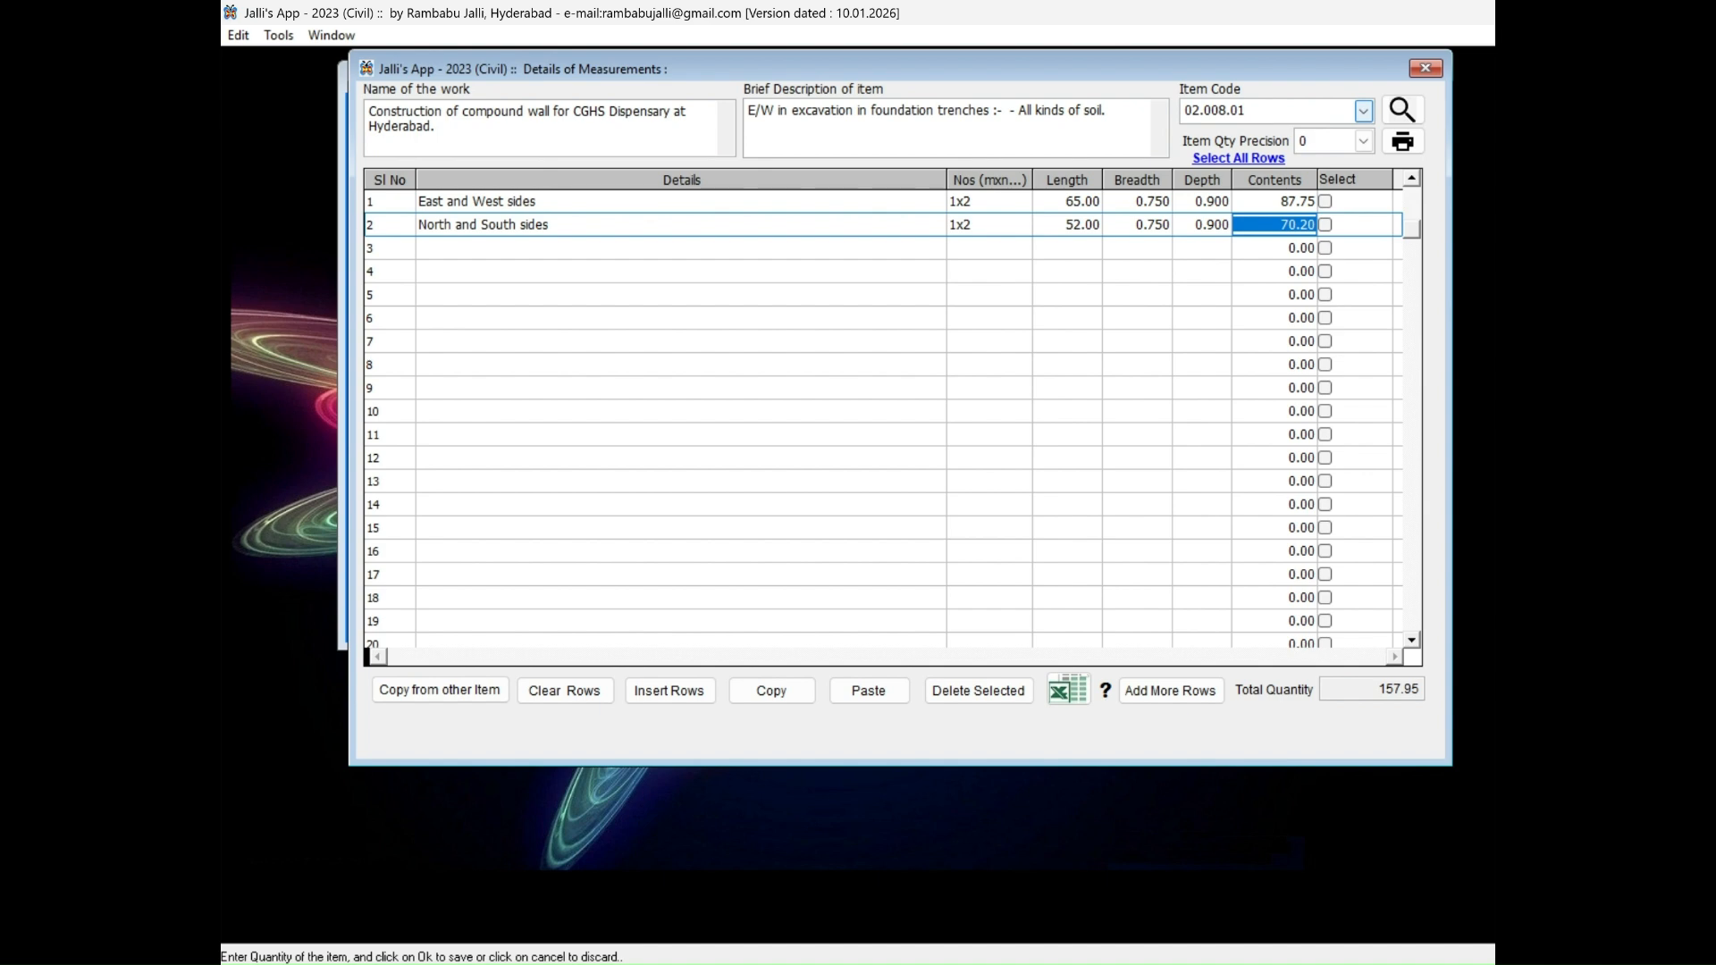
pyautogui.press('Tab')
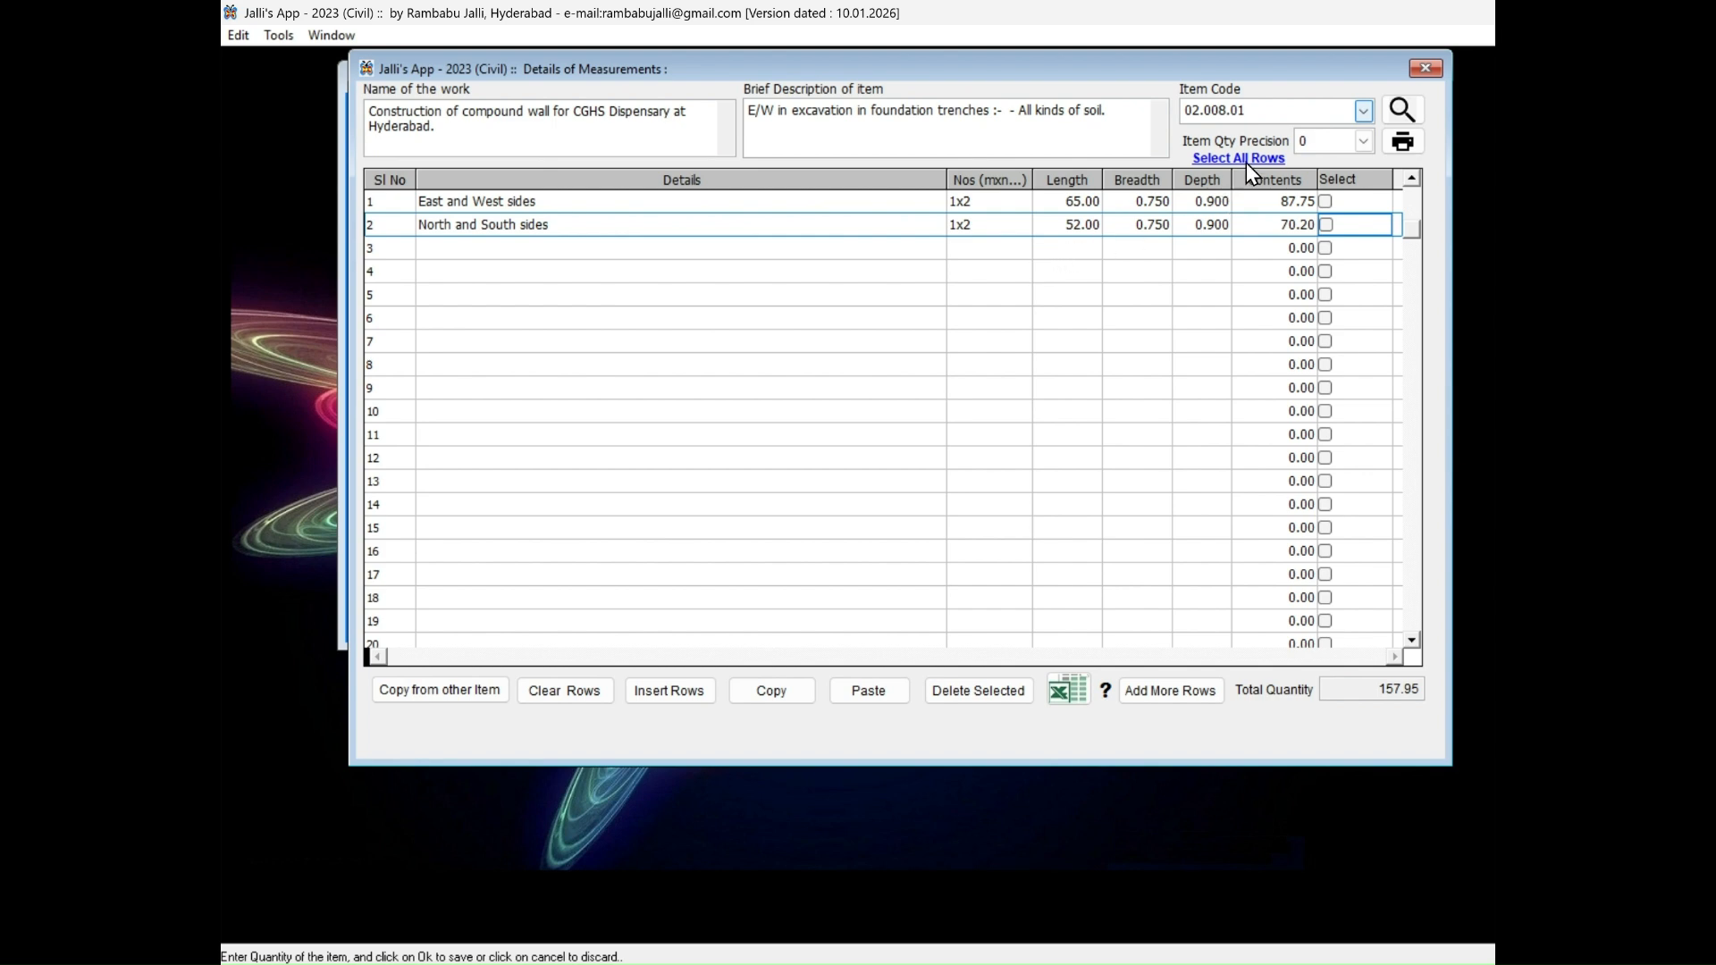
# Load the measurement sheet for item code 4.1.8.
pyautogui.click(1262, 107)
pyautogui.doubleClick(1261, 107)
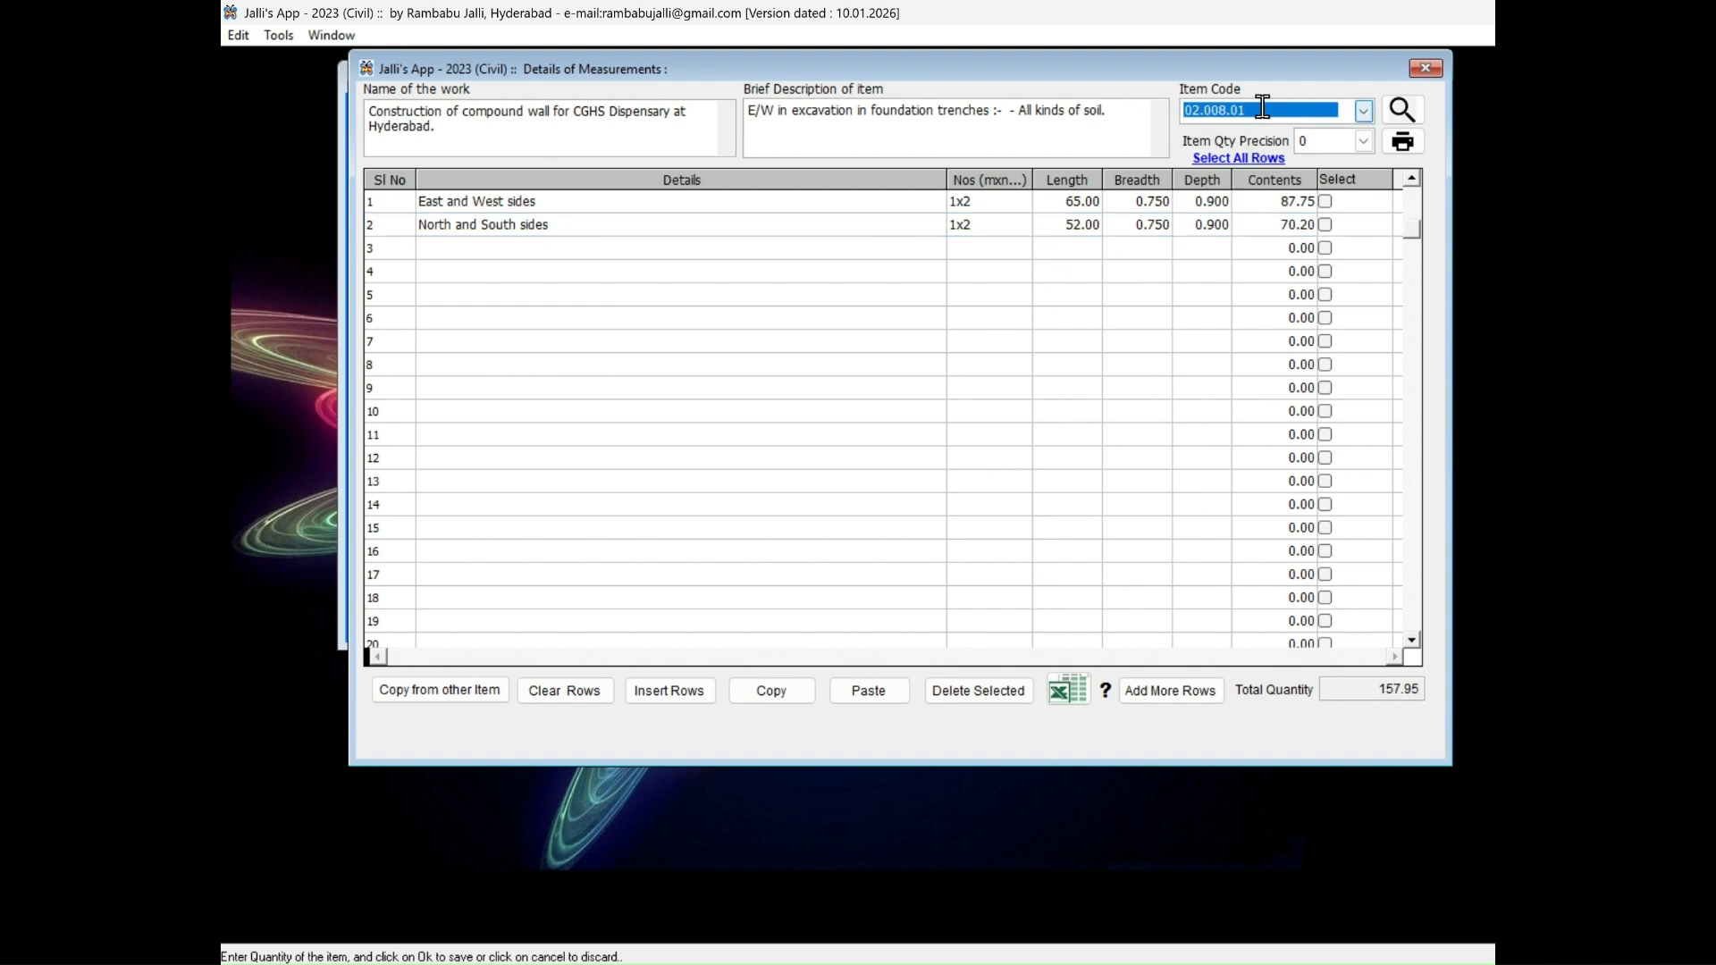
pyautogui.write('4.1.')
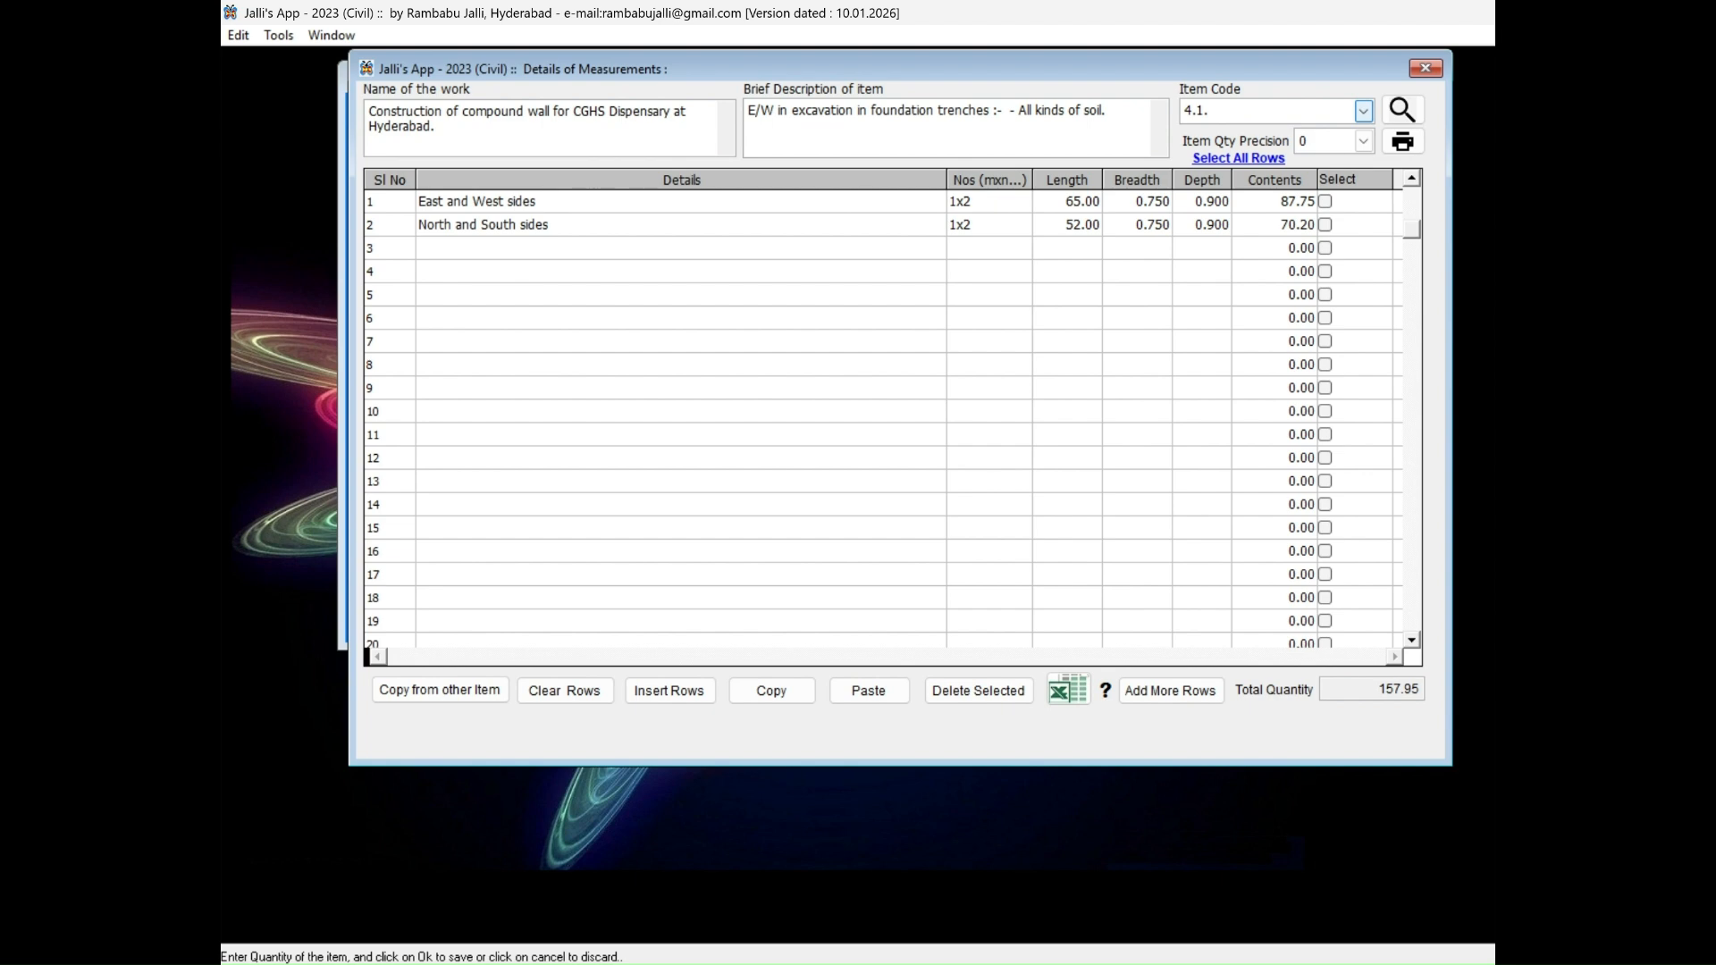
pyautogui.write('8')
pyautogui.press('Return')
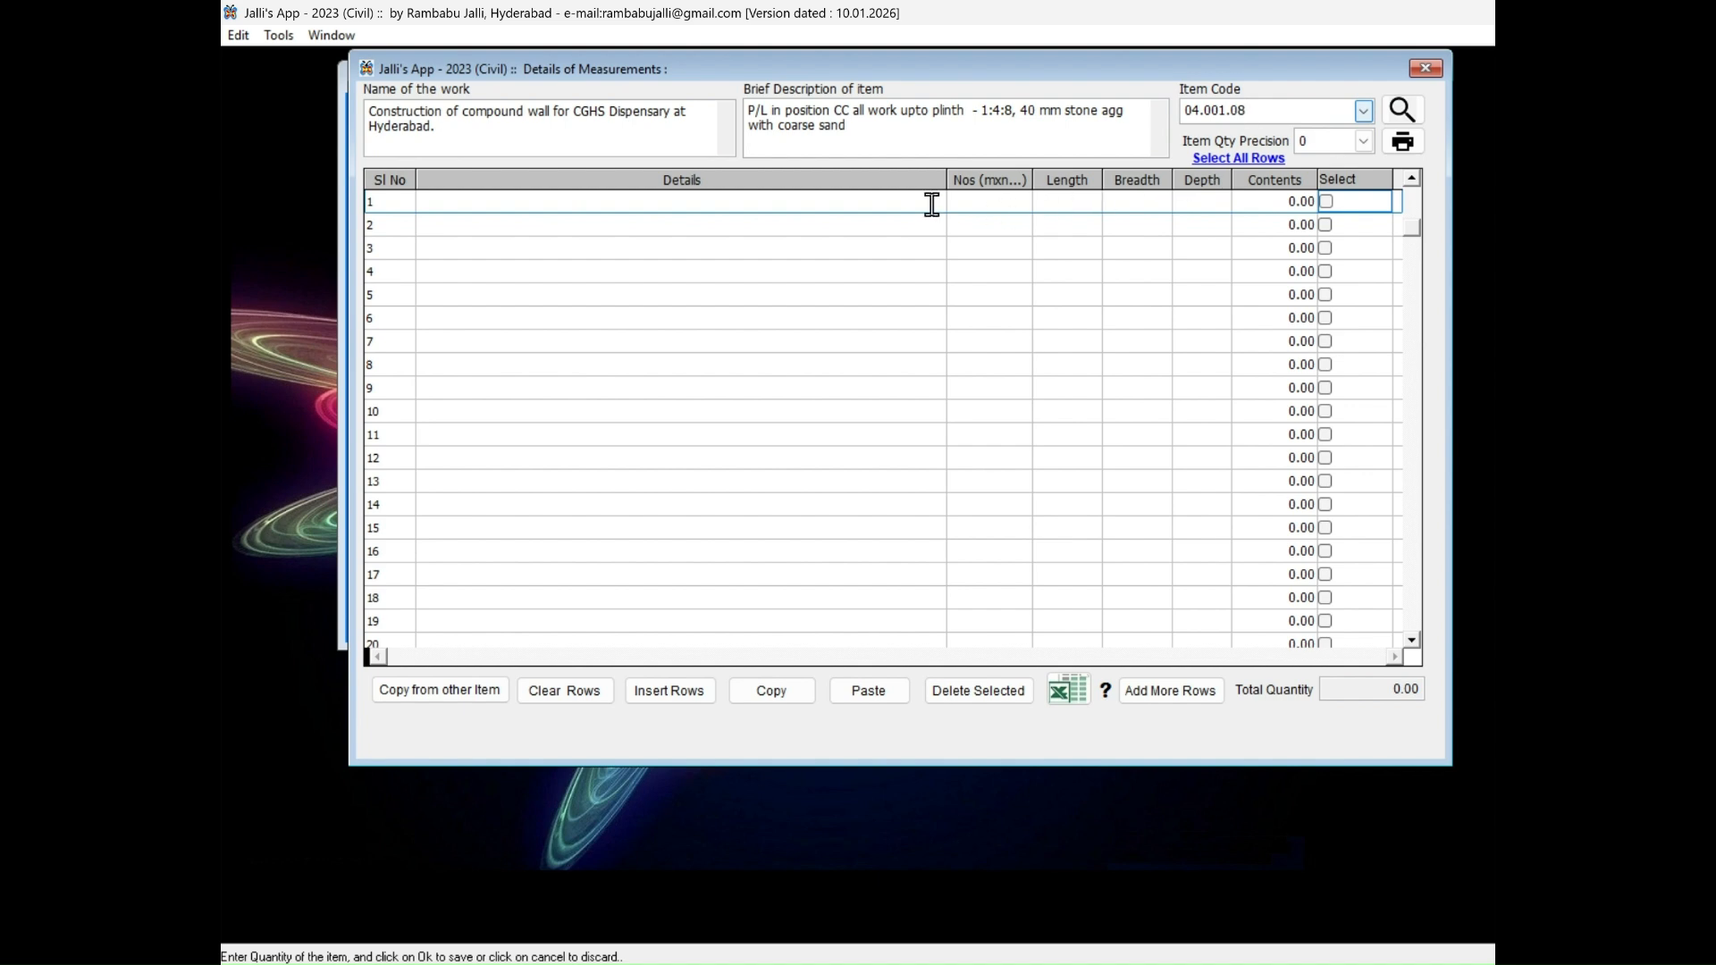
# Copy the measurement details of item 02.008.01 into the sheet of item 04.001.08.
pyautogui.click(930, 202)
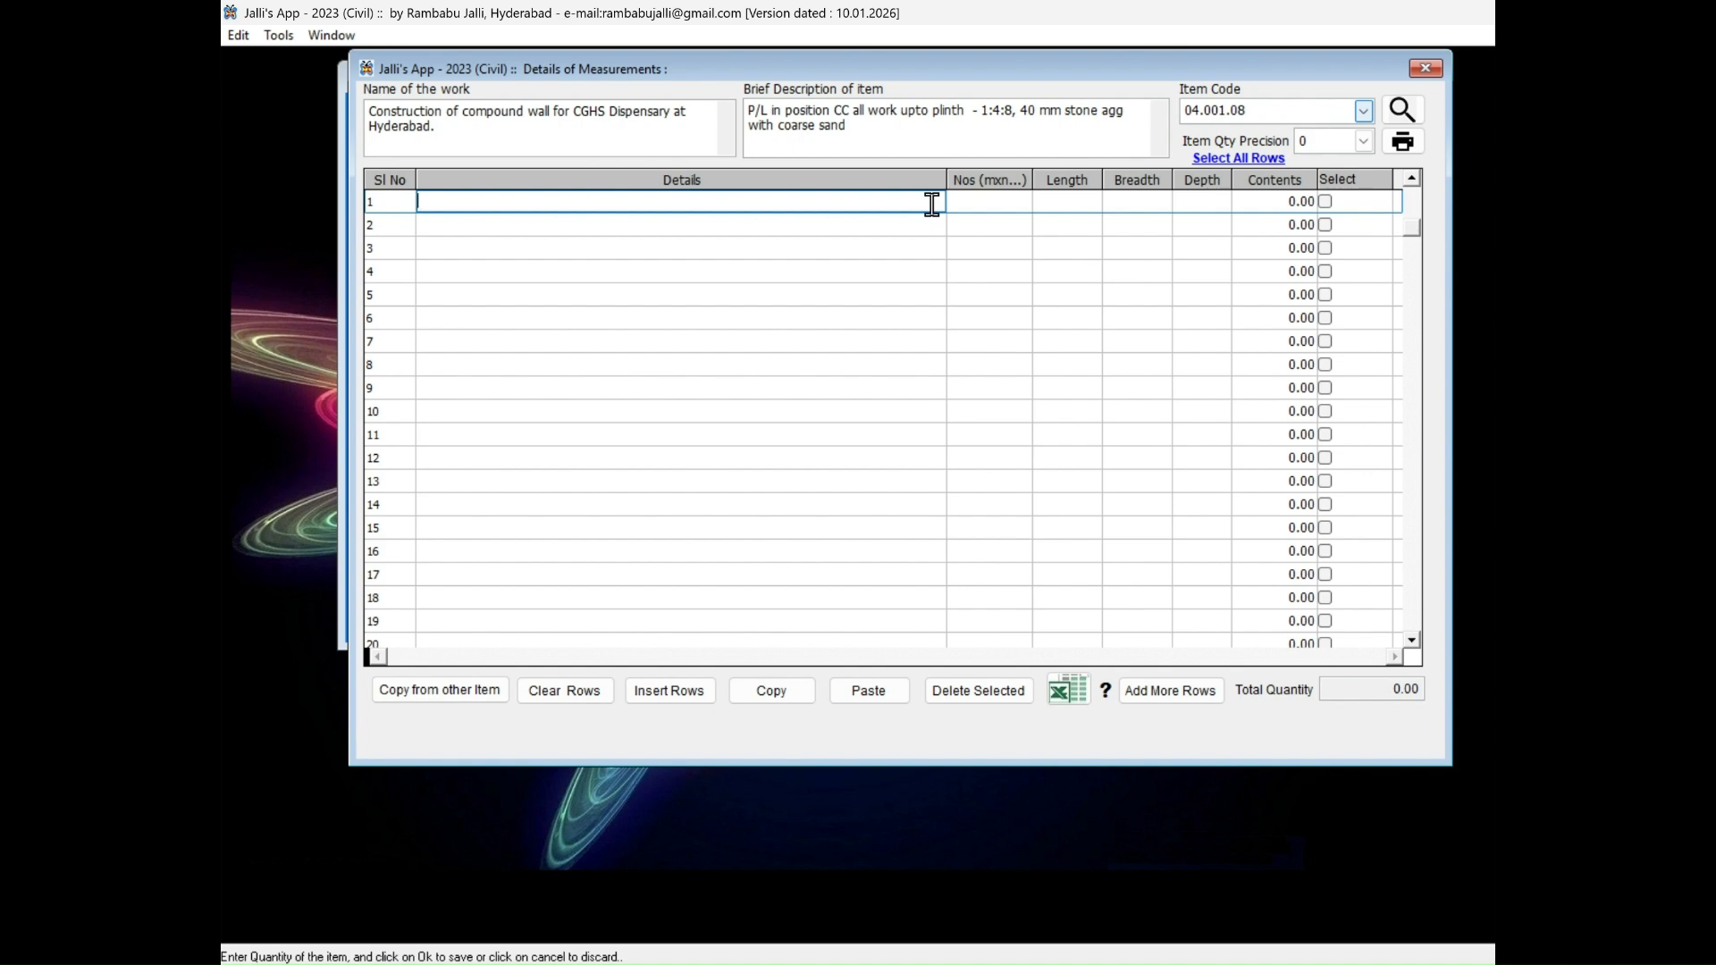
pyautogui.click(471, 694)
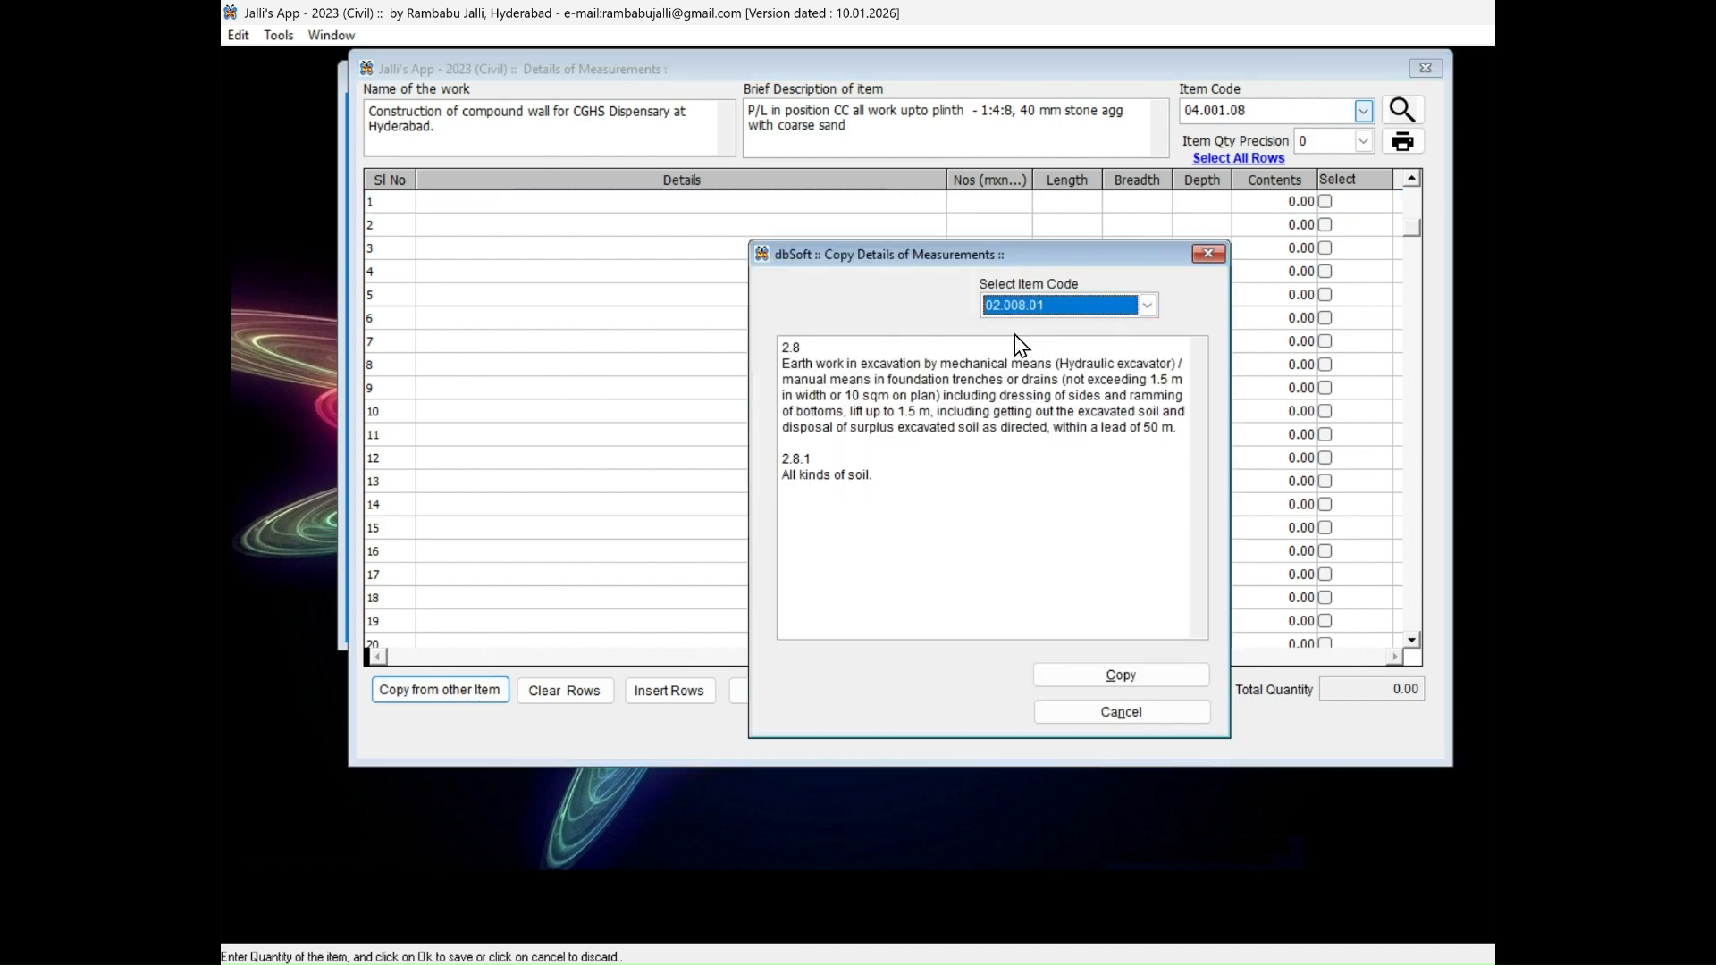
pyautogui.click(1100, 684)
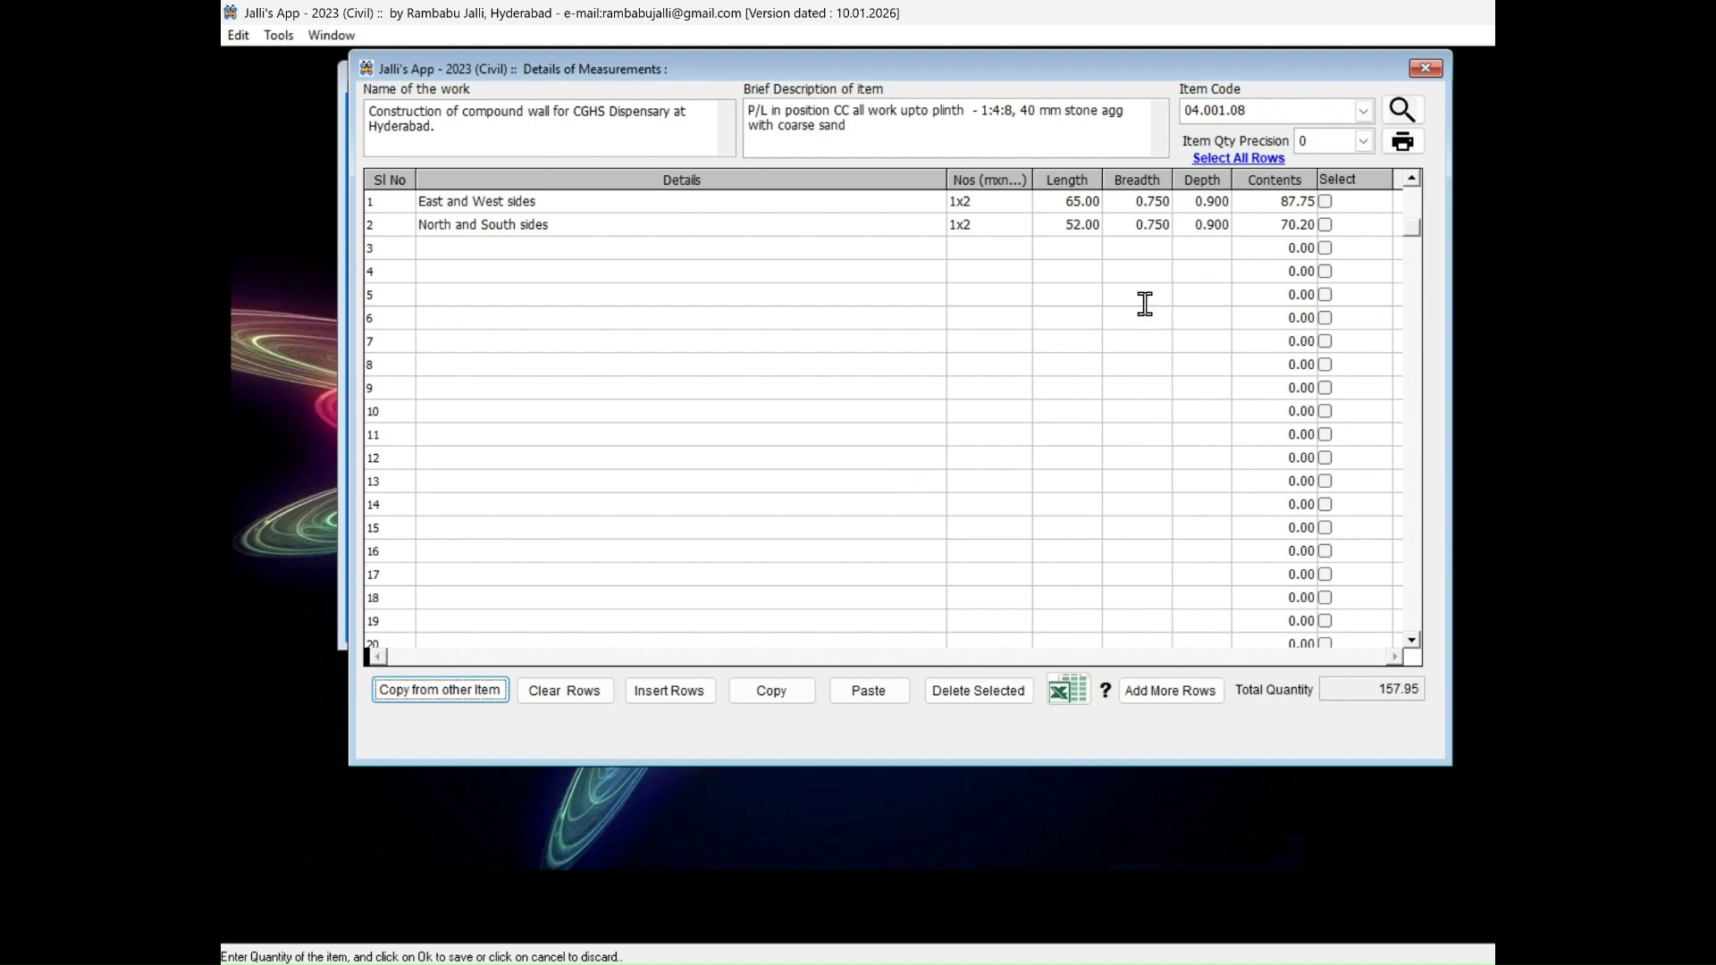
# Set the depth of both the East and West sides row and the North and South sides row to 0.150.
pyautogui.click(1197, 201)
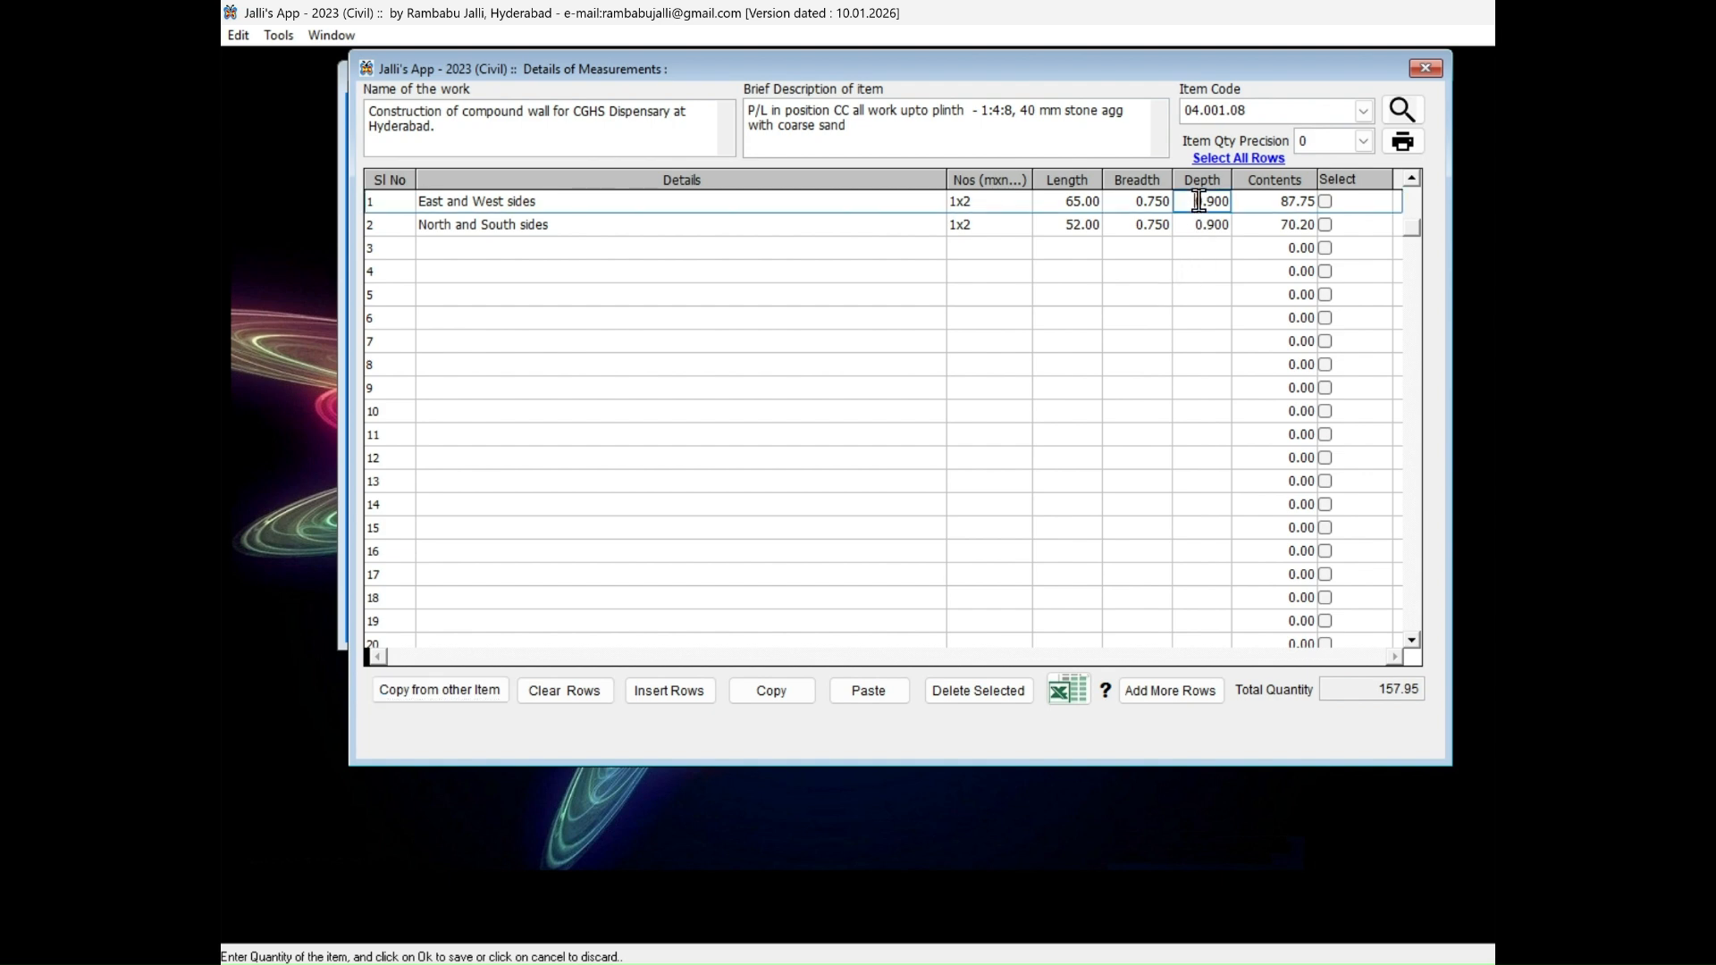
pyautogui.click(1197, 201)
pyautogui.doubleClick(1197, 201)
pyautogui.write('0.150')
pyautogui.press('Down')
pyautogui.write('0')
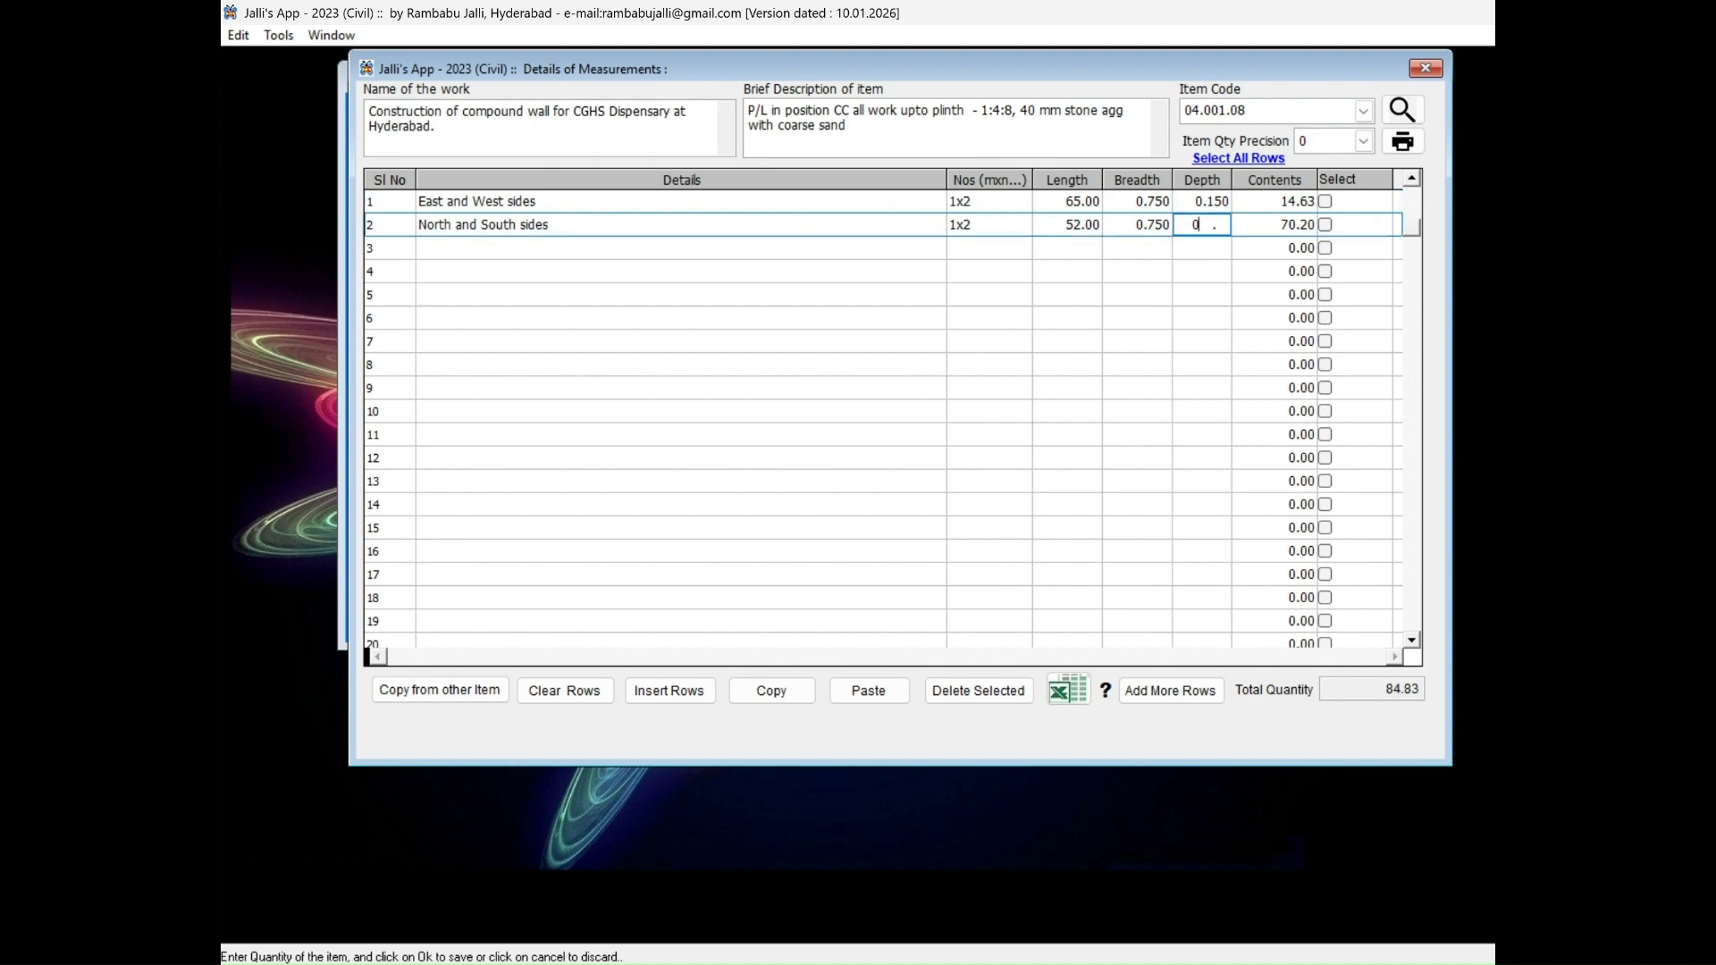
pyautogui.write('.150')
pyautogui.press('Tab')
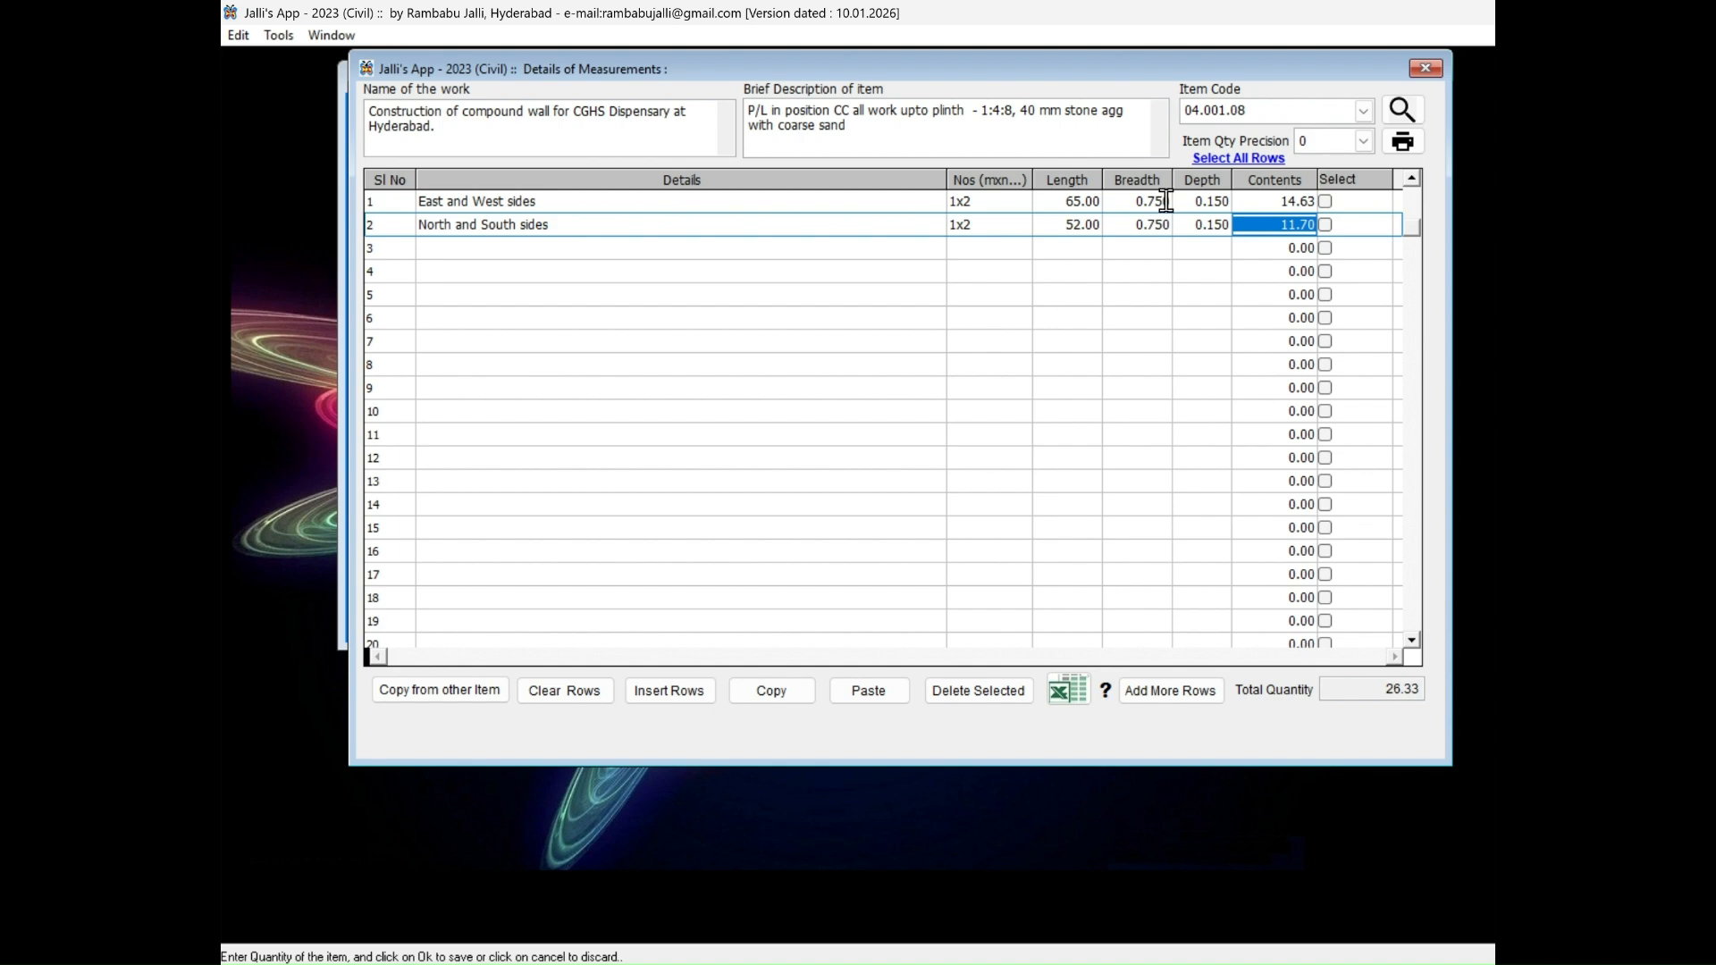
# Close the Details of Measurements and transfer its quantities to the DE, overwriting the quantities already entered.
pyautogui.click(882, 39)
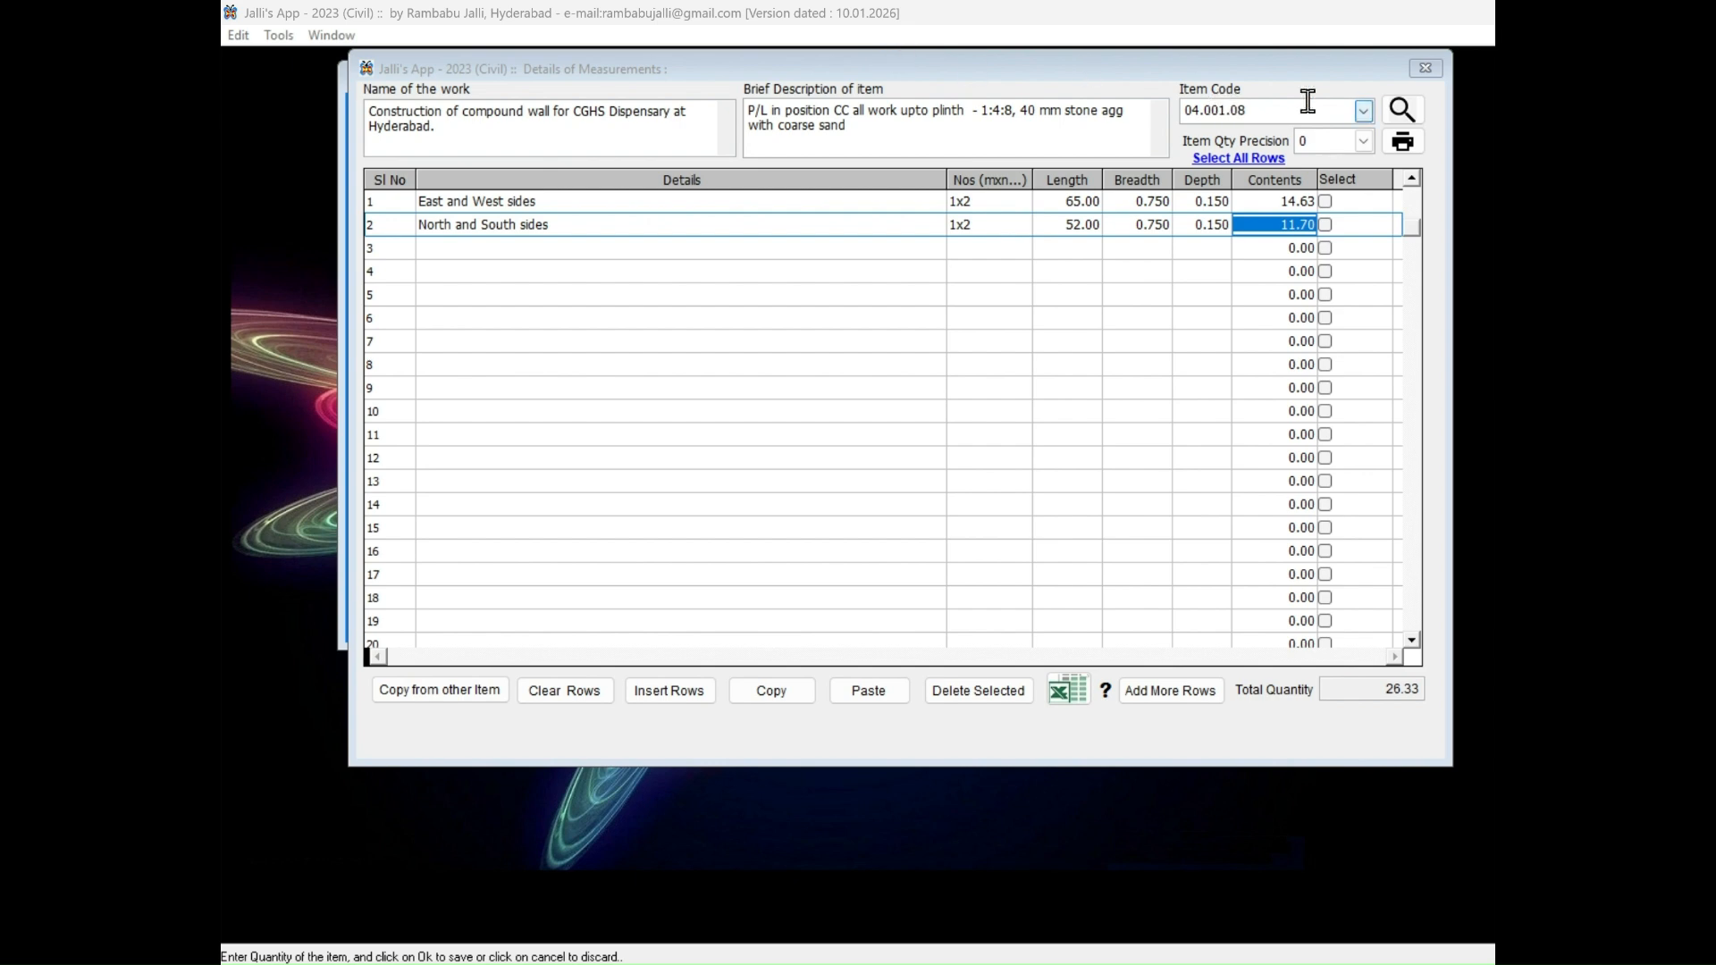
pyautogui.click(1430, 68)
pyautogui.click(1427, 70)
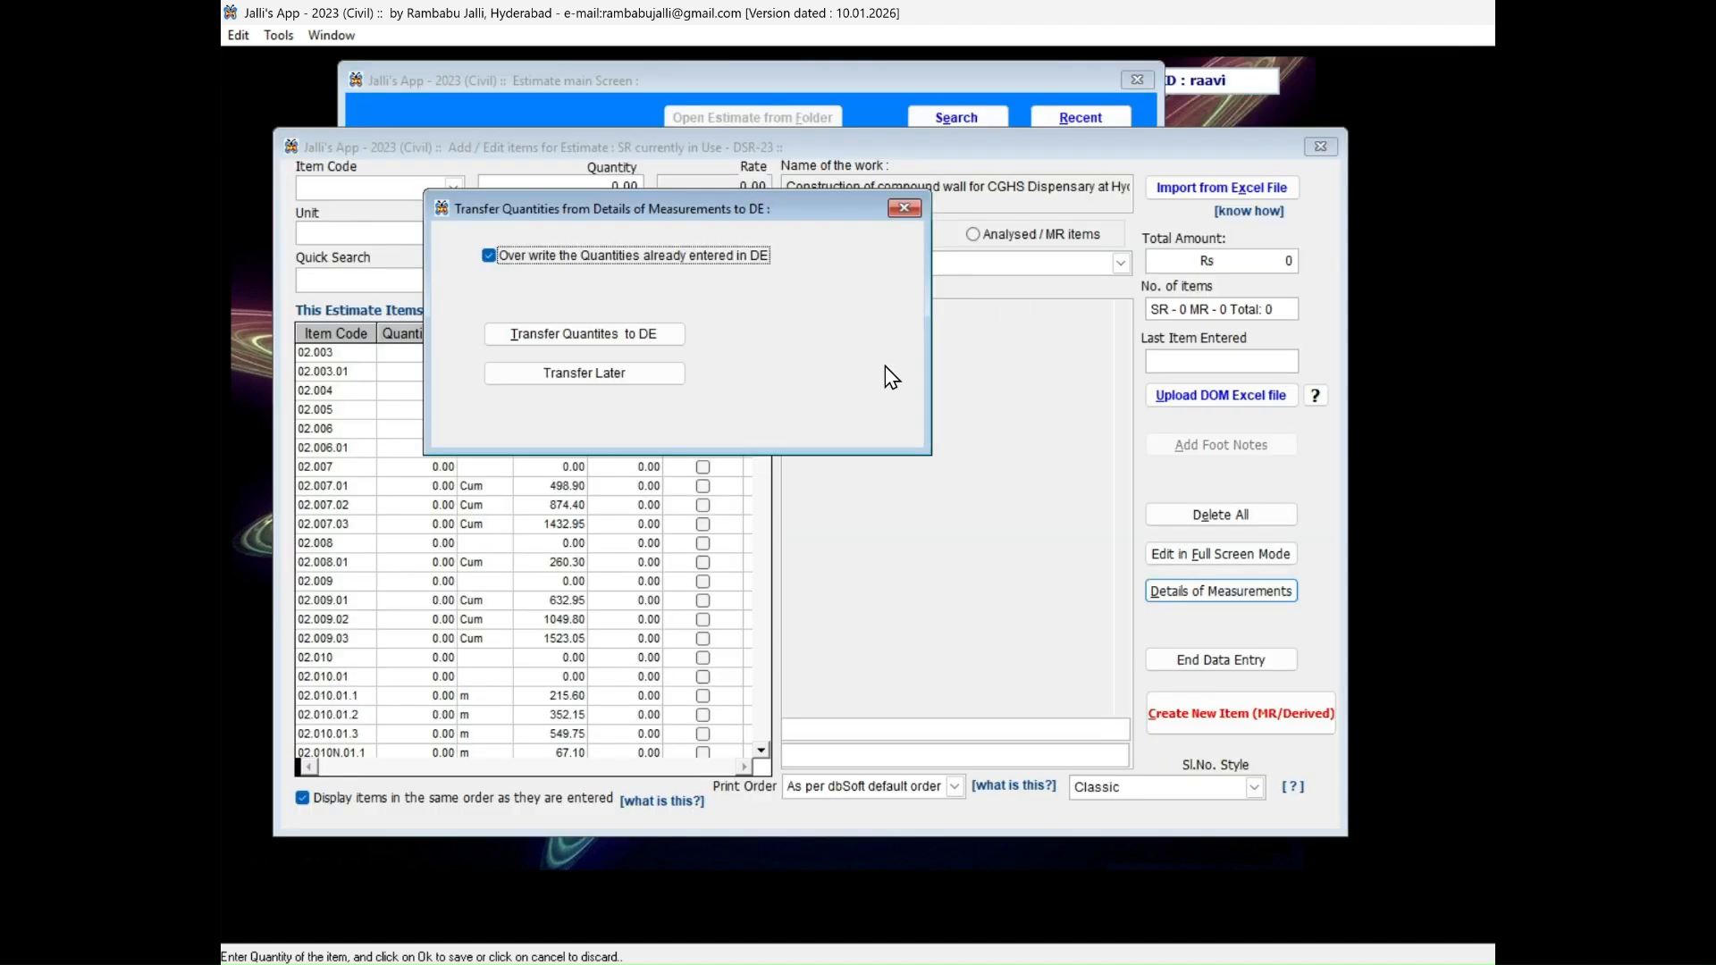
pyautogui.click(666, 338)
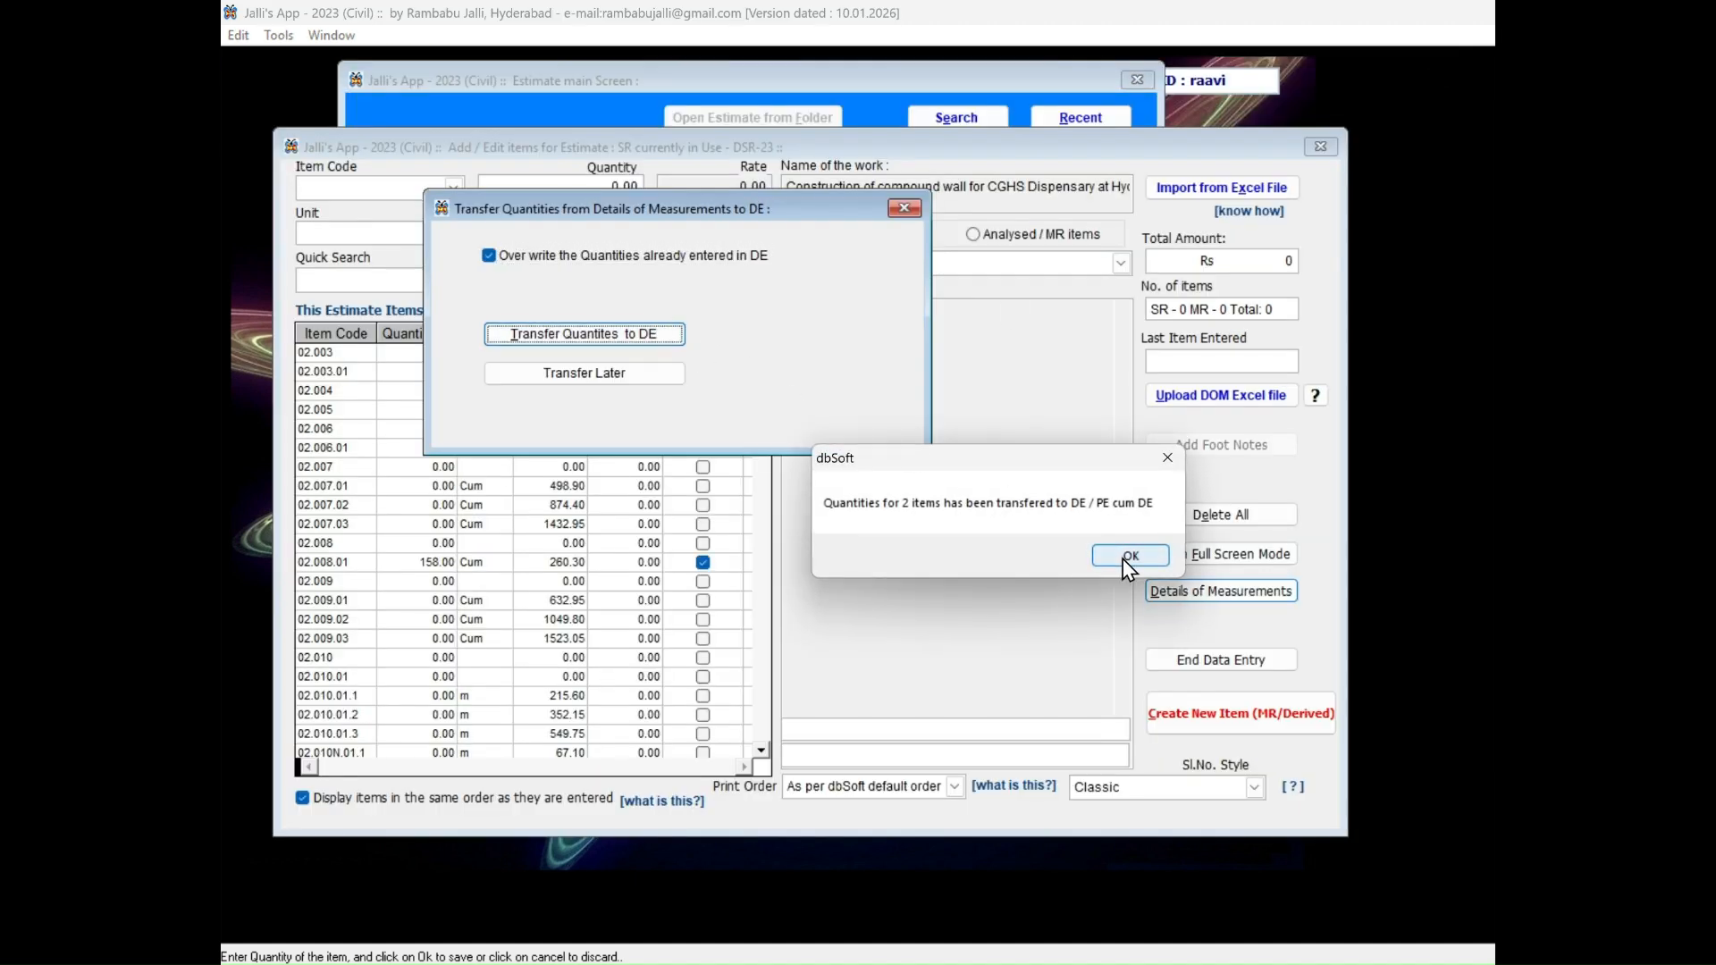
pyautogui.click(1118, 558)
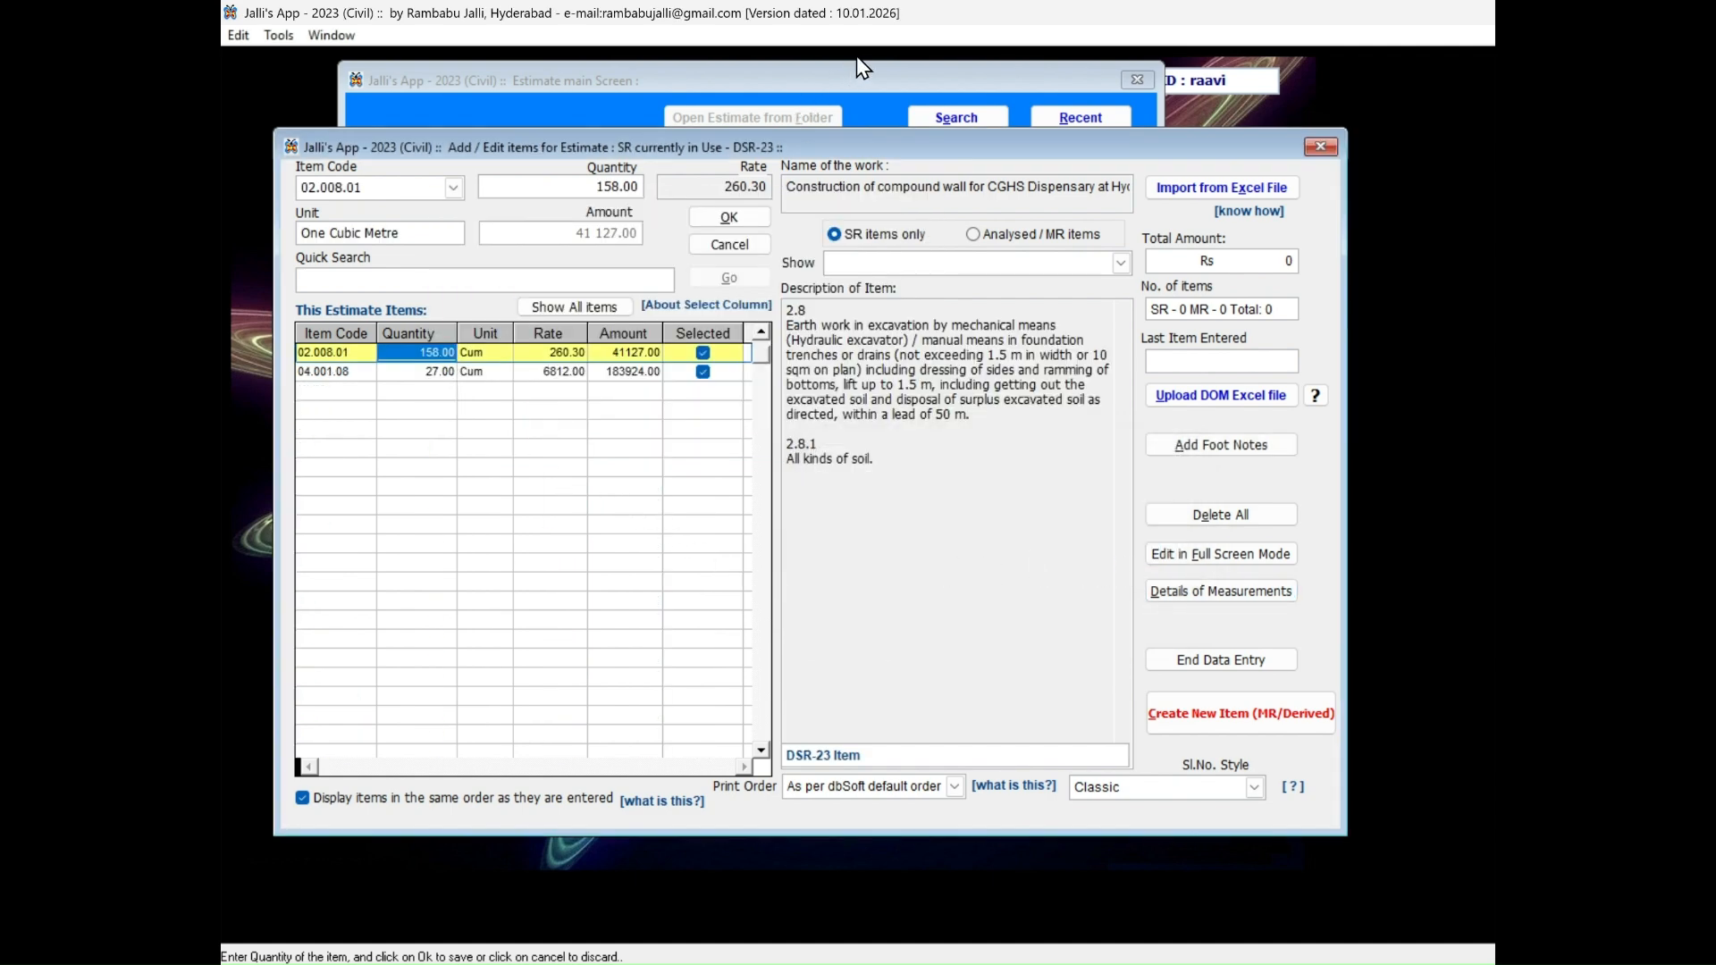
# Add SR item 2.25, filling available excavated earth, to the estimate with a quantity of 35.
pyautogui.click(887, 56)
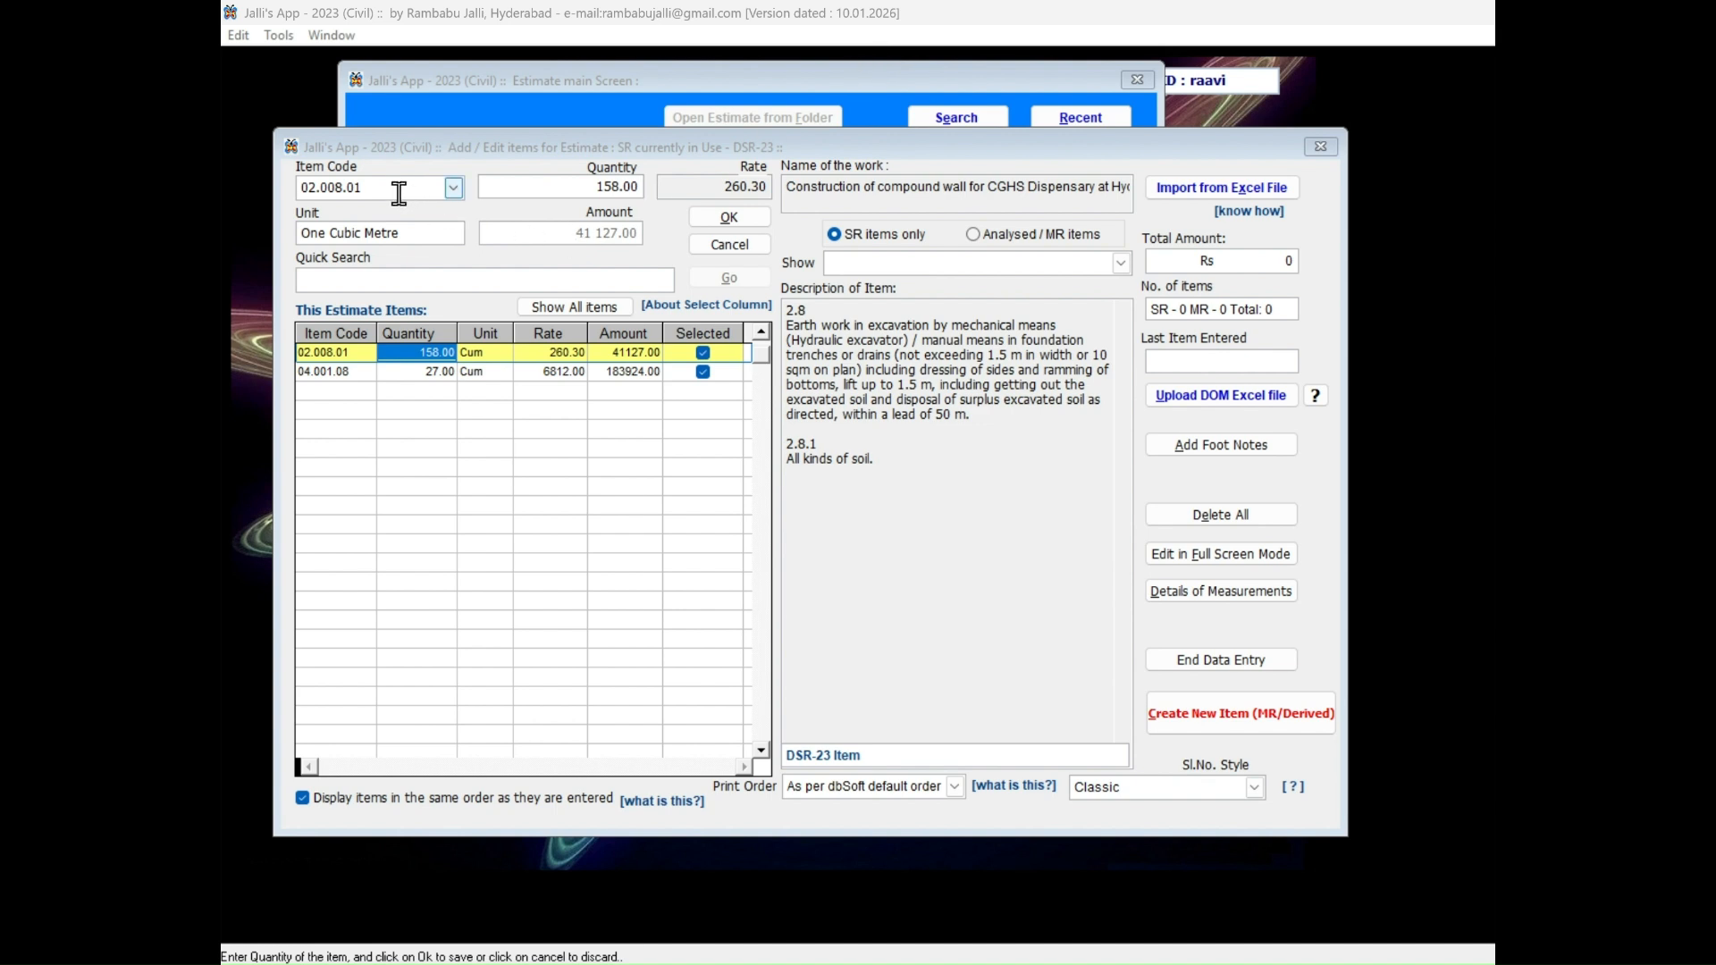
pyautogui.click(399, 193)
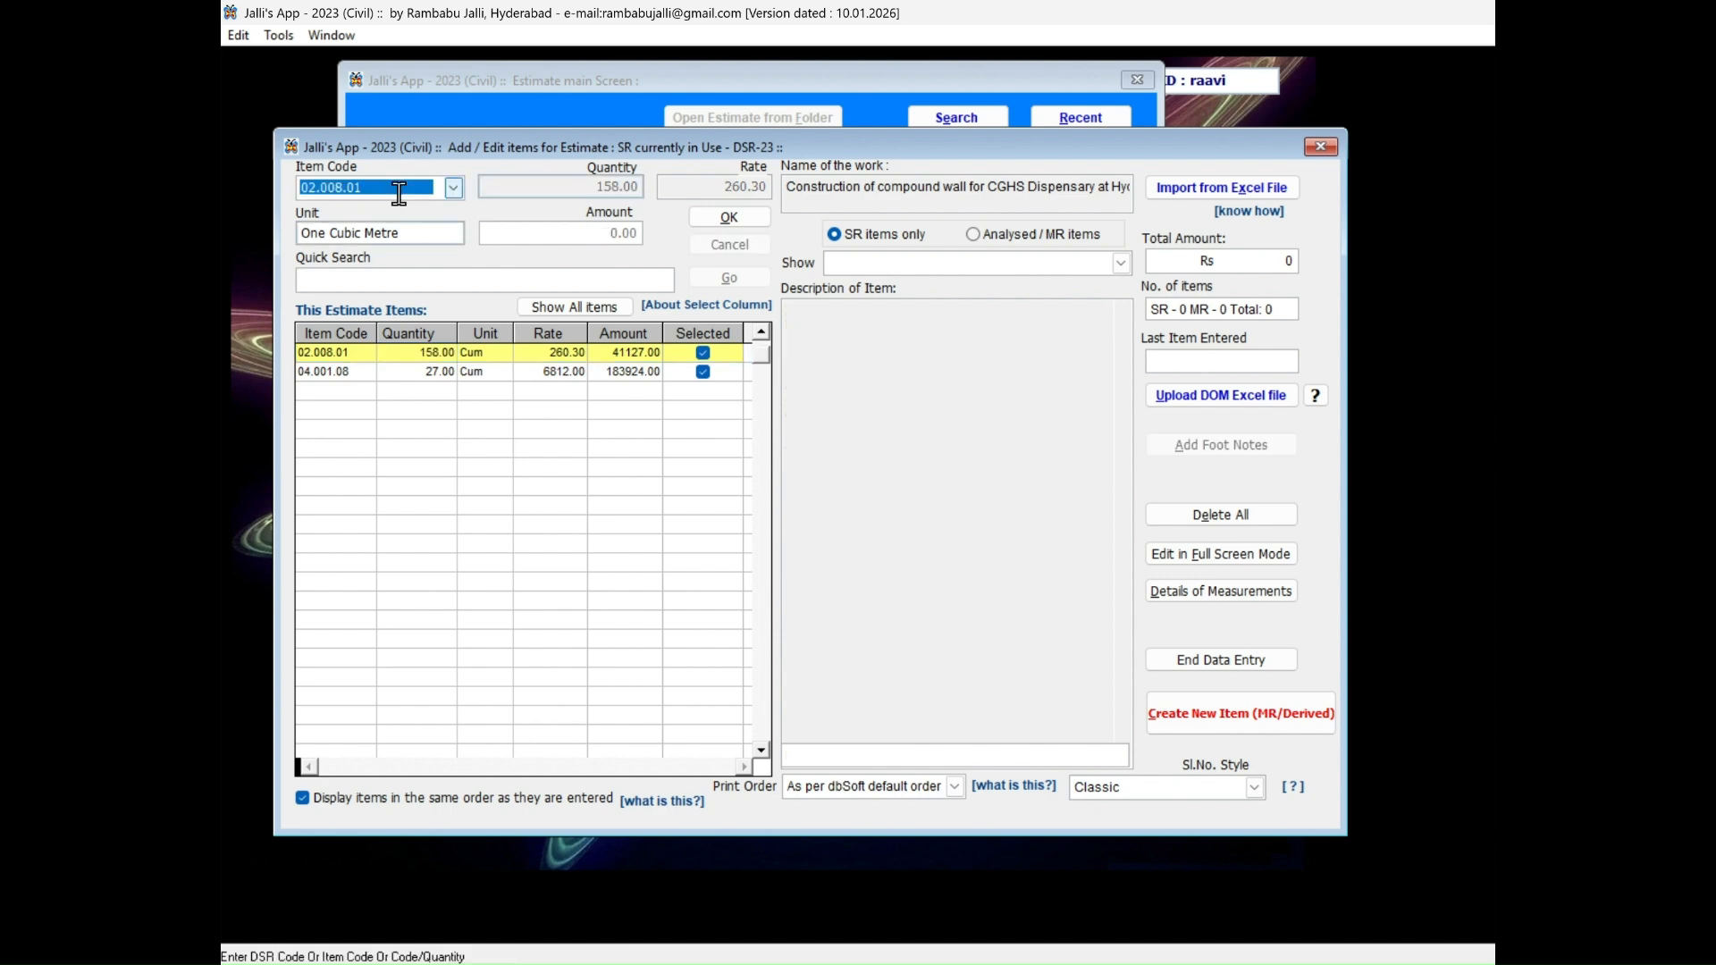
pyautogui.write('2.25')
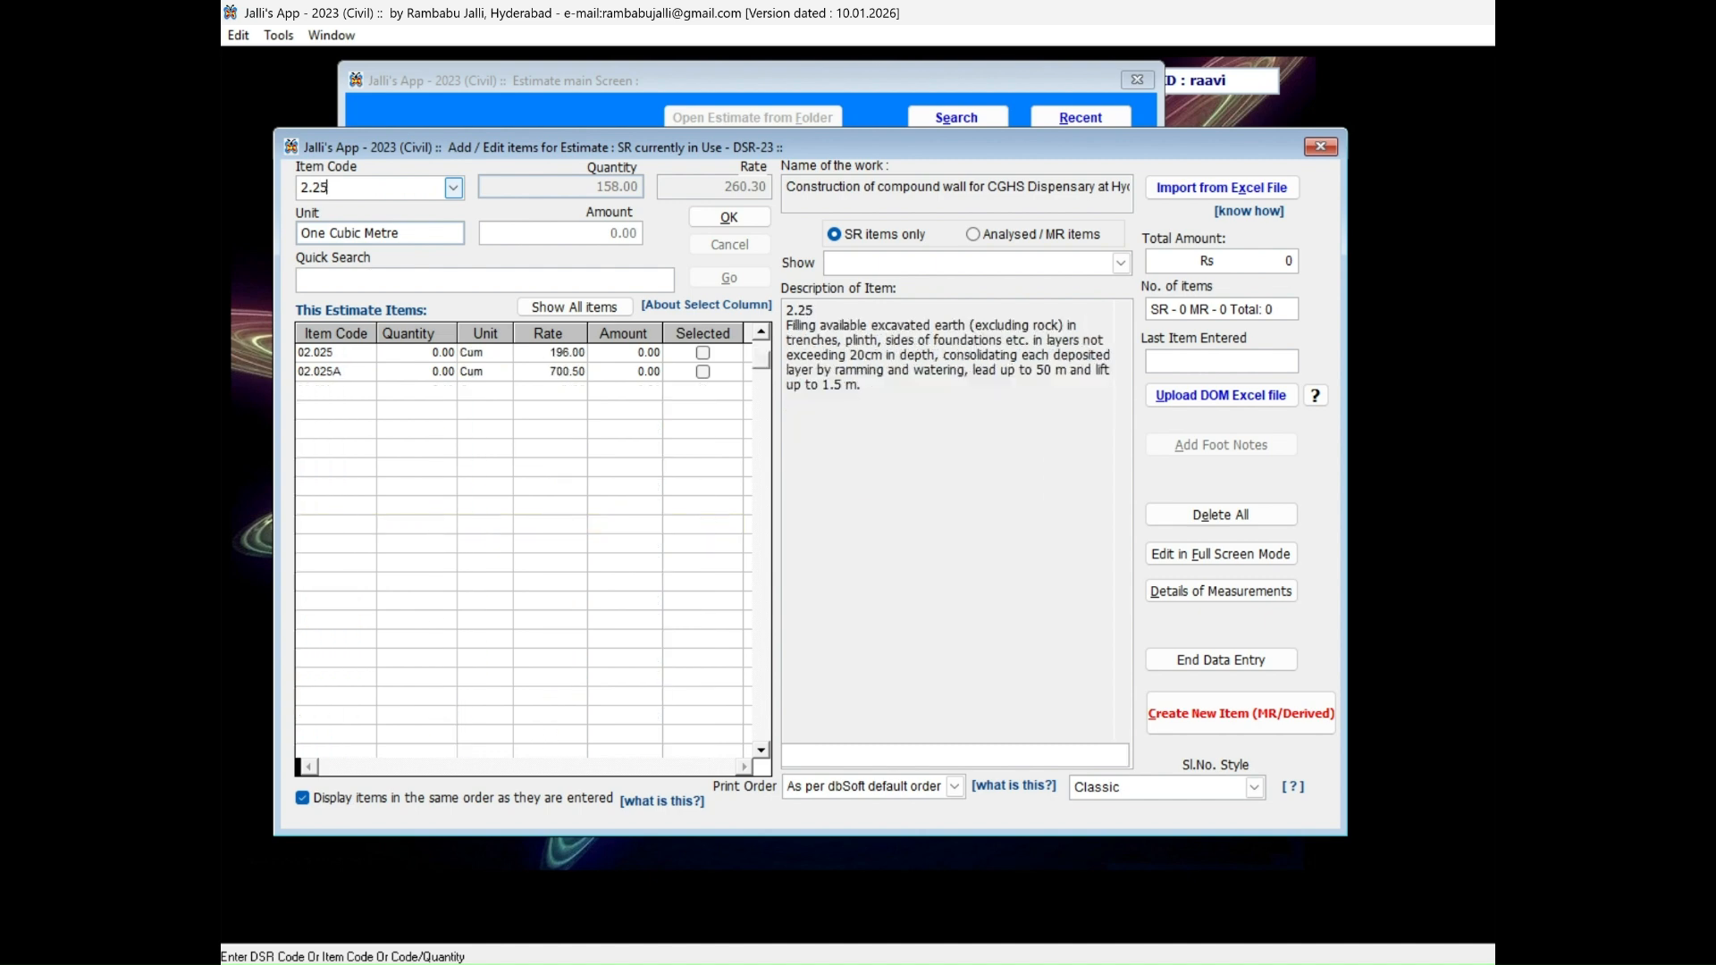
pyautogui.press('Return')
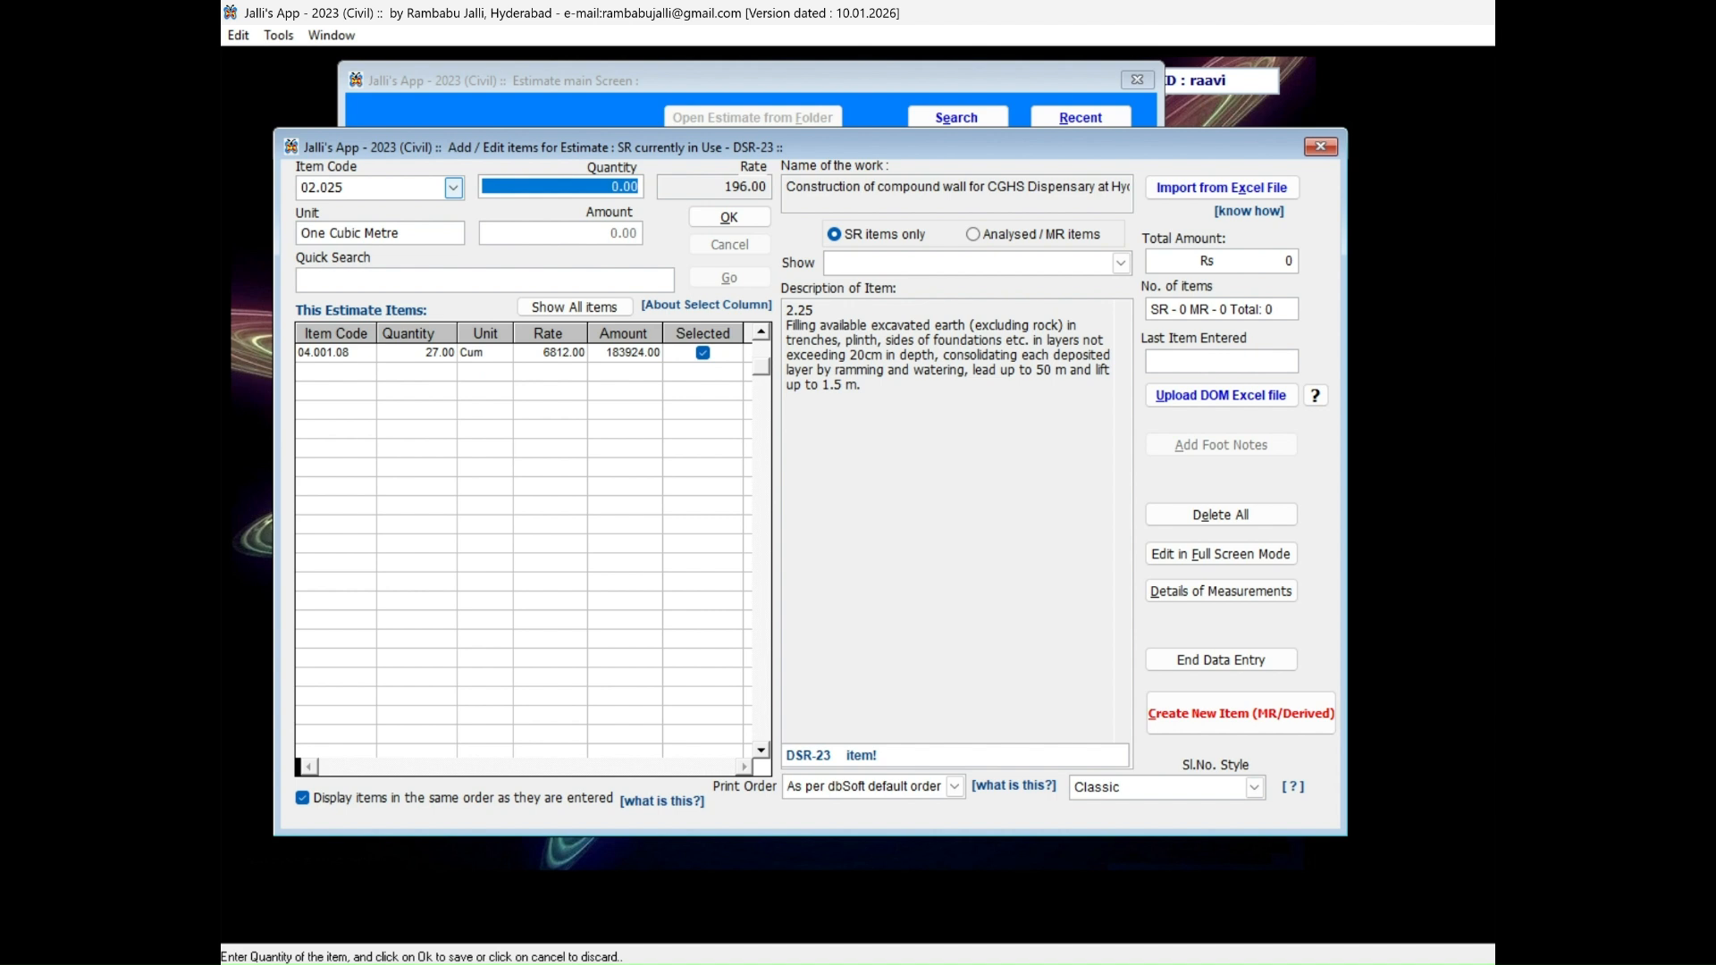
pyautogui.write('35')
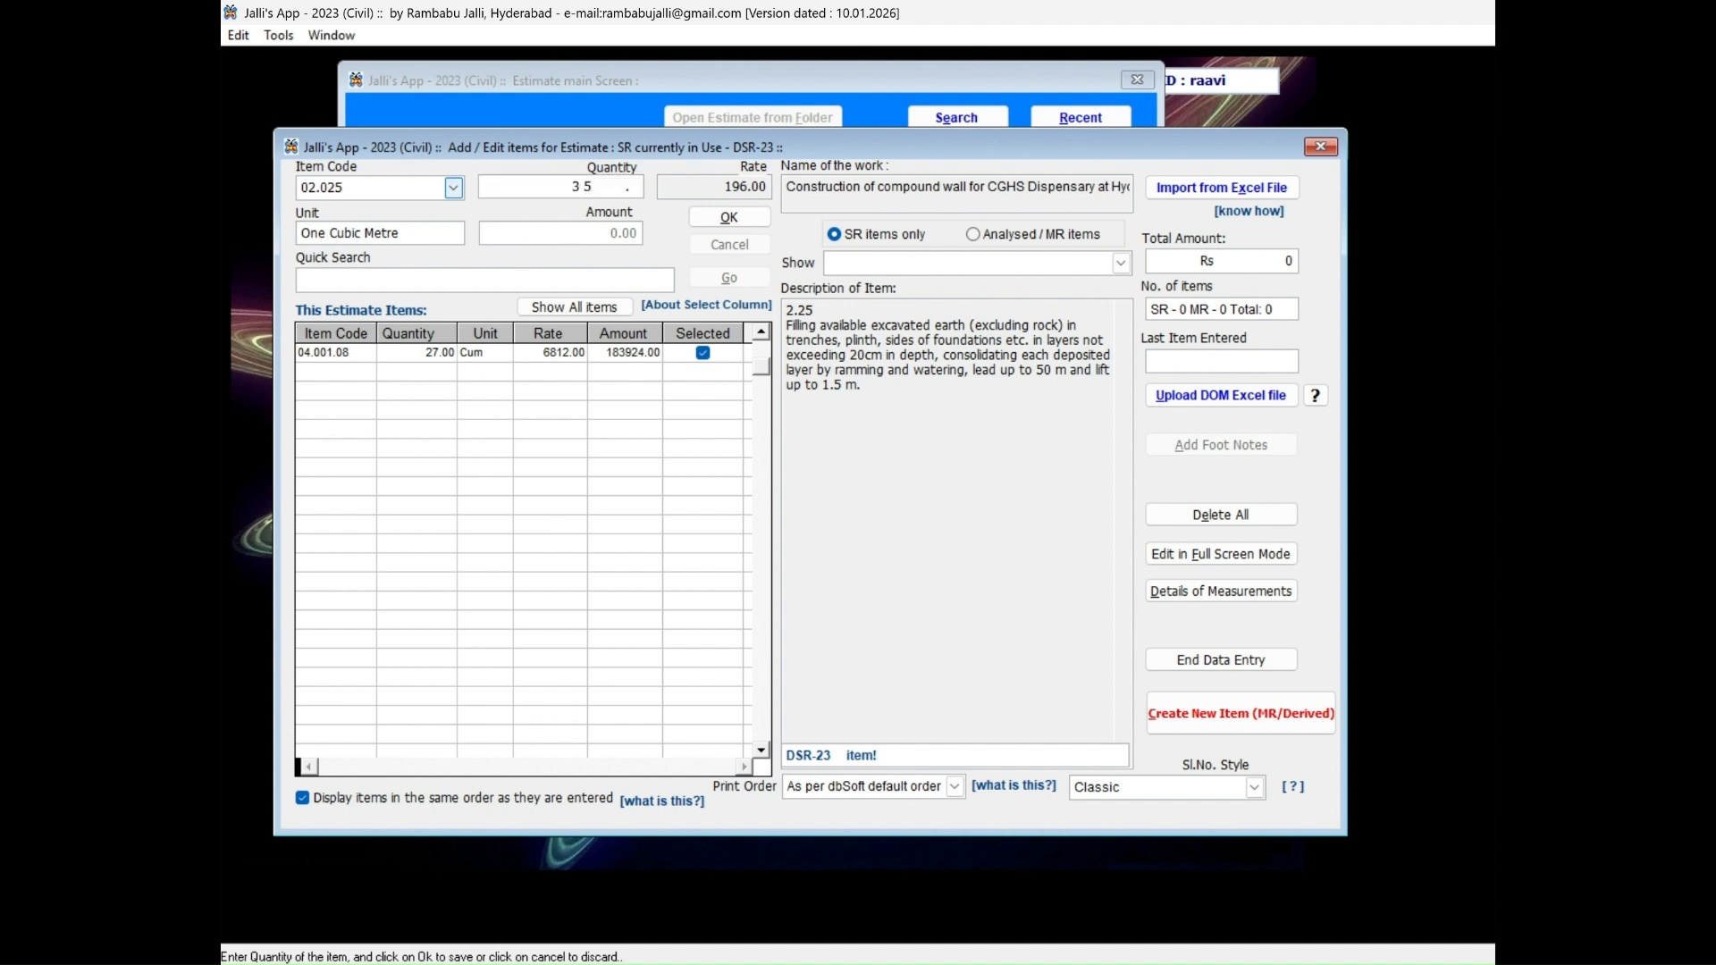
pyautogui.press('Return')
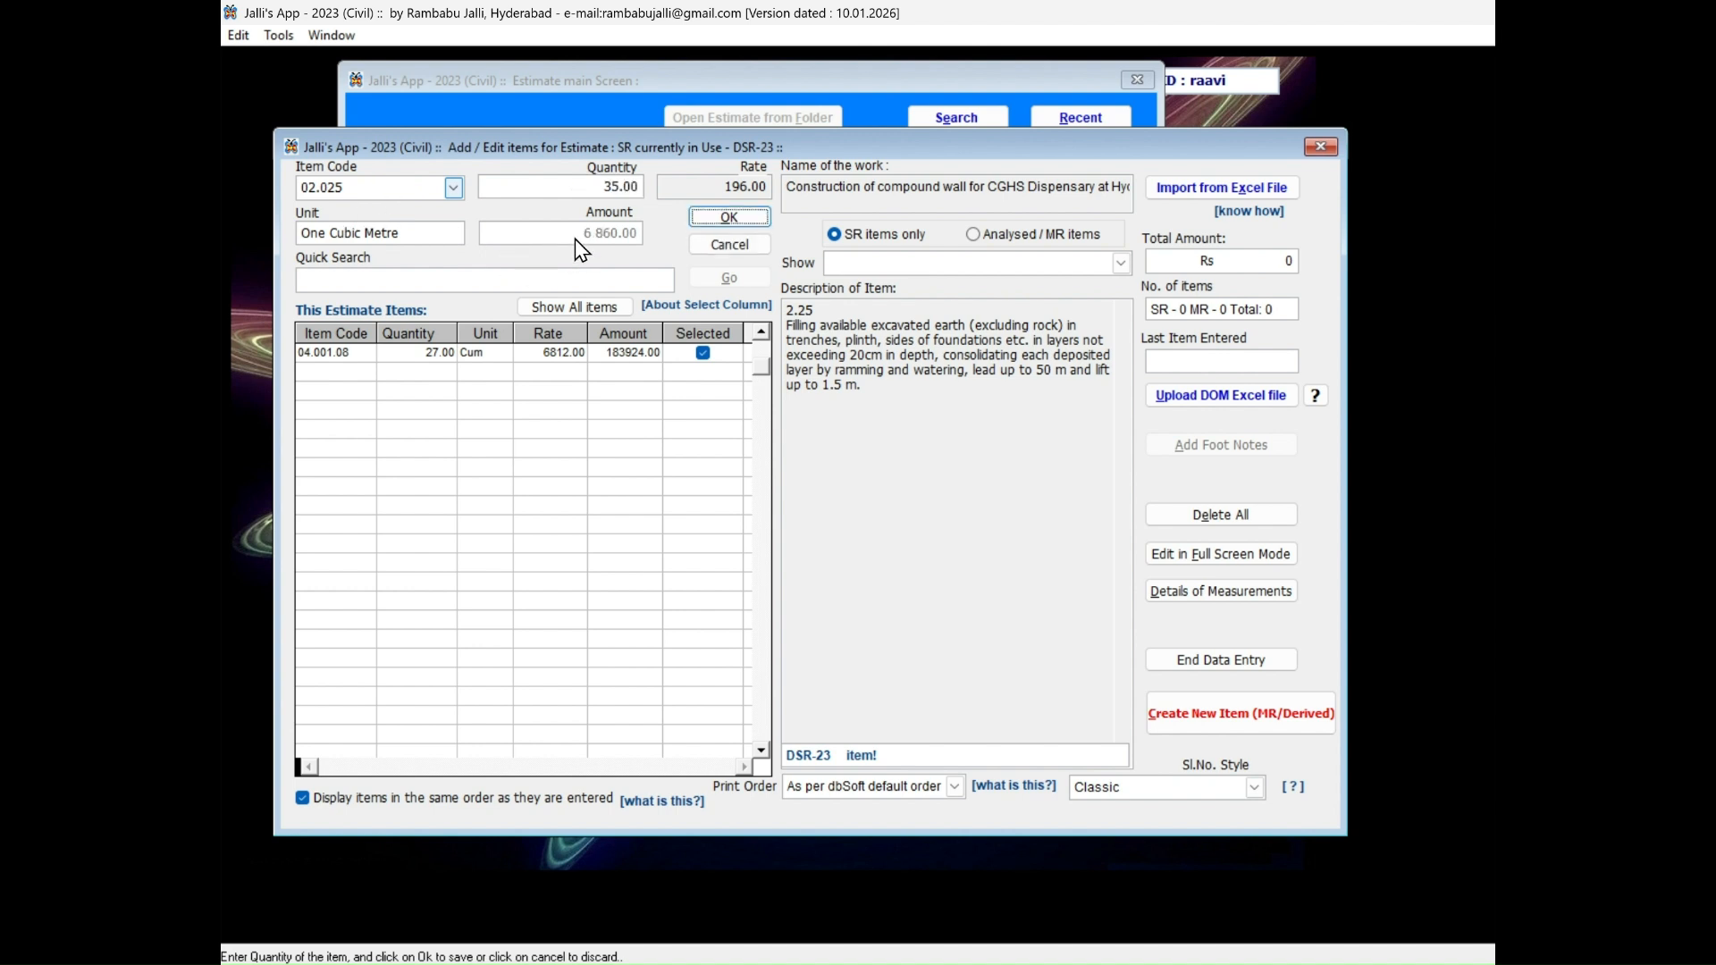
pyautogui.click(729, 220)
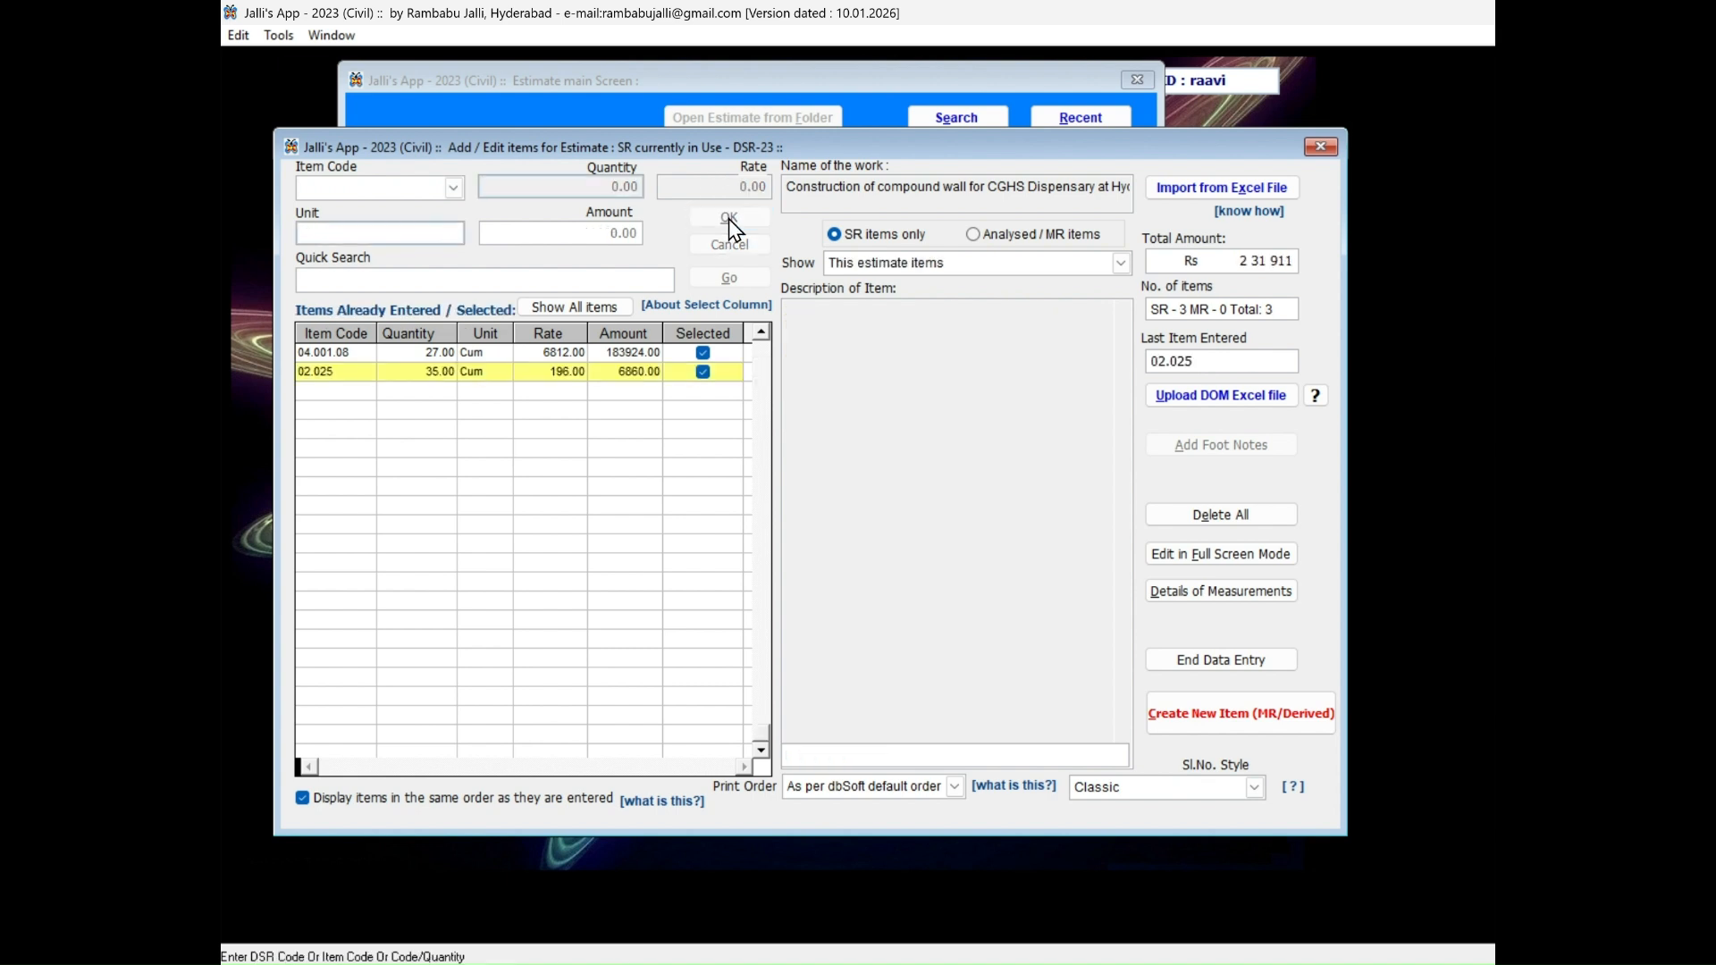
# Clear the item code entry and search the SR items for "coping".
pyautogui.click(405, 371)
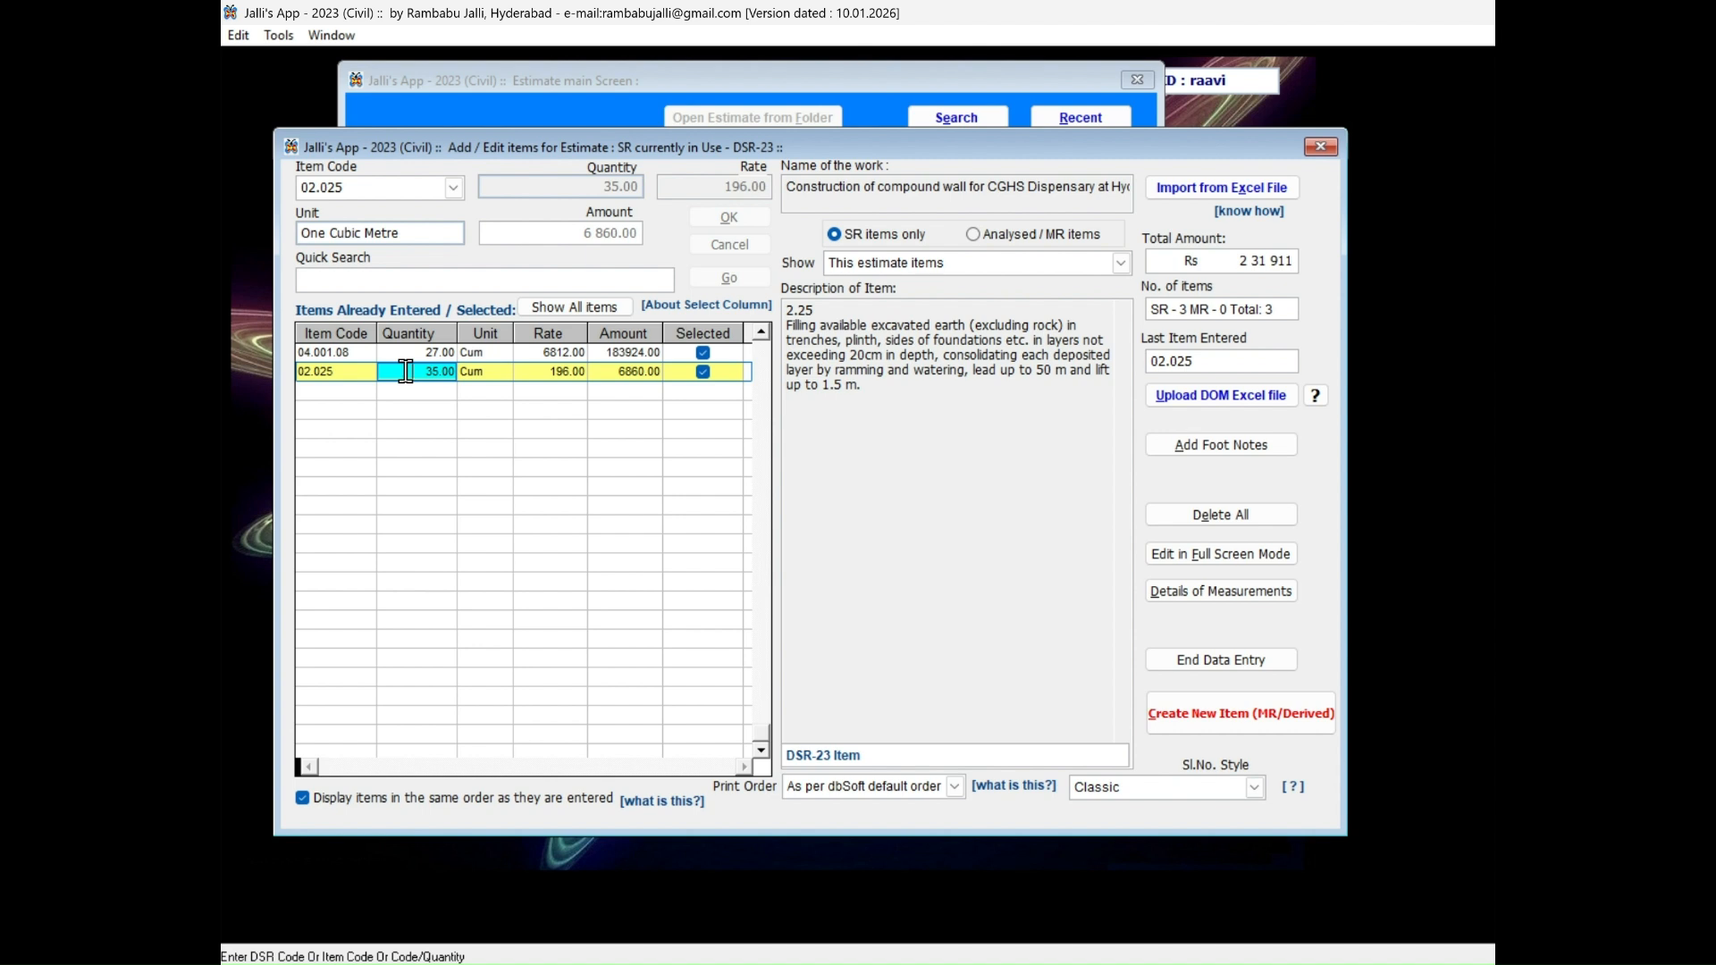
pyautogui.click(371, 189)
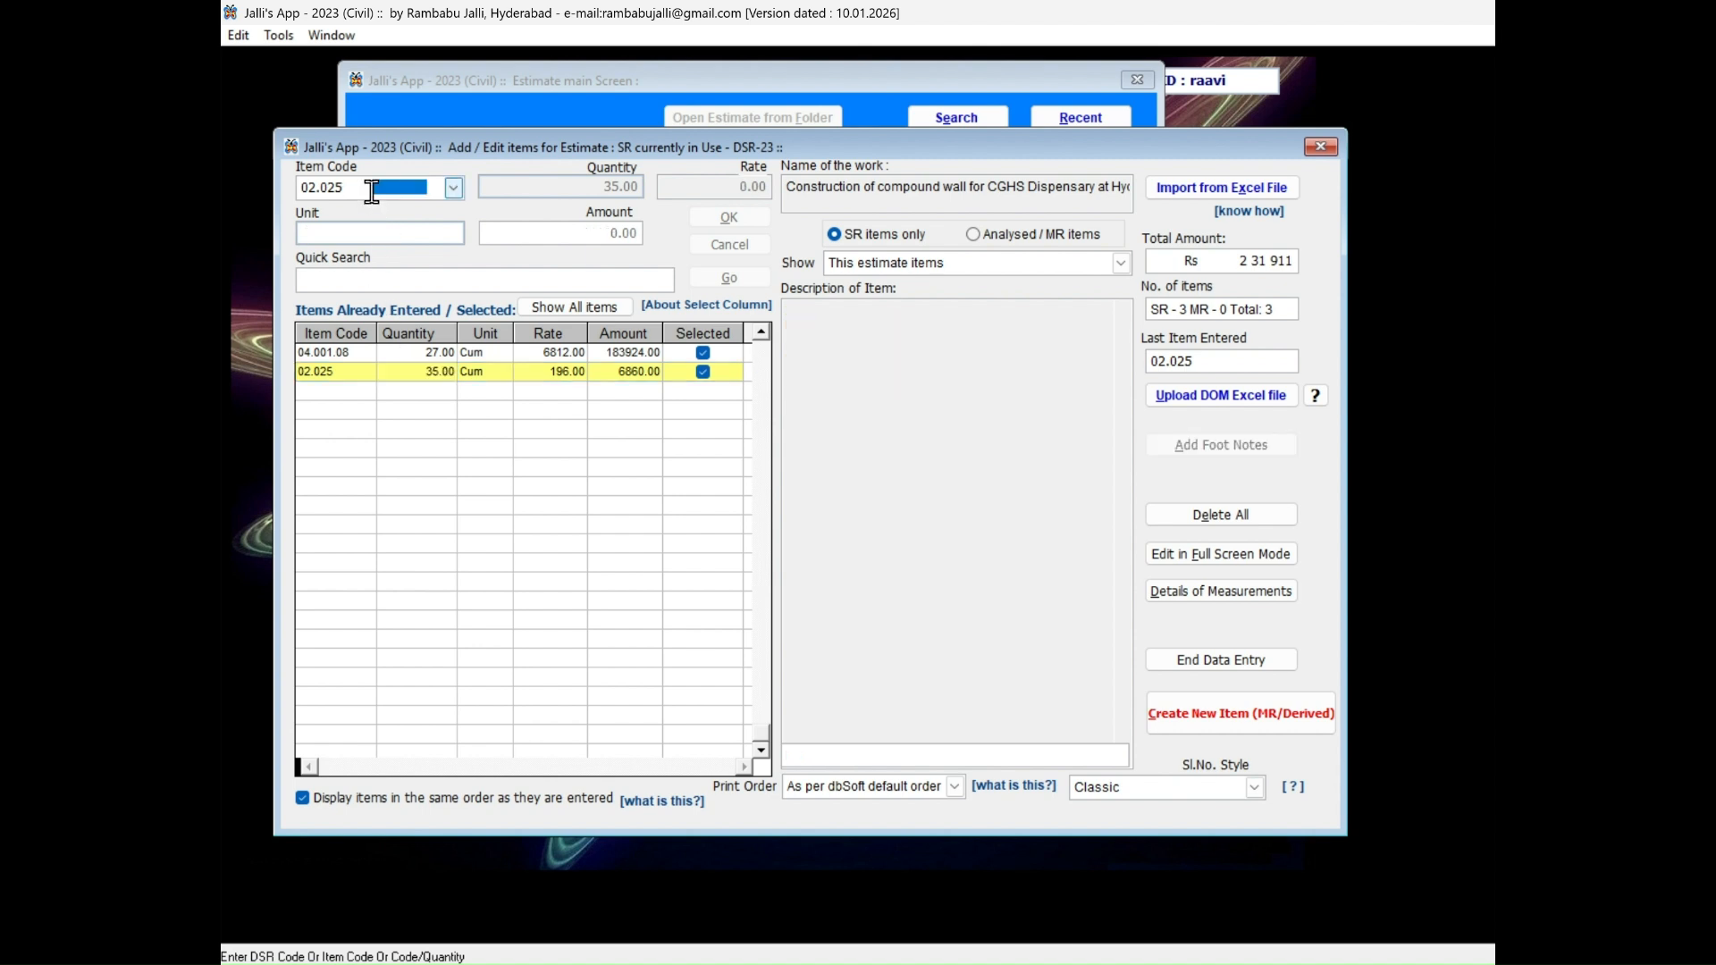
pyautogui.doubleClick(372, 190)
pyautogui.press('BackSpace')
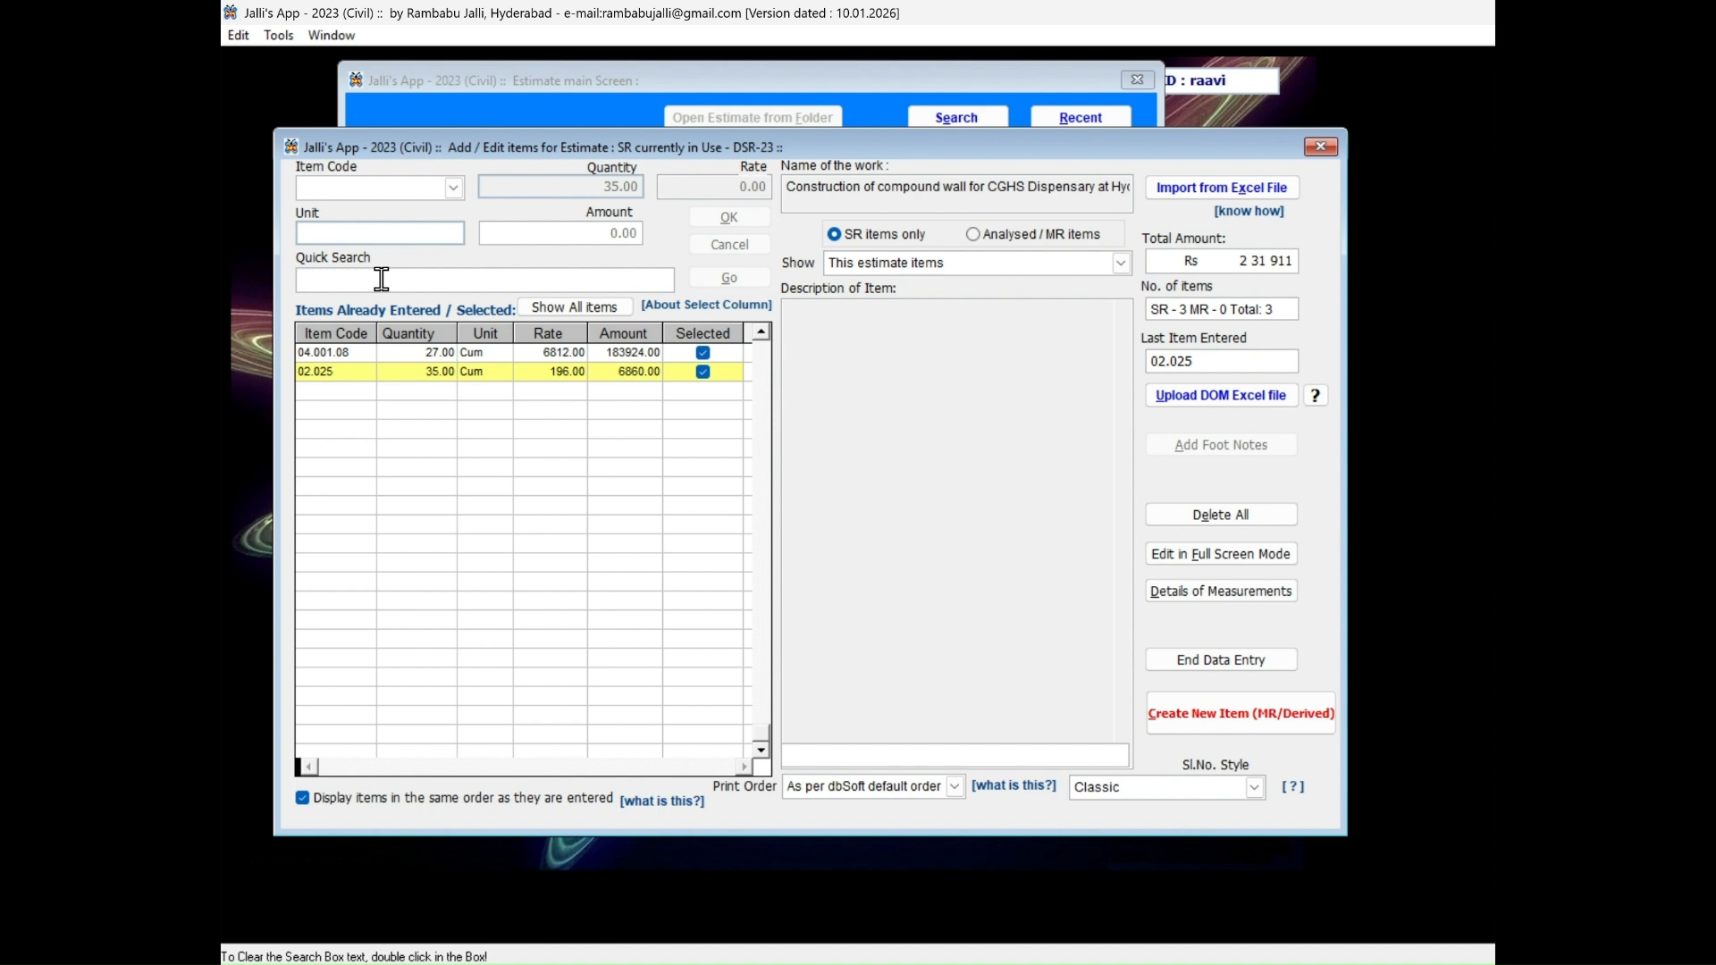
pyautogui.write('CC c')
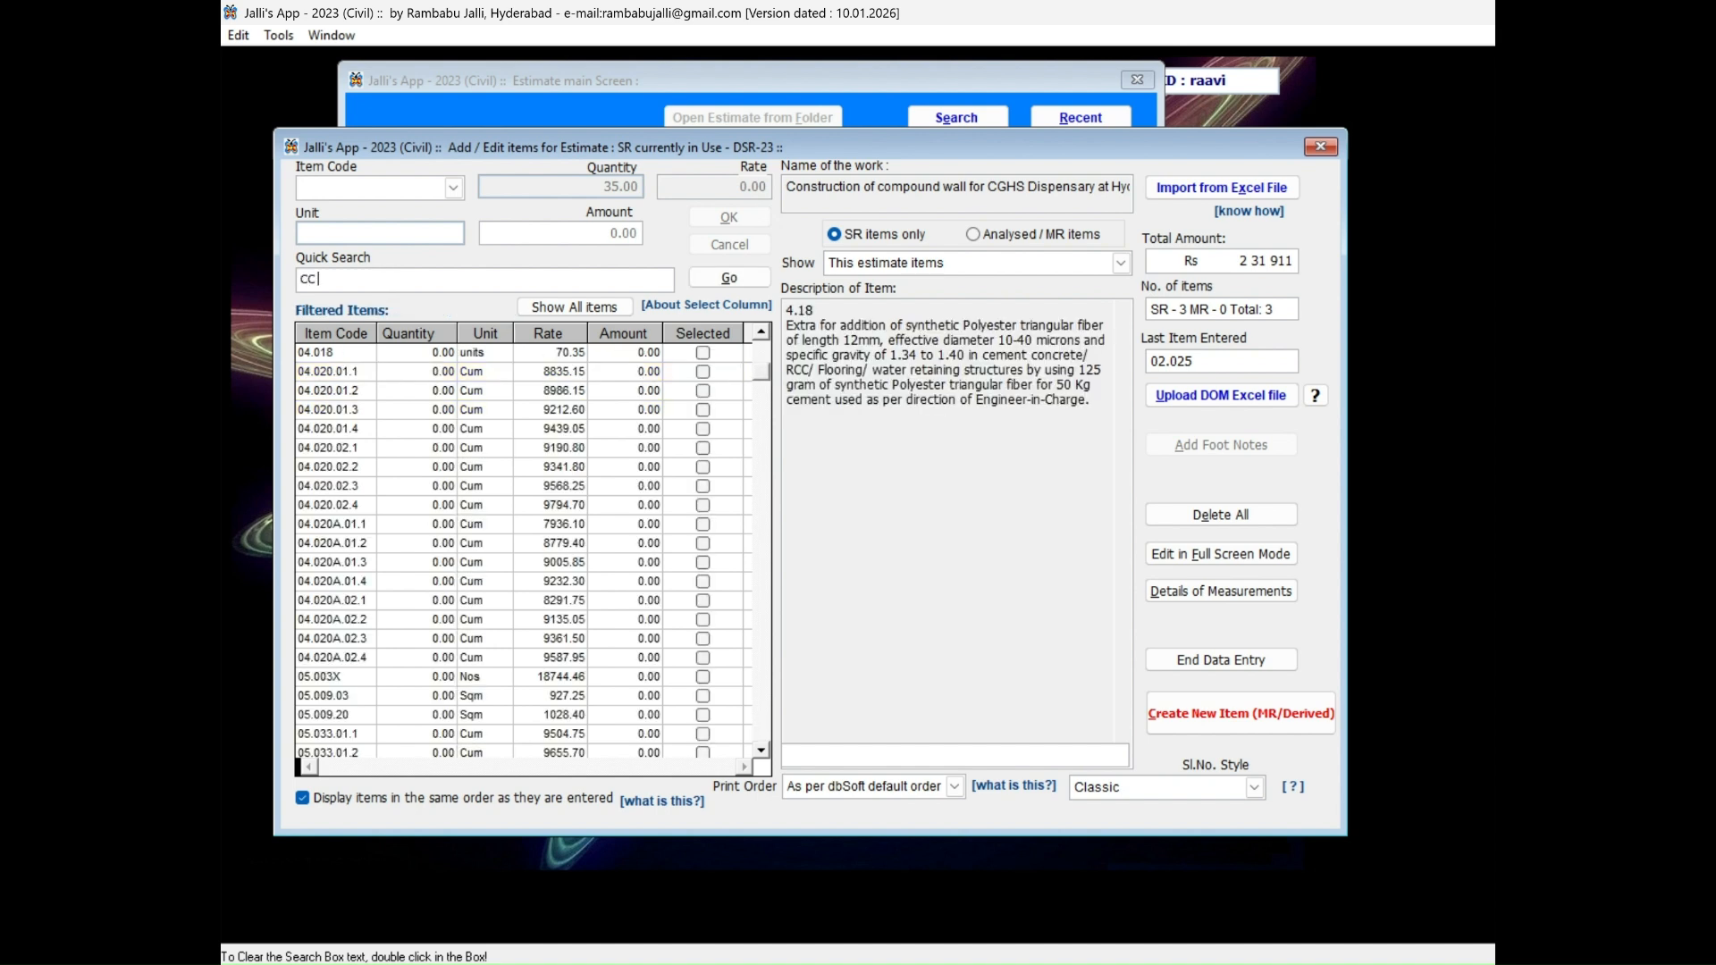
pyautogui.write('oping')
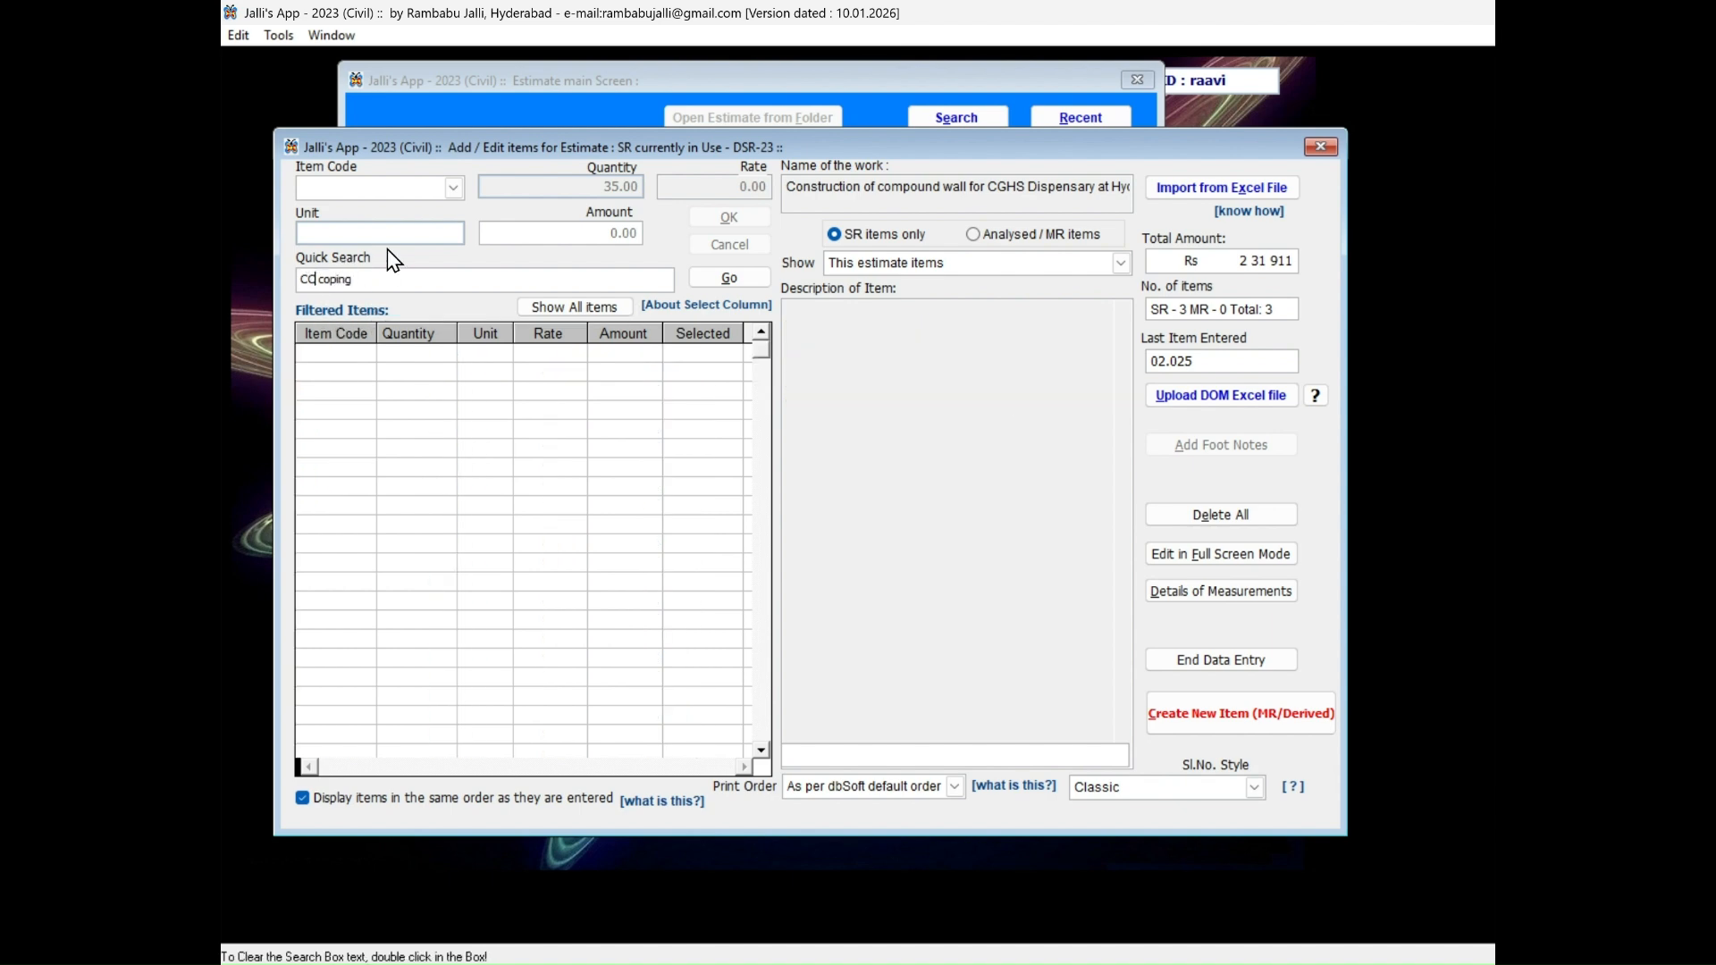
pyautogui.press('BackSpace')
pyautogui.press('BackSpace')
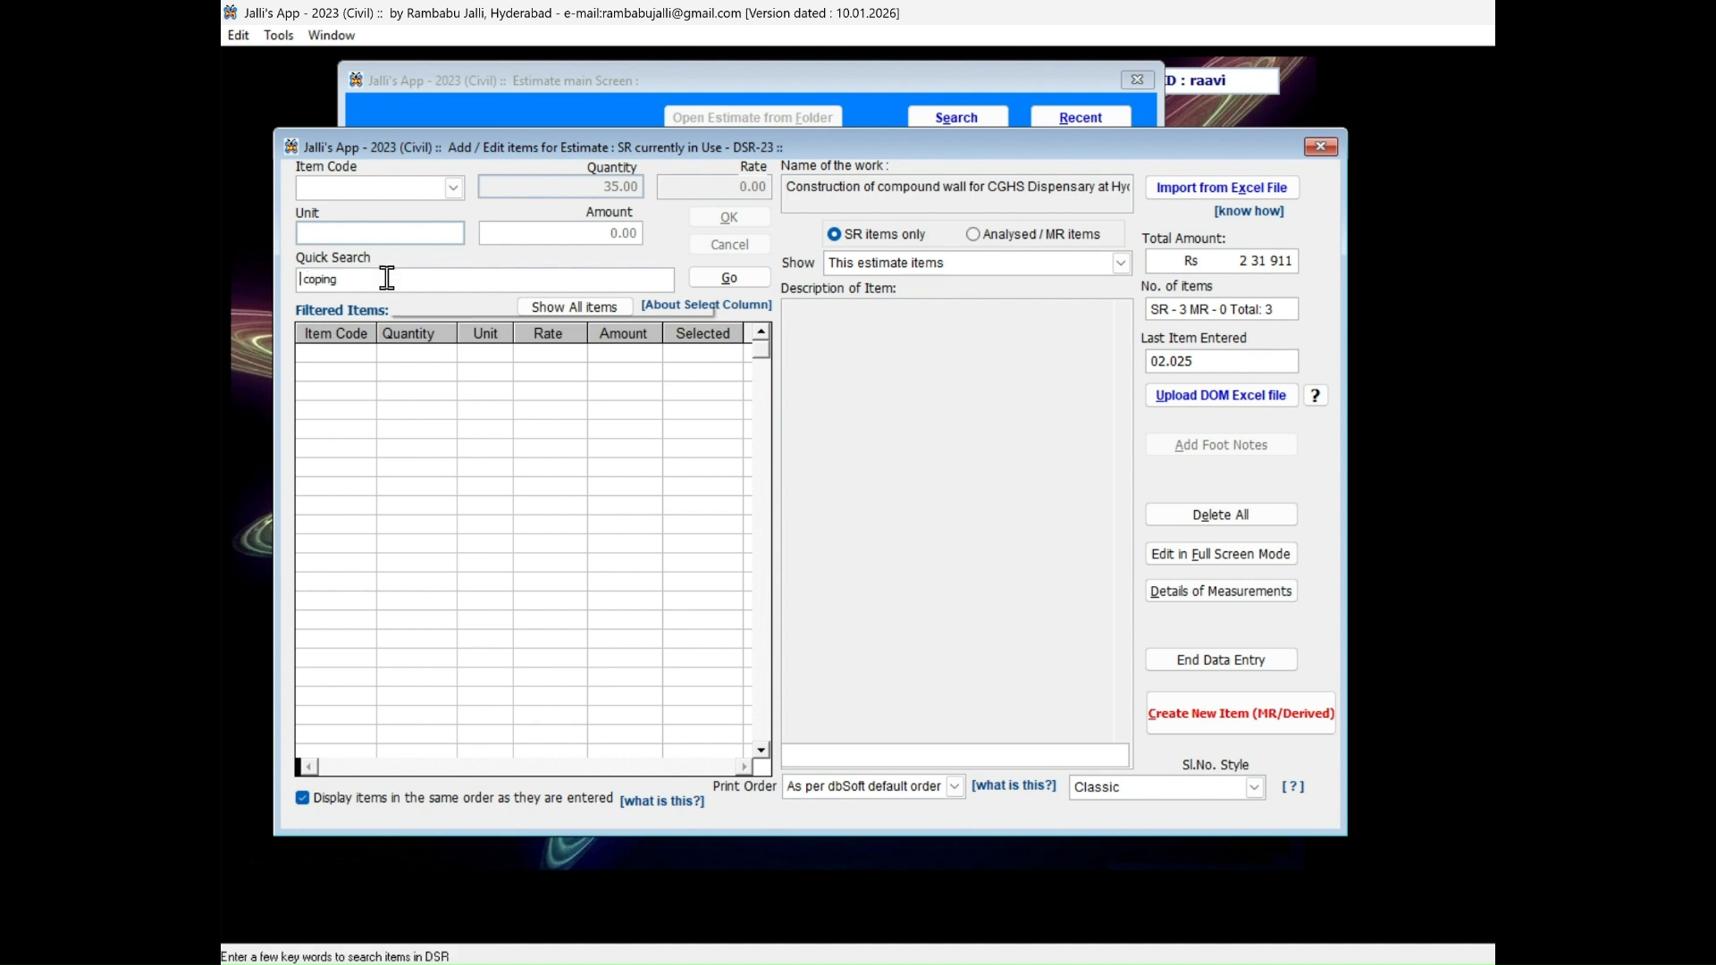
pyautogui.press('Return')
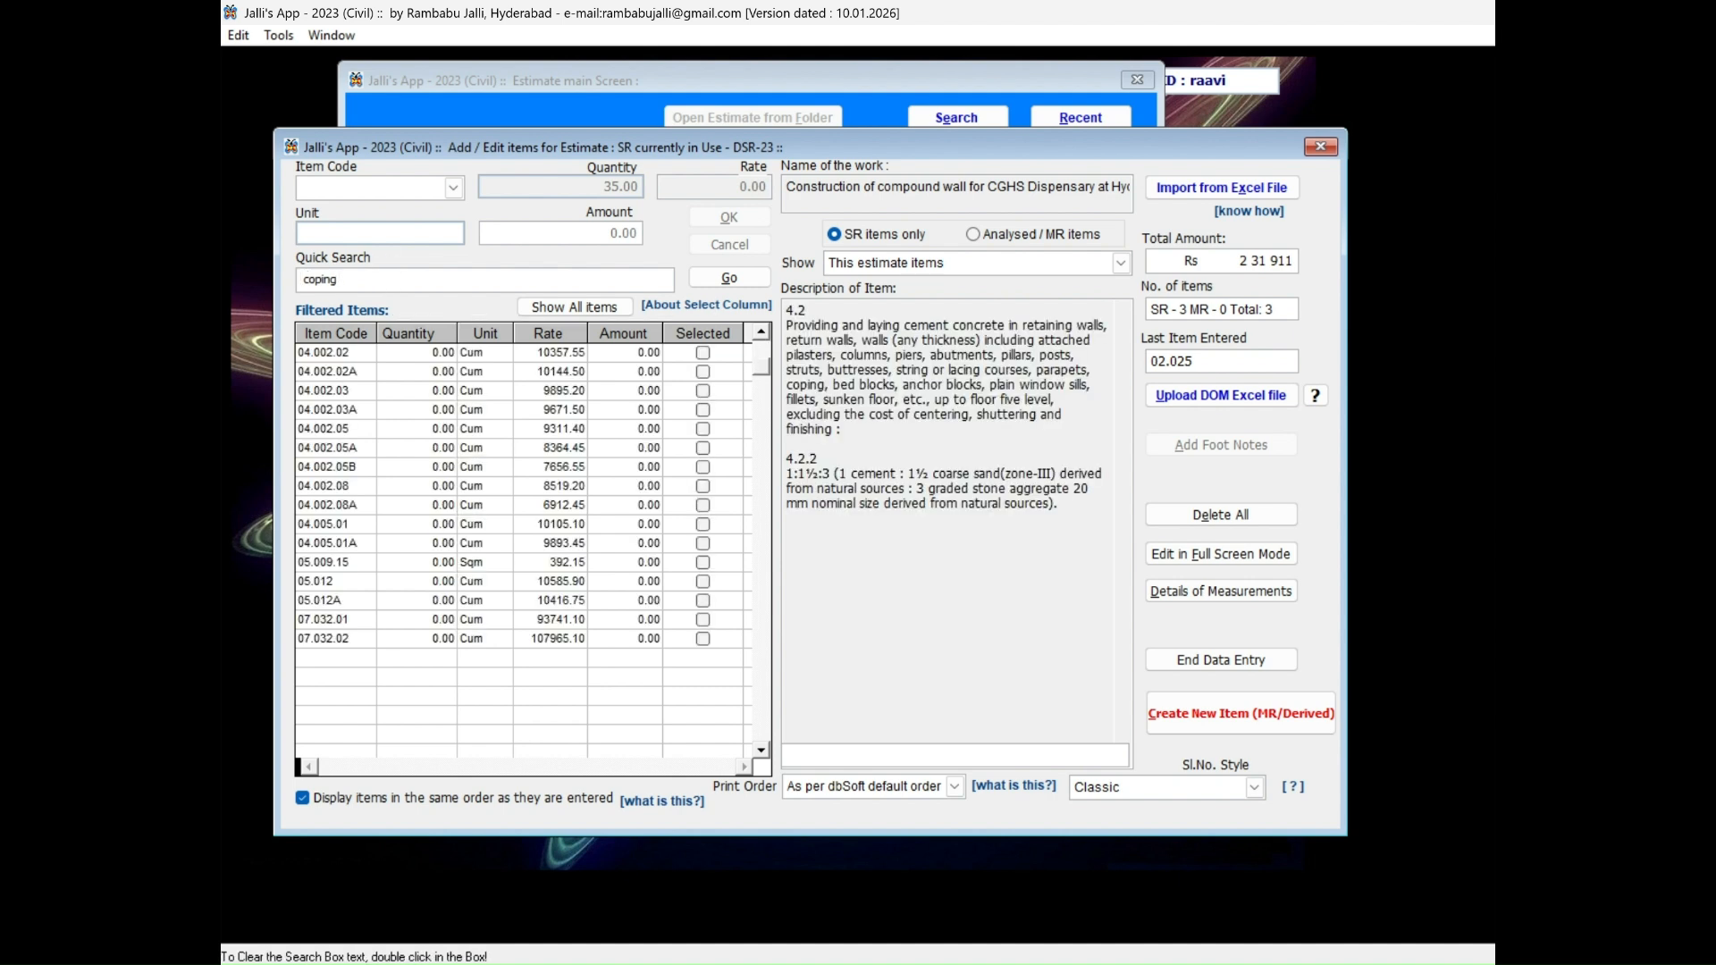
# Narrow the SR item search to "coping bed" and examine the description of item 4.2.2.
pyautogui.write('bed')
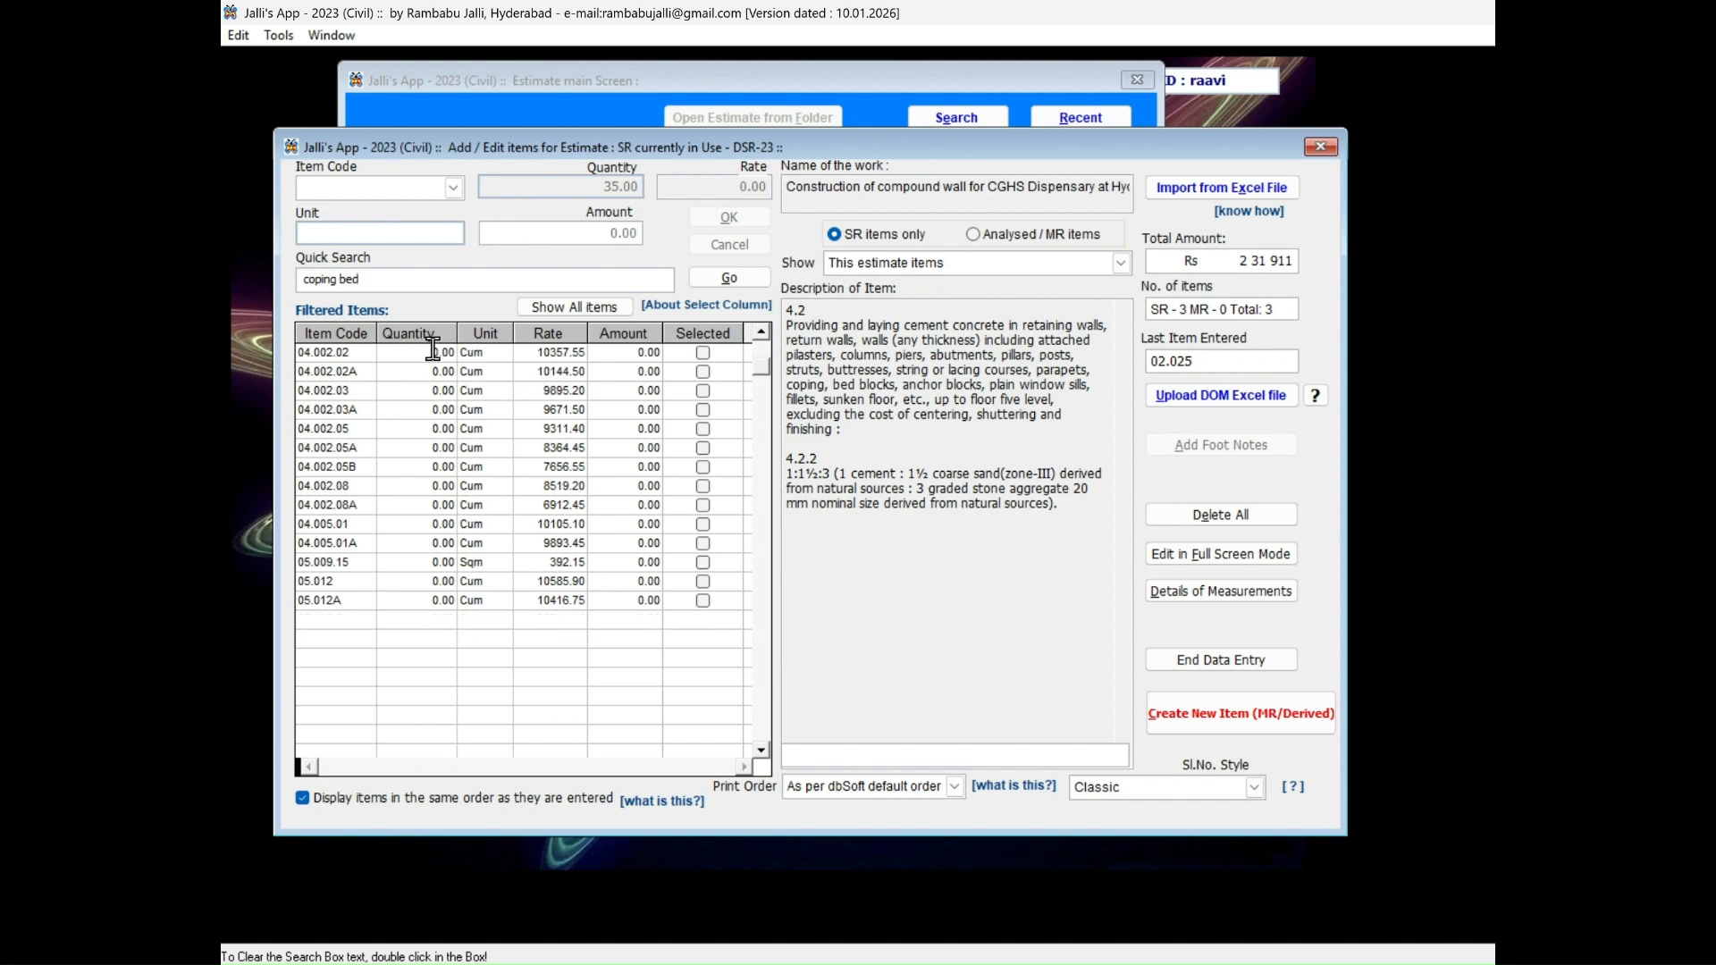
pyautogui.click(433, 352)
pyautogui.press('Down')
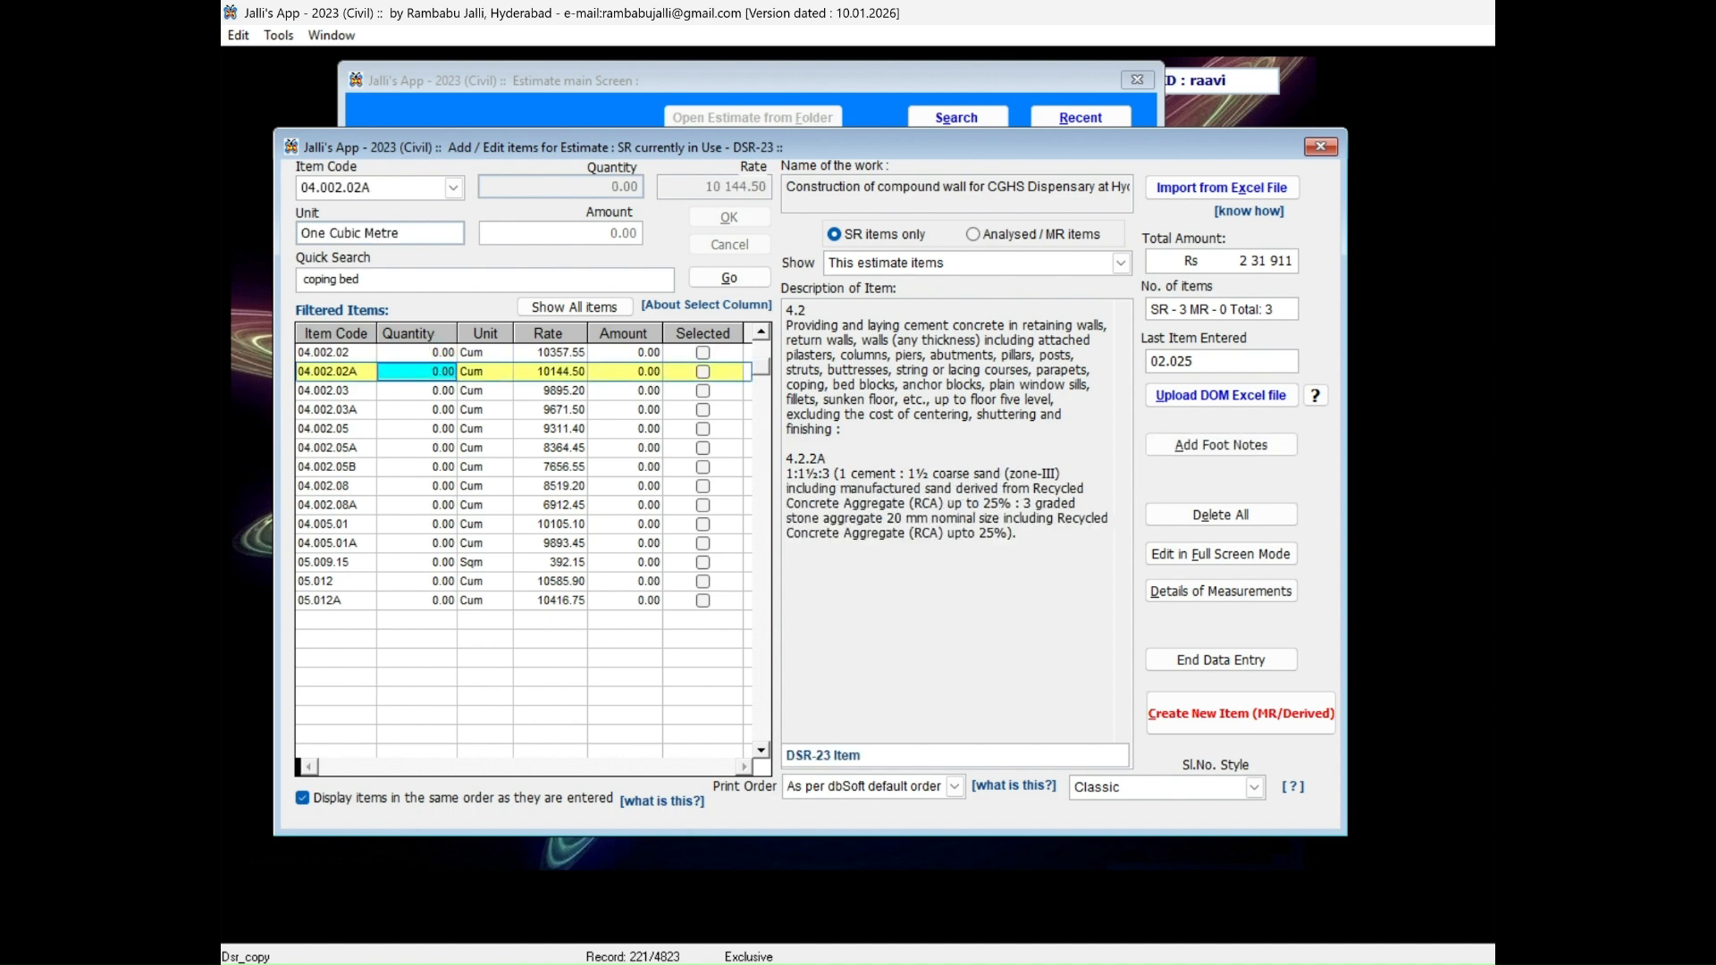
pyautogui.press('Up')
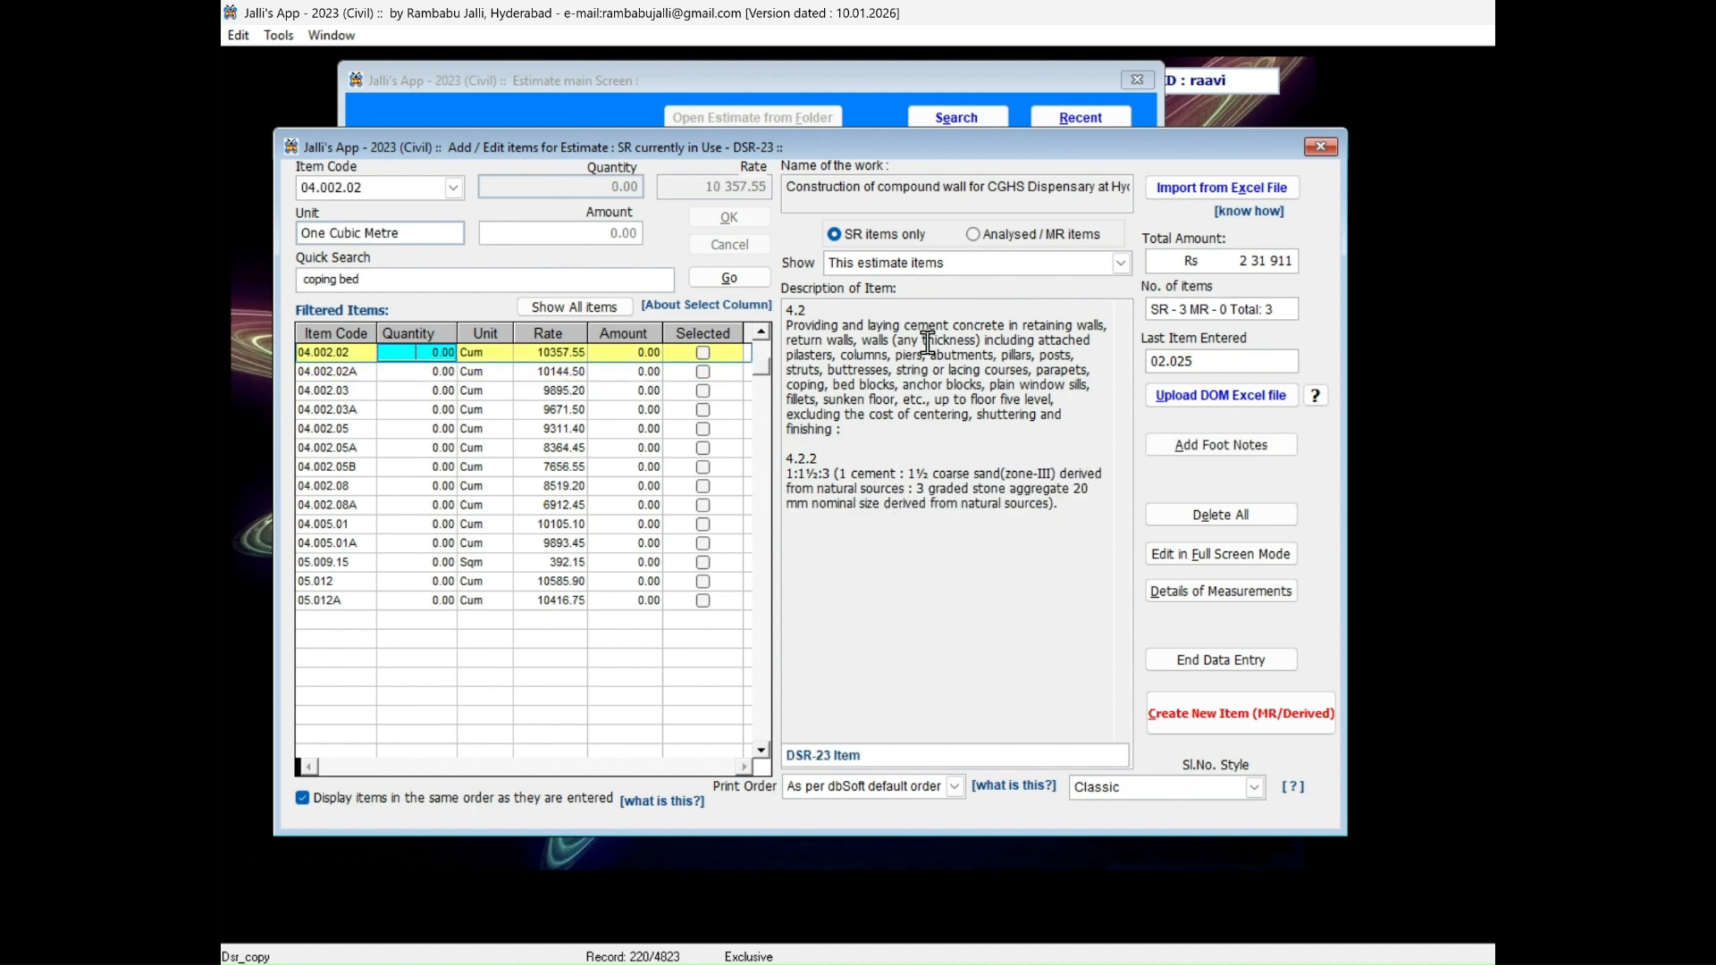
pyautogui.tripleClick(813, 384)
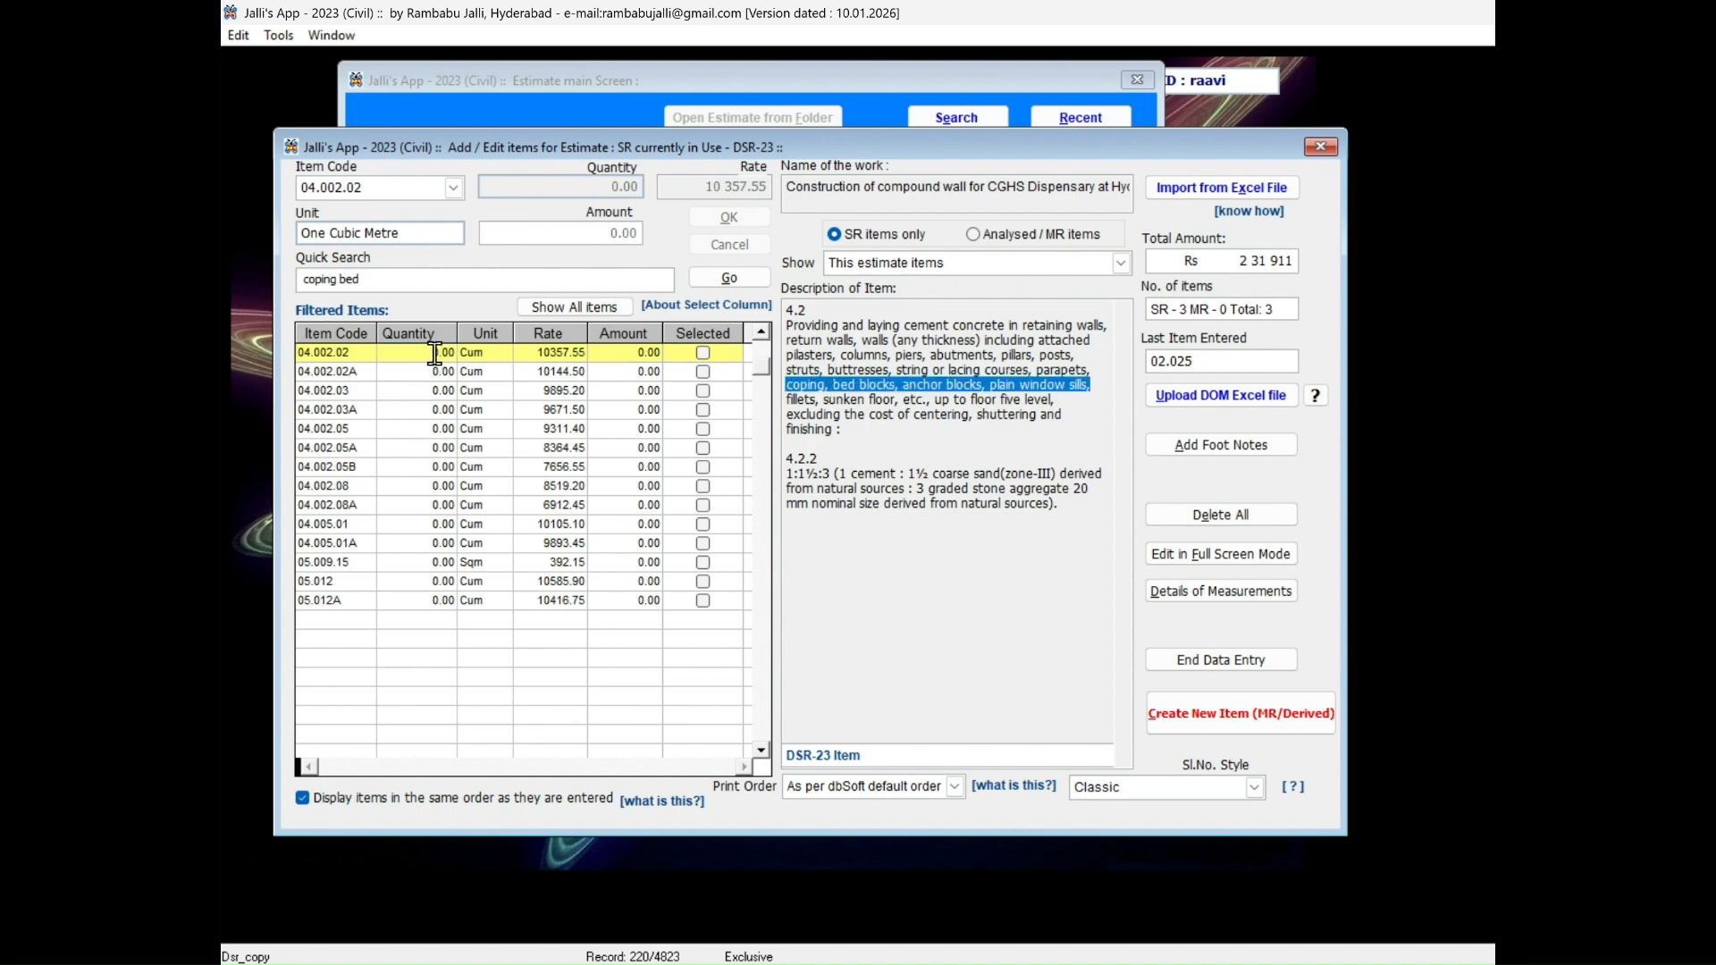
# Add SR item 4.2.2, cement concrete in coping and bed blocks, to the estimate with a quantity of 2.5.
pyautogui.click(435, 353)
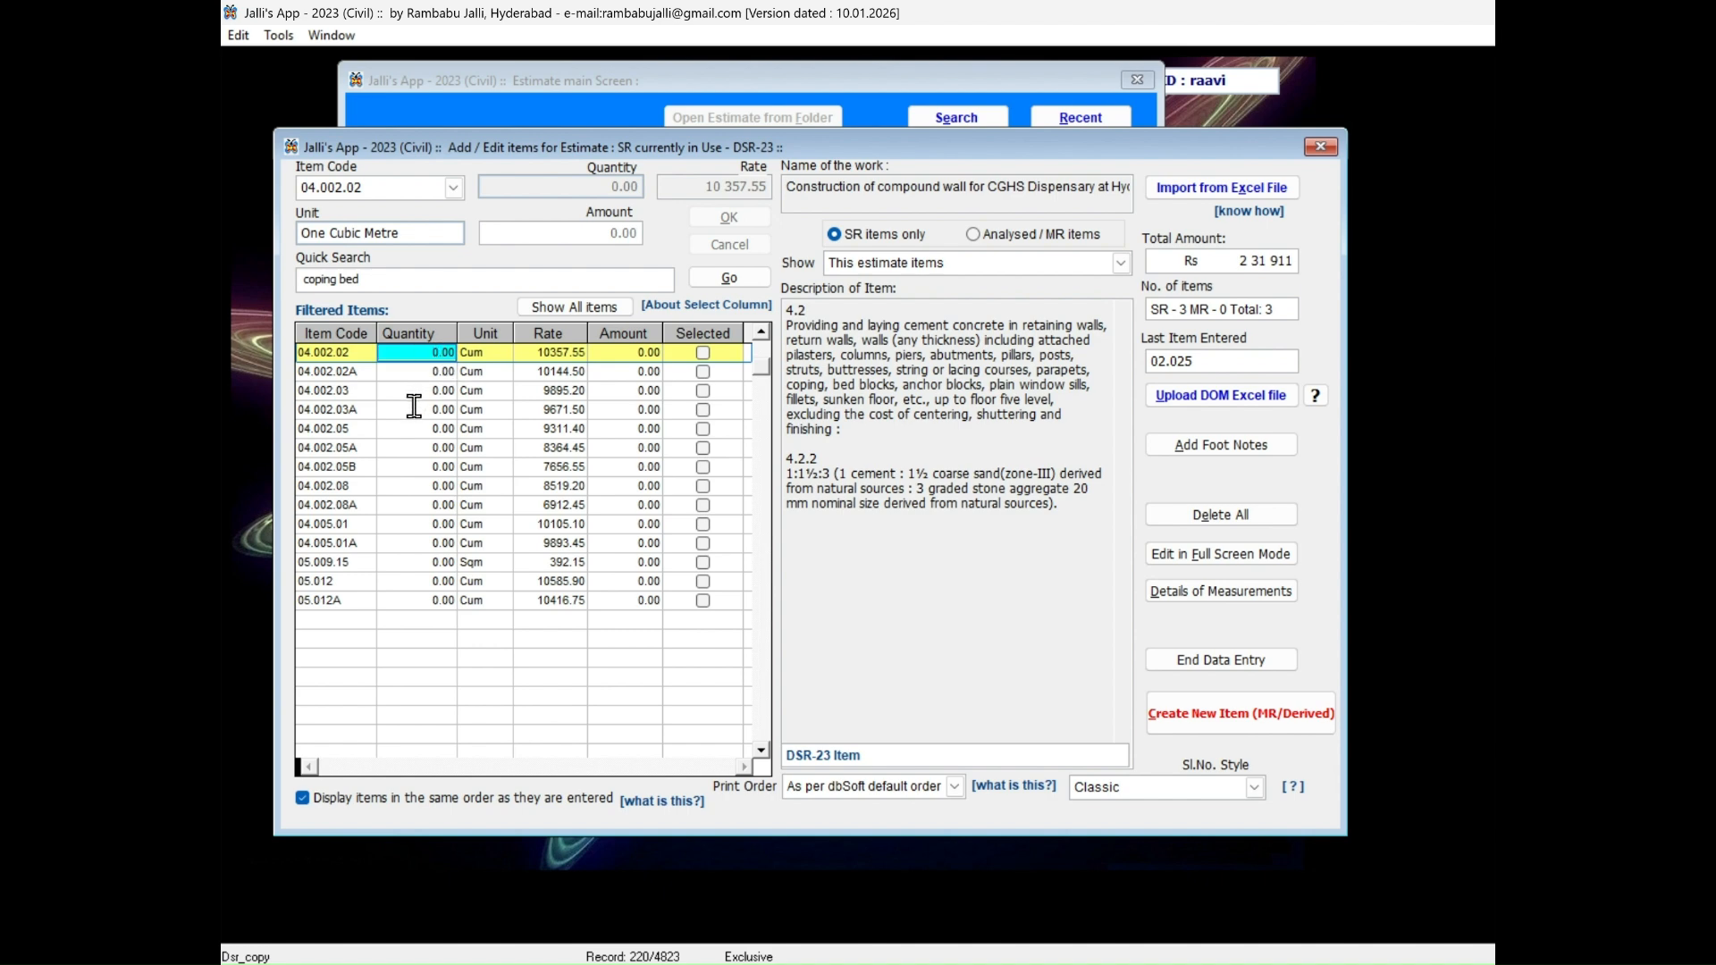
pyautogui.write('2')
pyautogui.write('.5')
pyautogui.press('Return')
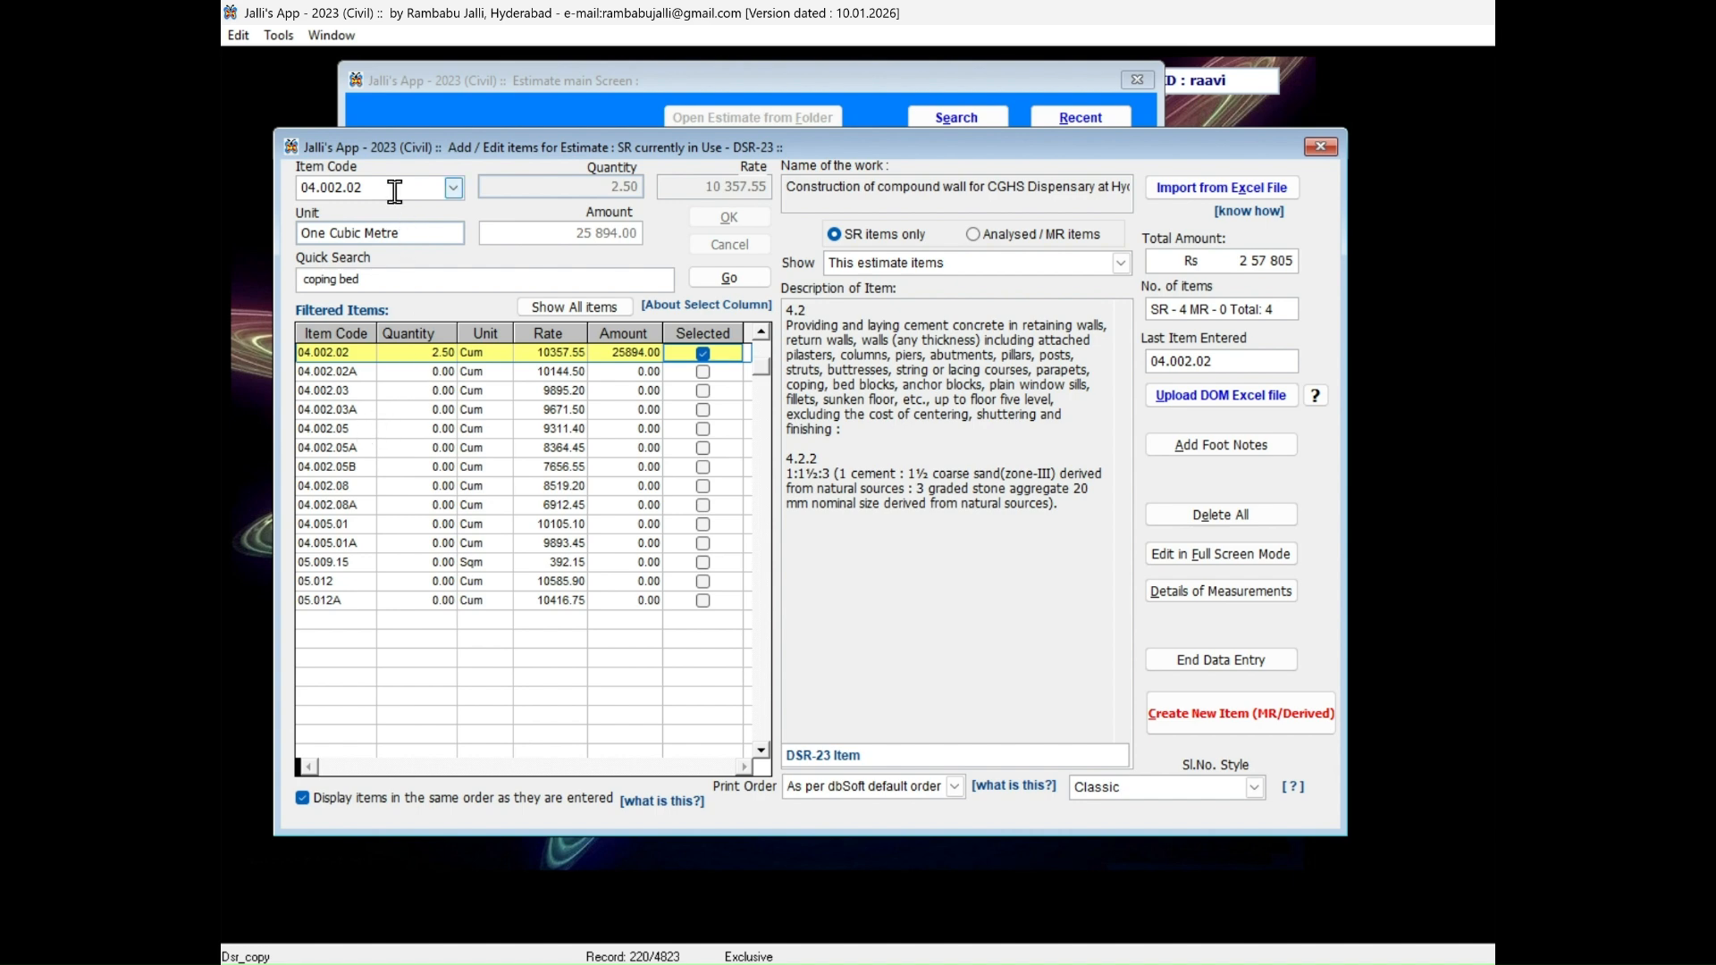
# Add SR item 5.1.2, reinforced cement concrete up to plinth level, by its item code with a quantity of 3.
pyautogui.click(392, 190)
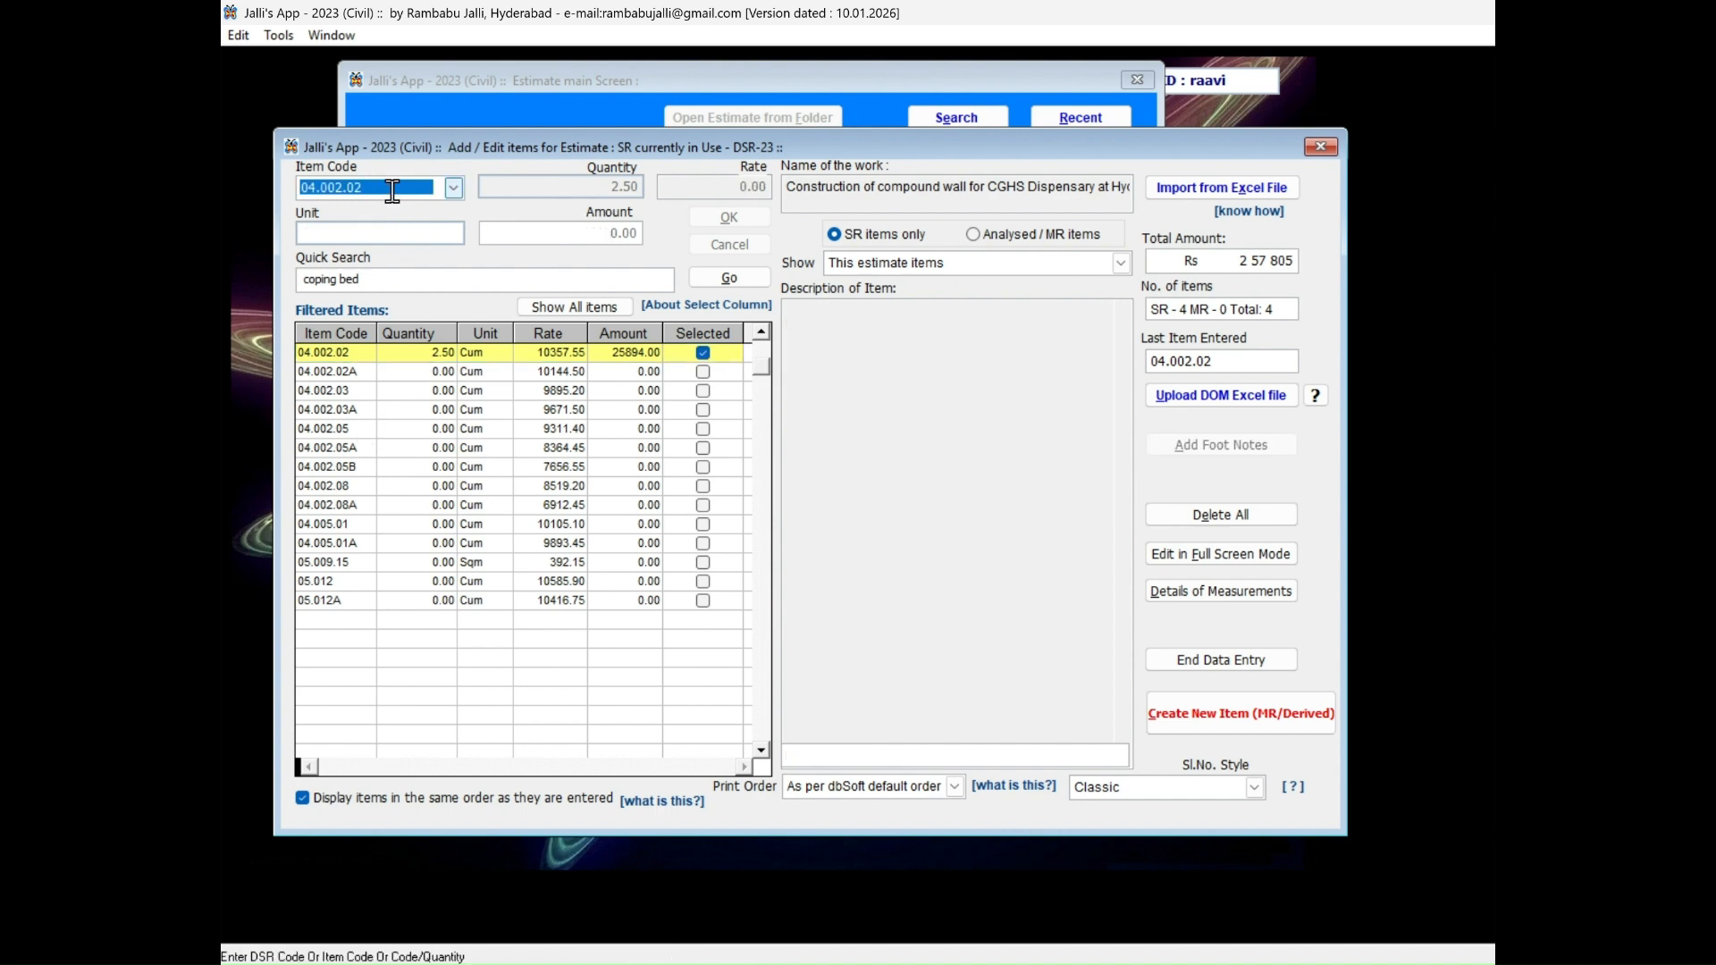
pyautogui.write('5.1.2')
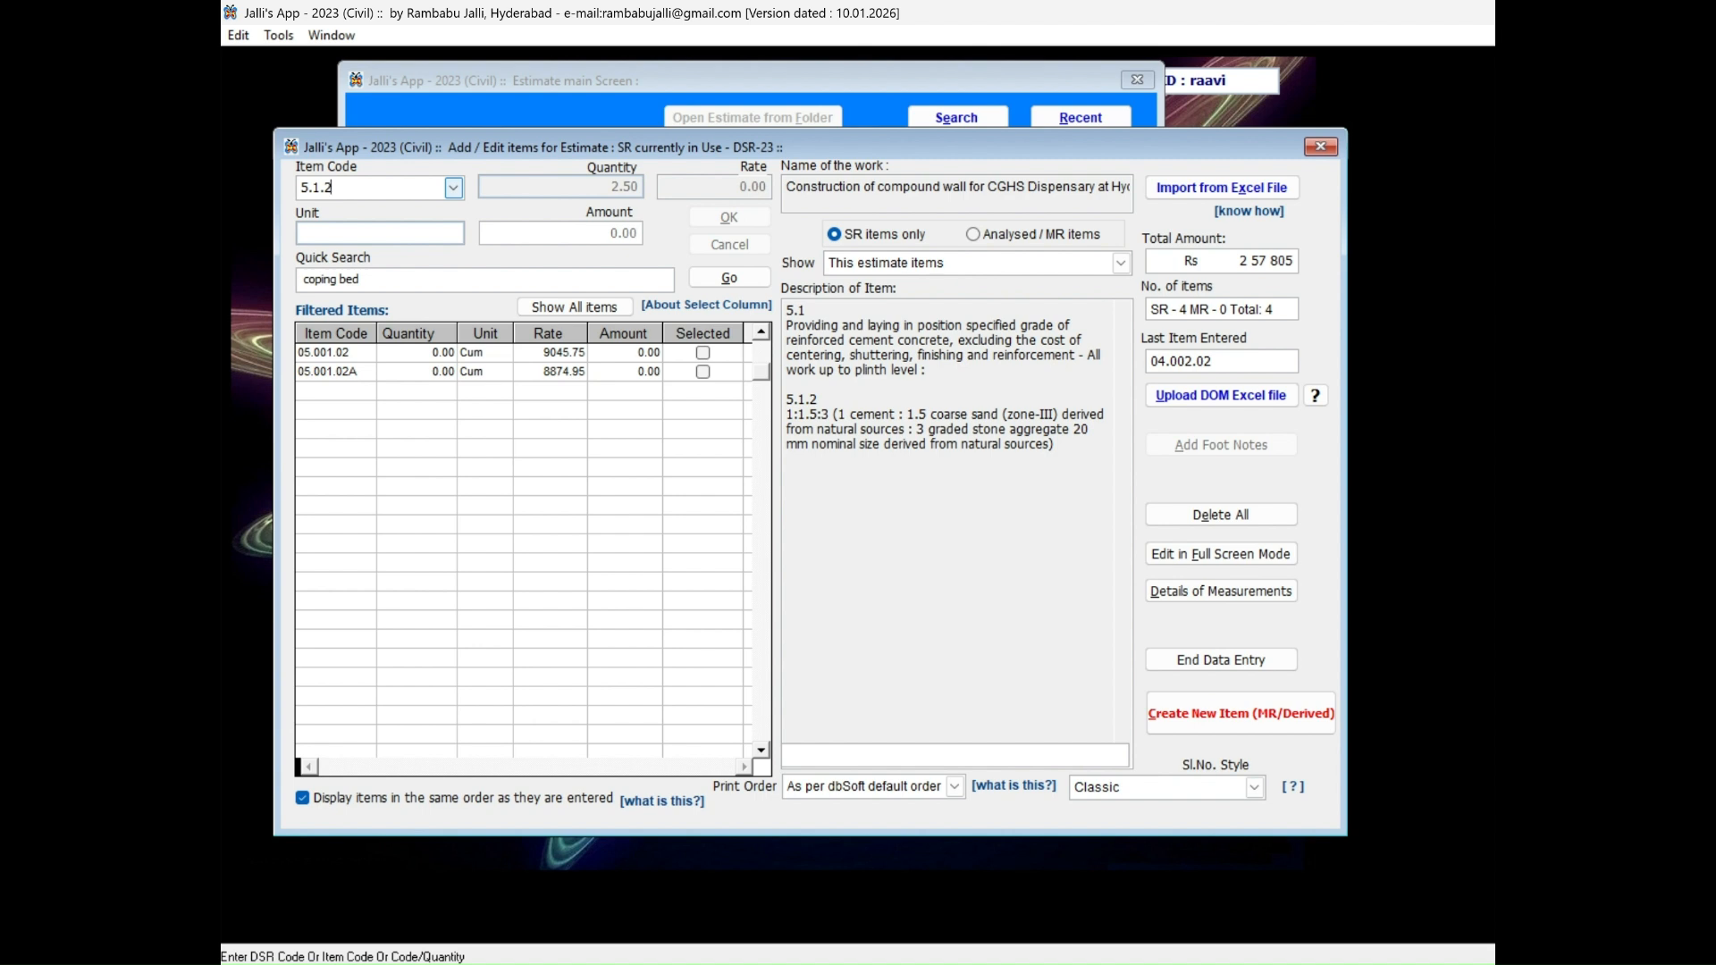
pyautogui.write('/')
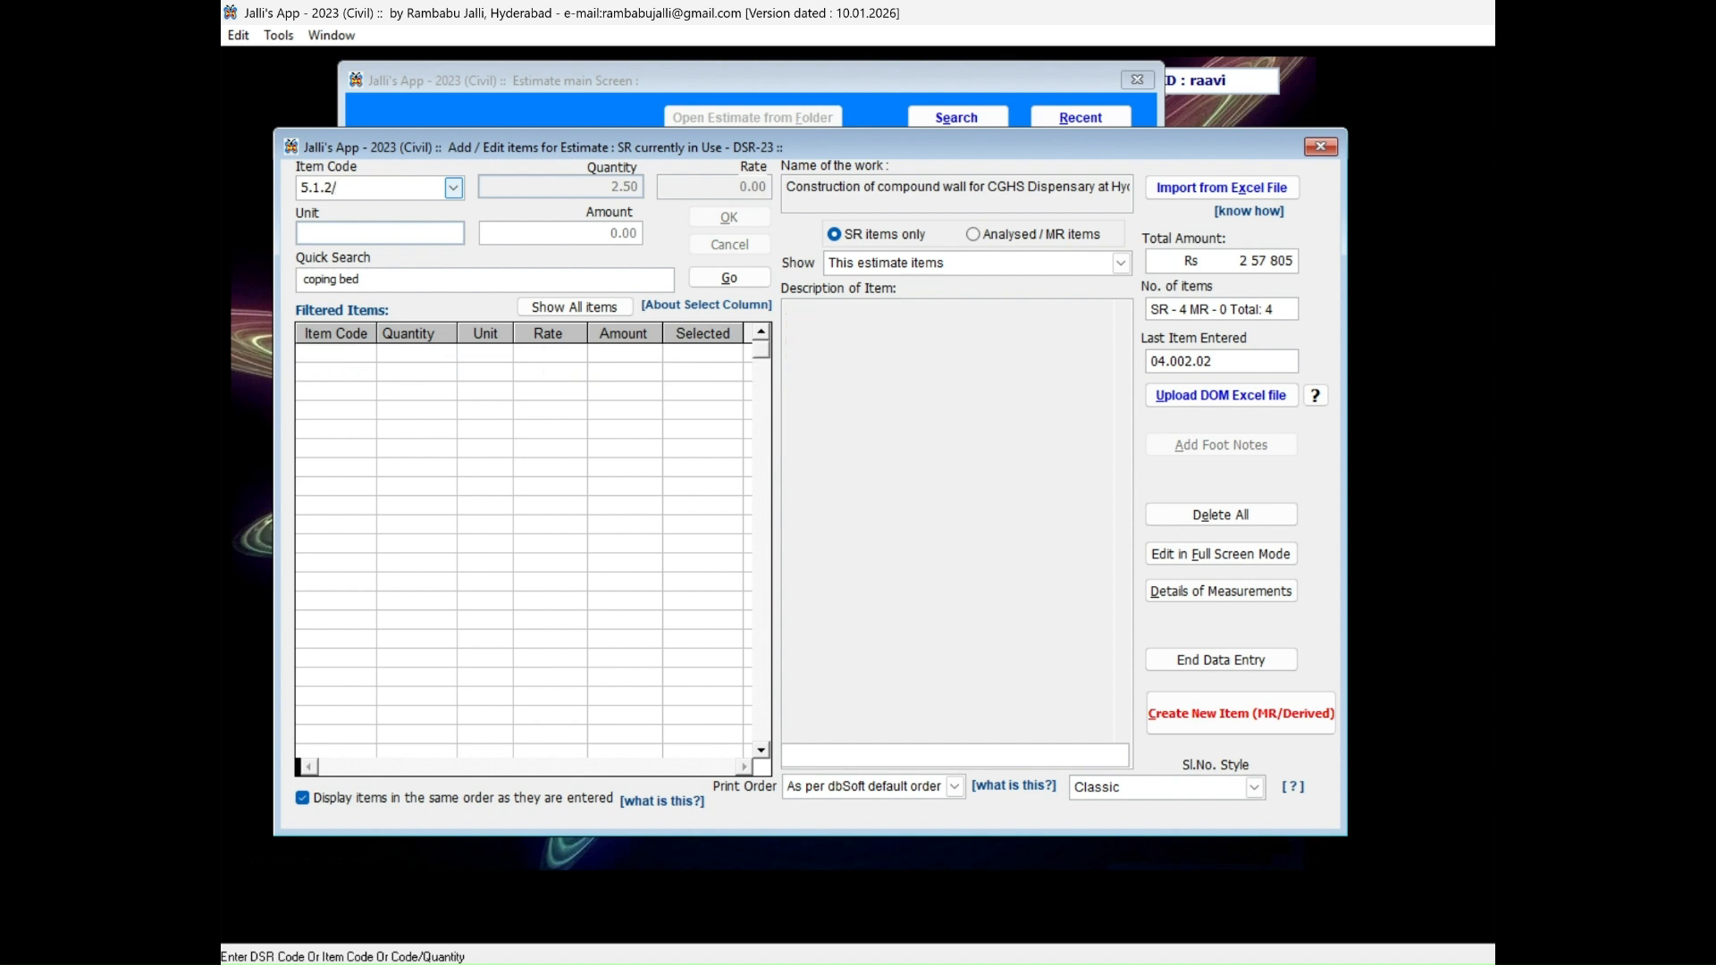
pyautogui.write('3')
pyautogui.press('Return')
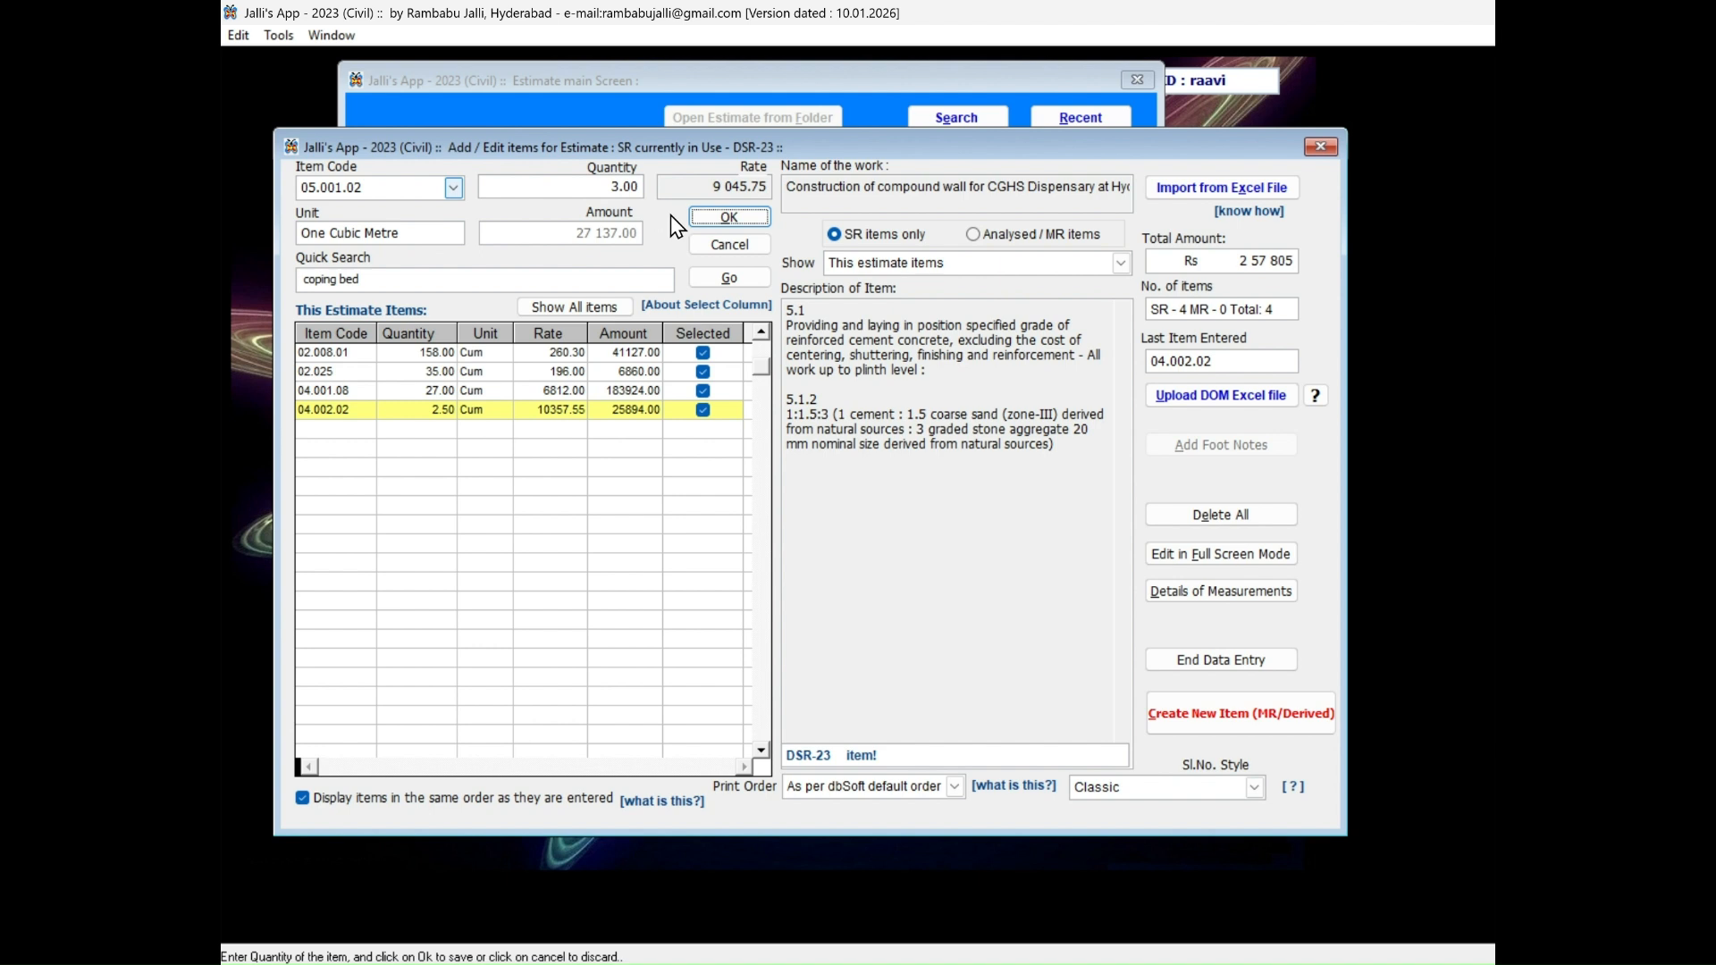
pyautogui.click(719, 223)
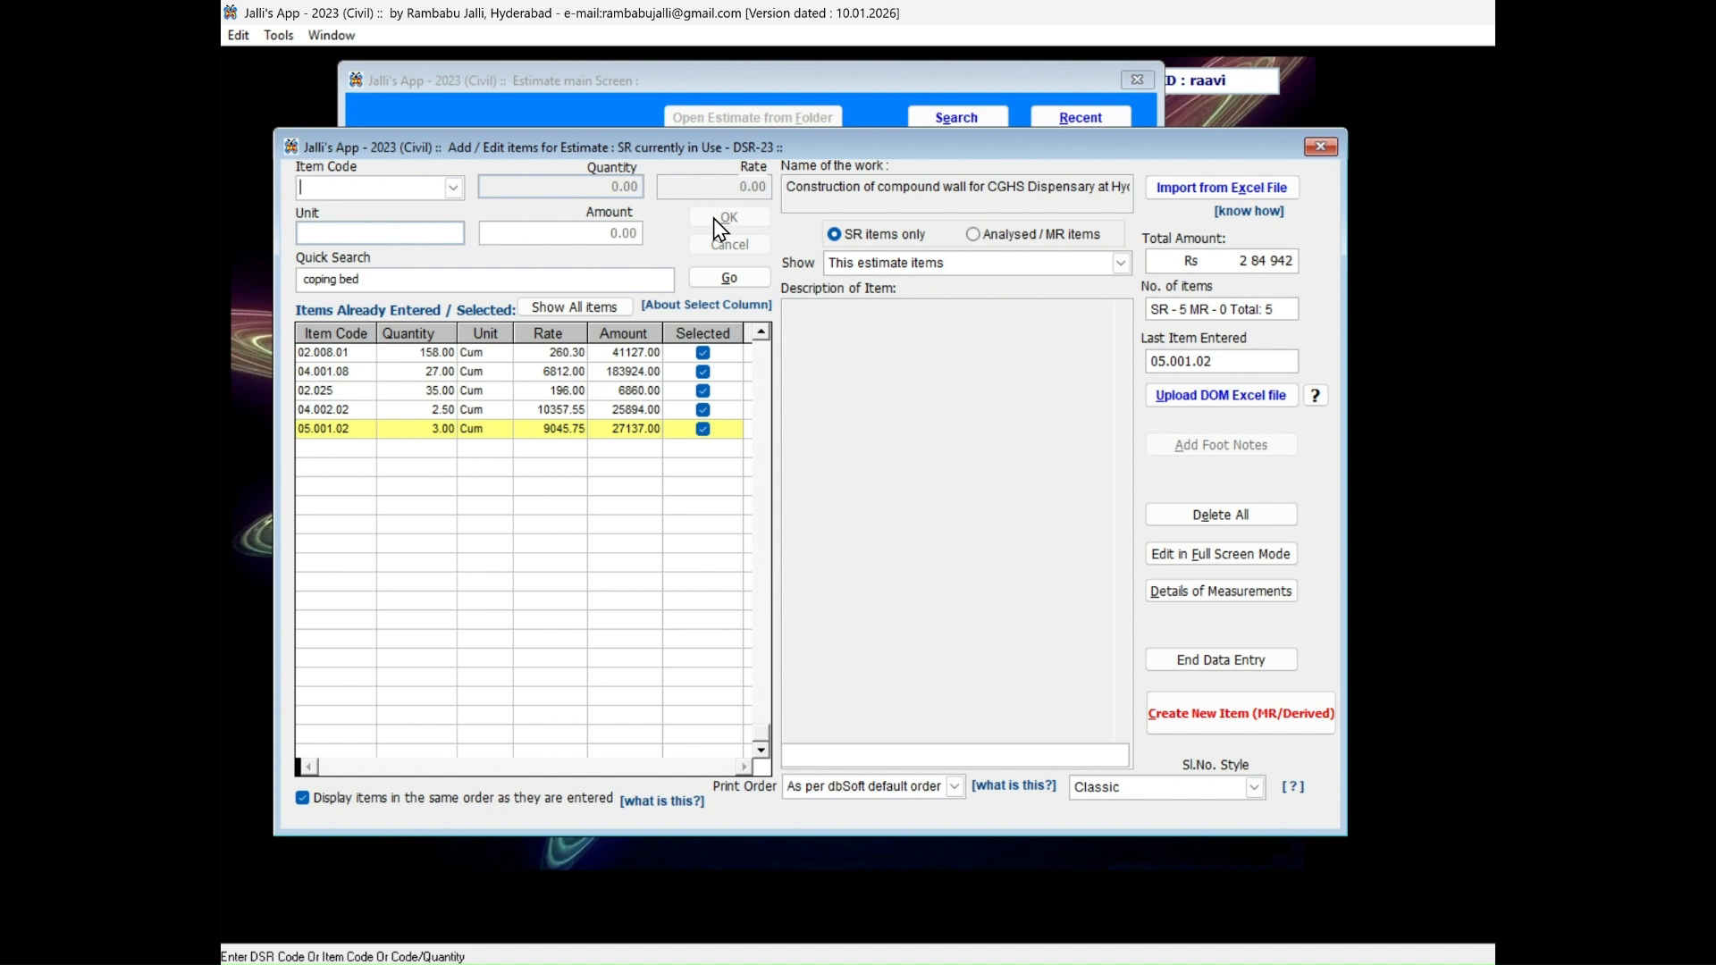
# Replace the previous keywords and search the SR items for "brick found 7.5".
pyautogui.doubleClick(505, 279)
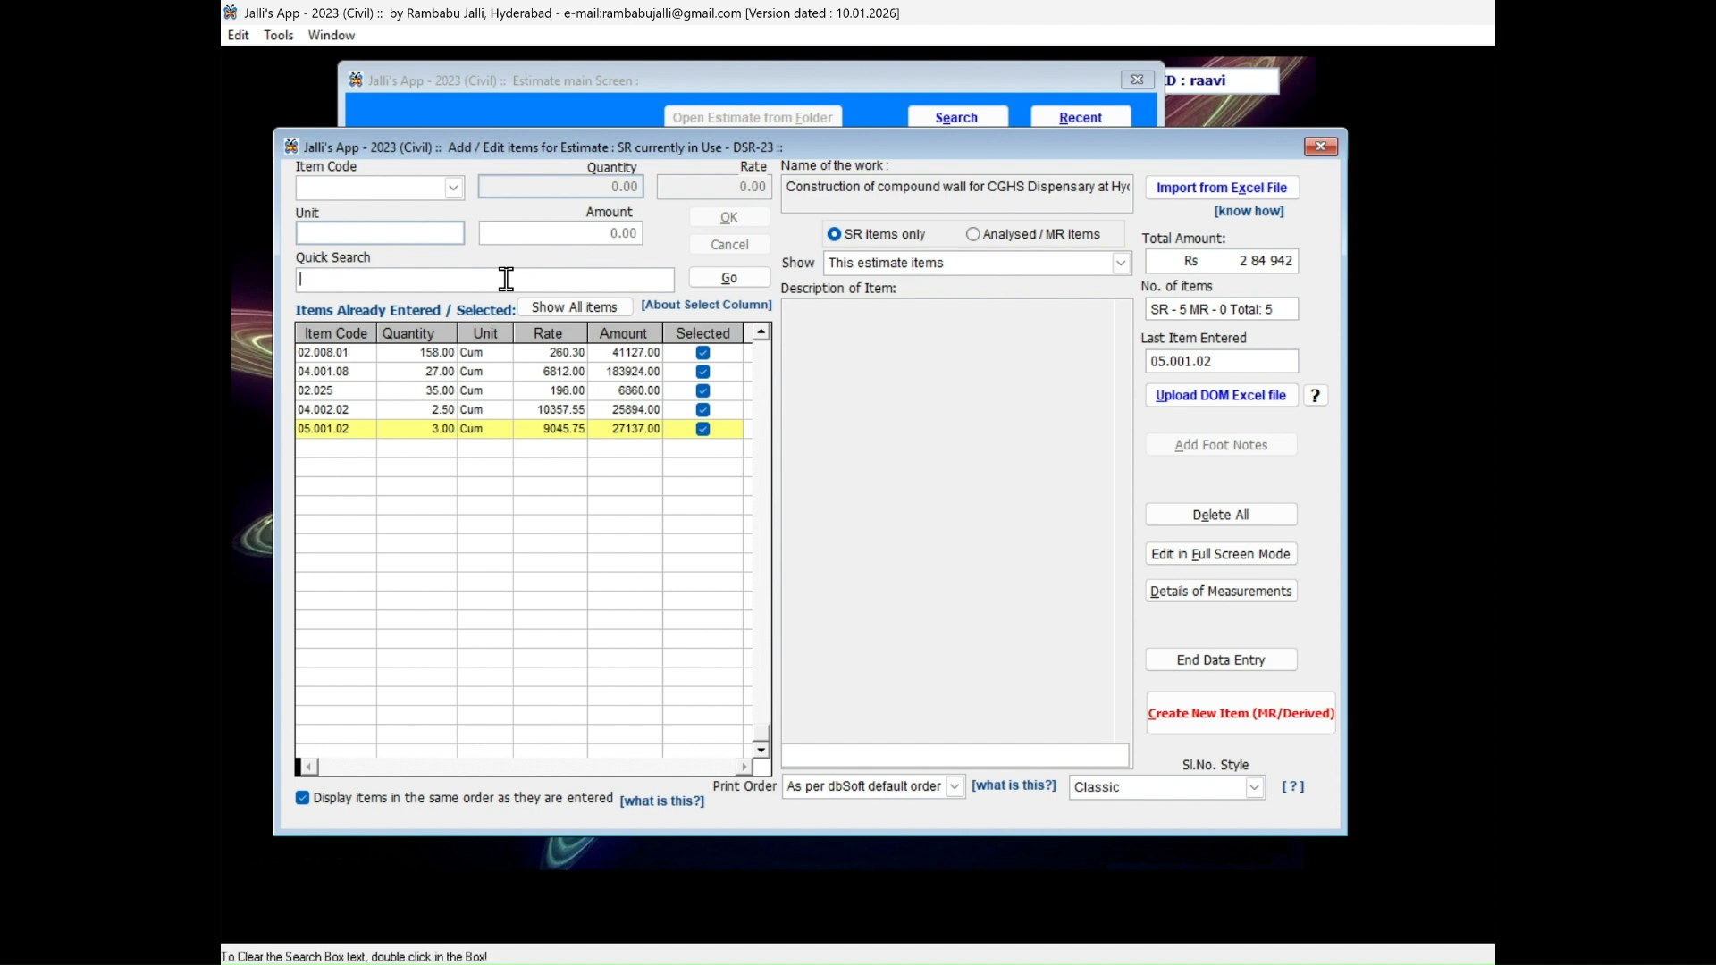
pyautogui.write('brick')
pyautogui.press('Return')
pyautogui.write('found')
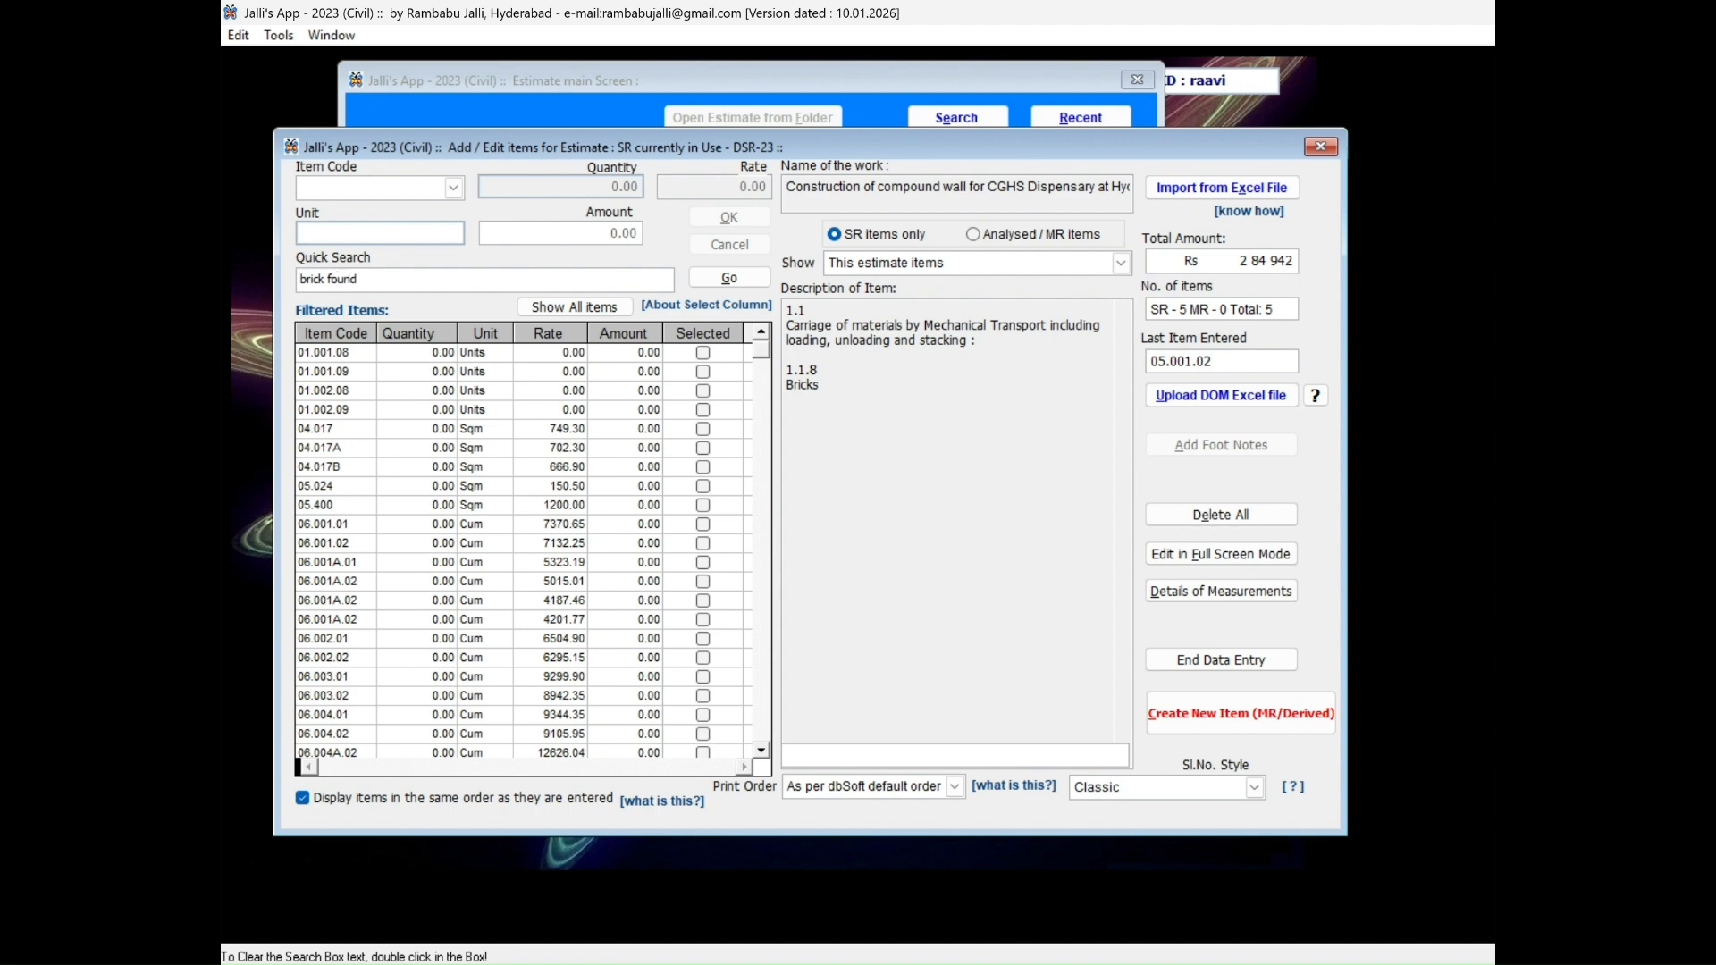
pyautogui.press('Return')
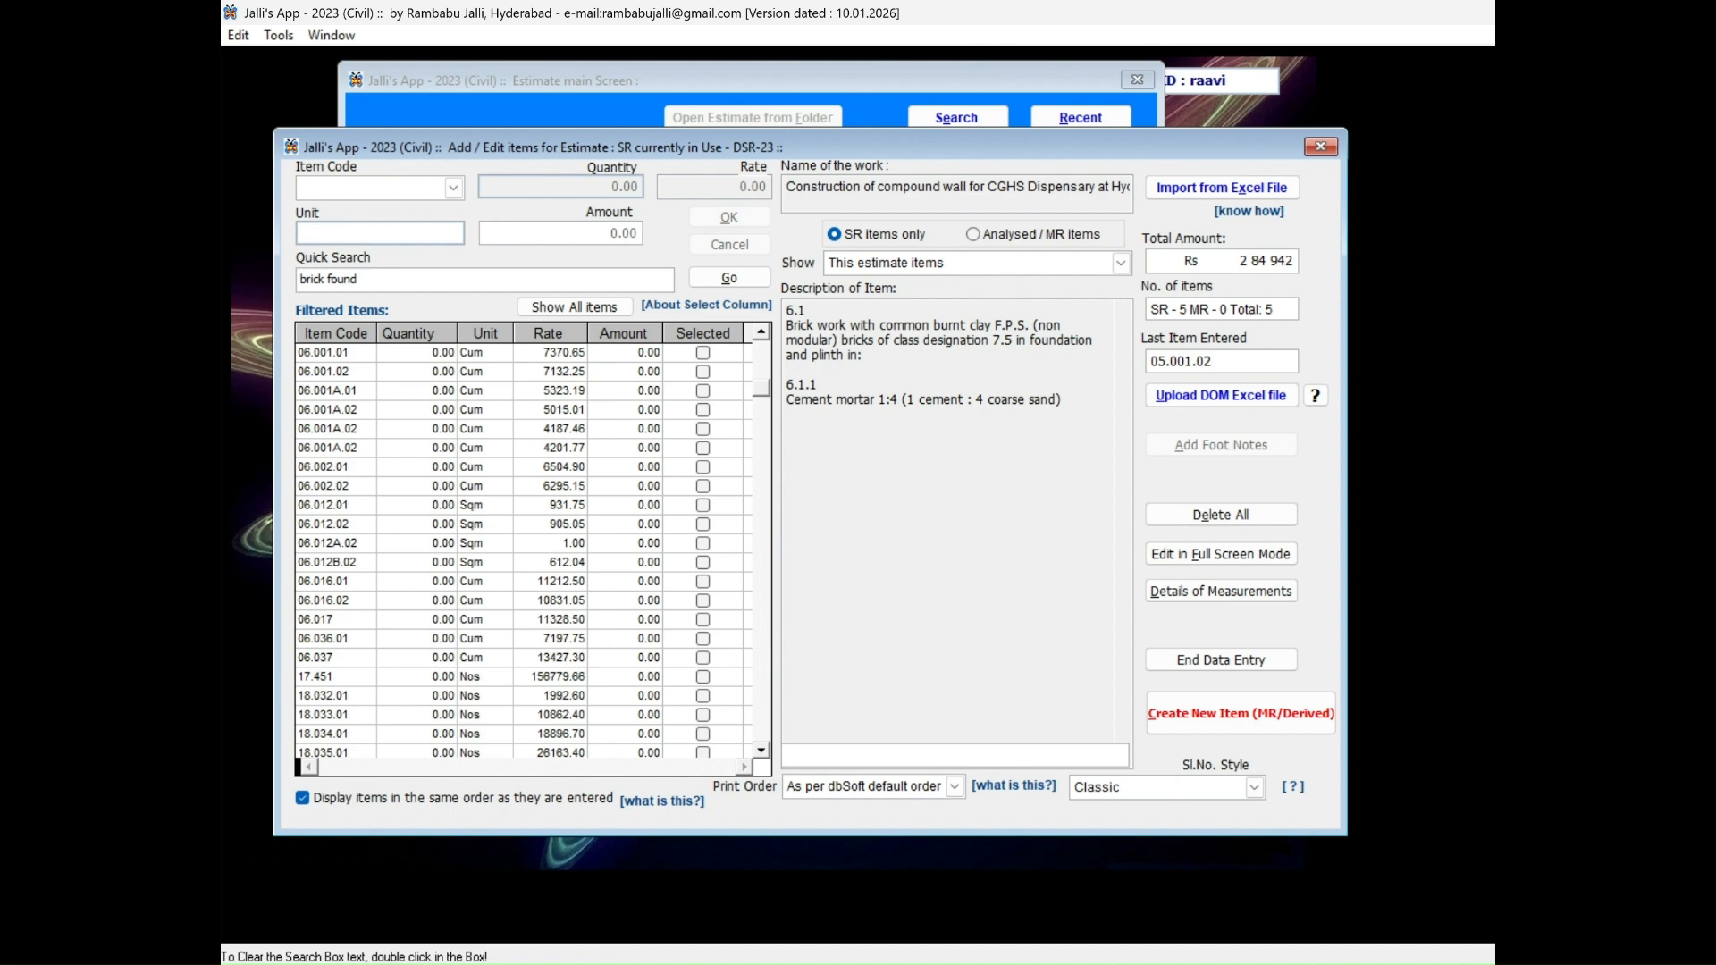
pyautogui.write('7.5')
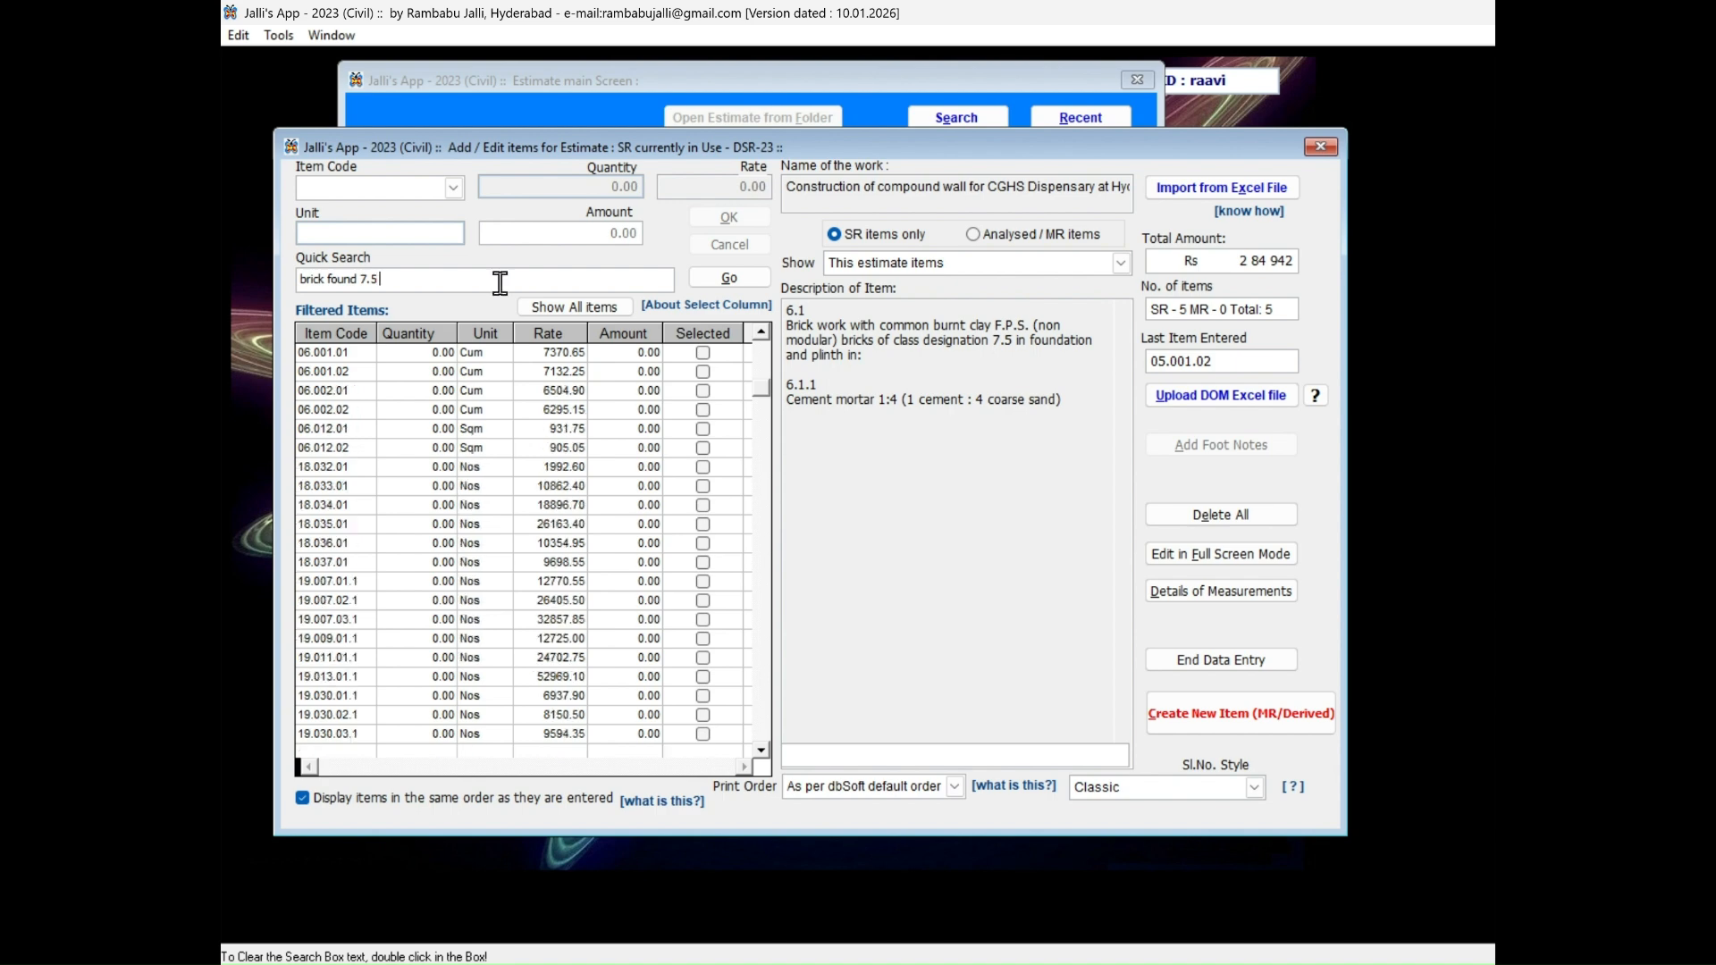
# Add SR item 6.1.2, foundation brick work in 1:6 cement mortar, with a quantity of 35.
pyautogui.click(435, 351)
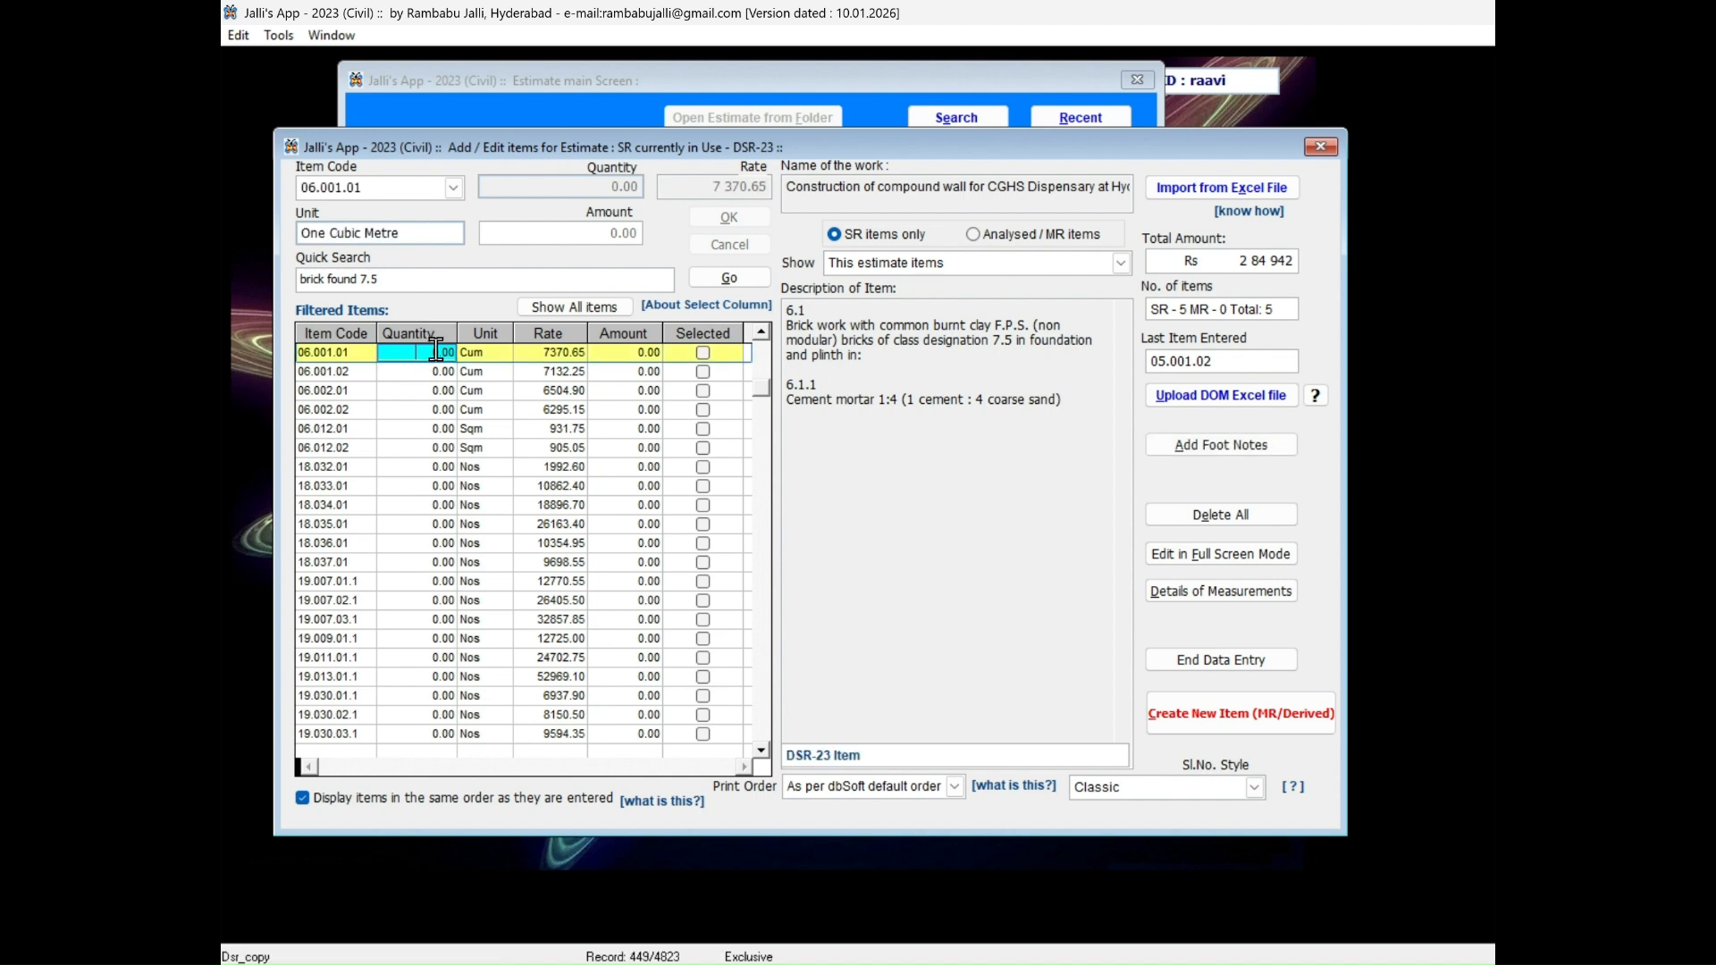
pyautogui.press('Down')
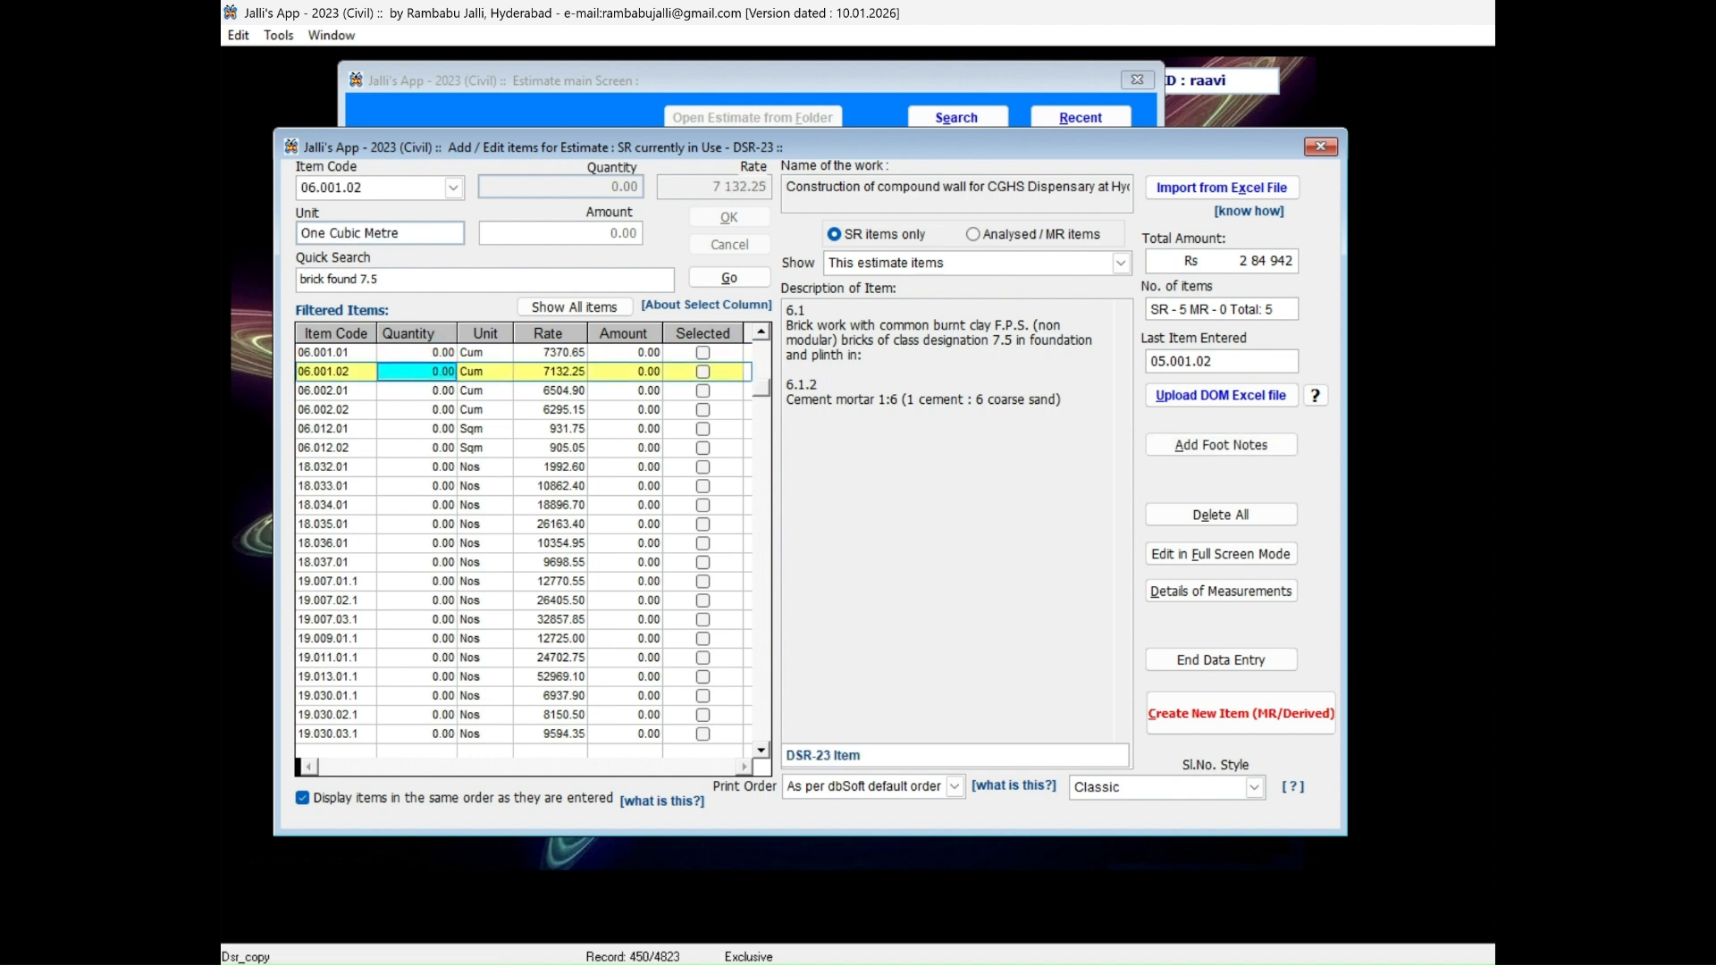
pyautogui.write('35')
pyautogui.press('Return')
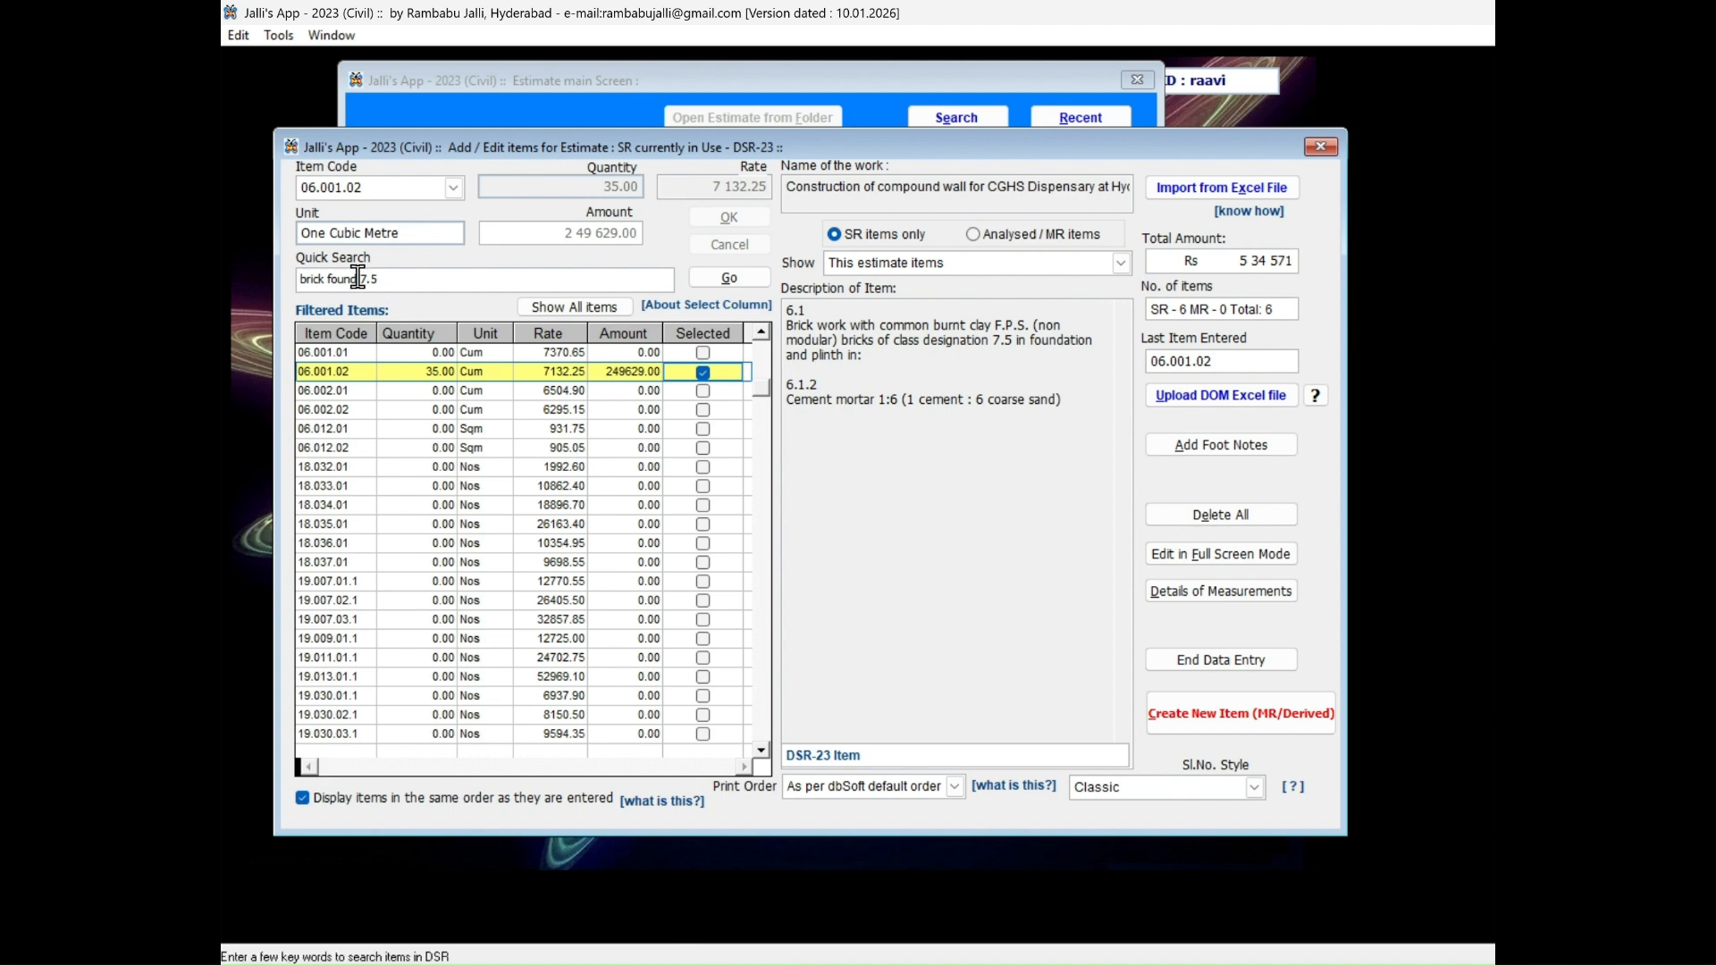
# Change the middle search keyword so the SR items are filtered by "brick super 7.5".
pyautogui.click(357, 279)
pyautogui.press('BackSpace')
pyautogui.press('BackSpace')
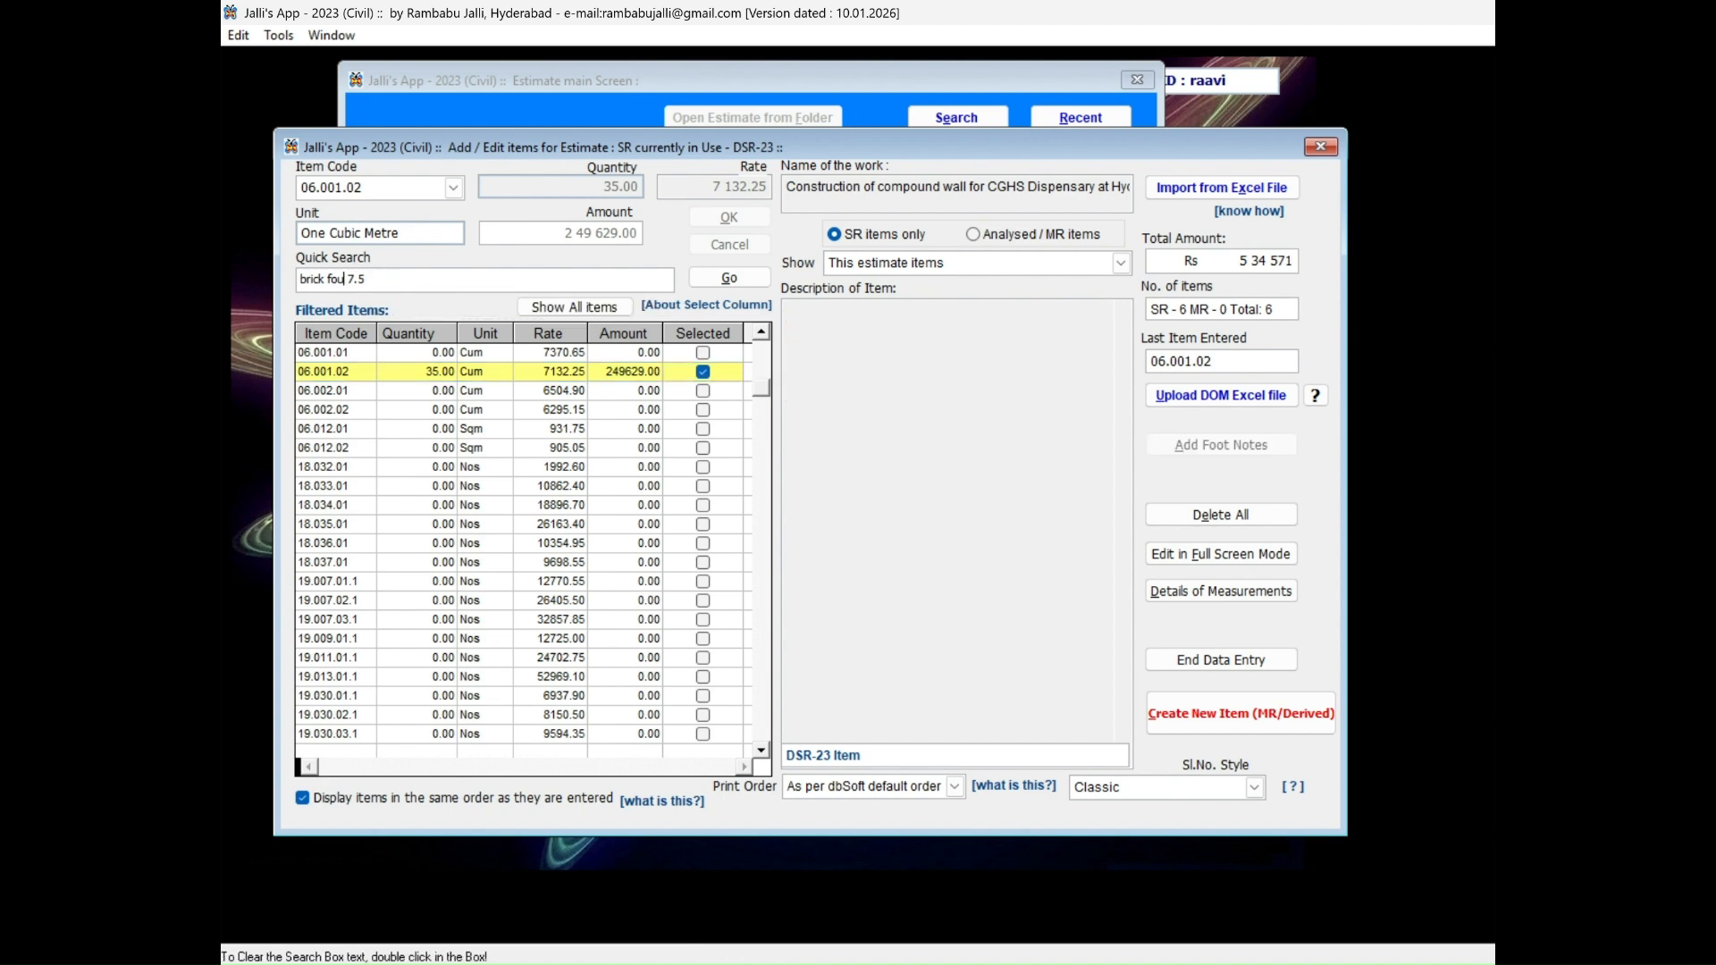
pyautogui.press('BackSpace')
pyautogui.press('BackSpace')
pyautogui.press('BackSpace')
pyautogui.press('BackSpace')
pyautogui.write('super')
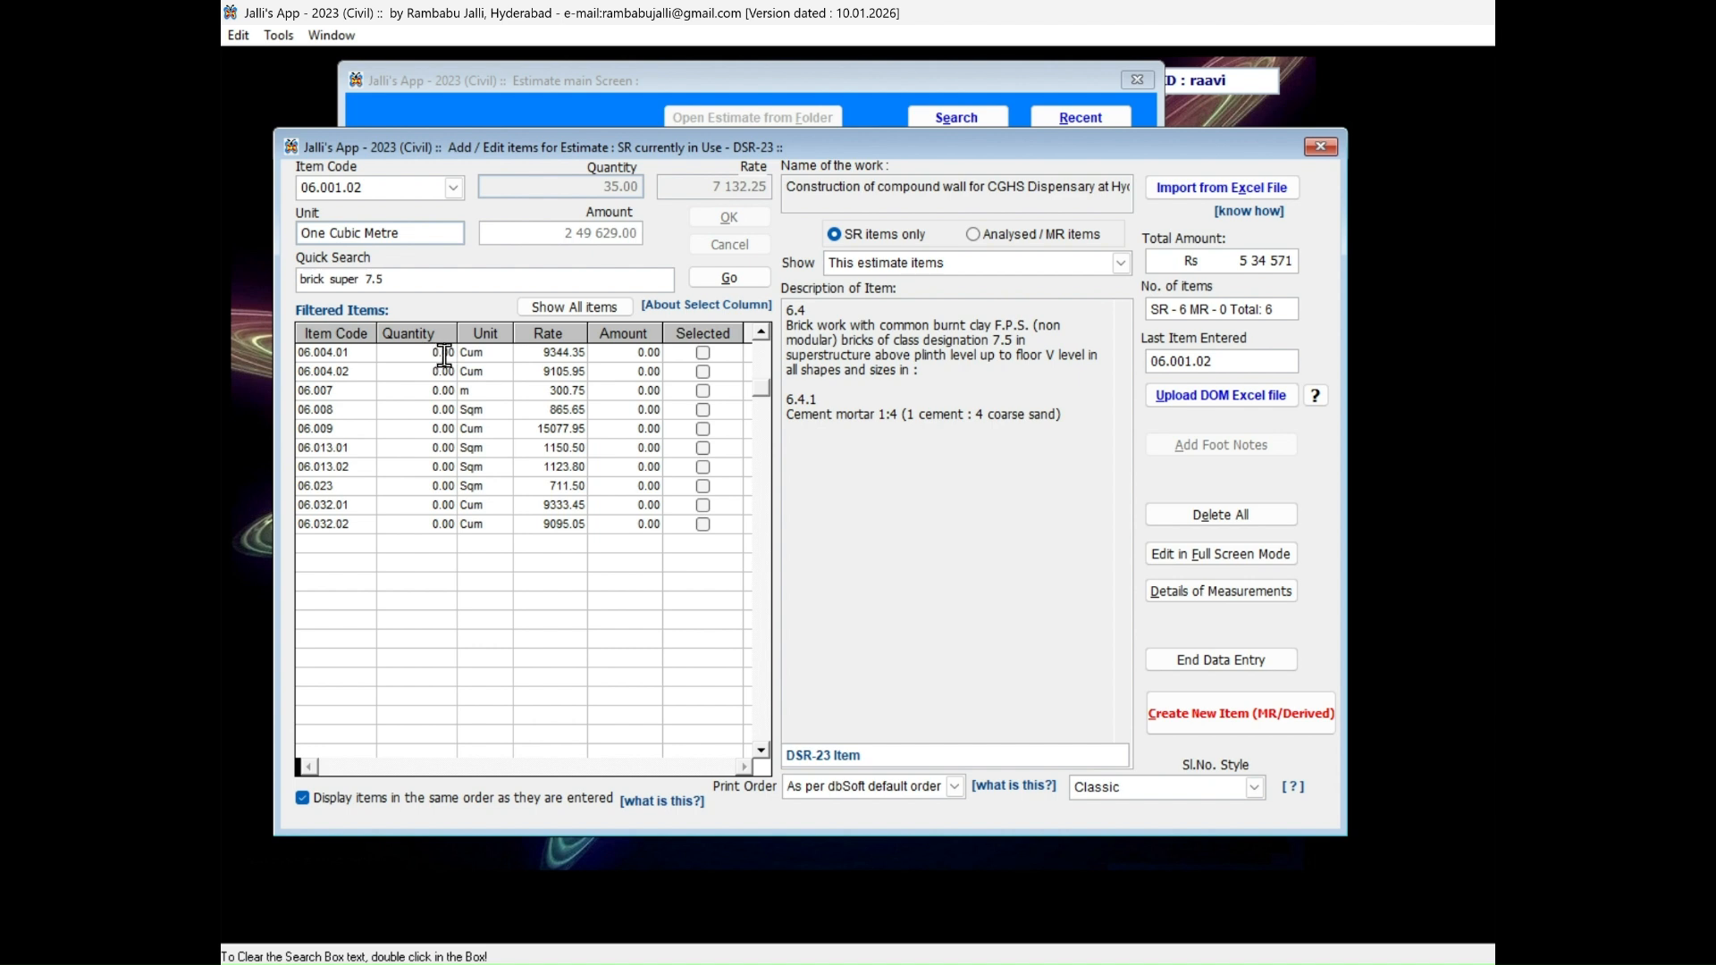
# Add SR item 6.4.2, superstructure brick work in 1:6 cement mortar, with a quantity of 45.
pyautogui.click(444, 354)
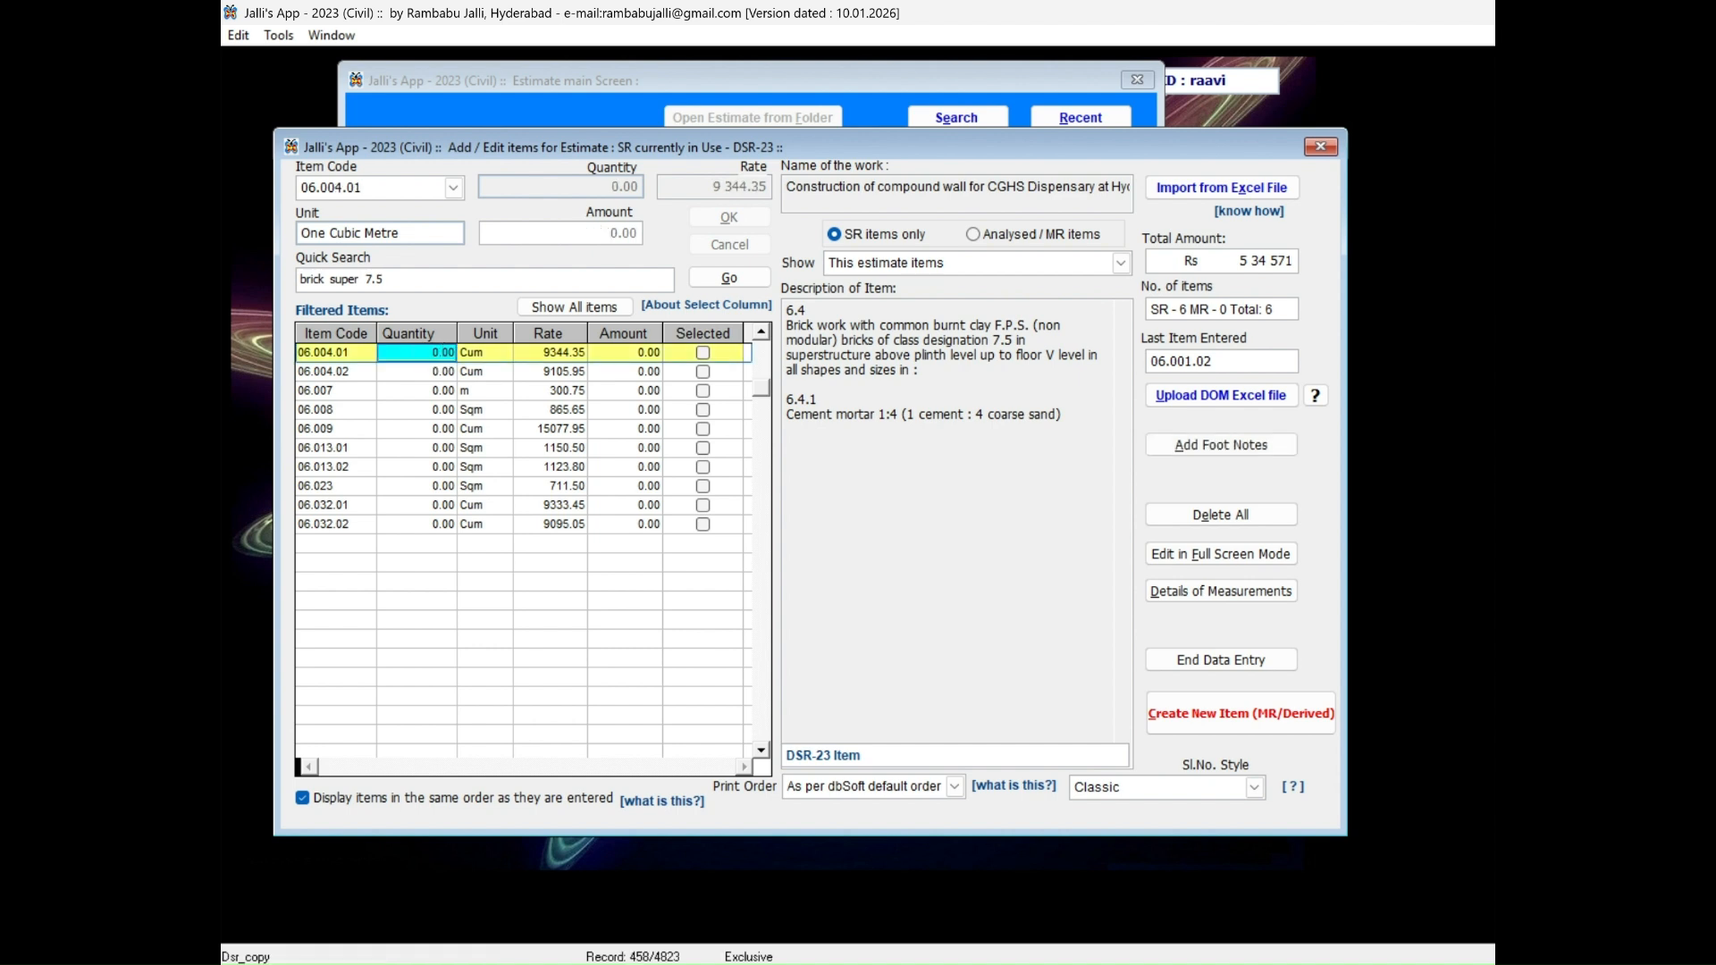
pyautogui.click(444, 368)
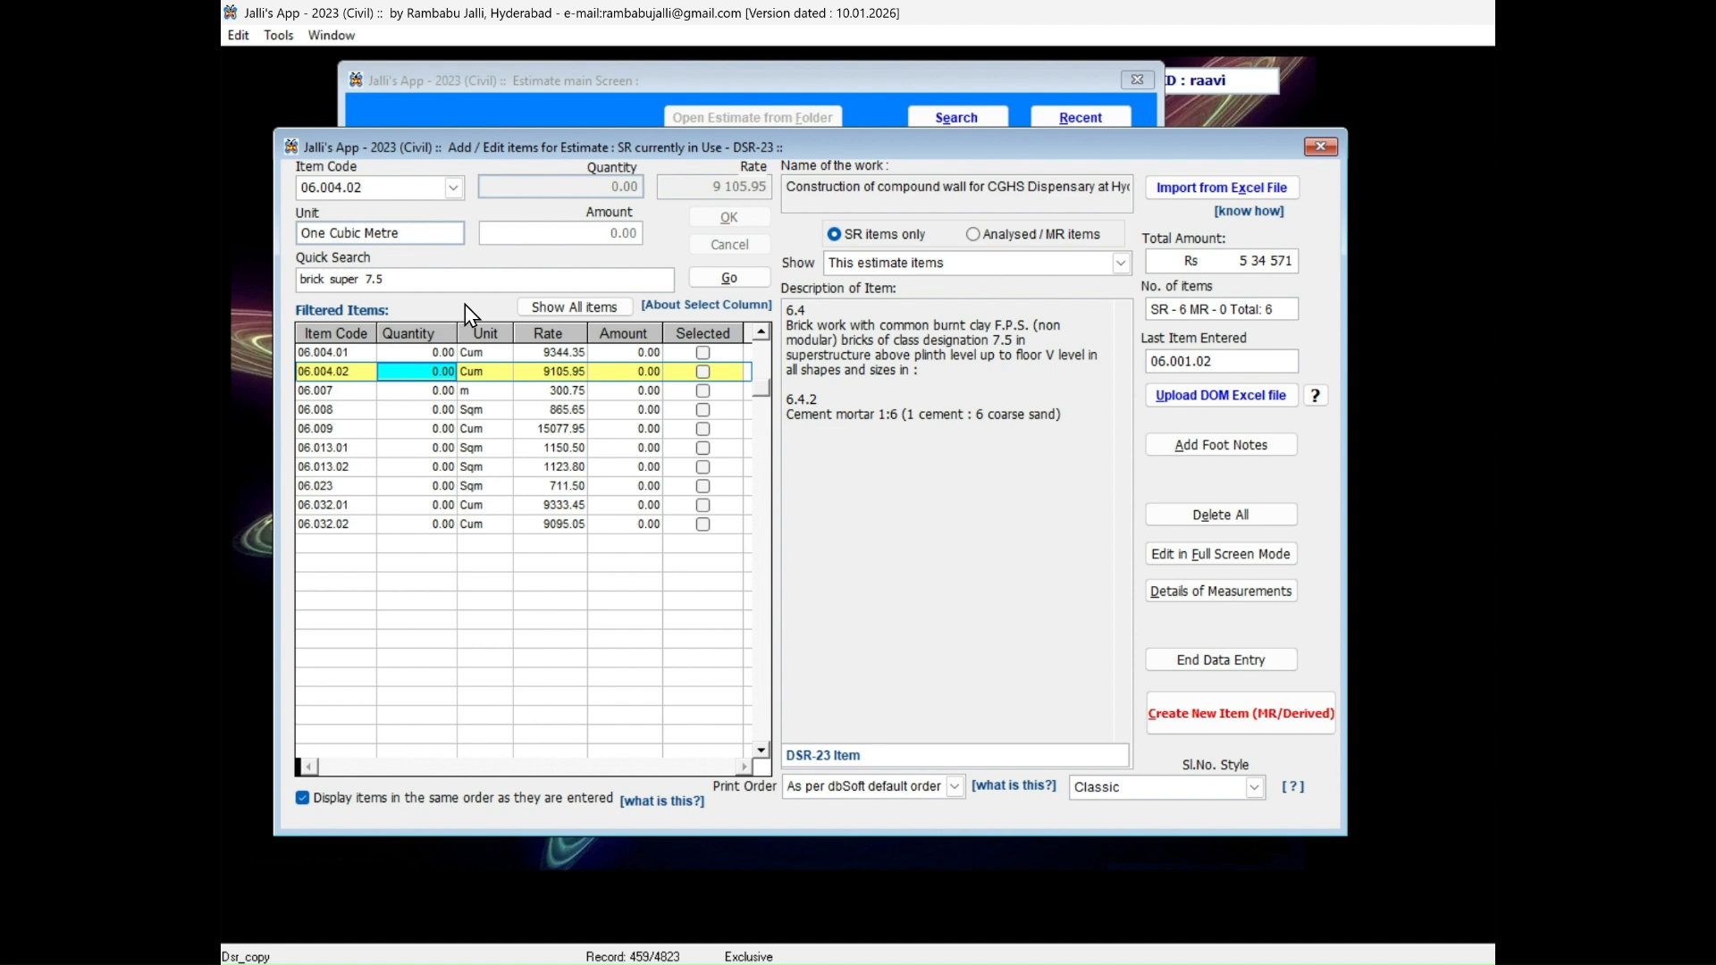
pyautogui.write('45')
pyautogui.press('Return')
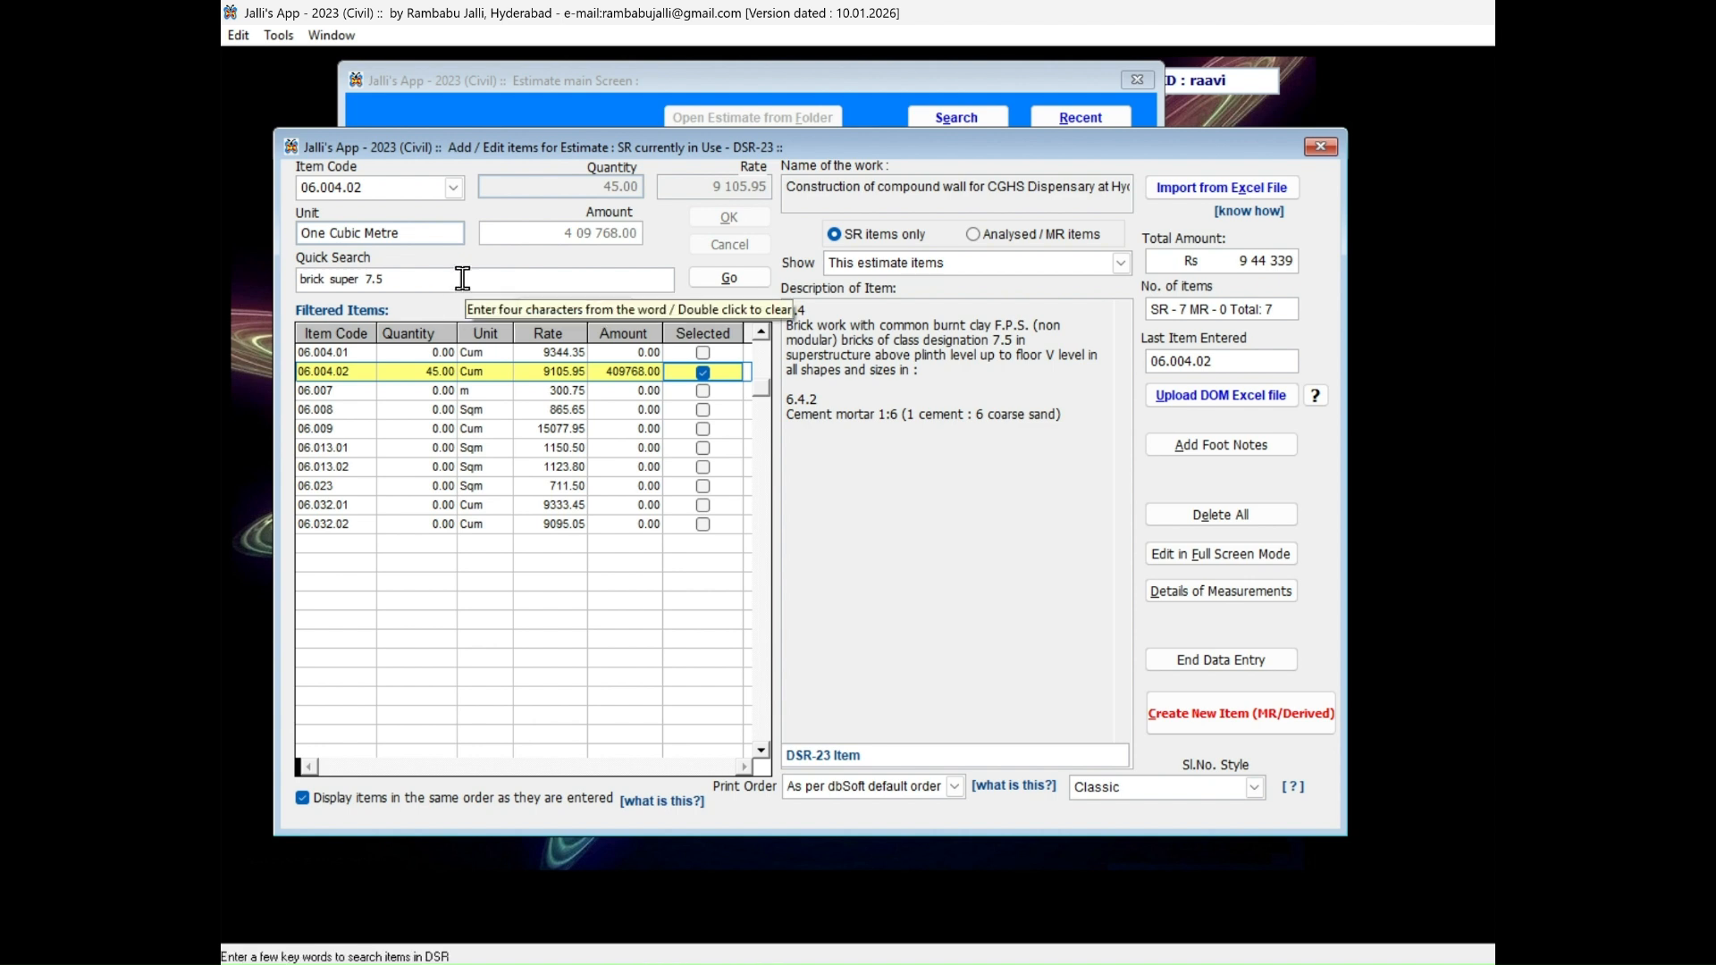
# Add SR item 7.1.1, random rubble masonry, with a quantity of 38 in a single direct code entry.
pyautogui.click(383, 186)
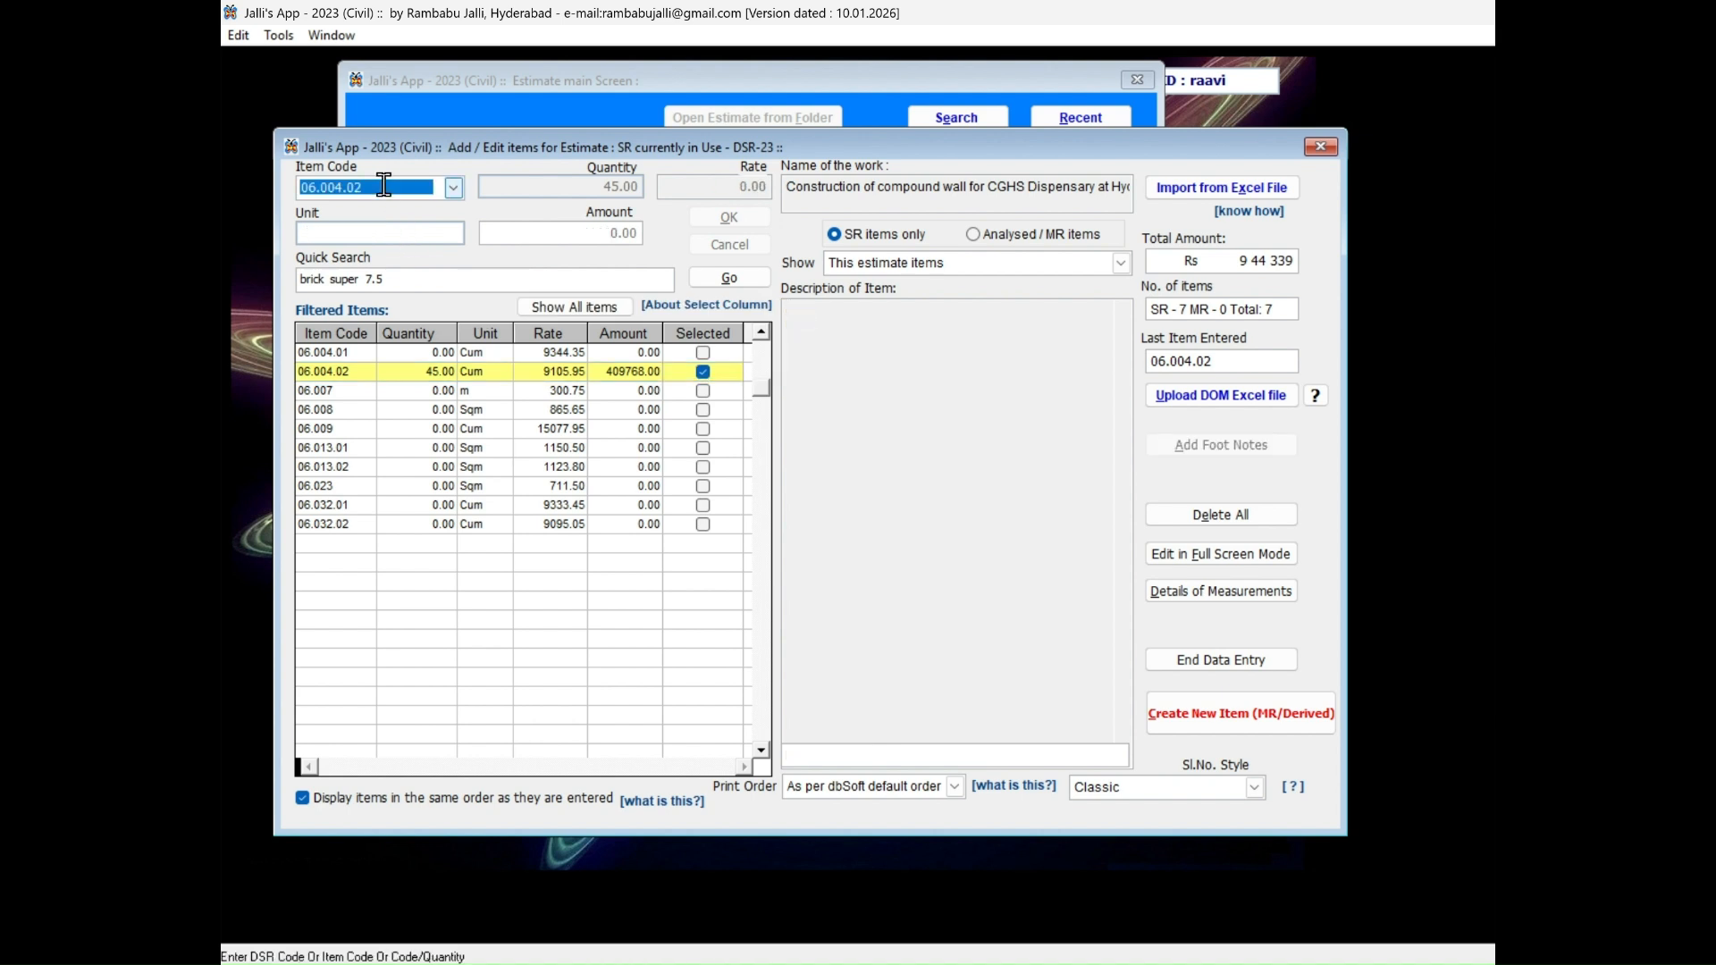
pyautogui.write('7')
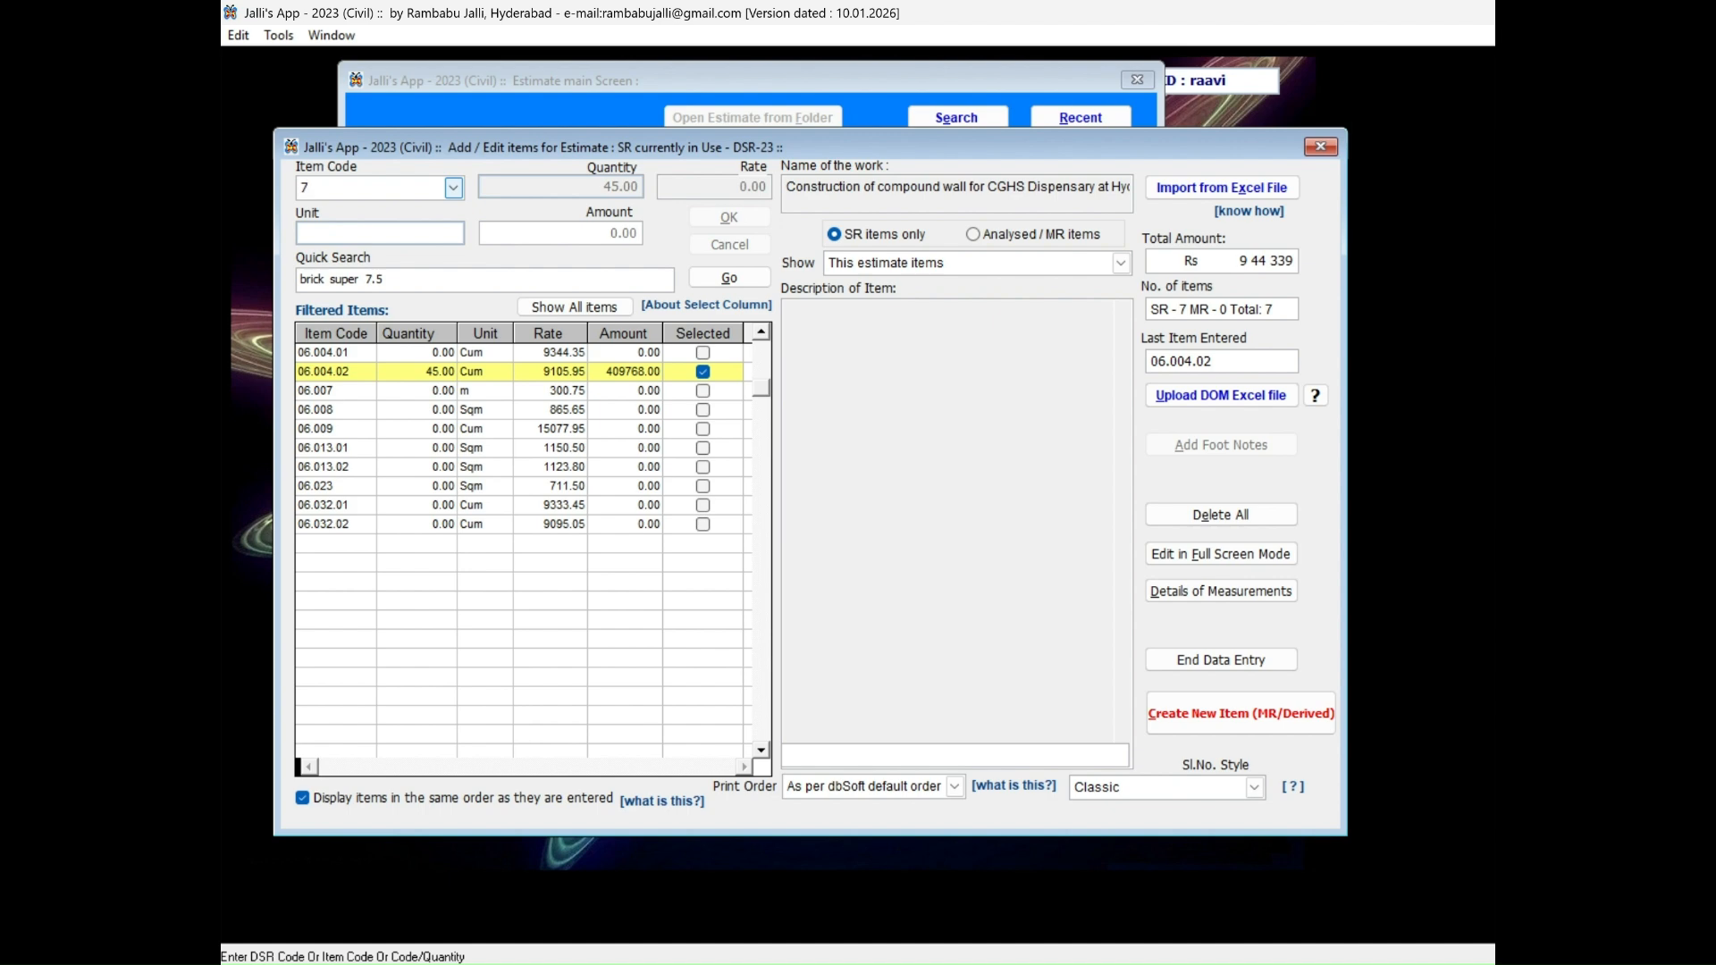
pyautogui.write('.1.1')
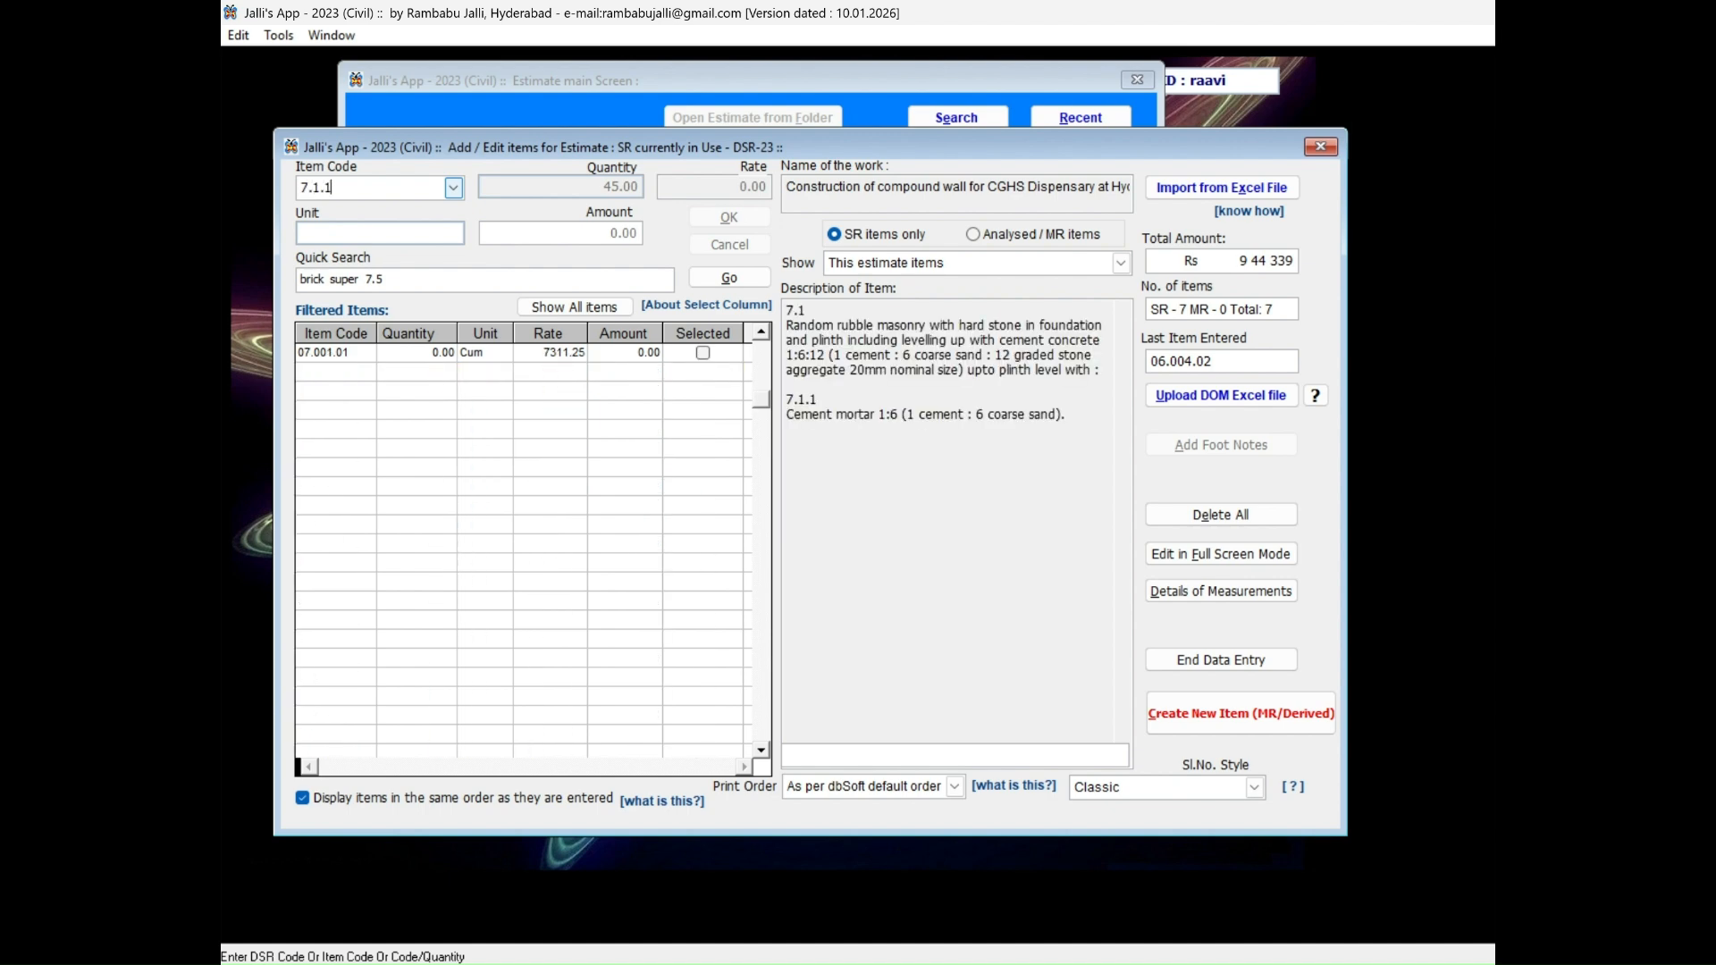
pyautogui.write('/')
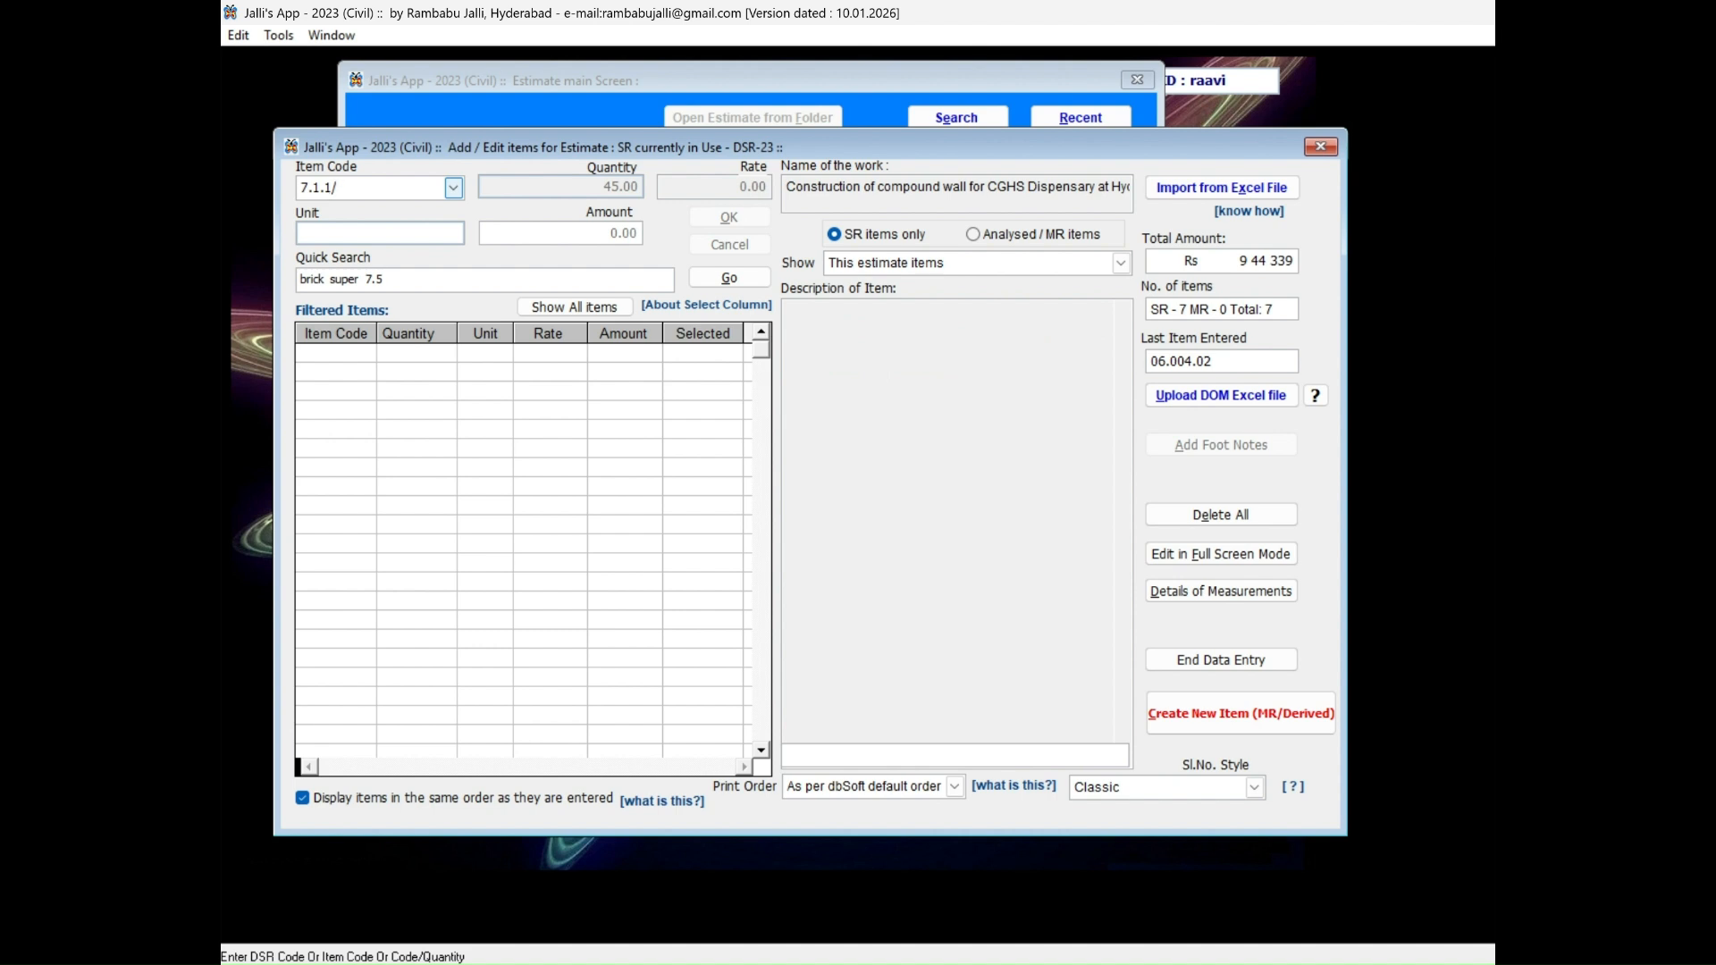
pyautogui.write('38/')
pyautogui.press('Return')
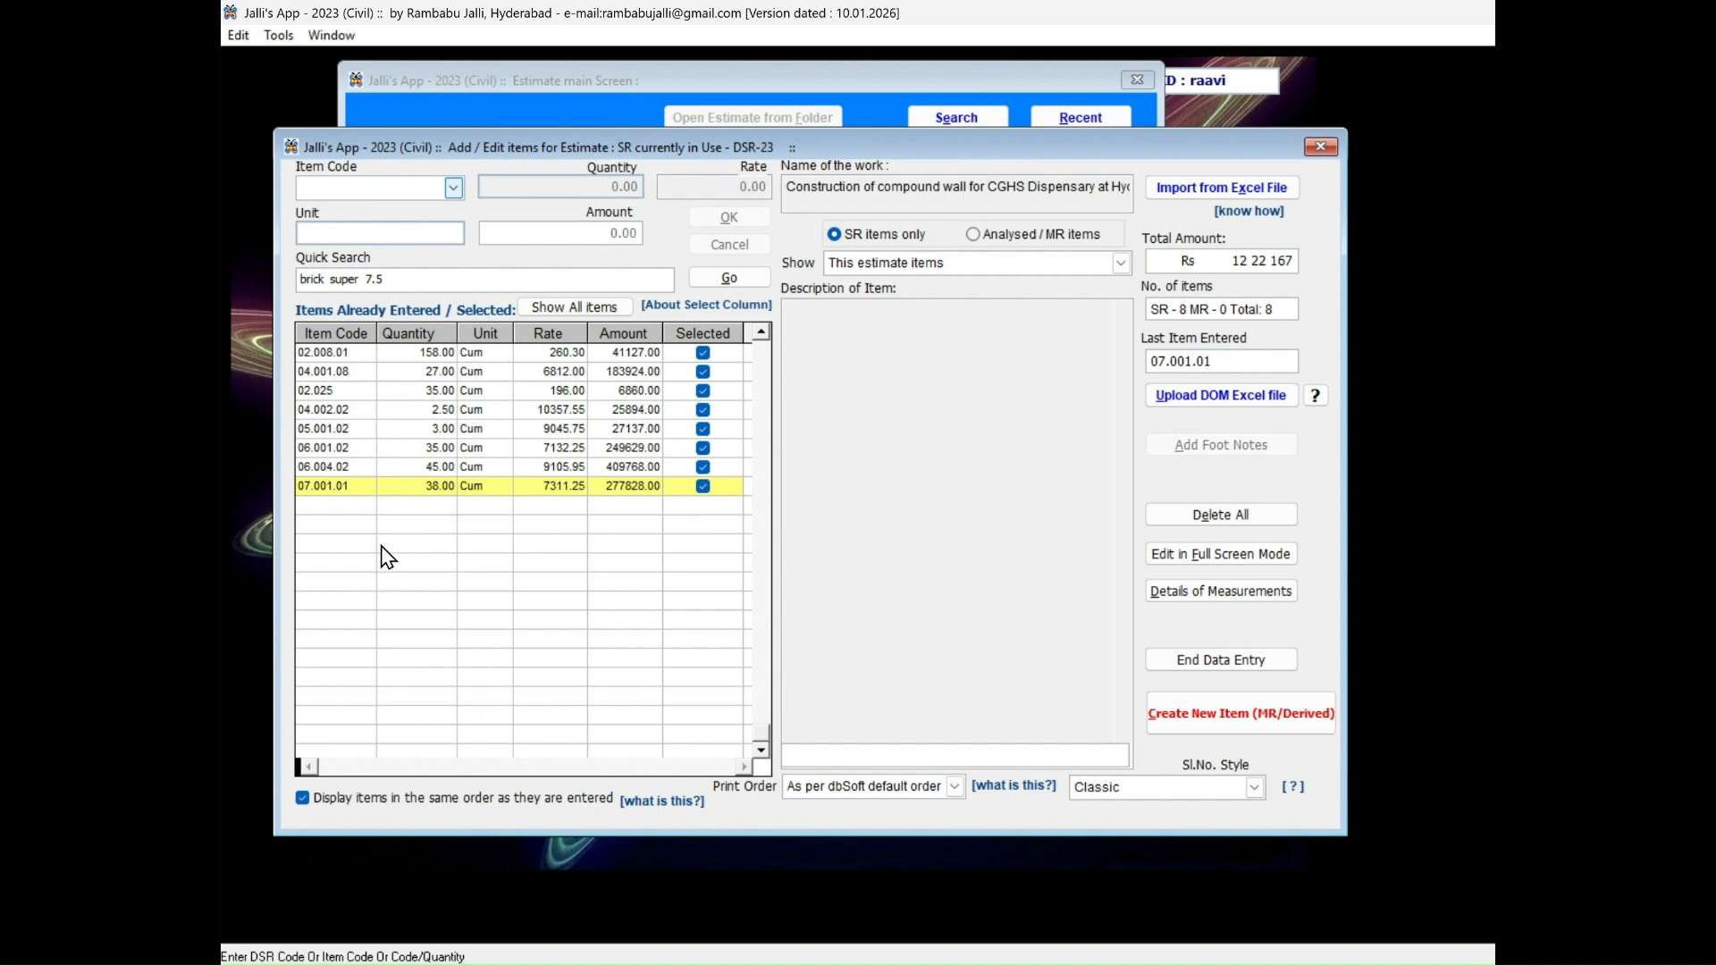
# Review the entered items from 7.1.1 back to 2.8.1 and end the data entry.
pyautogui.click(418, 486)
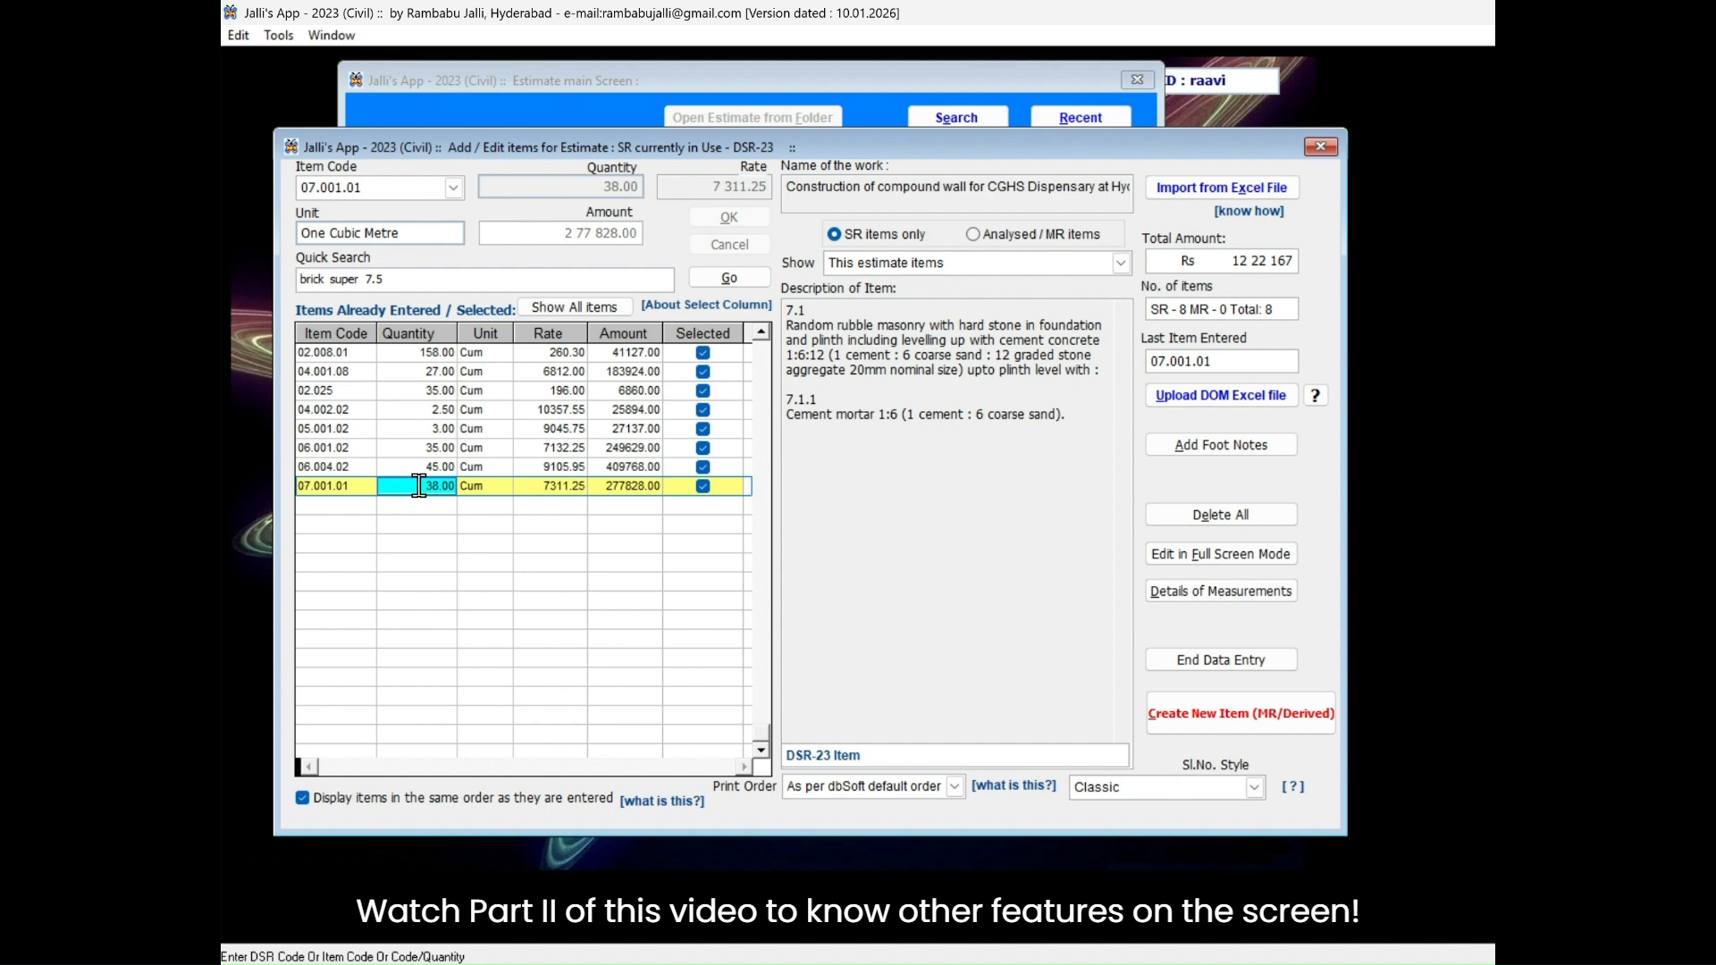
pyautogui.press('Up')
pyautogui.press('Up')
pyautogui.press('Up')
pyautogui.press('Up')
pyautogui.press('Up')
pyautogui.press('Up')
pyautogui.press('Up')
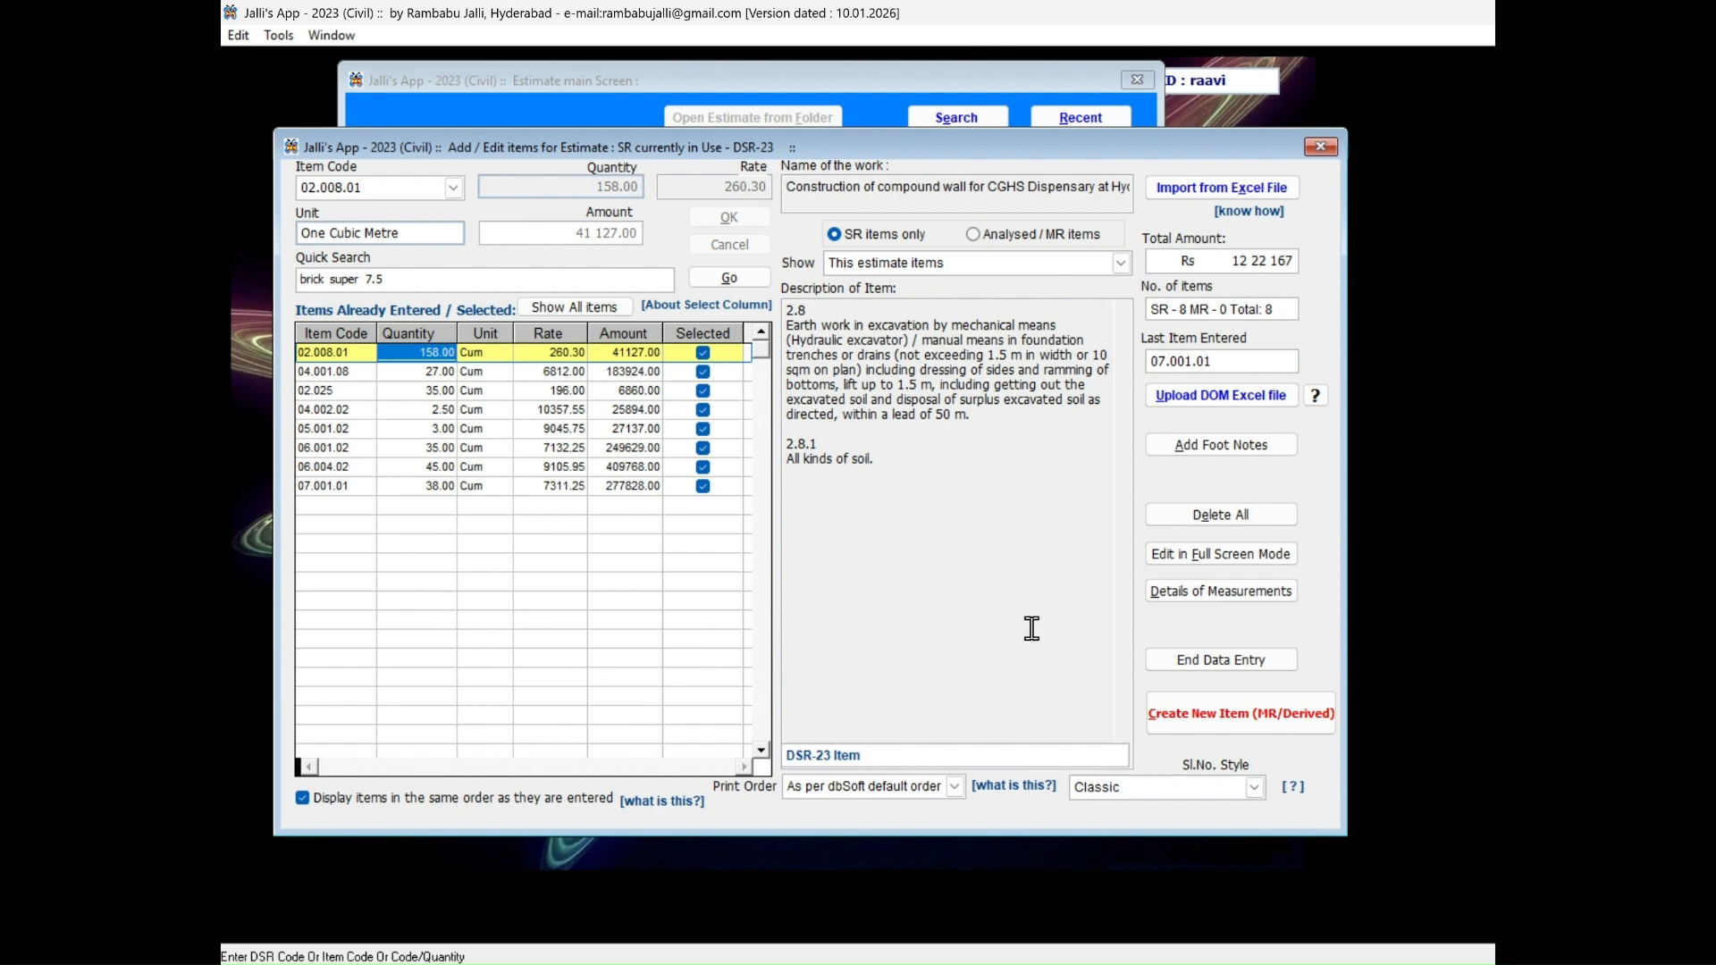
pyautogui.click(1222, 664)
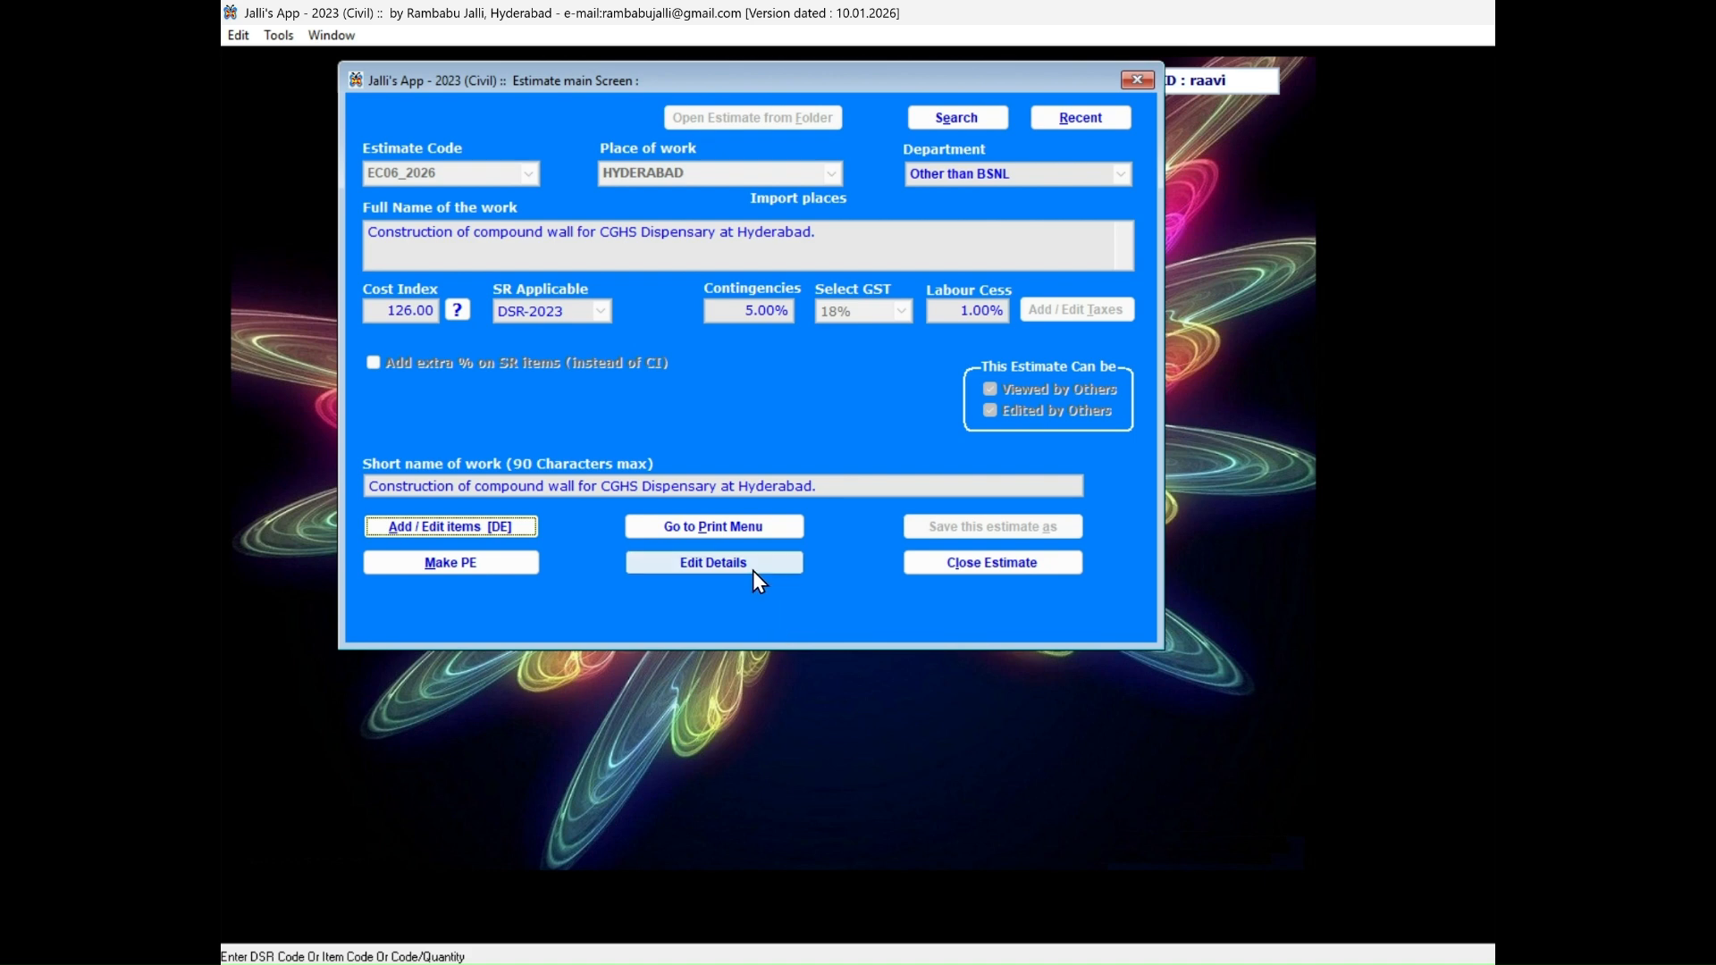
# Create the detailed estimate as an Excel file, as PE cum DE with the Detailed (Portrait) proforma.
pyautogui.click(712, 529)
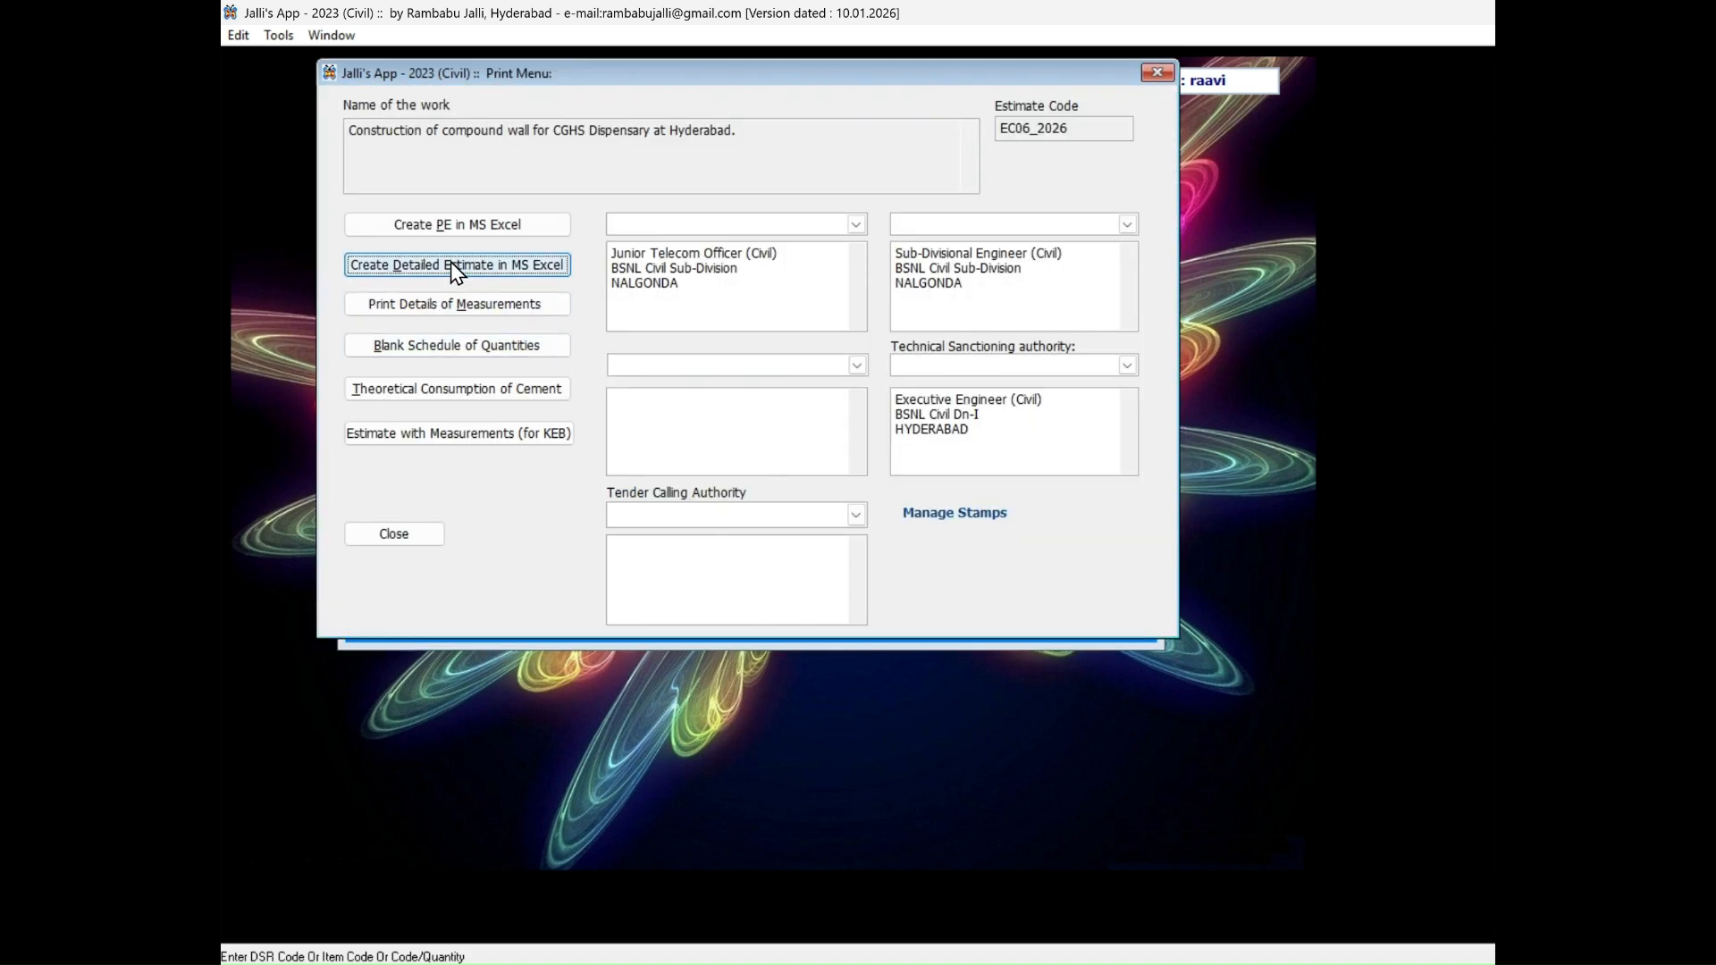
pyautogui.click(450, 261)
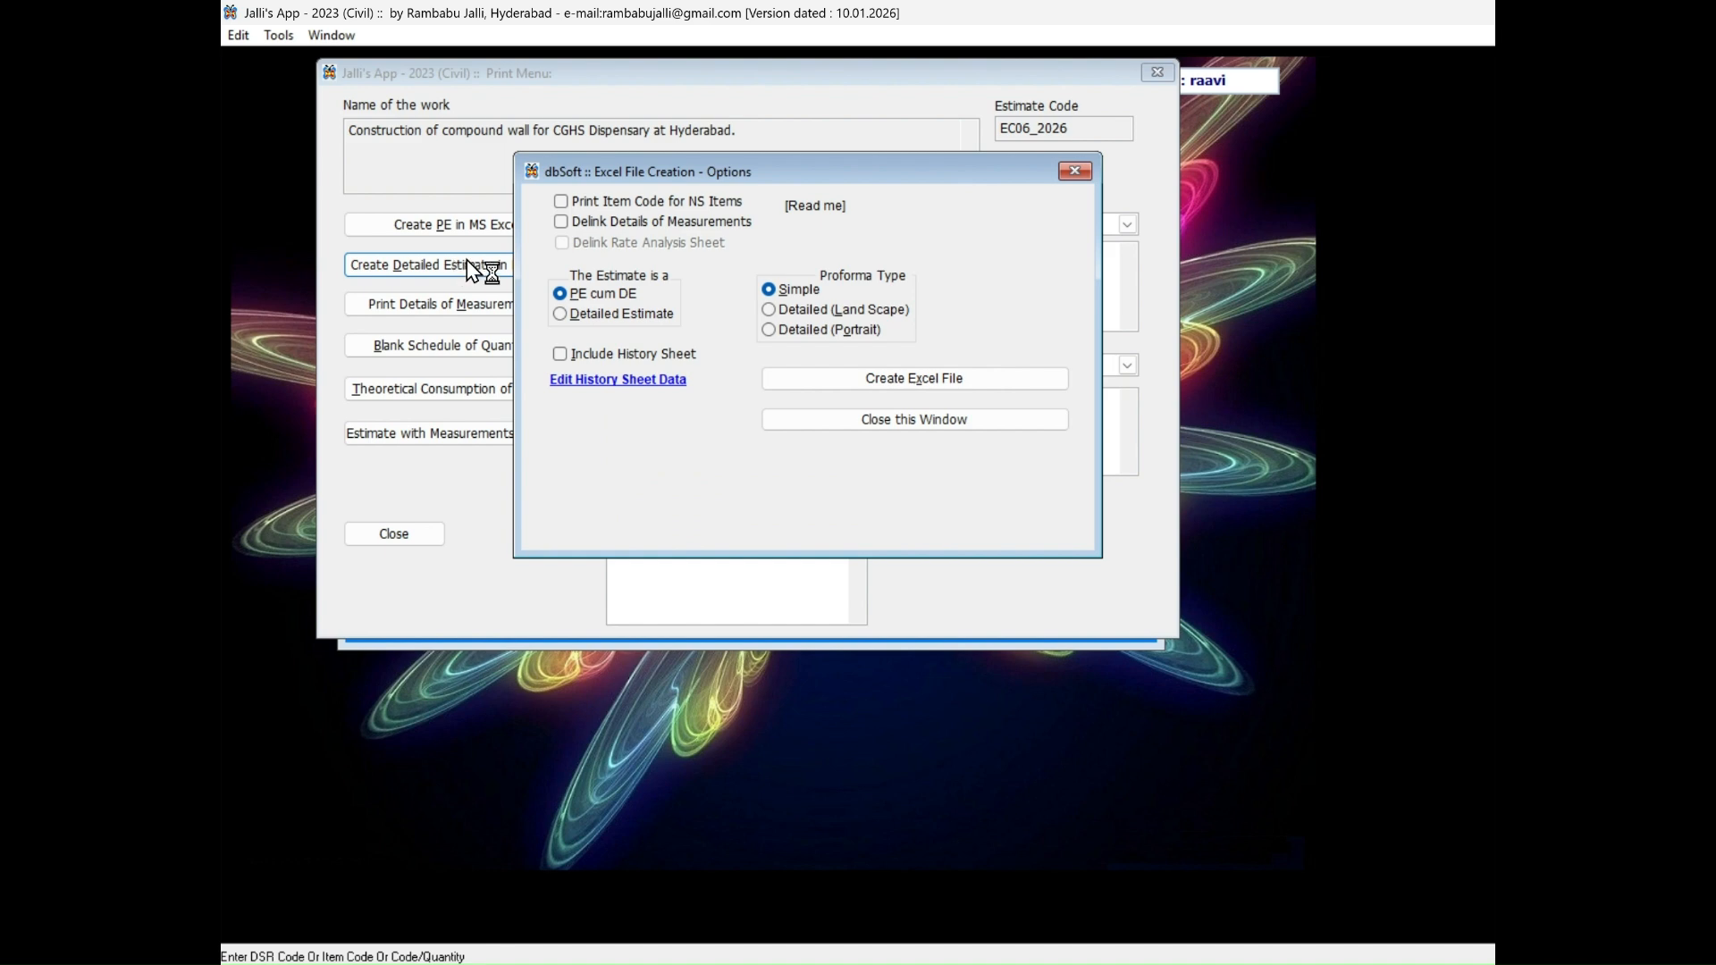
pyautogui.click(807, 308)
pyautogui.click(812, 329)
pyautogui.click(865, 383)
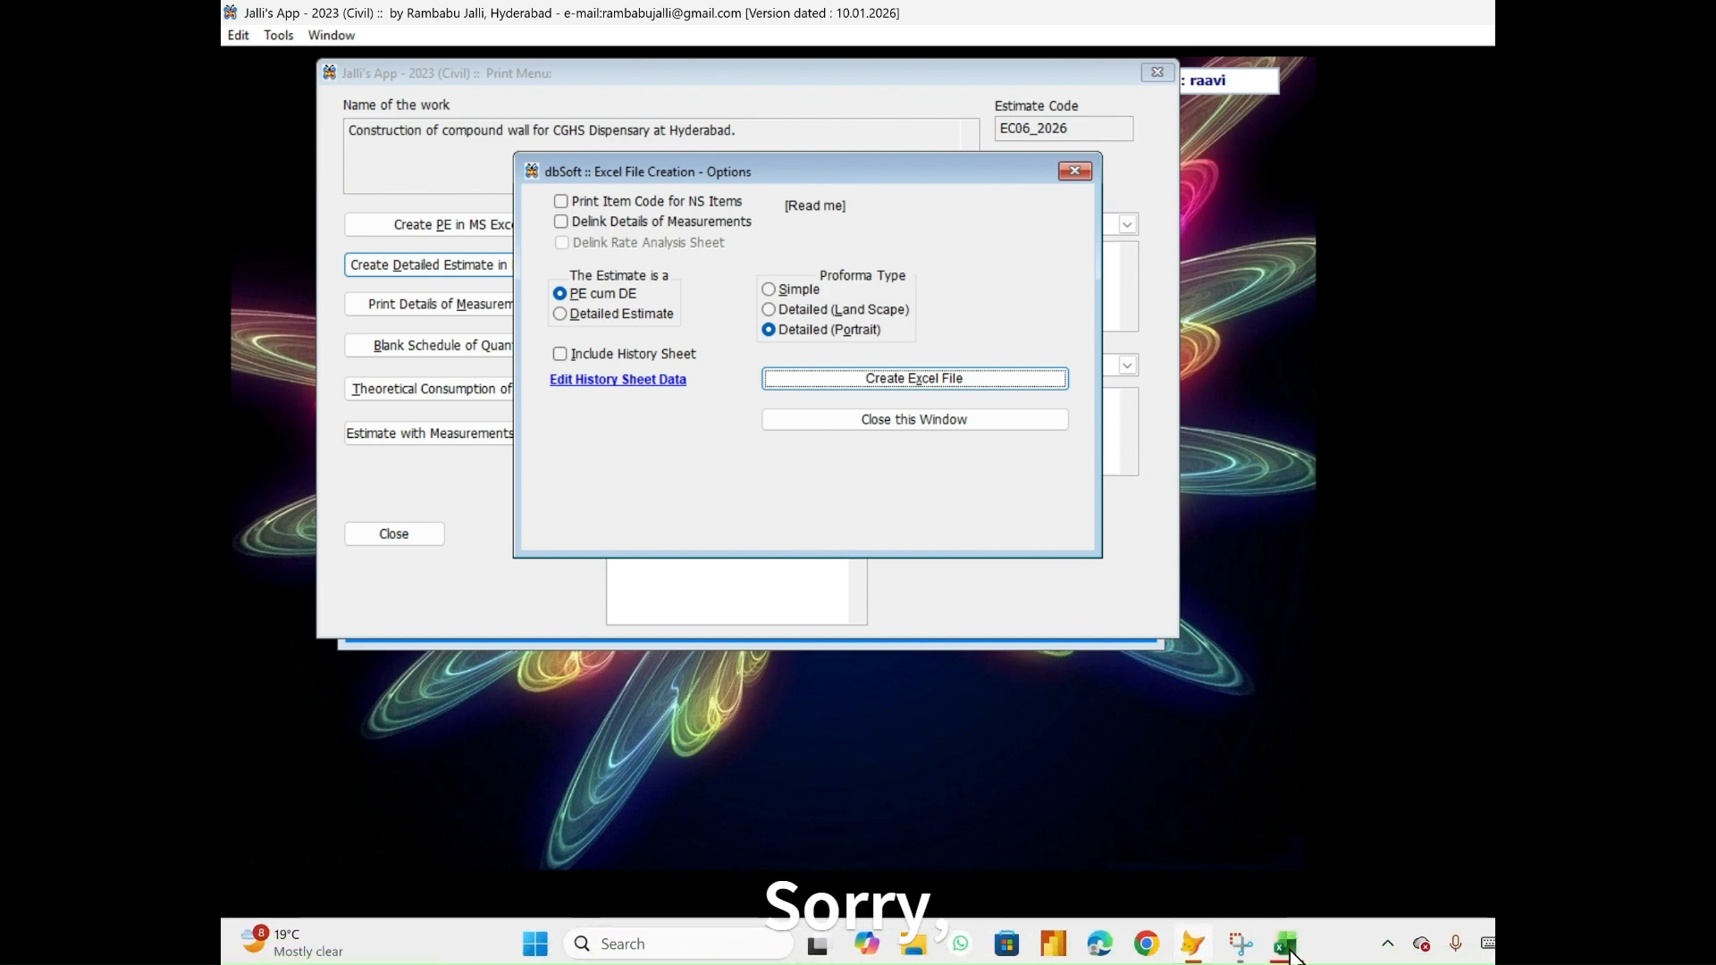
# Switch to the DE1 workbook in Excel and examine the Abstract sheet's sub-heads from Earth Work to Stone Work.
pyautogui.moveTo(1287, 952)
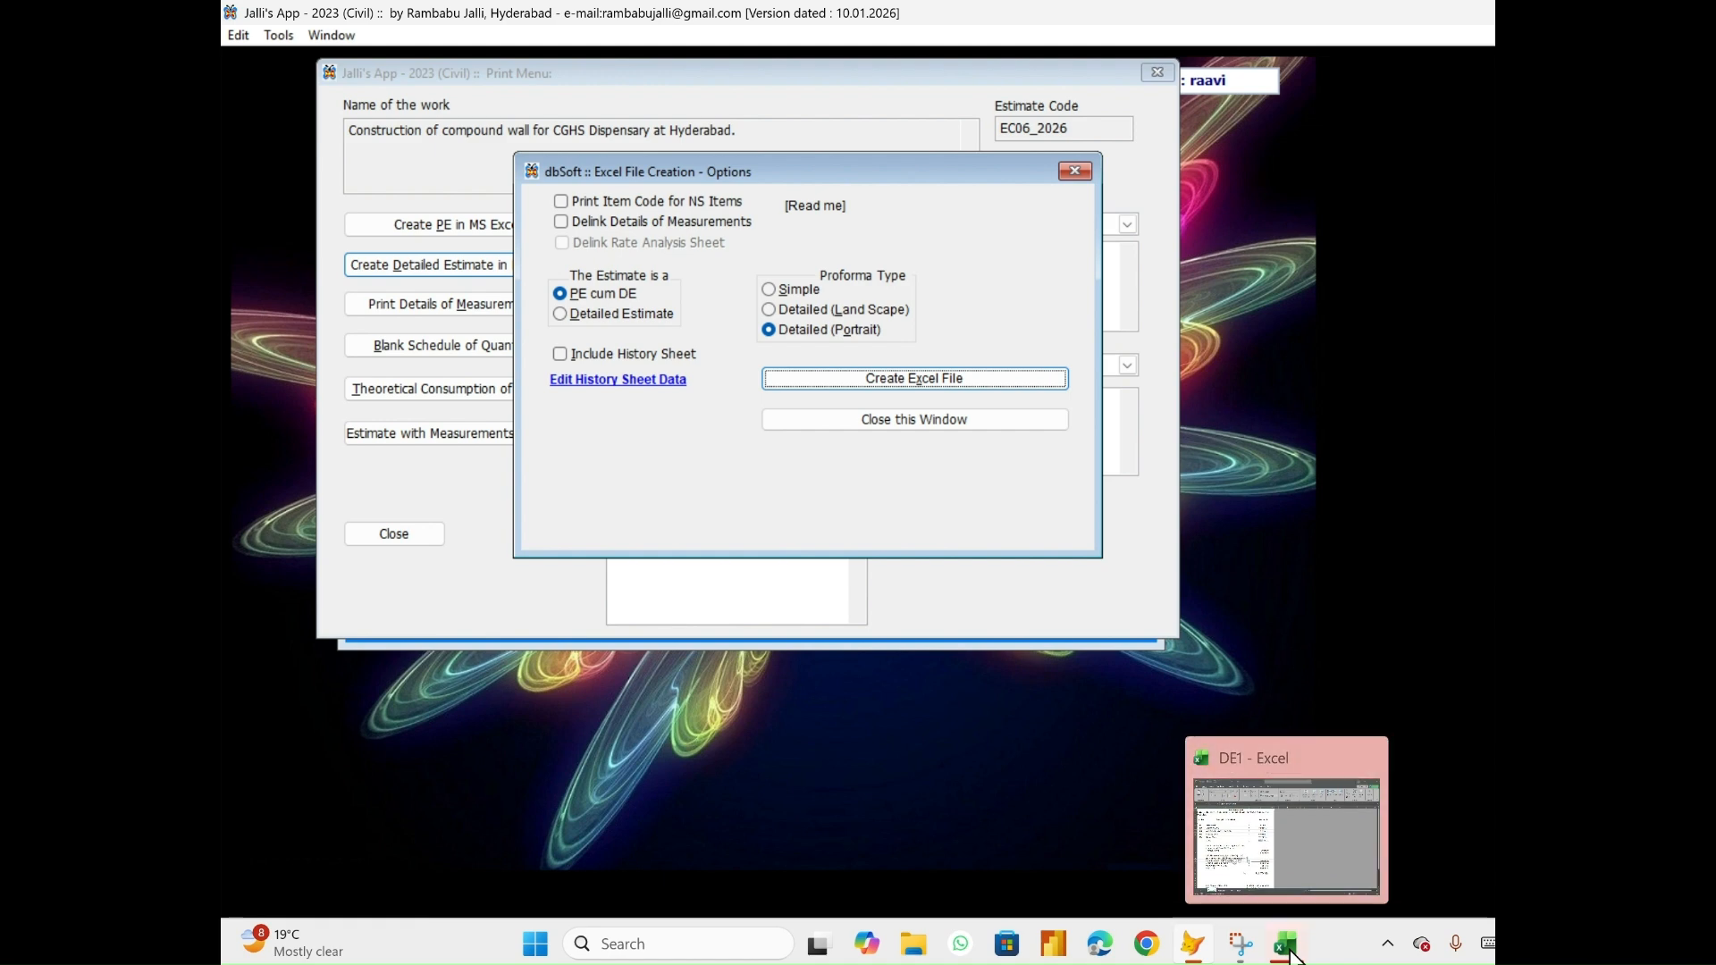
pyautogui.click(1288, 953)
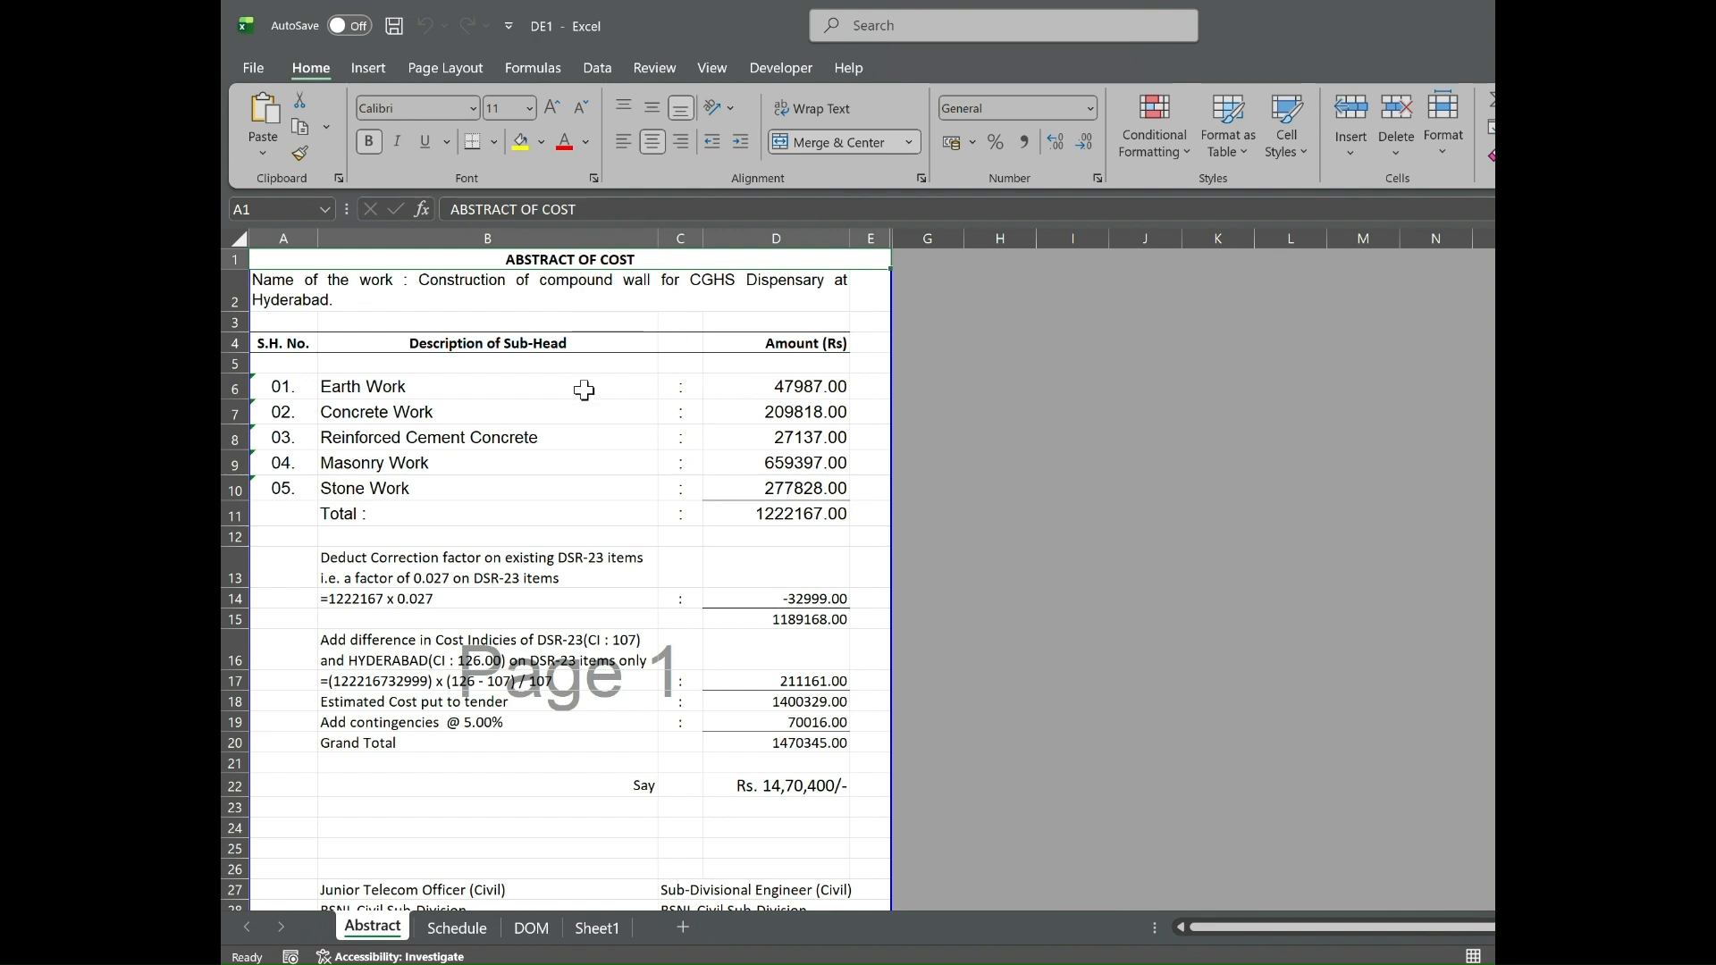
pyautogui.click(398, 390)
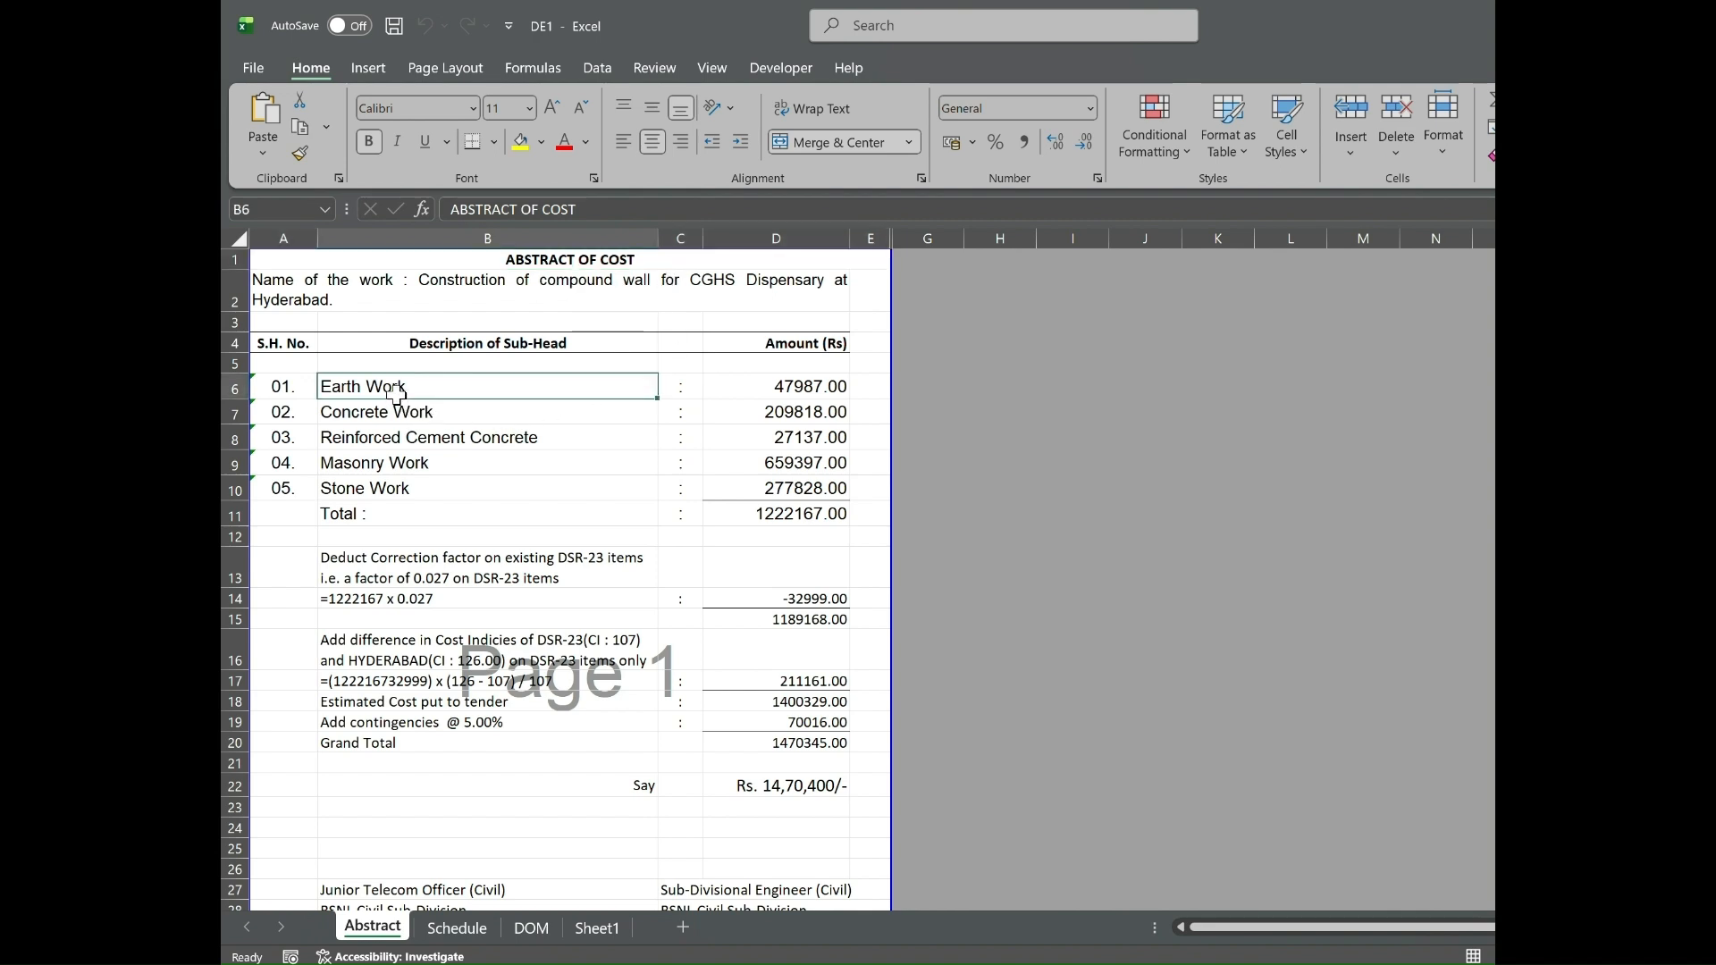
pyautogui.press('Down')
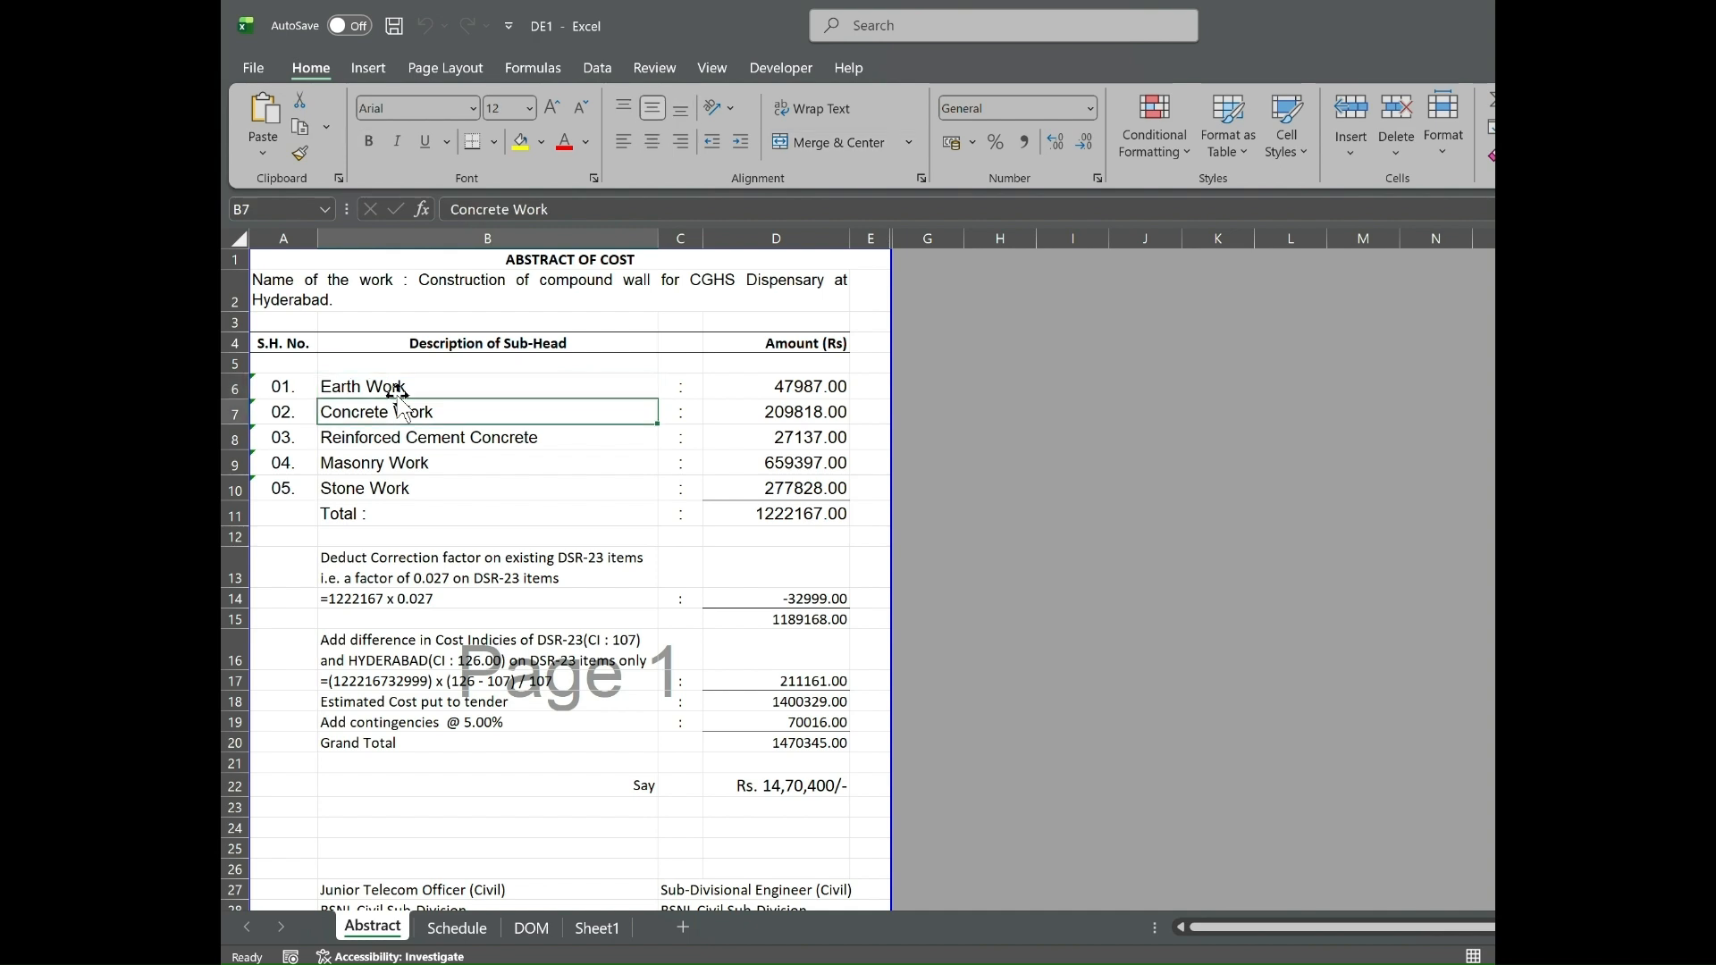
pyautogui.press('Down')
pyautogui.press('Down')
pyautogui.press('Down')
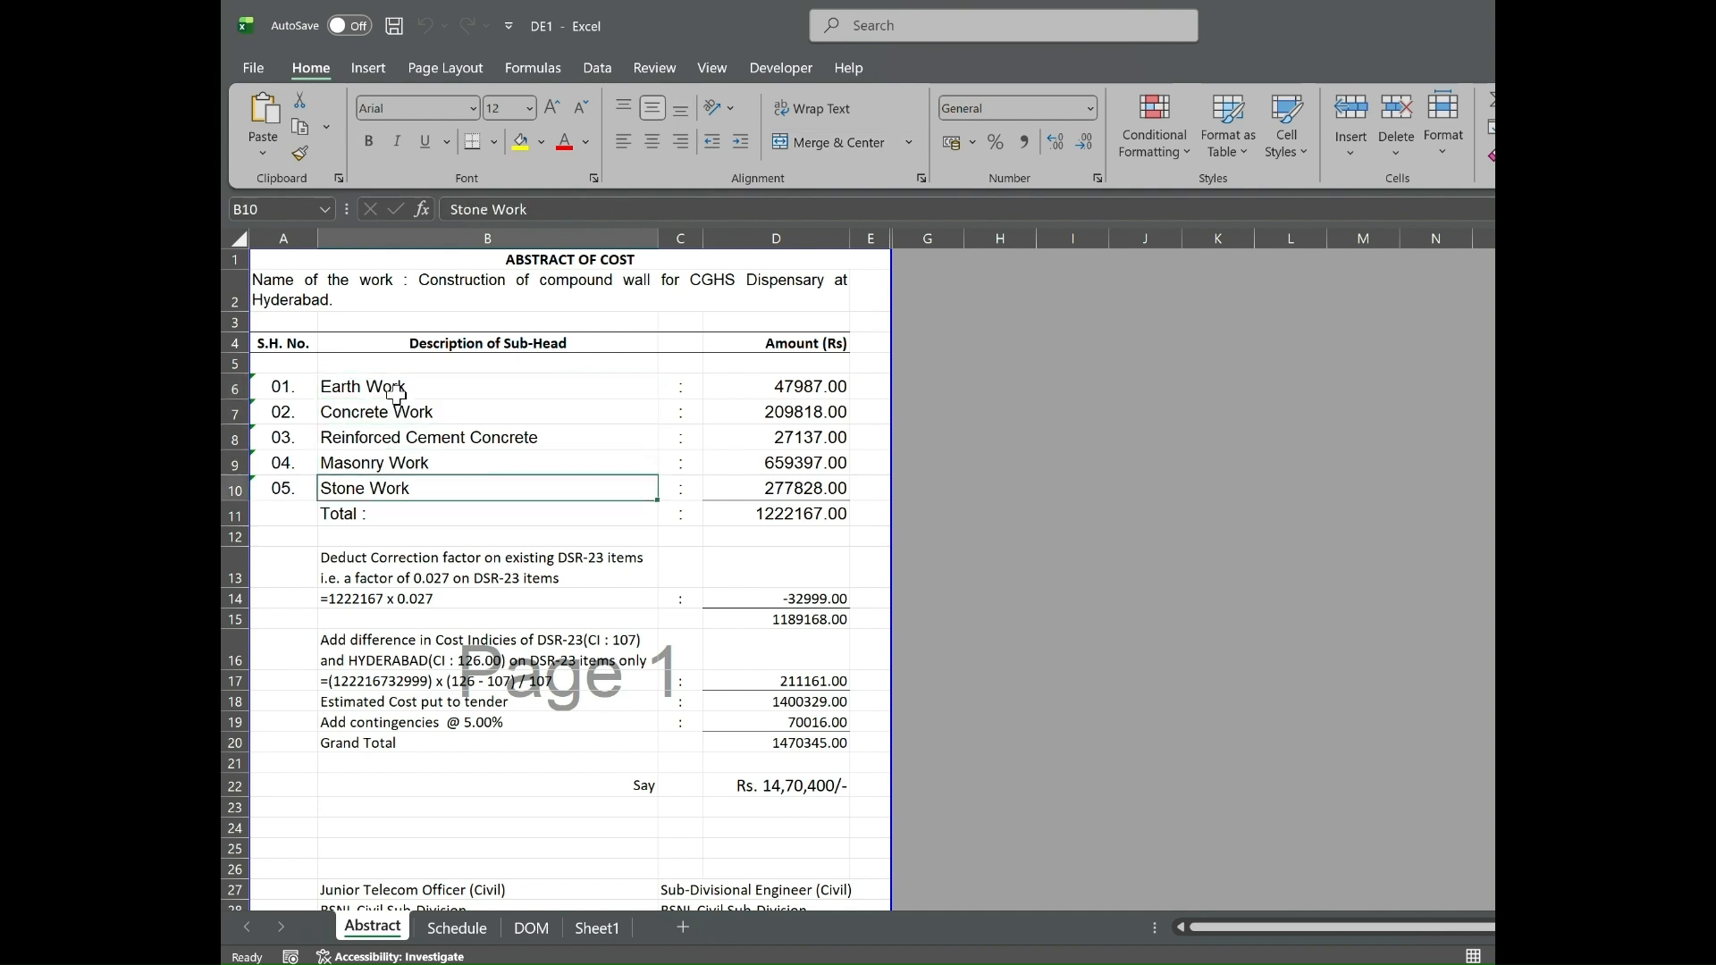
# Examine the Abstract's lines below the total, from the DSR-23 correction factor and cost index difference to the final rounded amount.
pyautogui.click(492, 570)
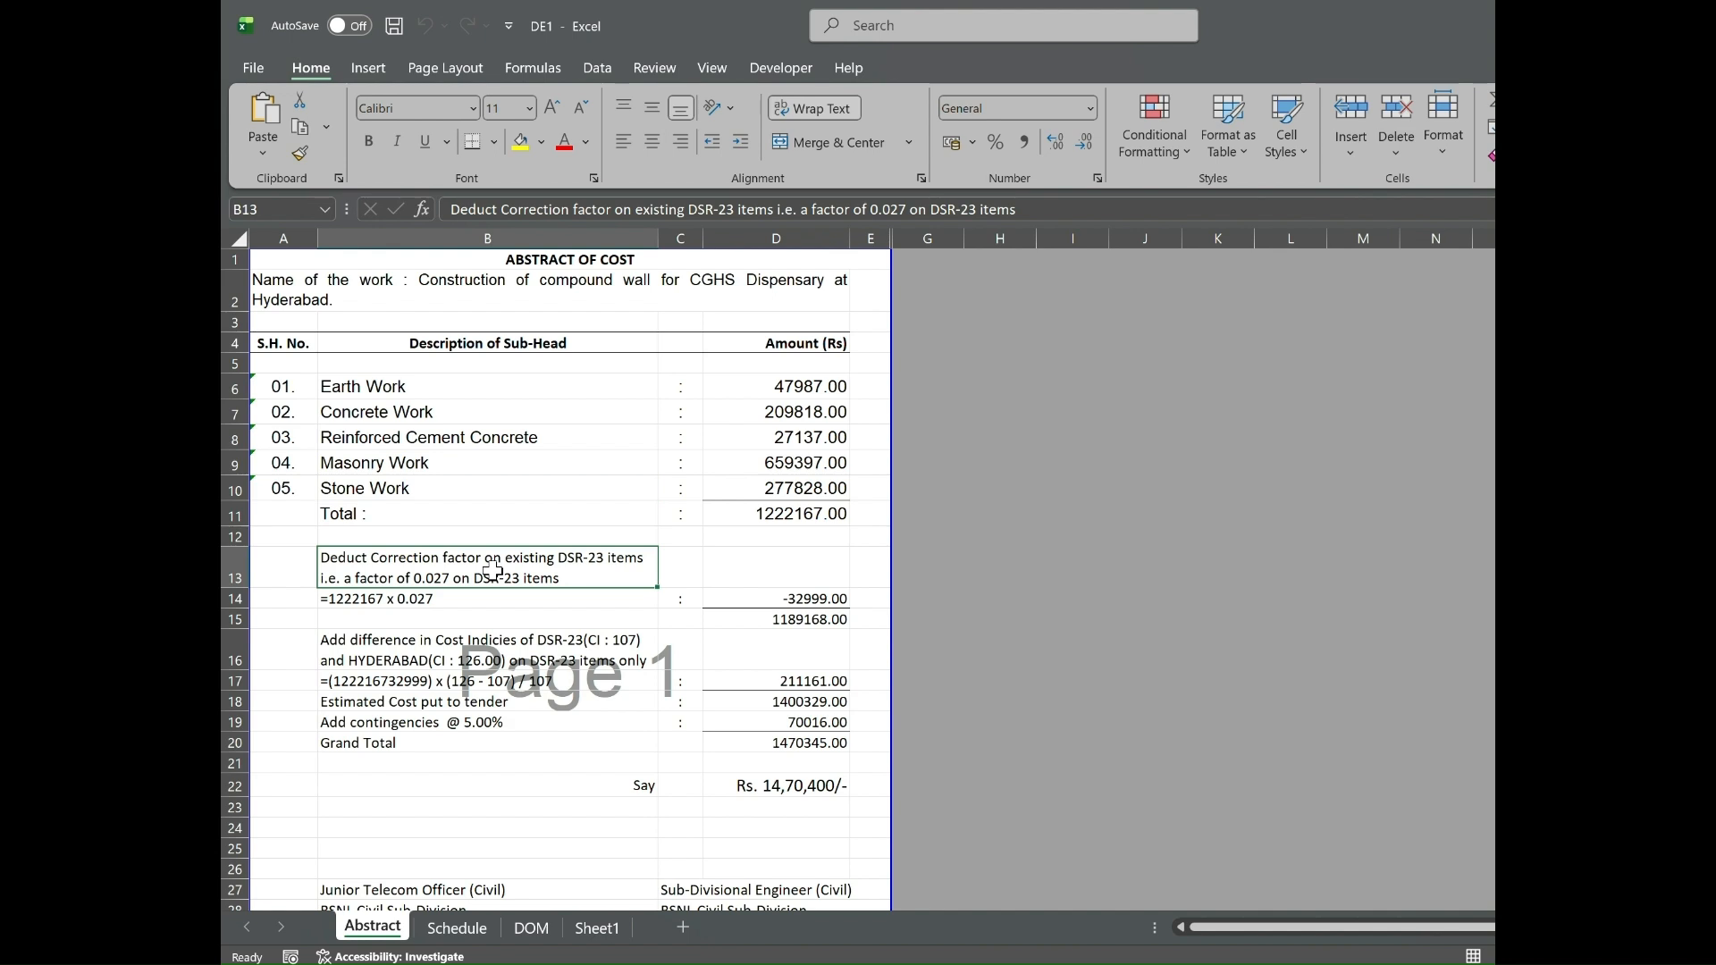
pyautogui.press('Down')
pyautogui.press('Down')
pyautogui.press('Down')
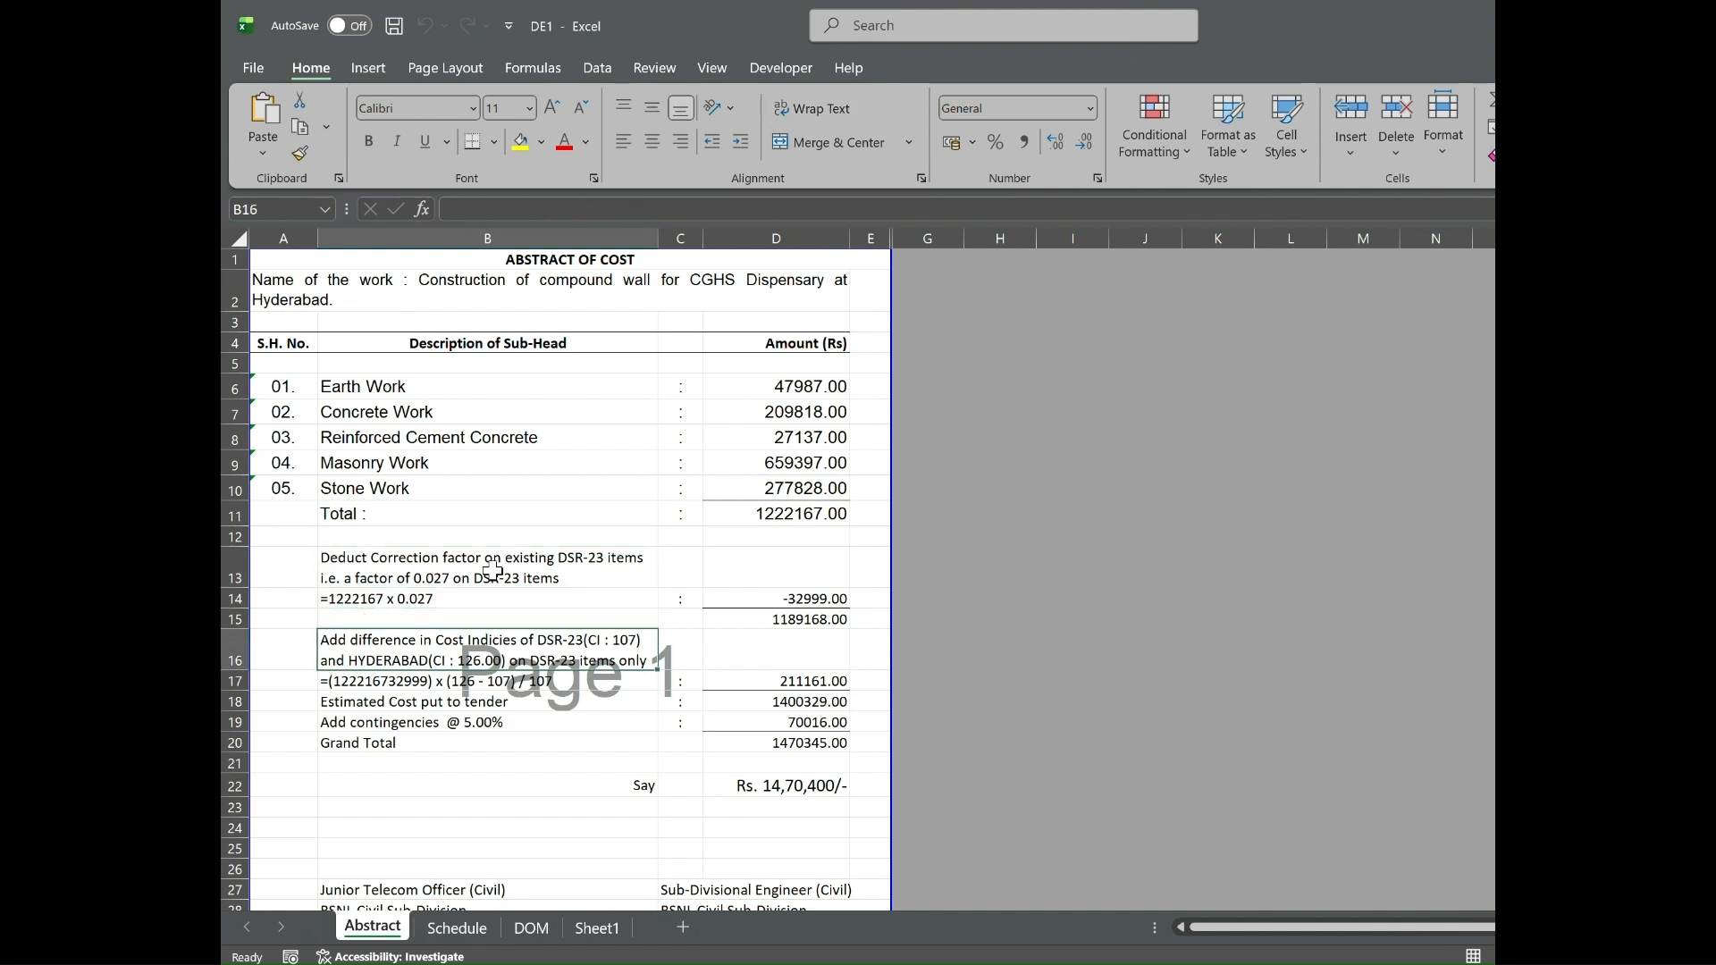
pyautogui.press('Down')
pyautogui.press('Down')
pyautogui.press('Down')
pyautogui.press('Down')
pyautogui.press('Down')
pyautogui.press('Down')
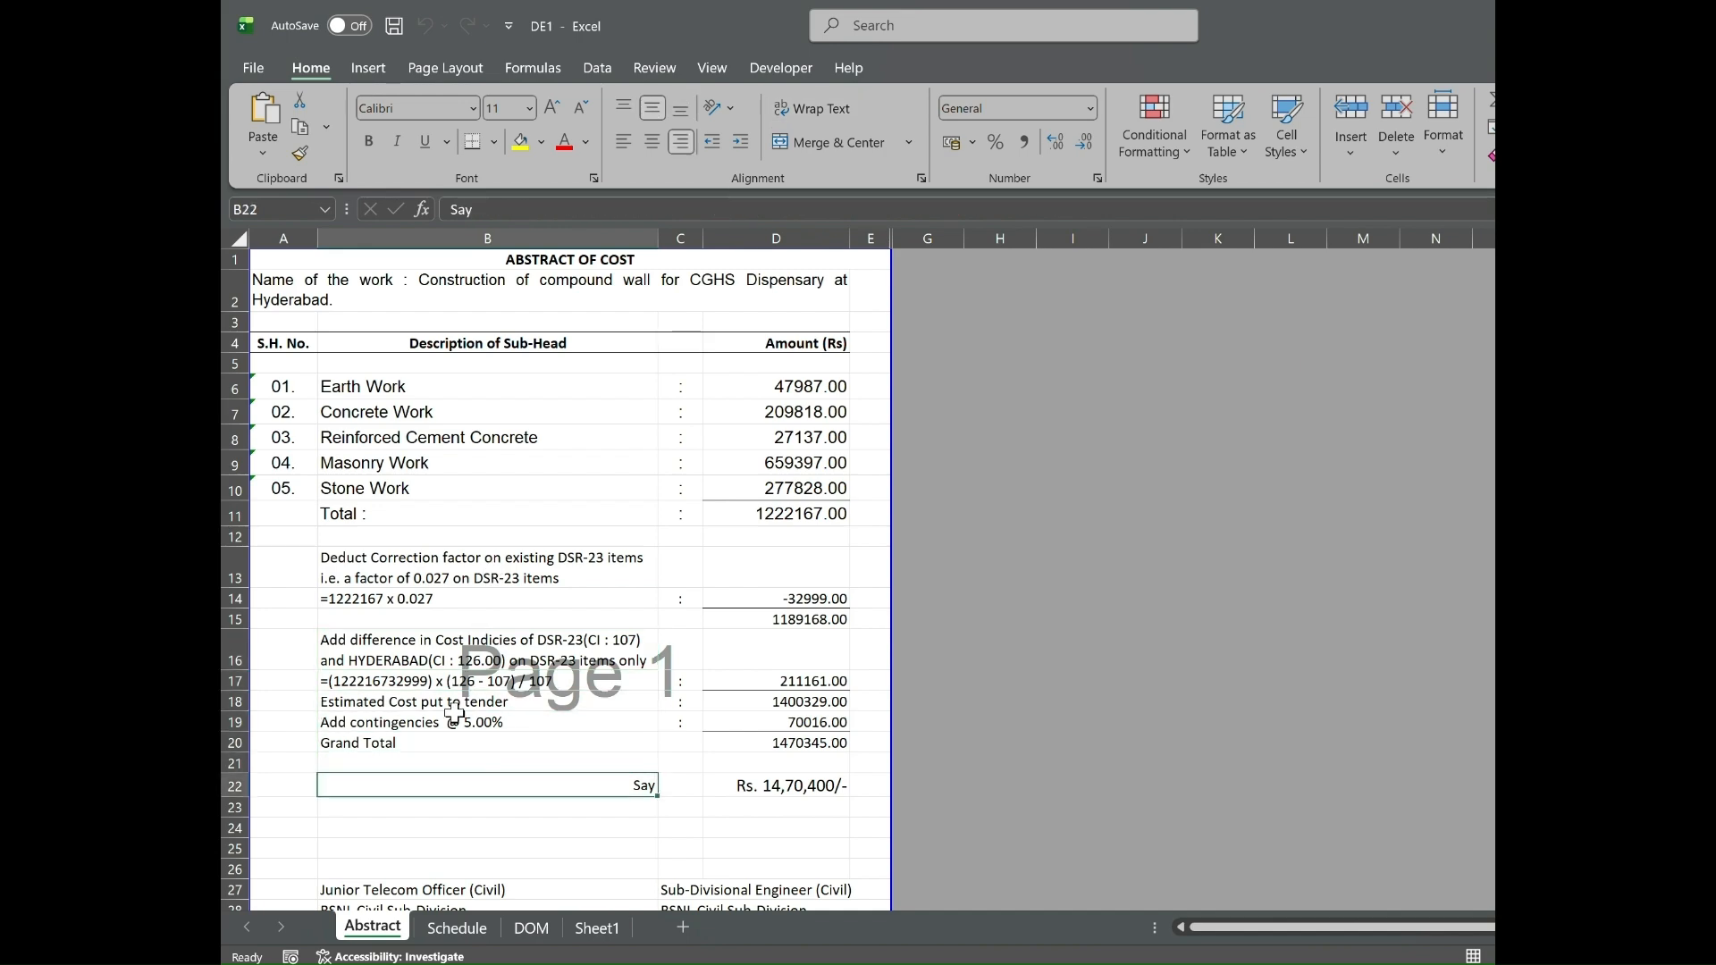
# Inspect the Schedule sheet's amount formulas for items 2.8.1 and 2.25 and the Earth Work sub-head total formula.
pyautogui.click(473, 939)
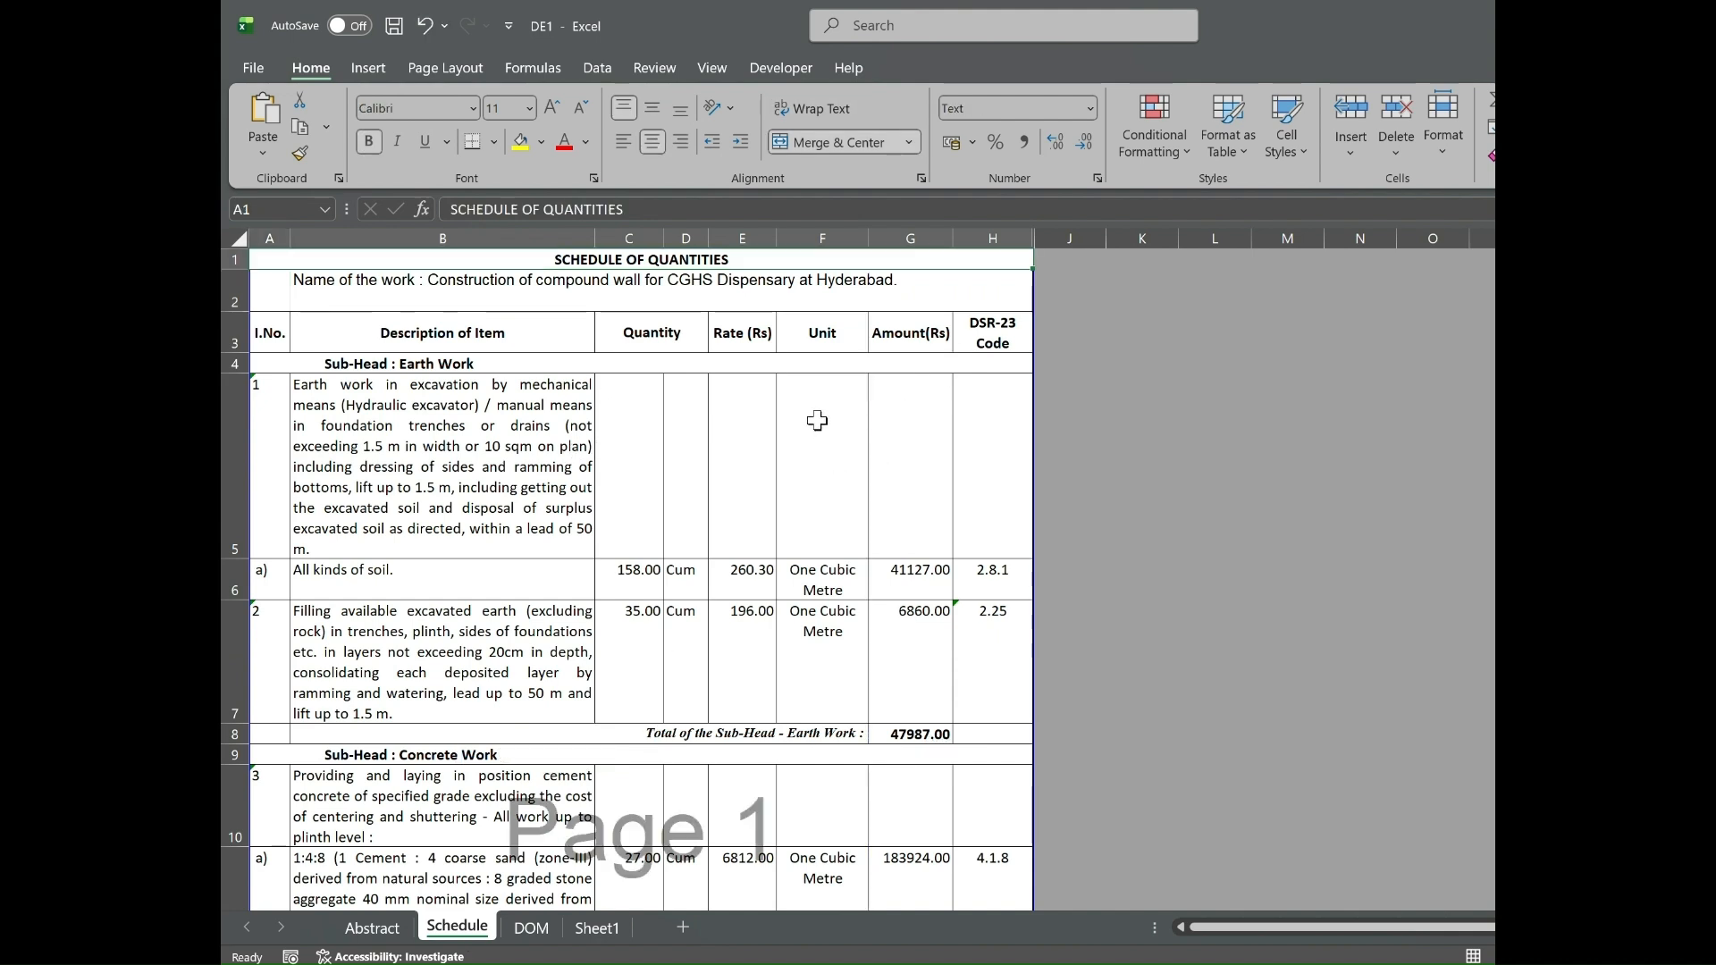
pyautogui.doubleClick(916, 580)
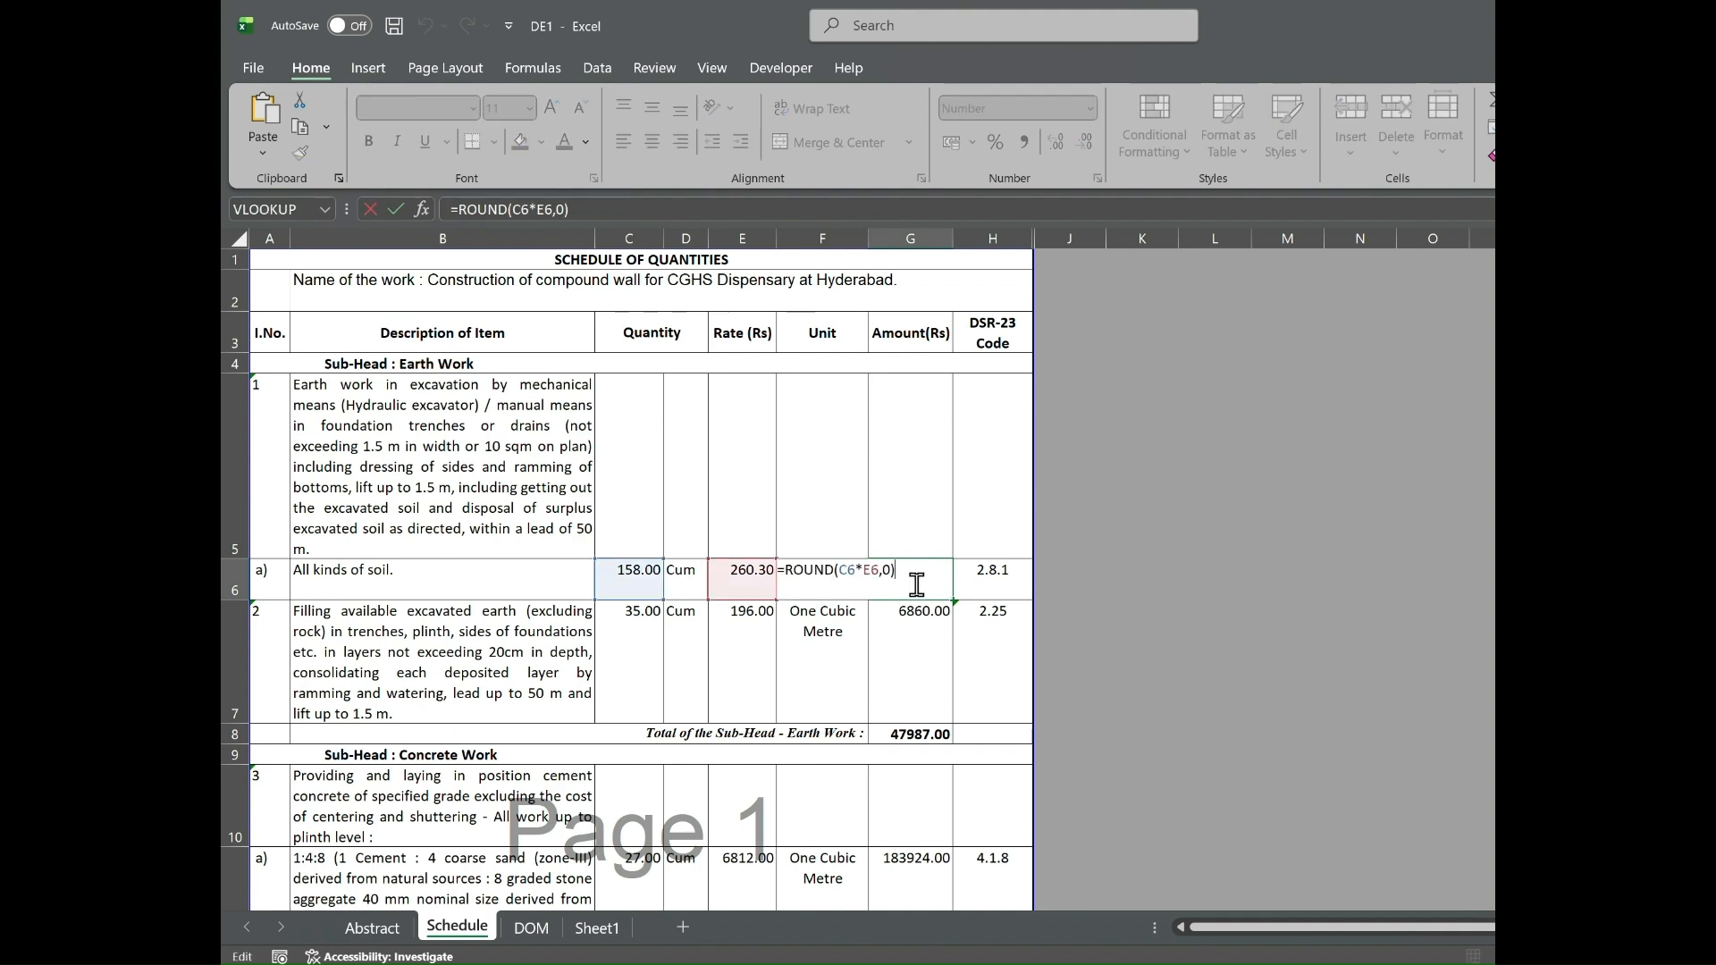
pyautogui.click(916, 643)
pyautogui.doubleClick(916, 642)
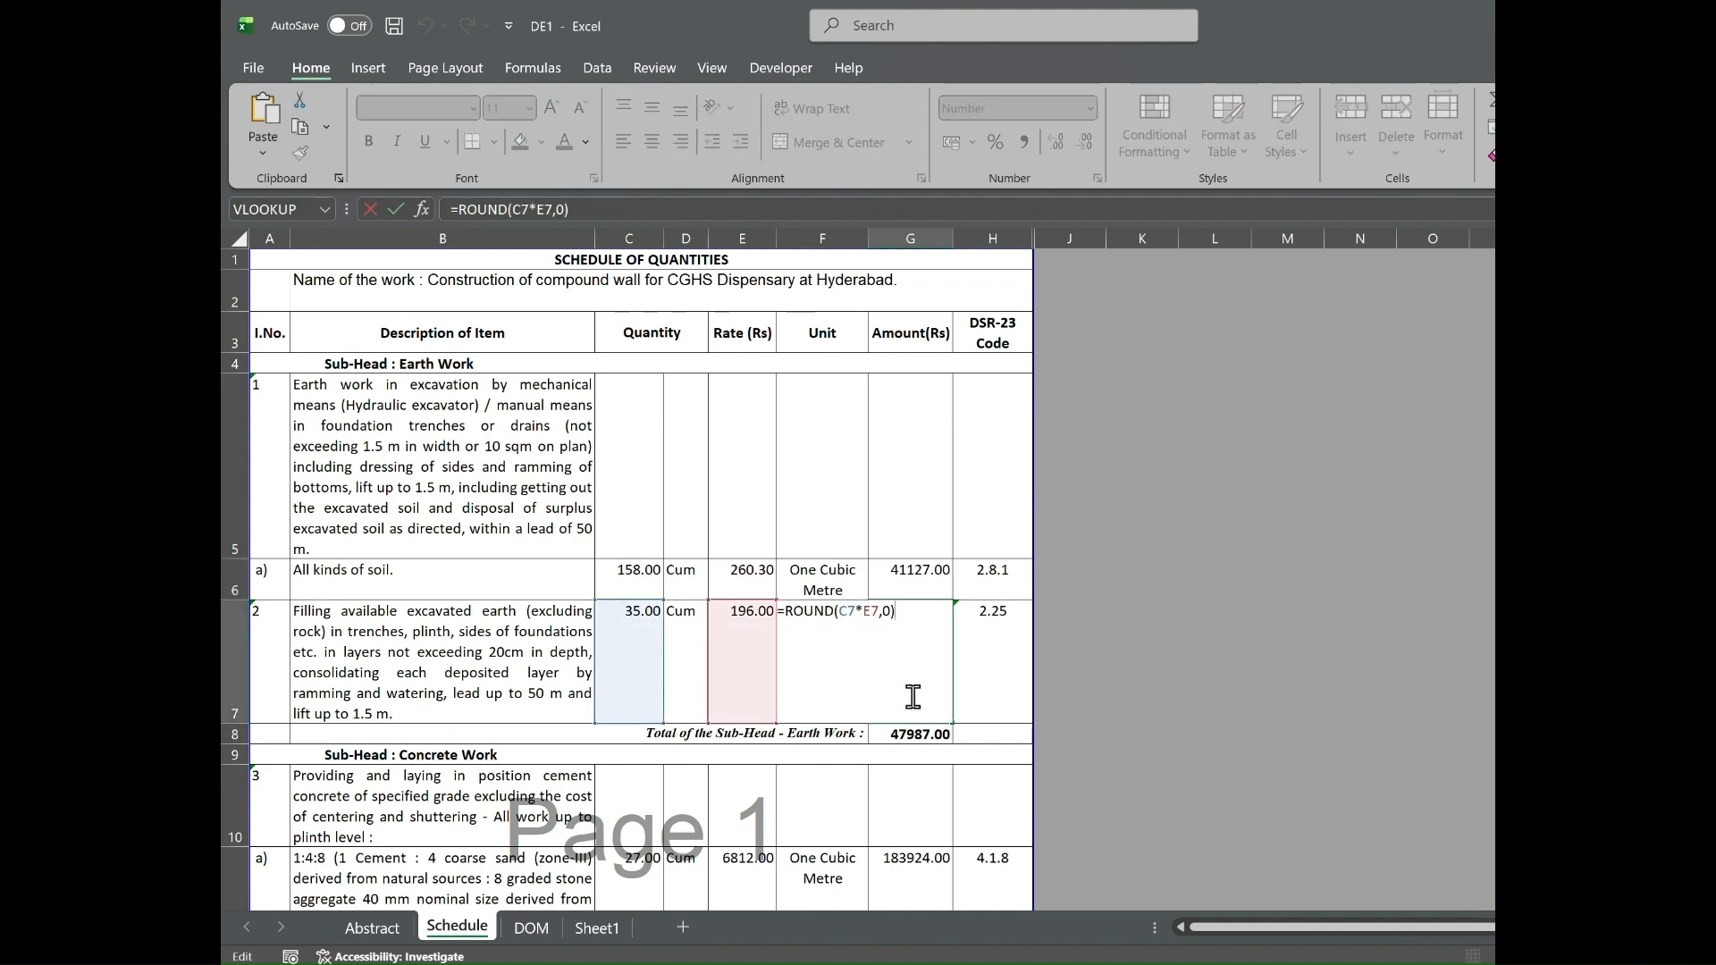
pyautogui.doubleClick(912, 734)
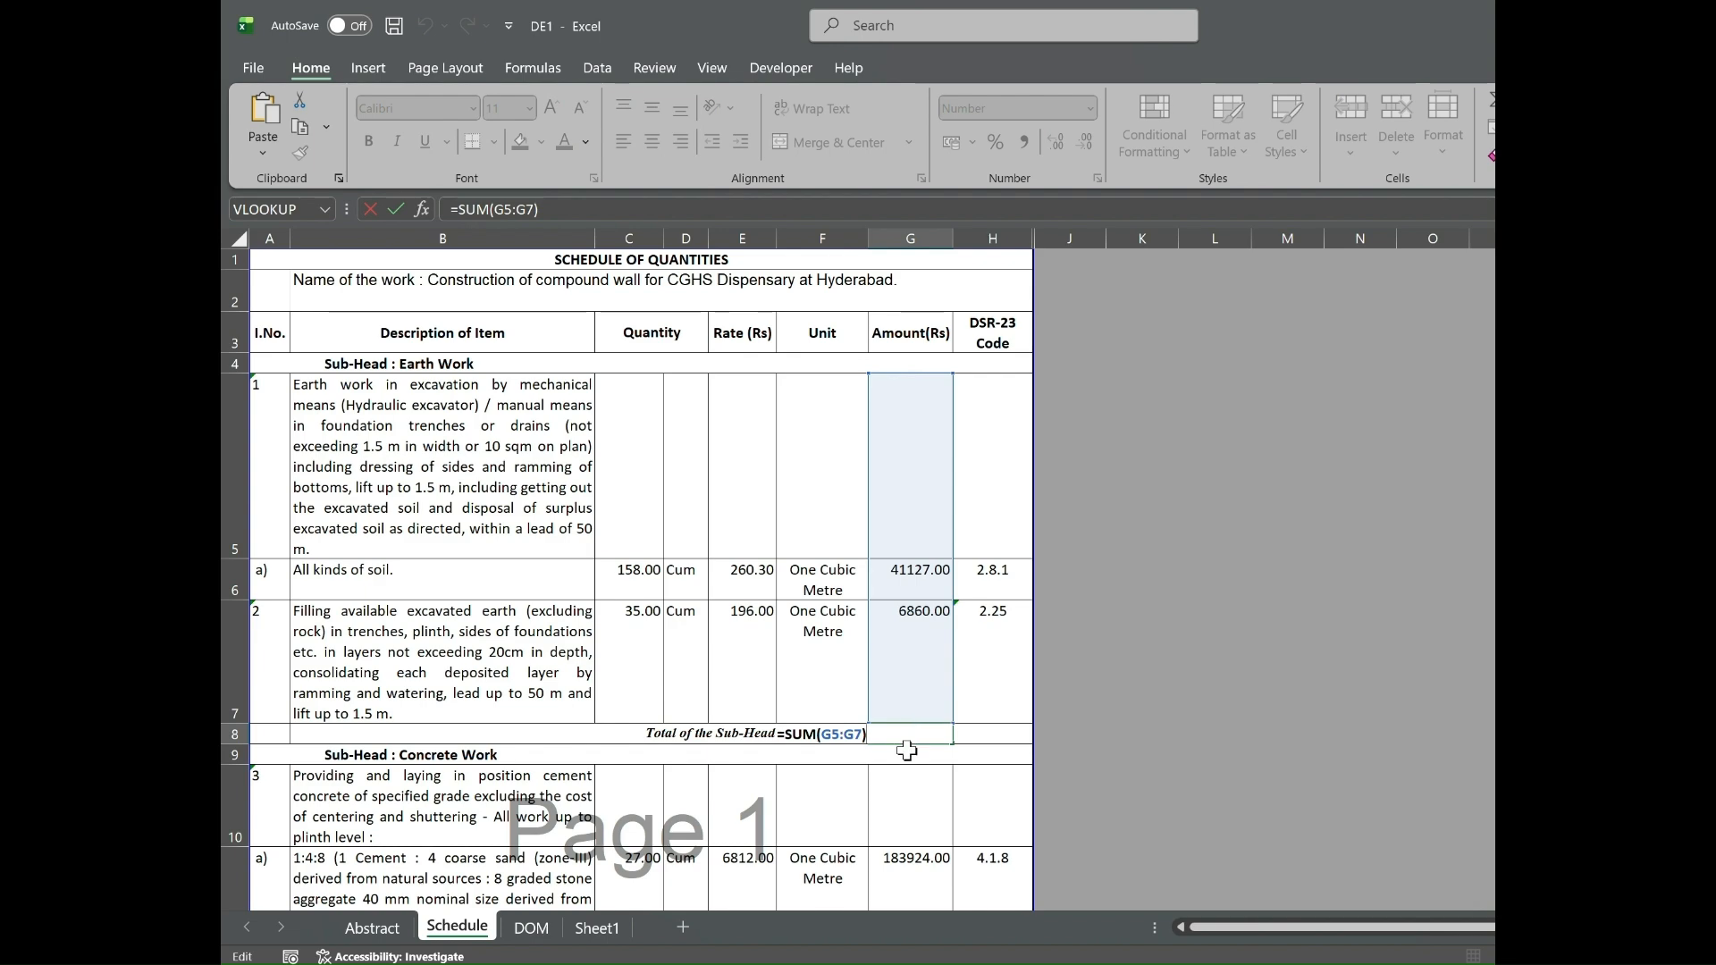
# Inspect the Abstract sheet's amount formulas for Earth Work, Concrete Work and Reinforced Cement Concrete.
pyautogui.click(379, 933)
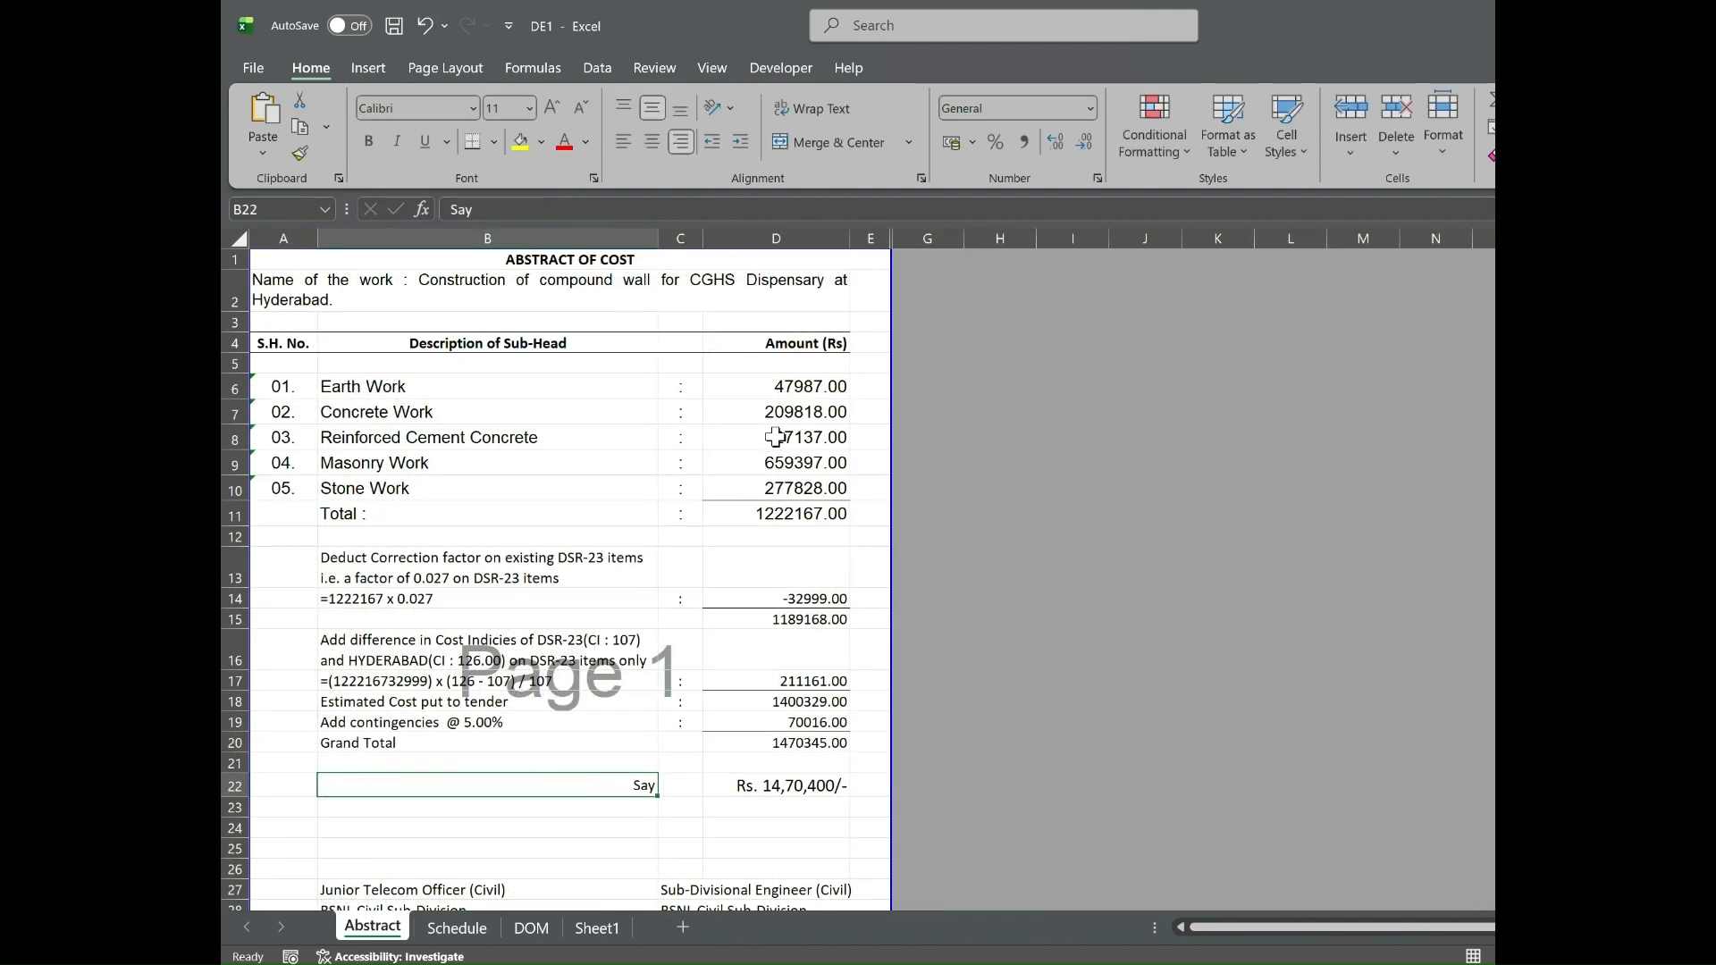
pyautogui.click(782, 394)
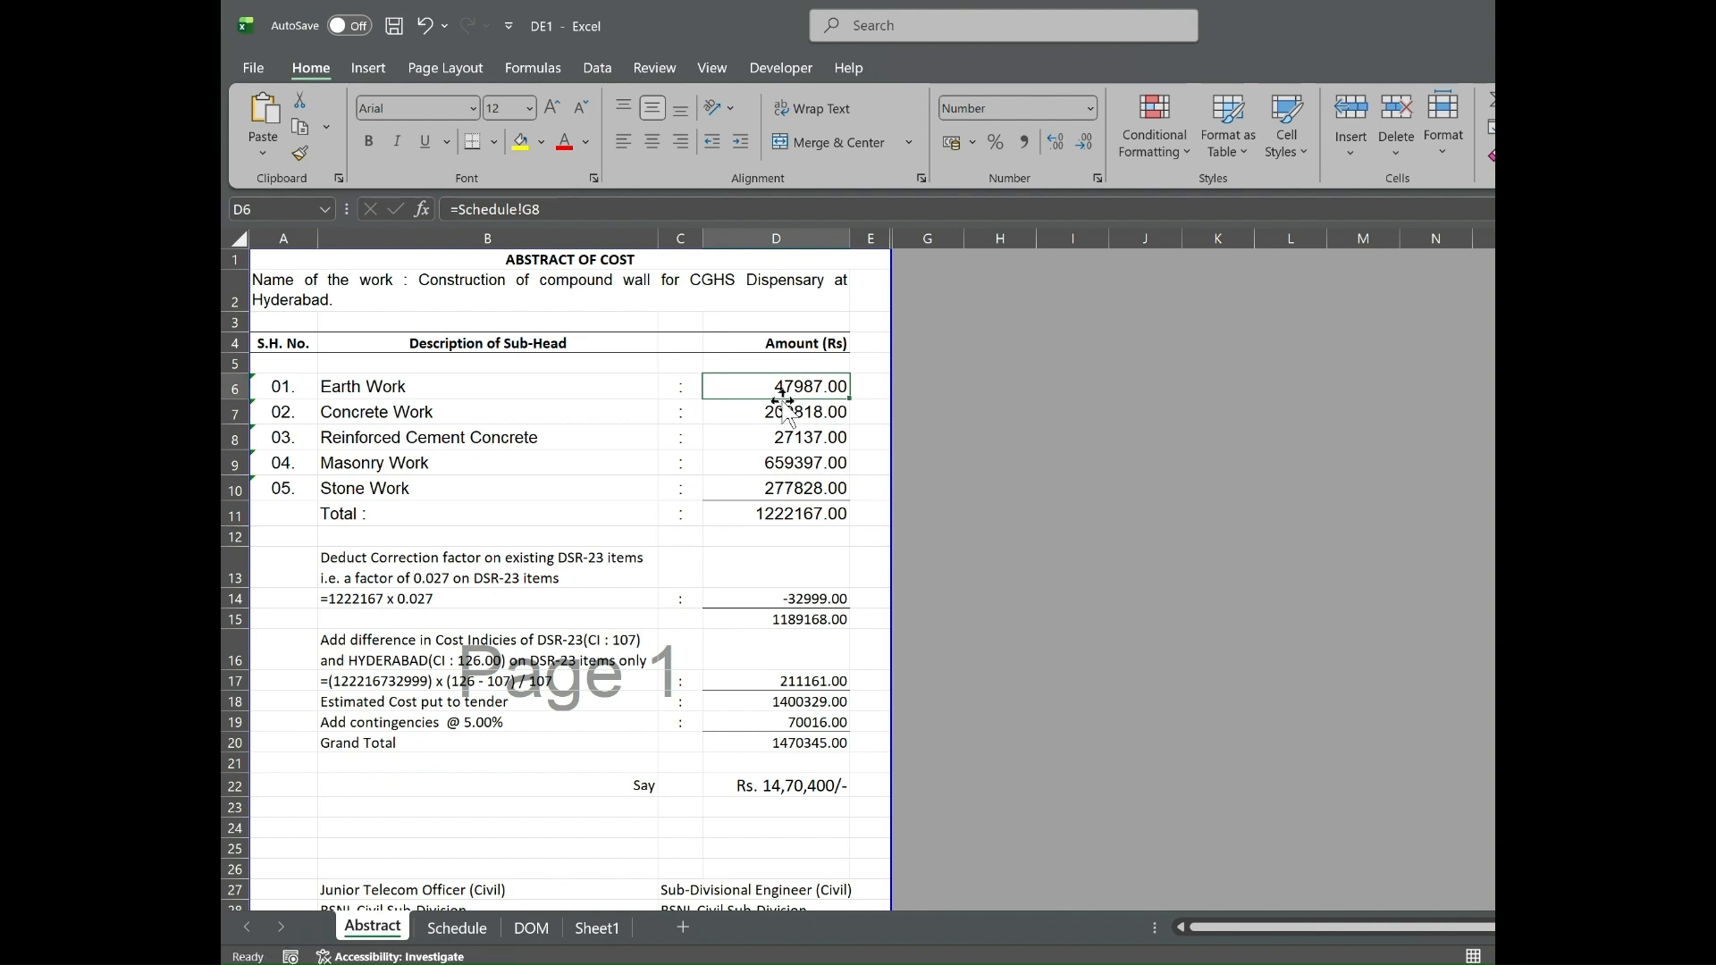
pyautogui.click(785, 411)
pyautogui.doubleClick(784, 411)
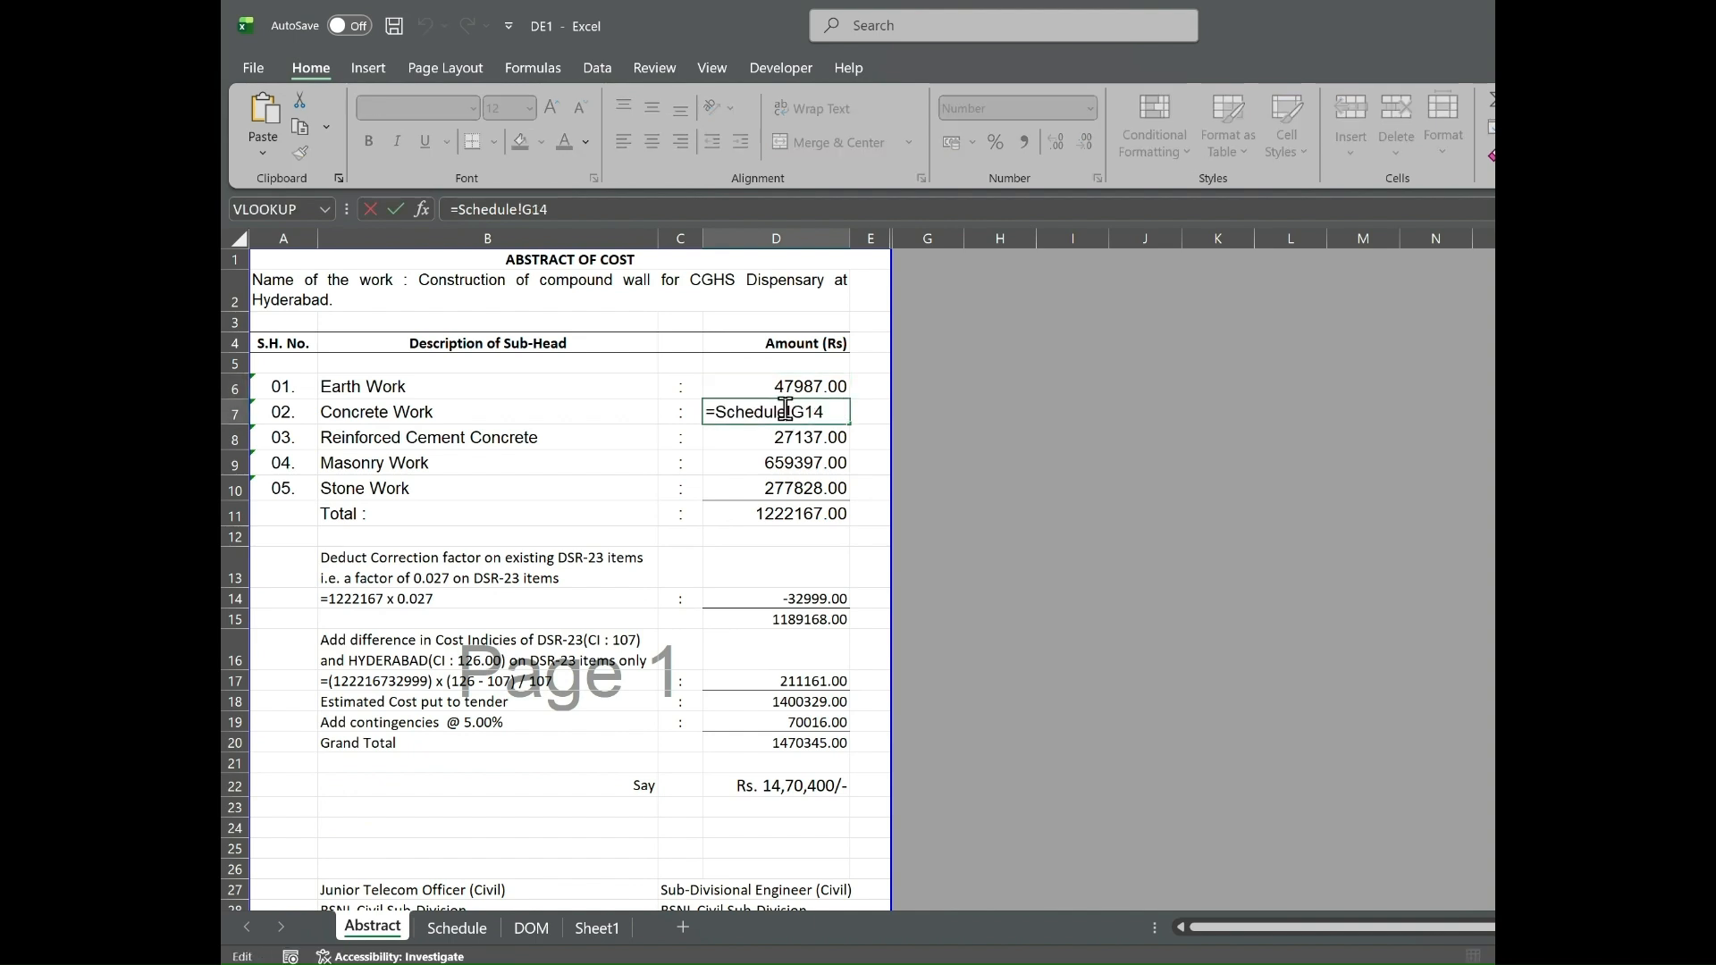
pyautogui.click(785, 435)
pyautogui.doubleClick(785, 435)
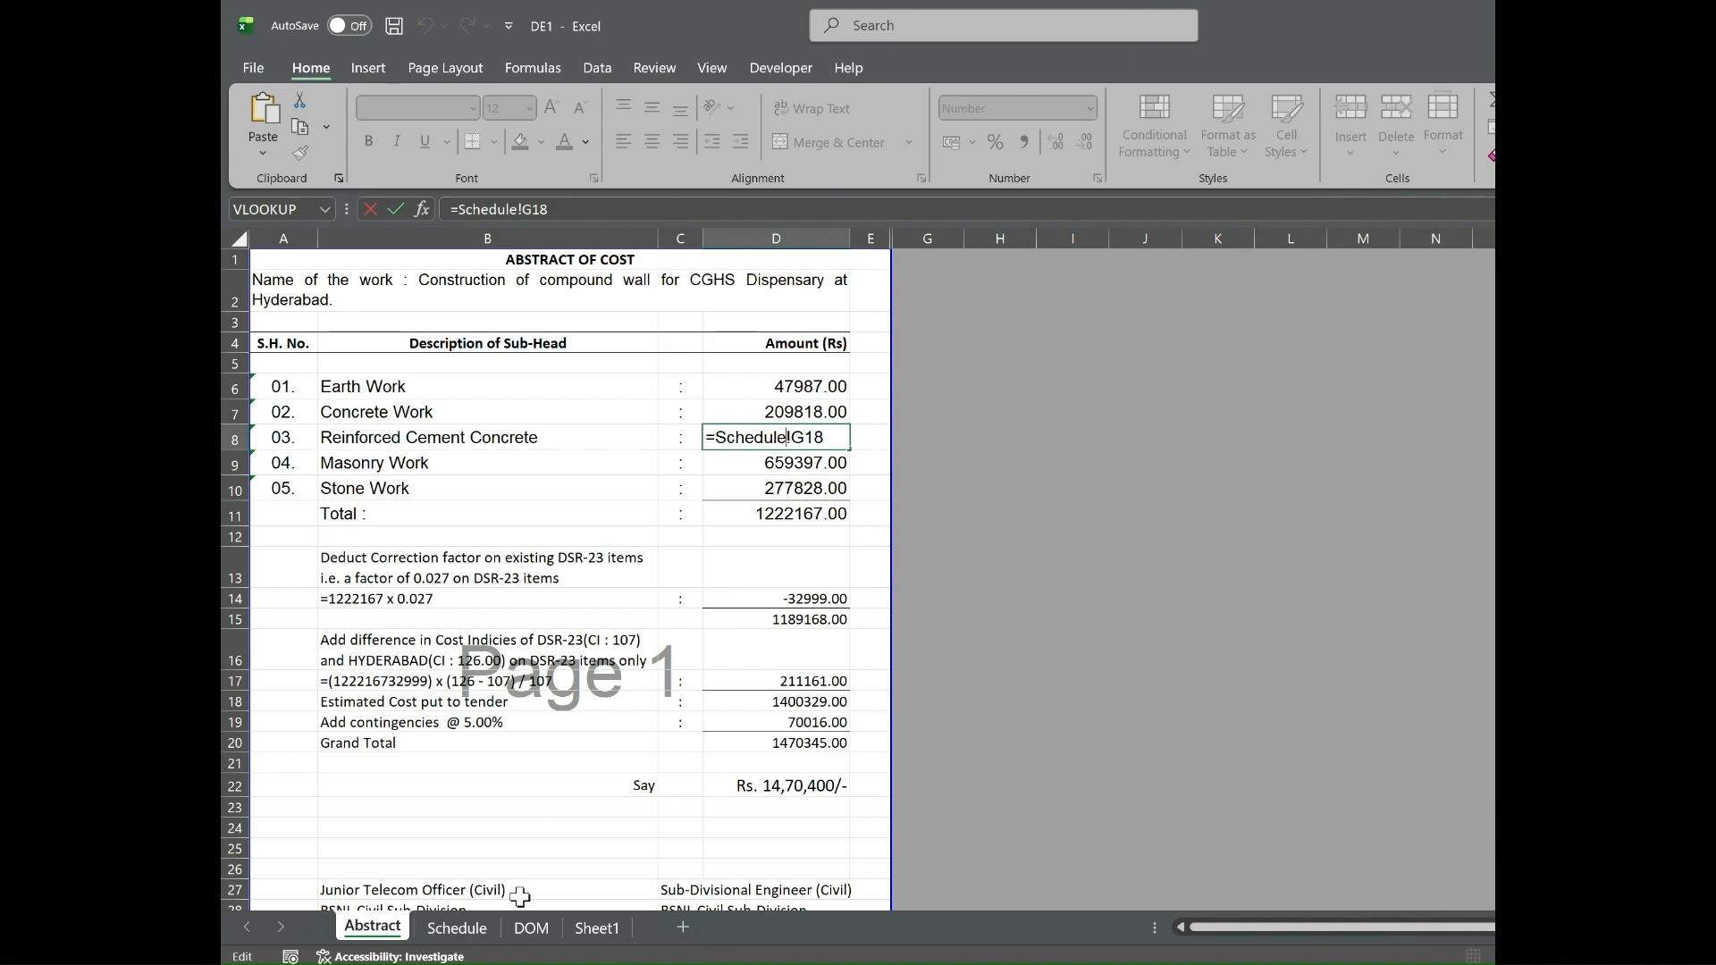
# On the DOM sheet, set the East and West sides length to 75 for both item 2.8.1 and item 4.1.8.
pyautogui.click(531, 933)
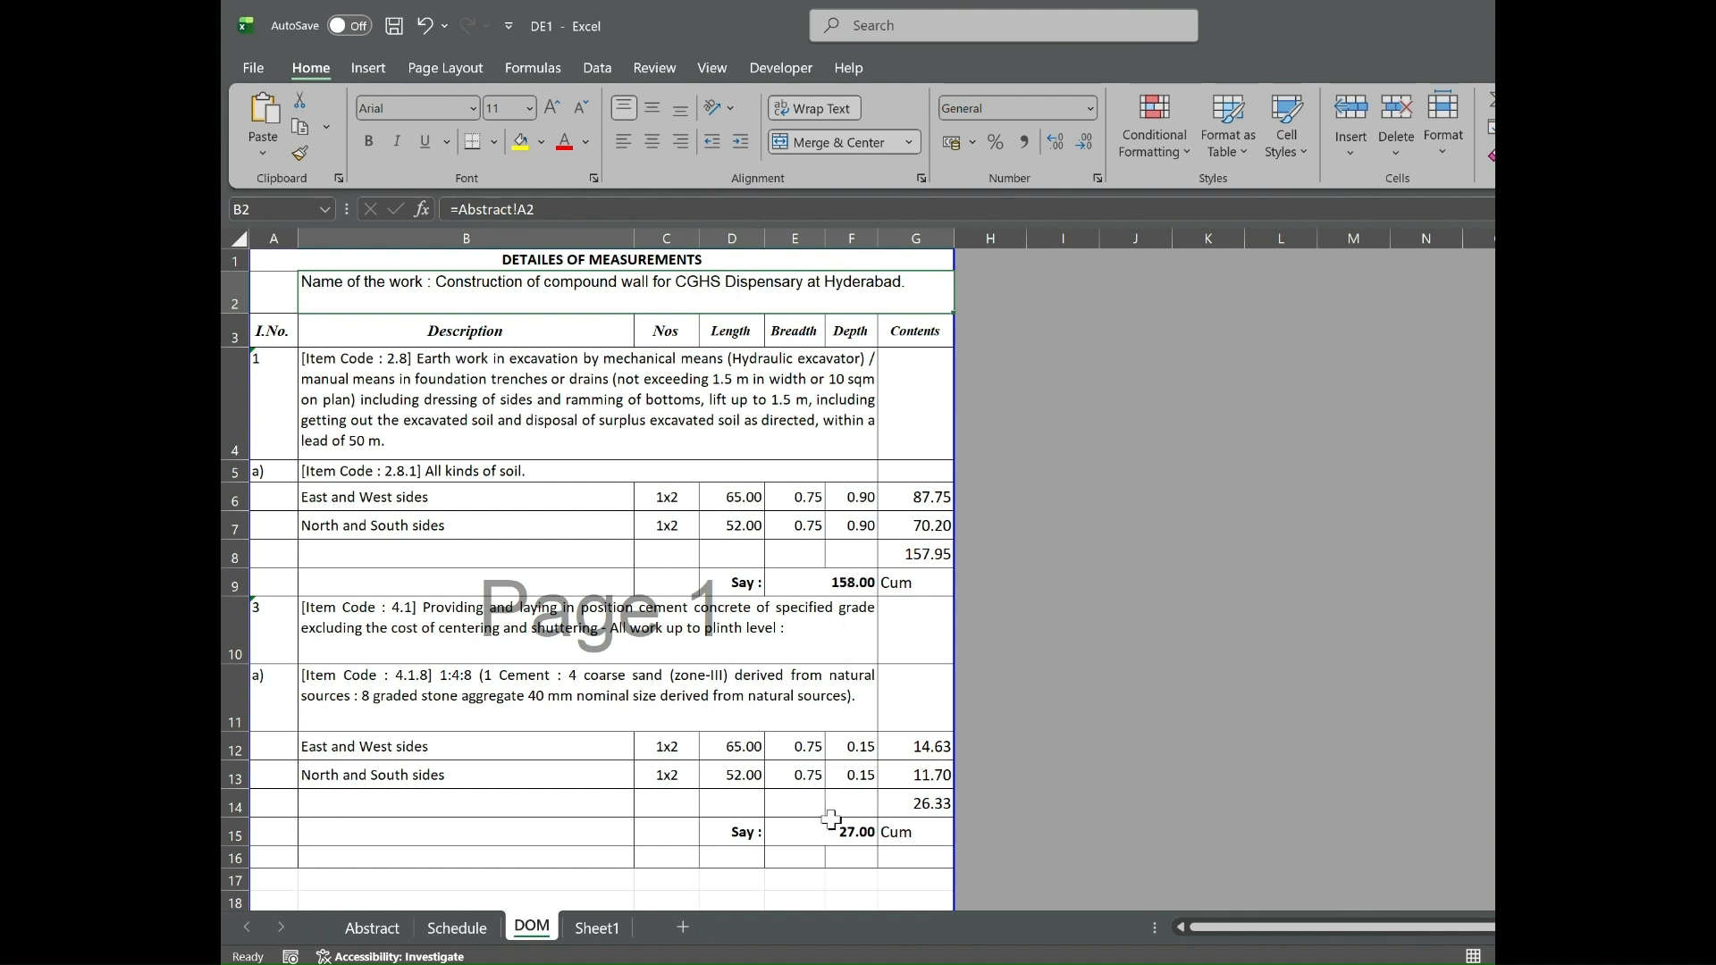
pyautogui.click(738, 503)
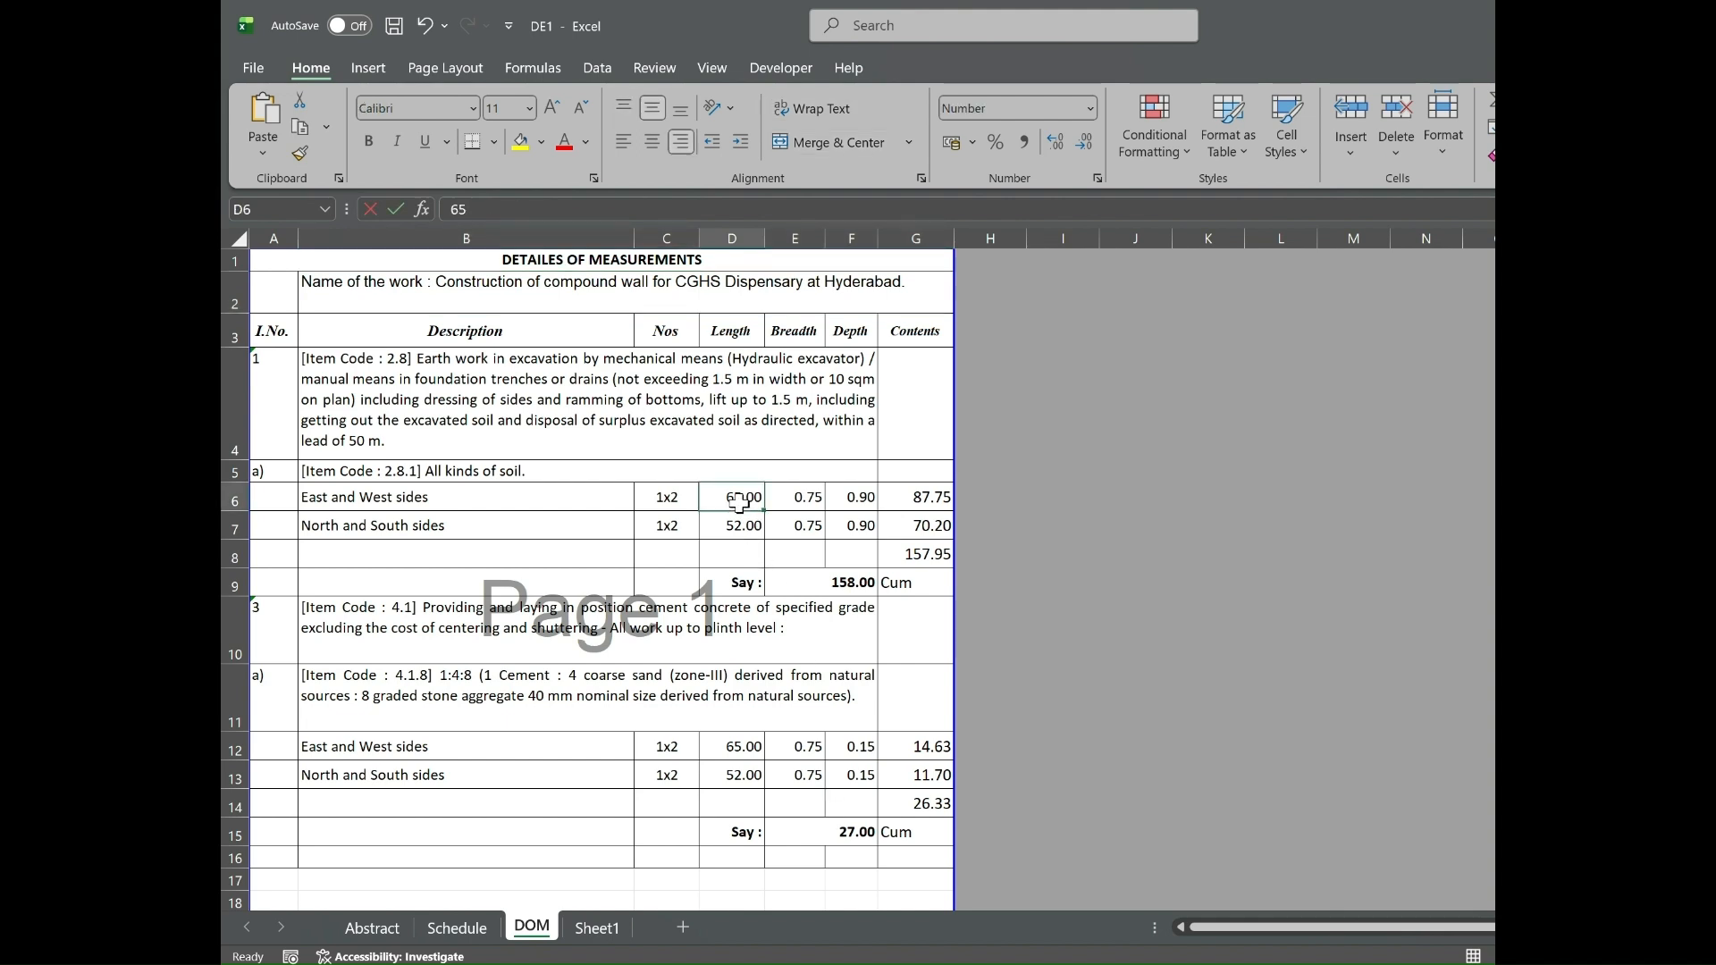
pyautogui.write('75')
pyautogui.press('Return')
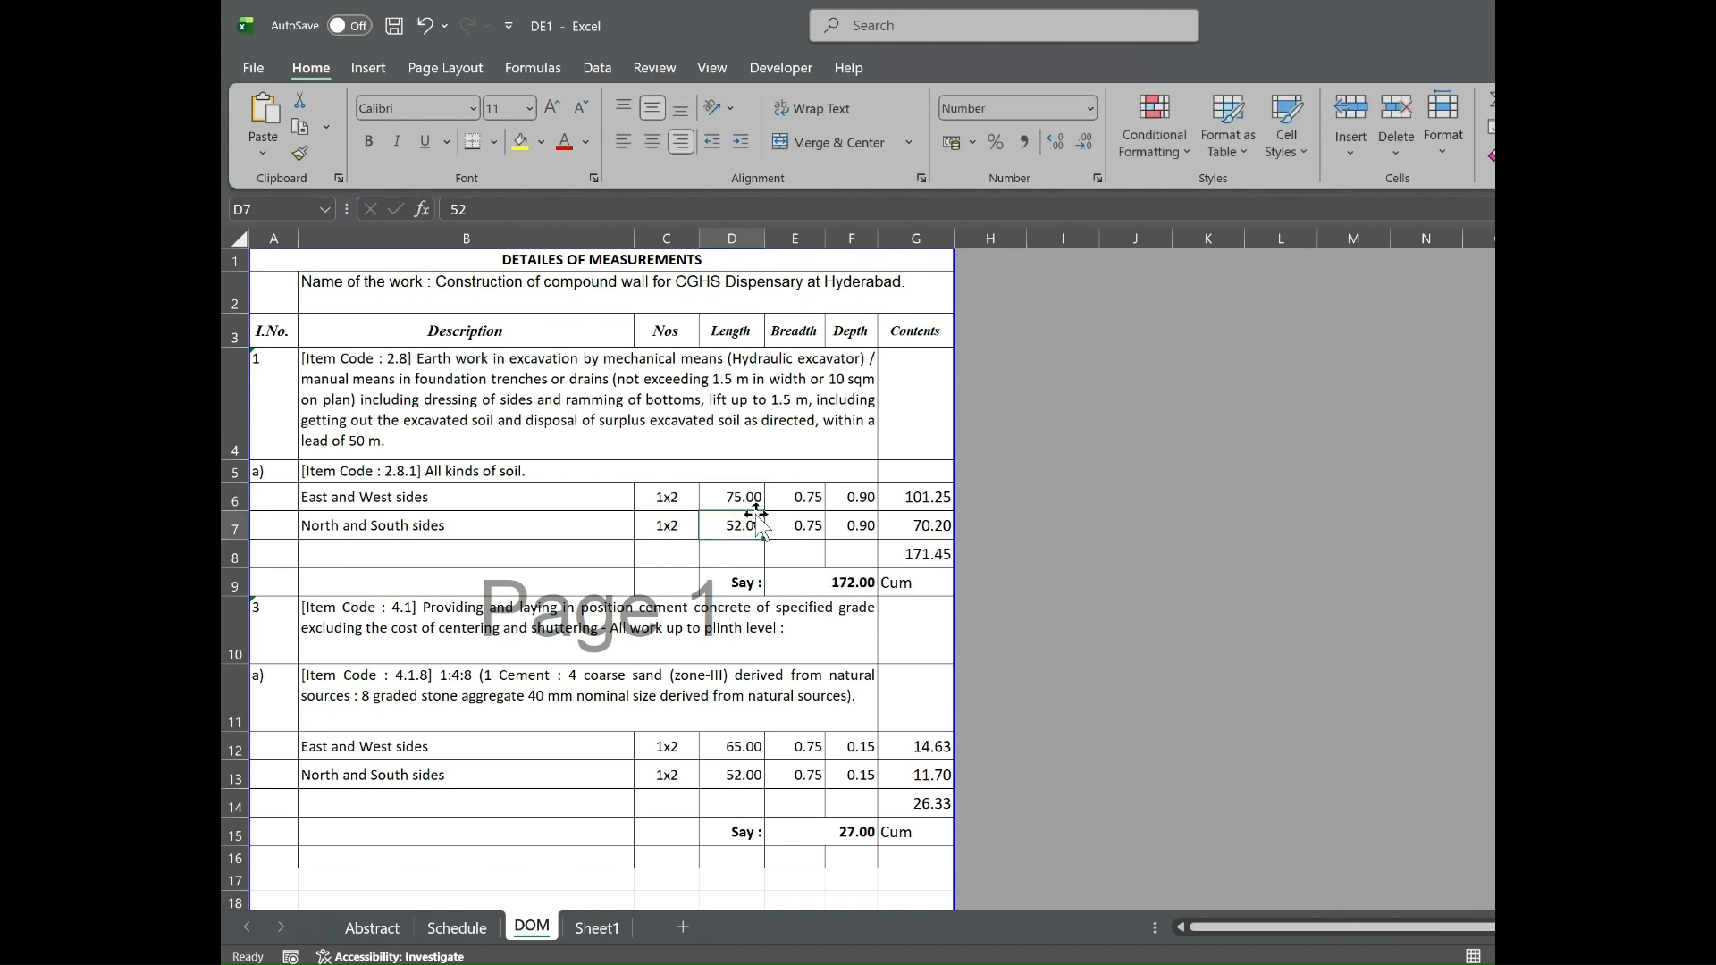
pyautogui.click(740, 744)
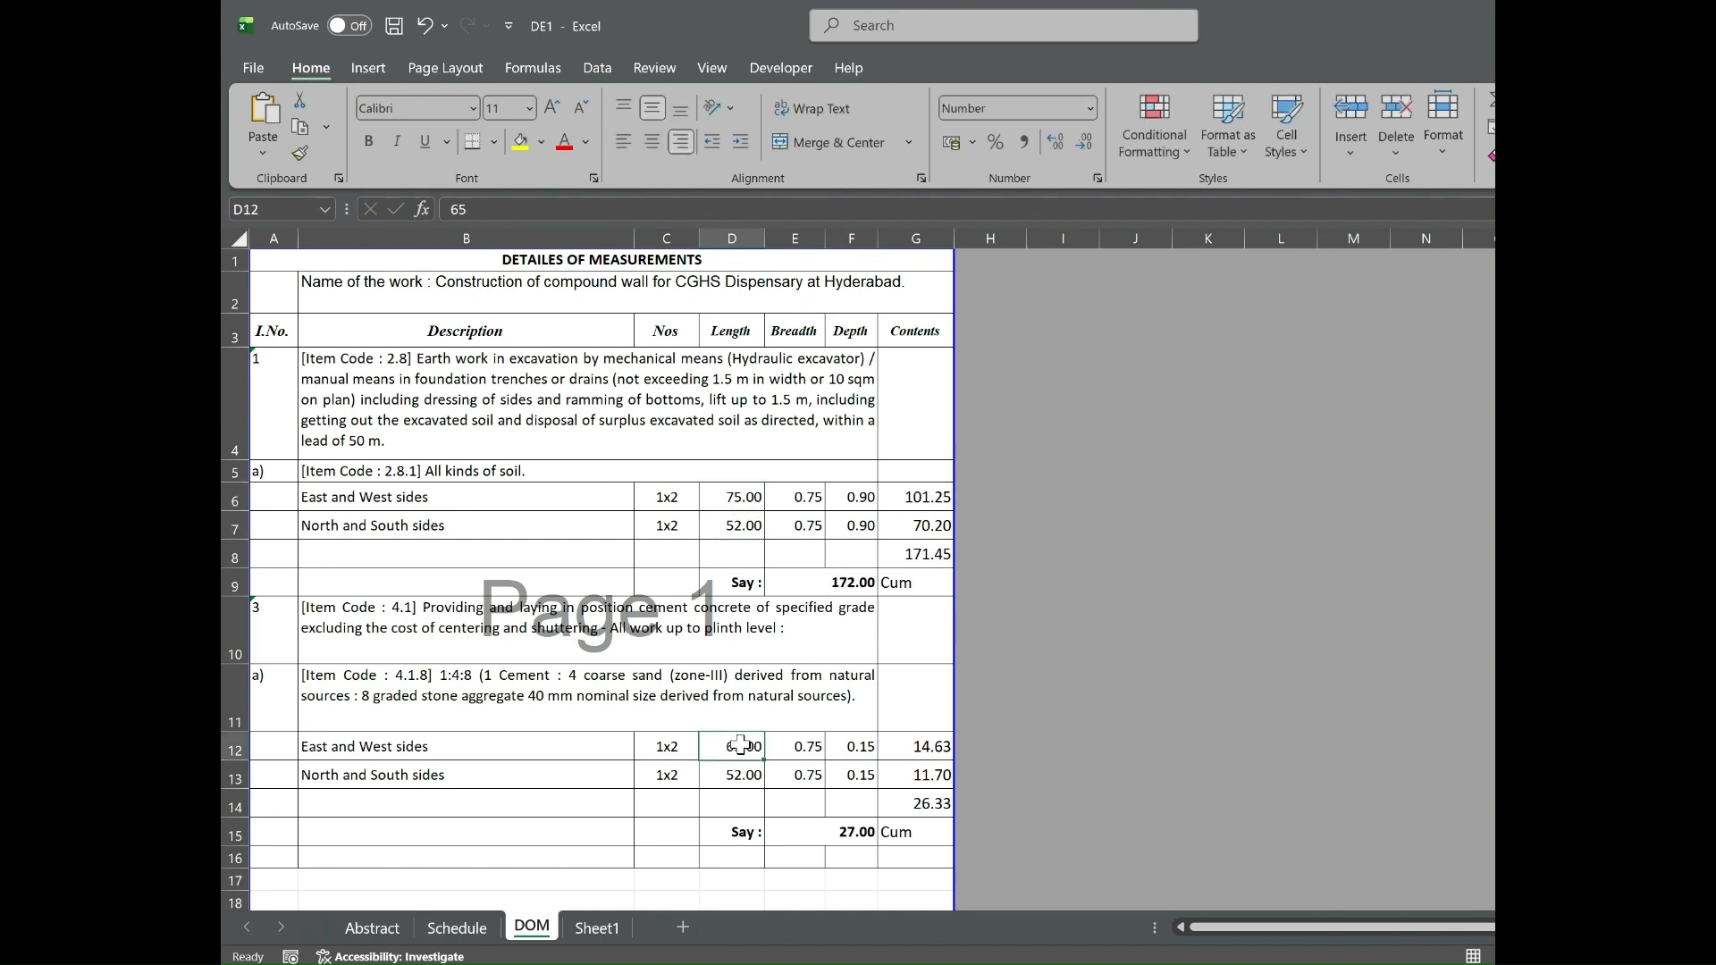
pyautogui.write('75')
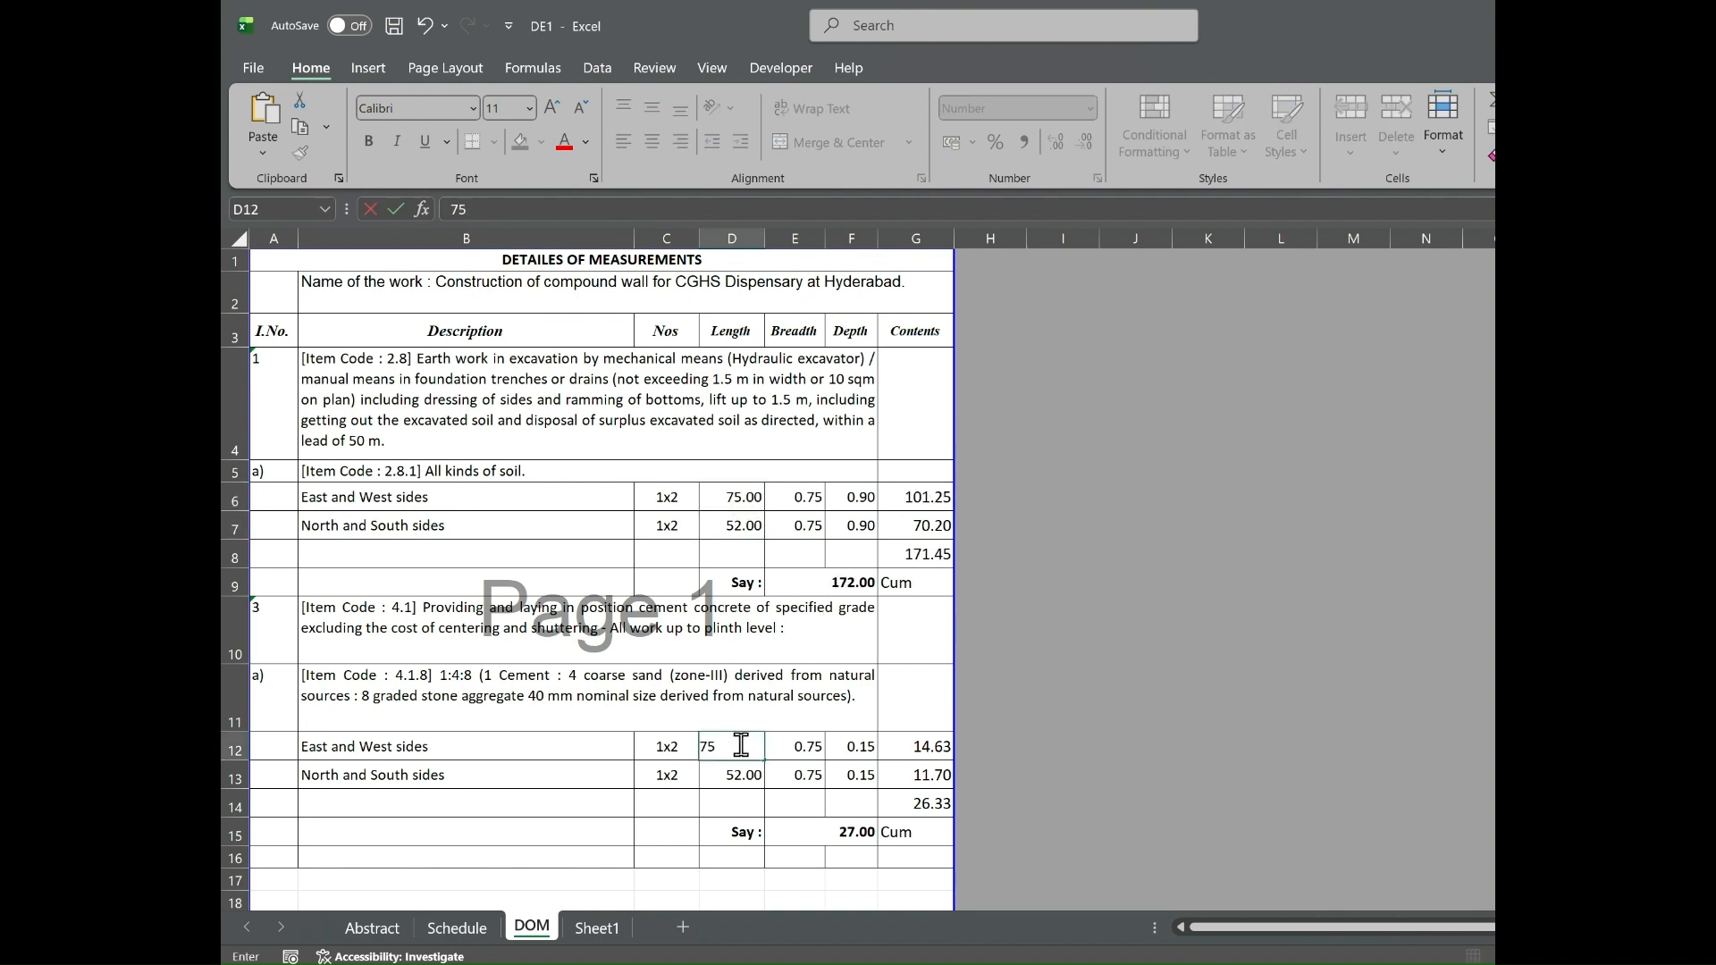
pyautogui.press('Return')
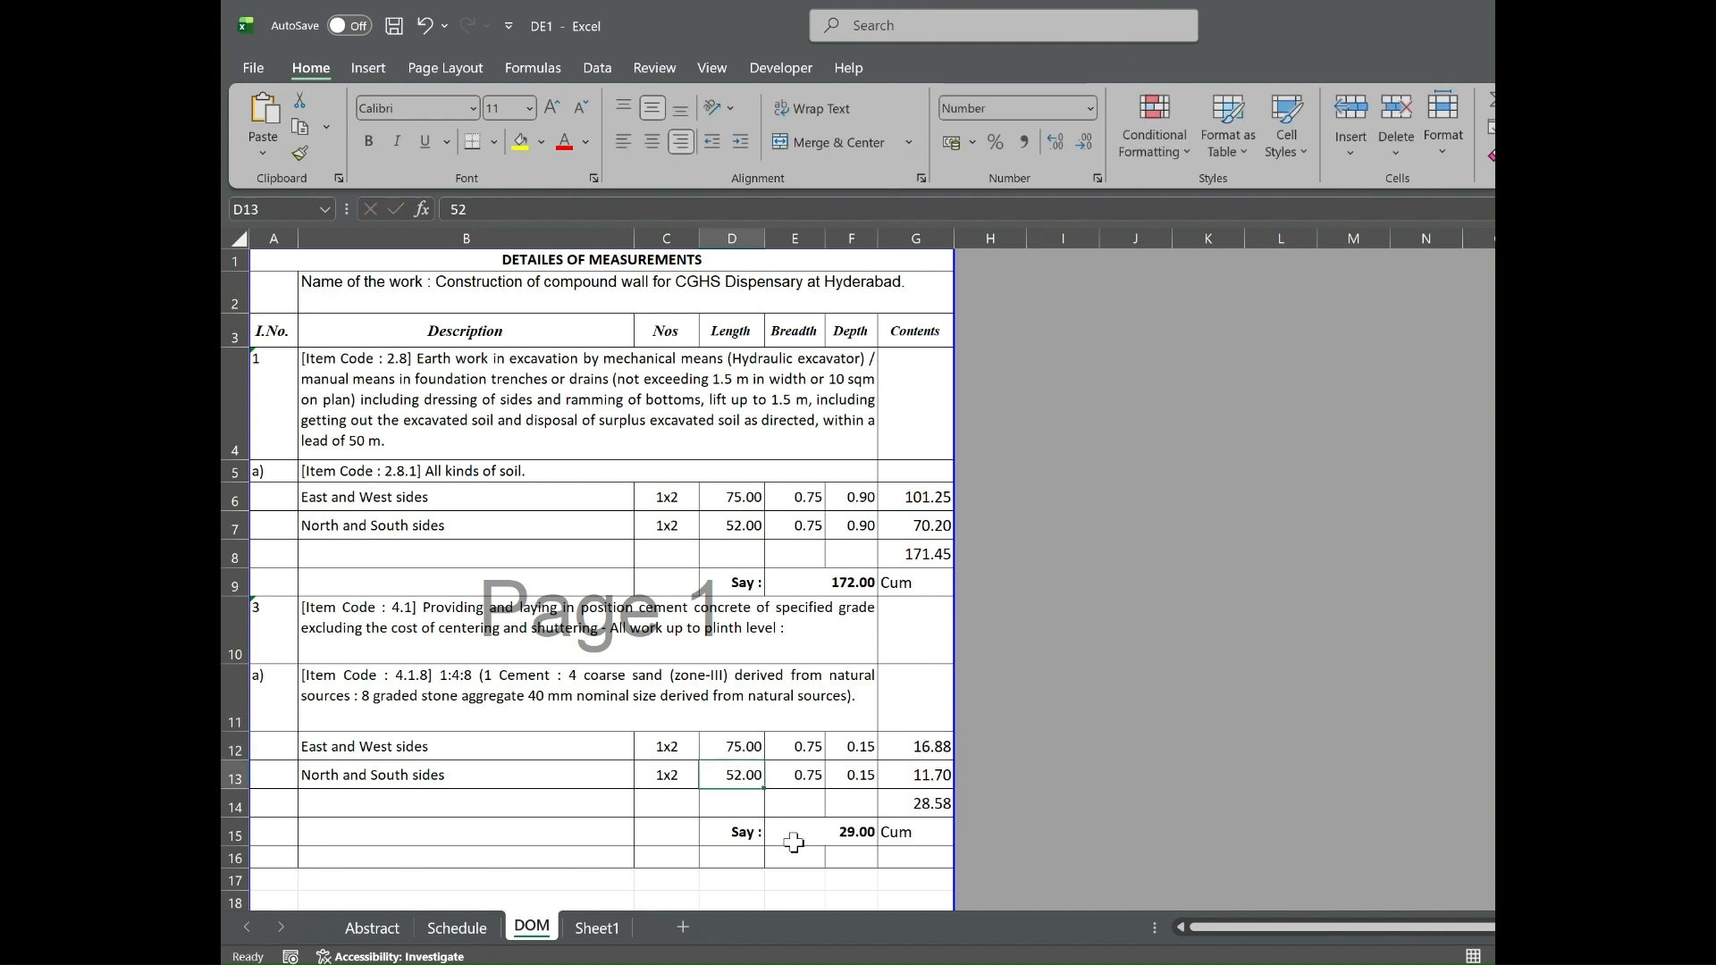
# Check the linked quantities of items 2.8.1 and 4.1.8 on the Schedule sheet, and the recalculated amounts on the Abstract sheet.
pyautogui.click(457, 927)
pyautogui.click(652, 586)
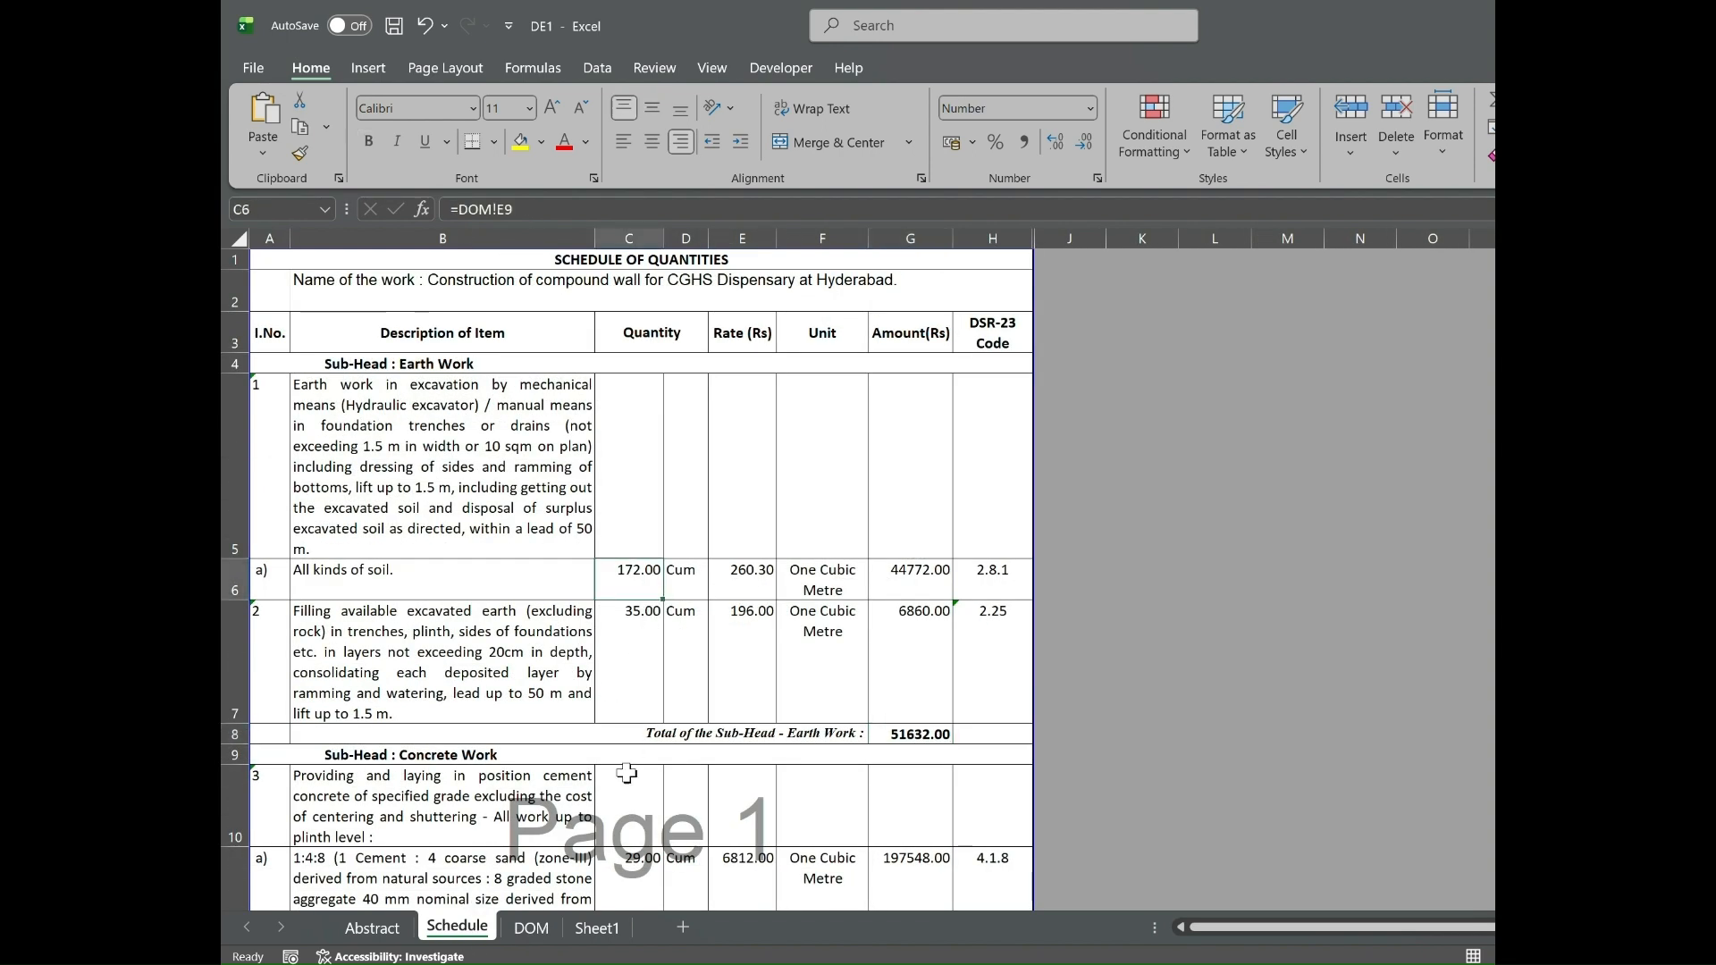
pyautogui.click(625, 862)
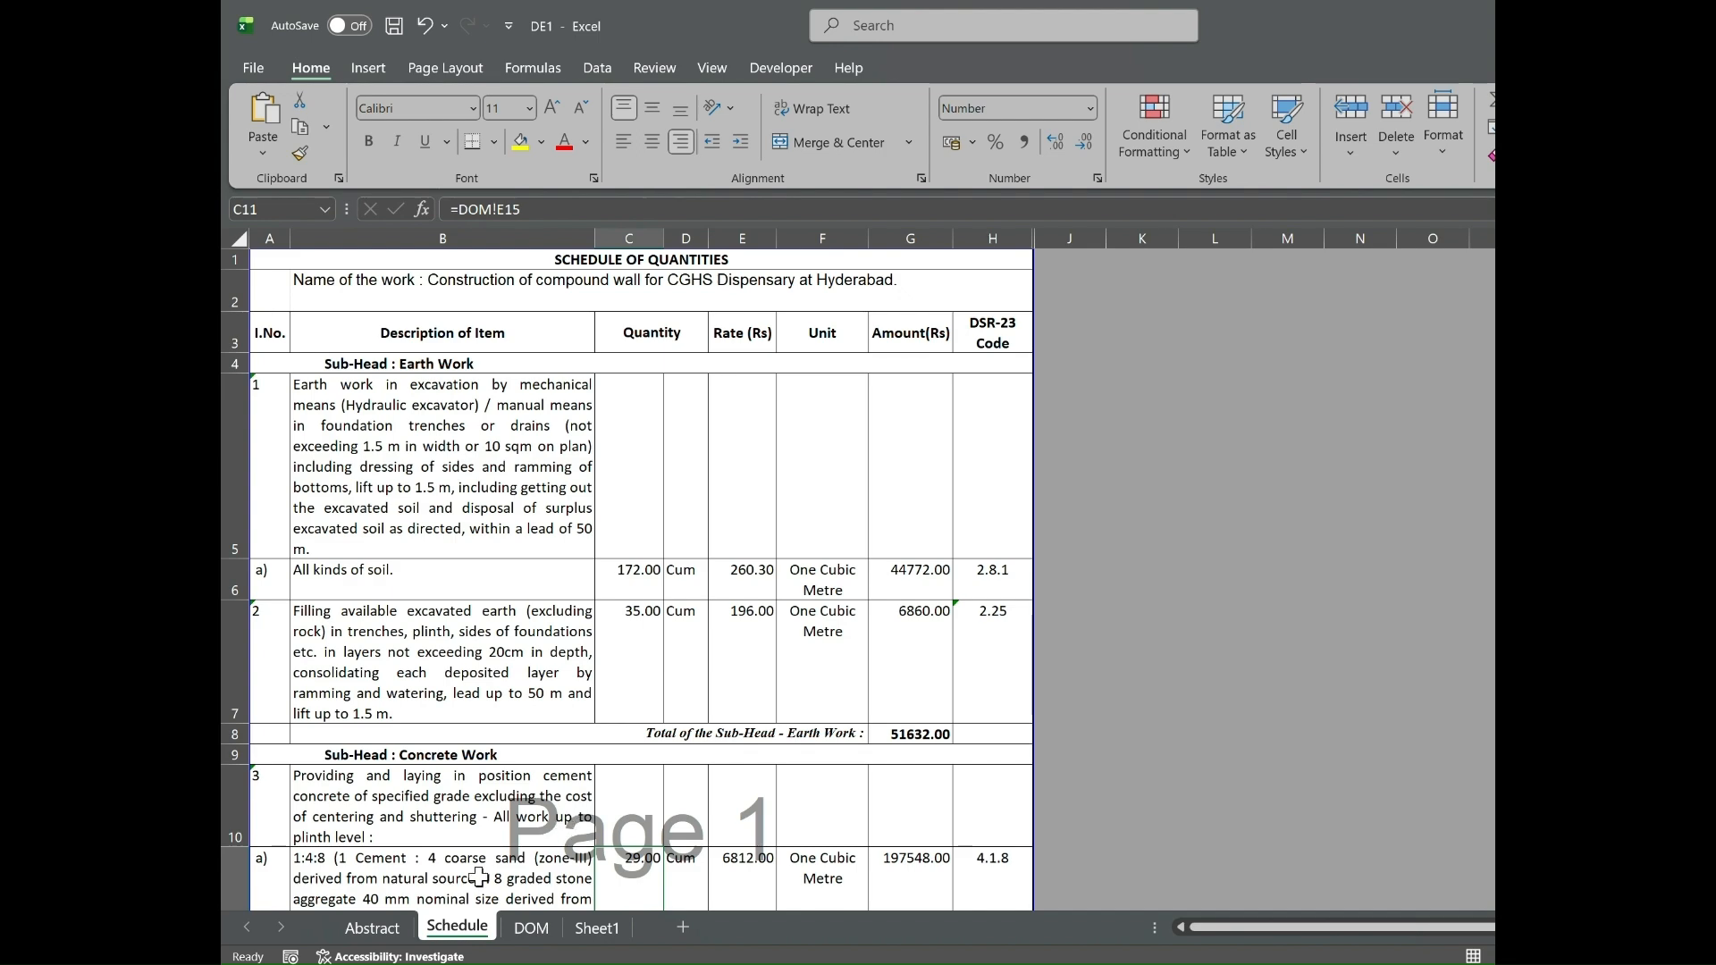
pyautogui.click(375, 927)
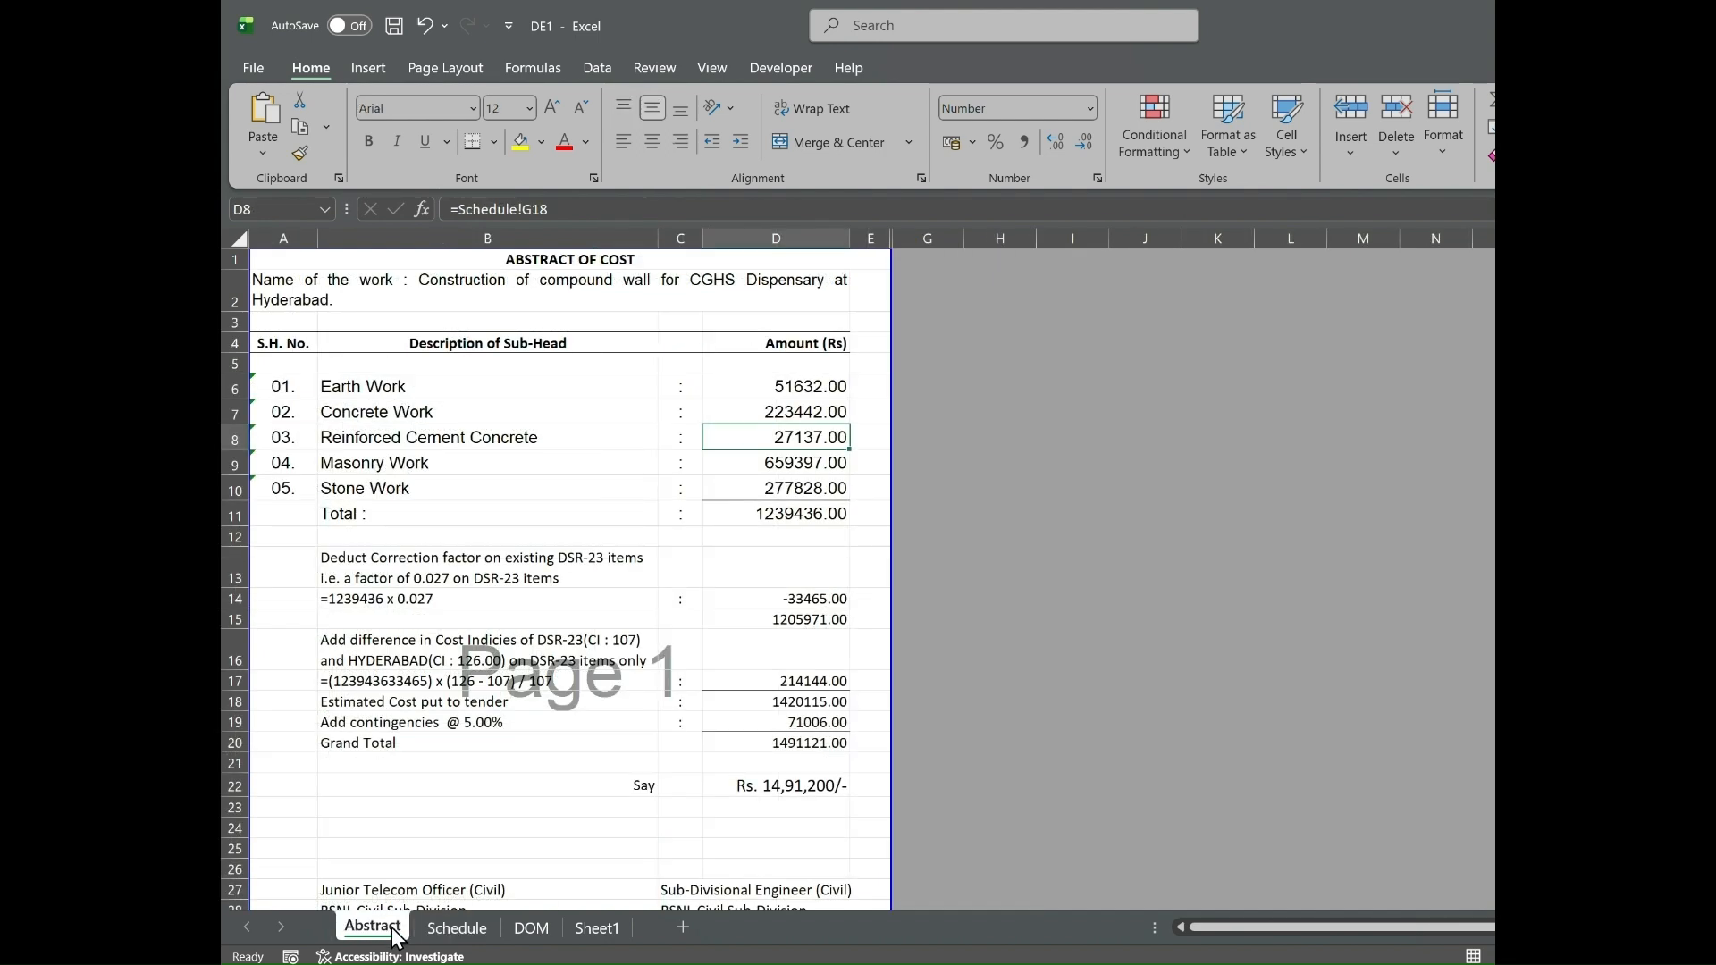